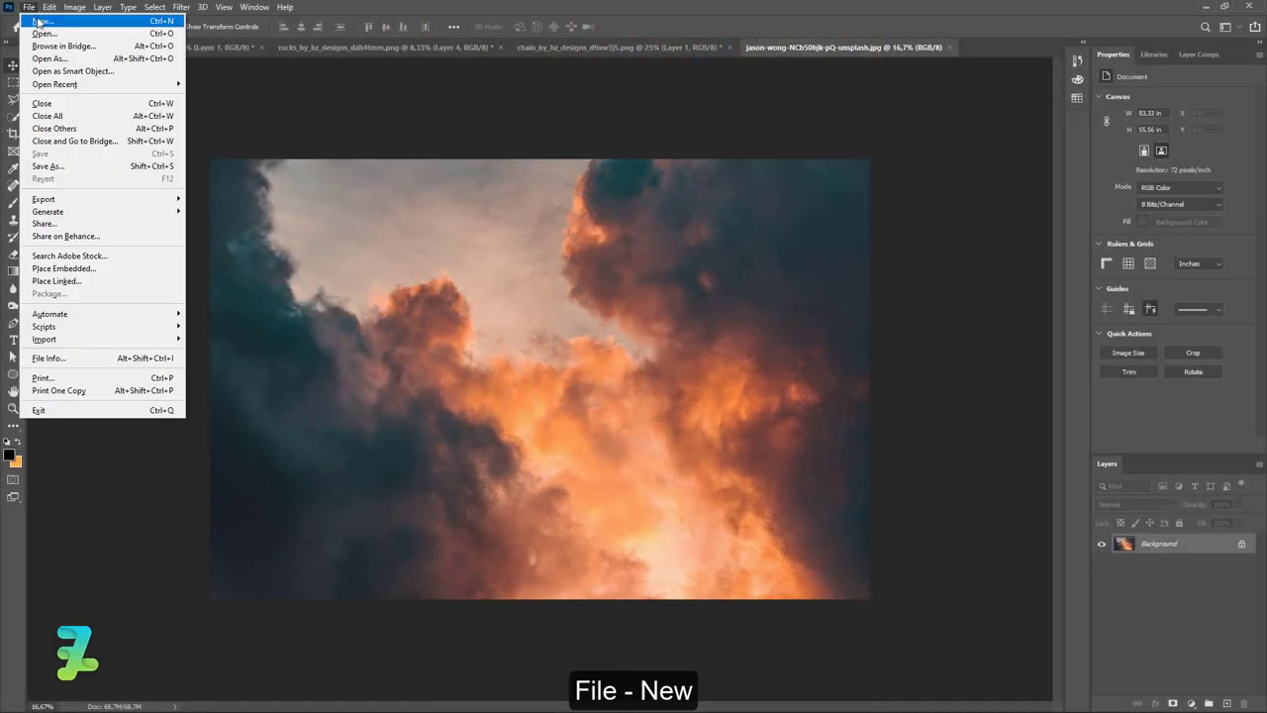
Start a new document from the Print presets and choose A3 (297 × 420 mm).
click(38, 21)
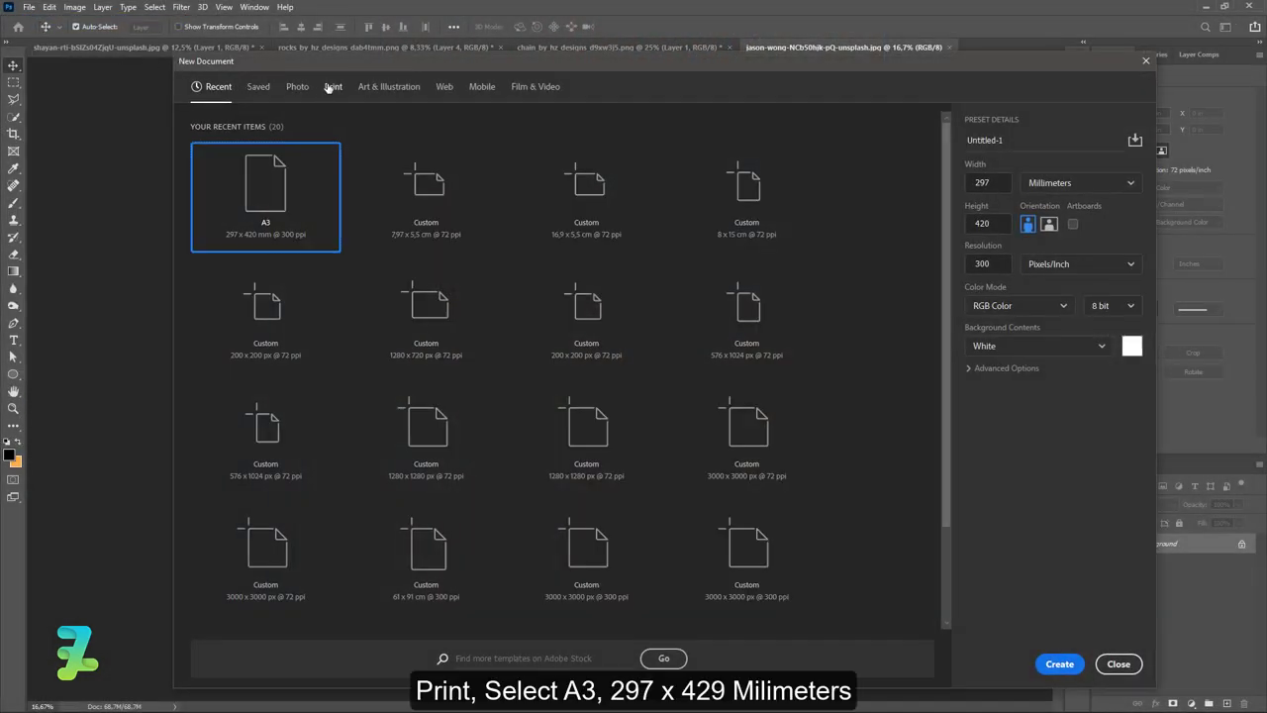
click(333, 86)
click(558, 275)
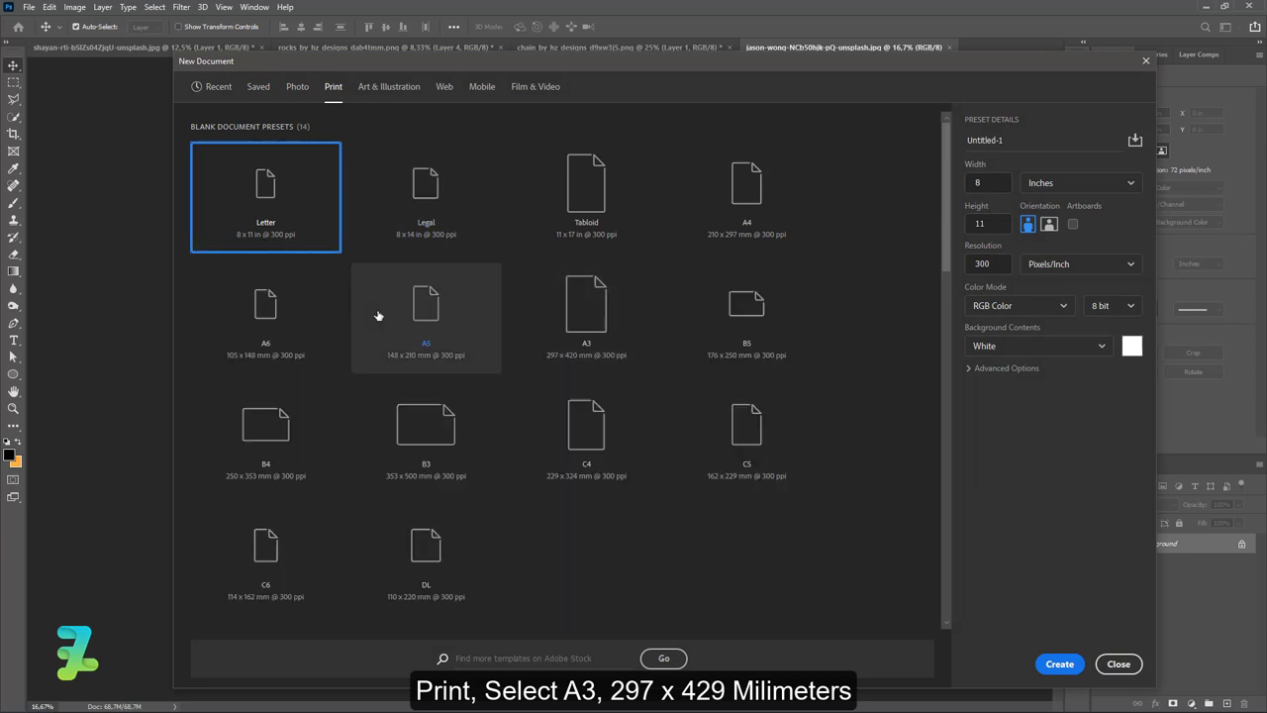
click(587, 306)
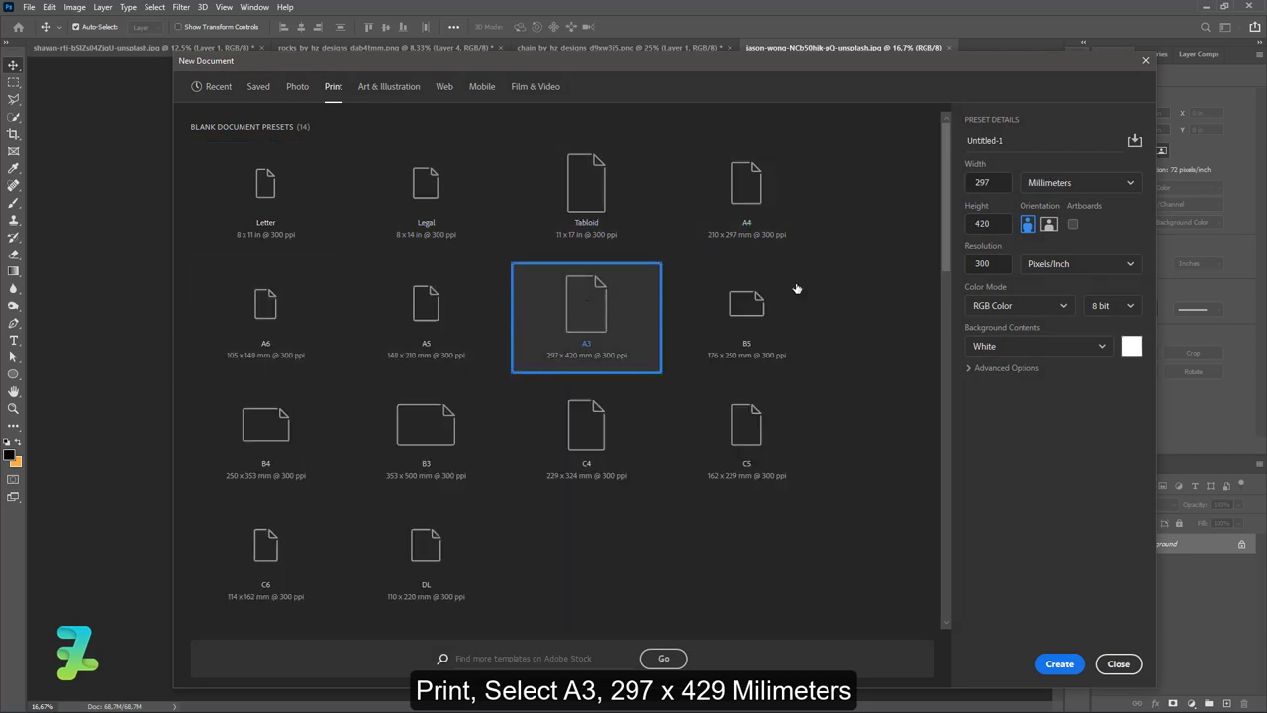
Keep millimetres, 300 pixels/inch, RGB 8 bit and a white background, and create it.
click(1055, 184)
click(1053, 280)
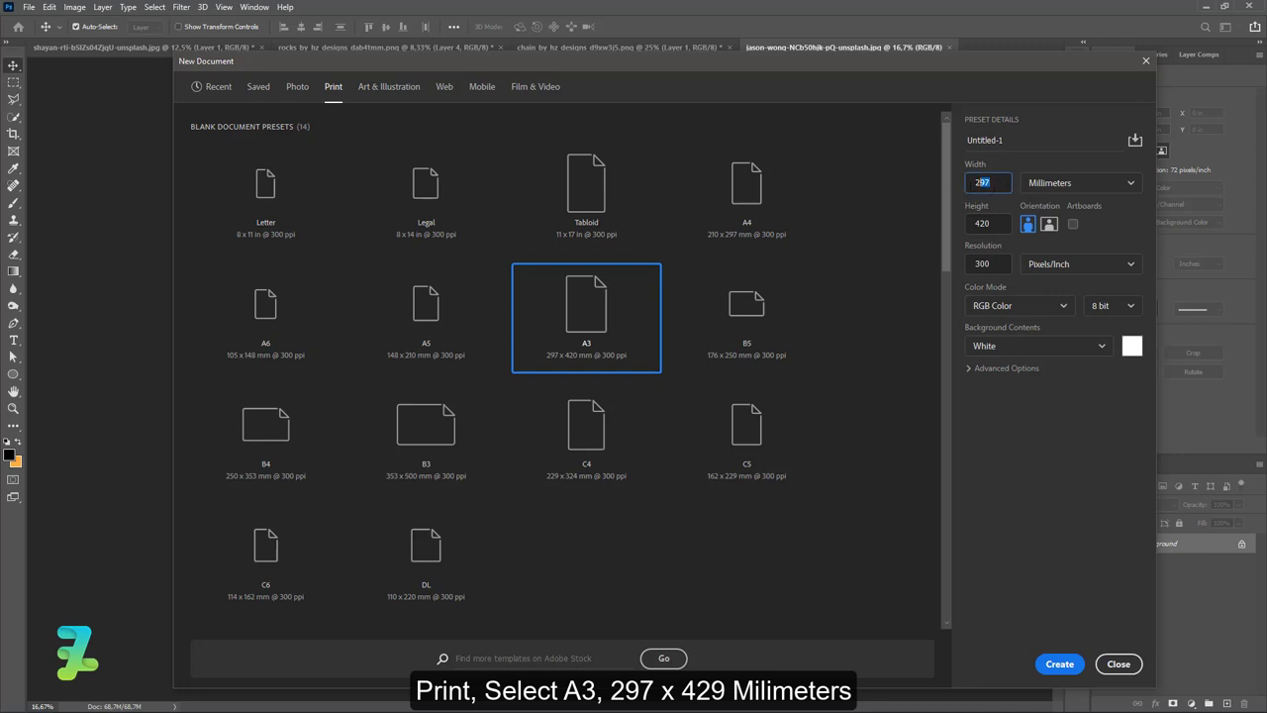
click(1055, 264)
click(1052, 296)
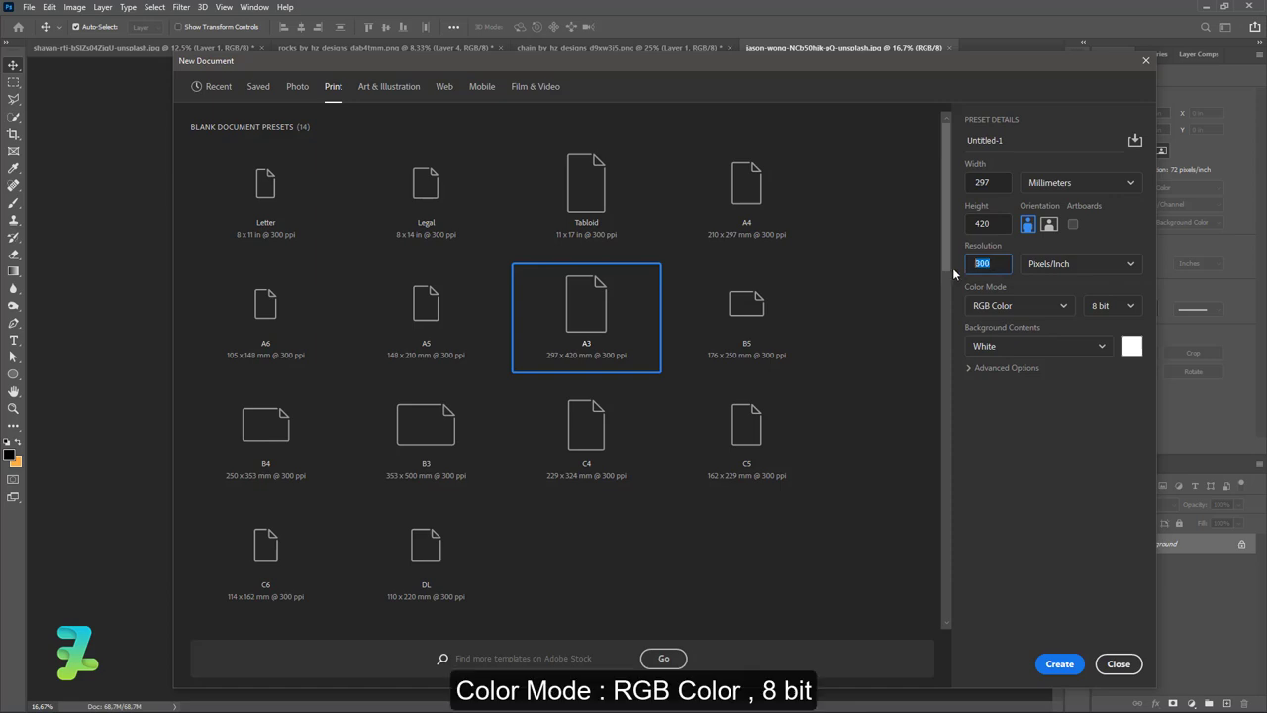
click(1101, 308)
click(1101, 333)
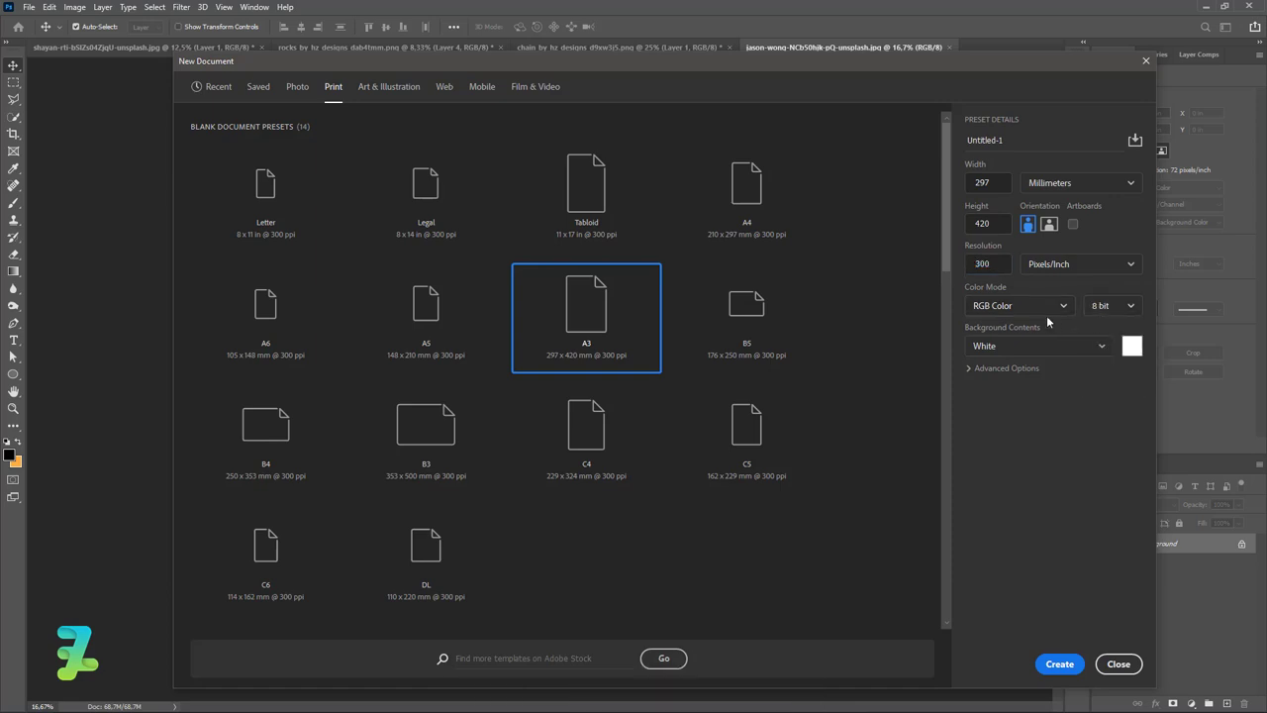
click(1046, 313)
click(1035, 379)
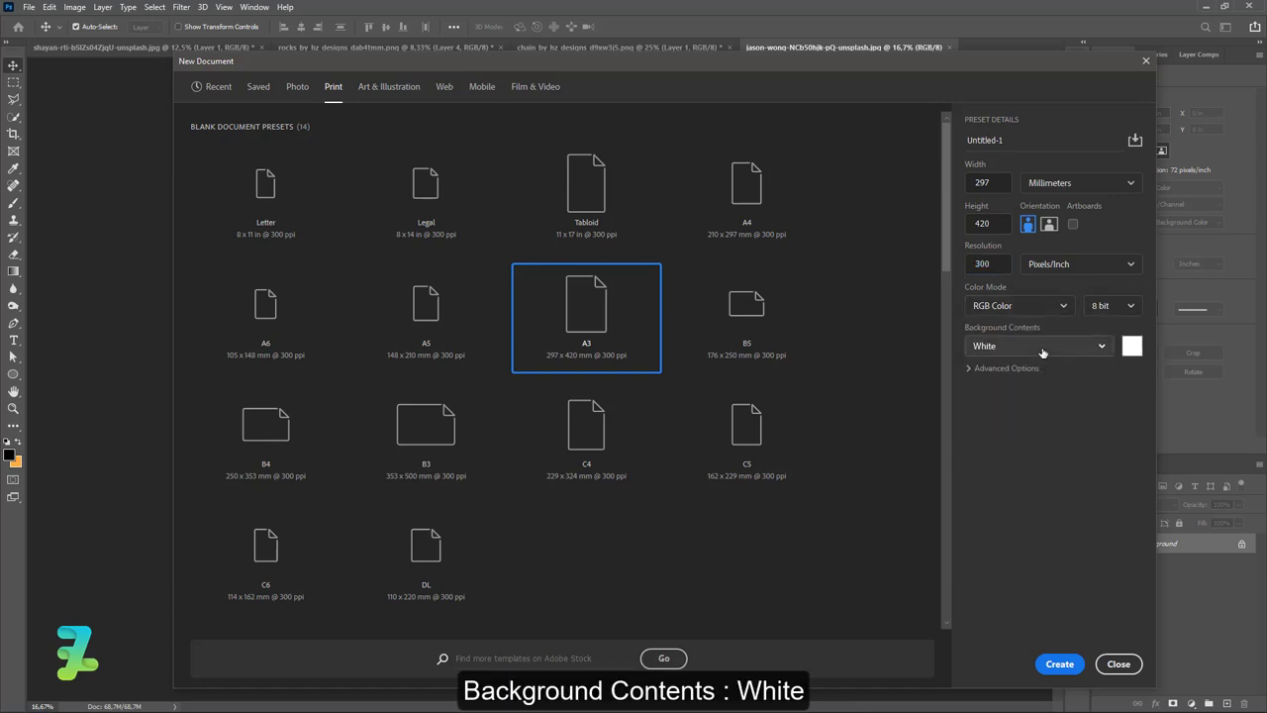
click(1029, 345)
click(1024, 368)
click(1059, 663)
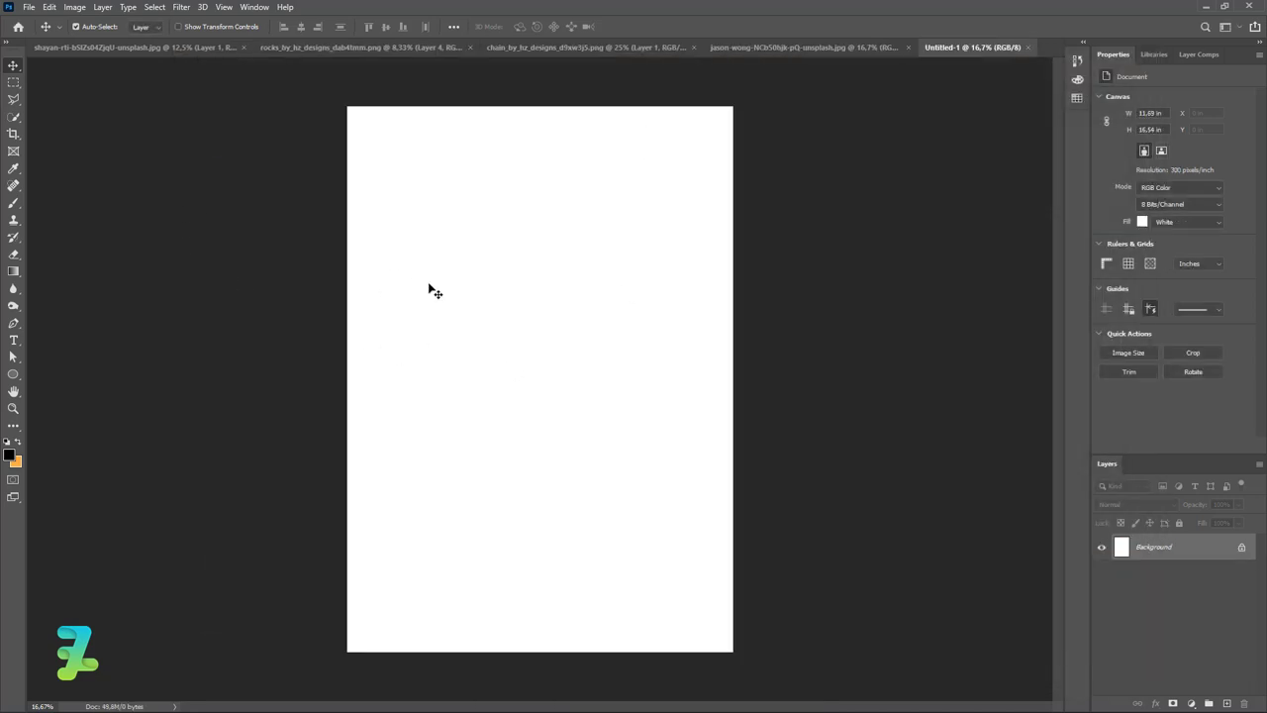
Float the cloud photo, copy it into Untitled-1, and redock its window.
right_click(781, 47)
click(845, 113)
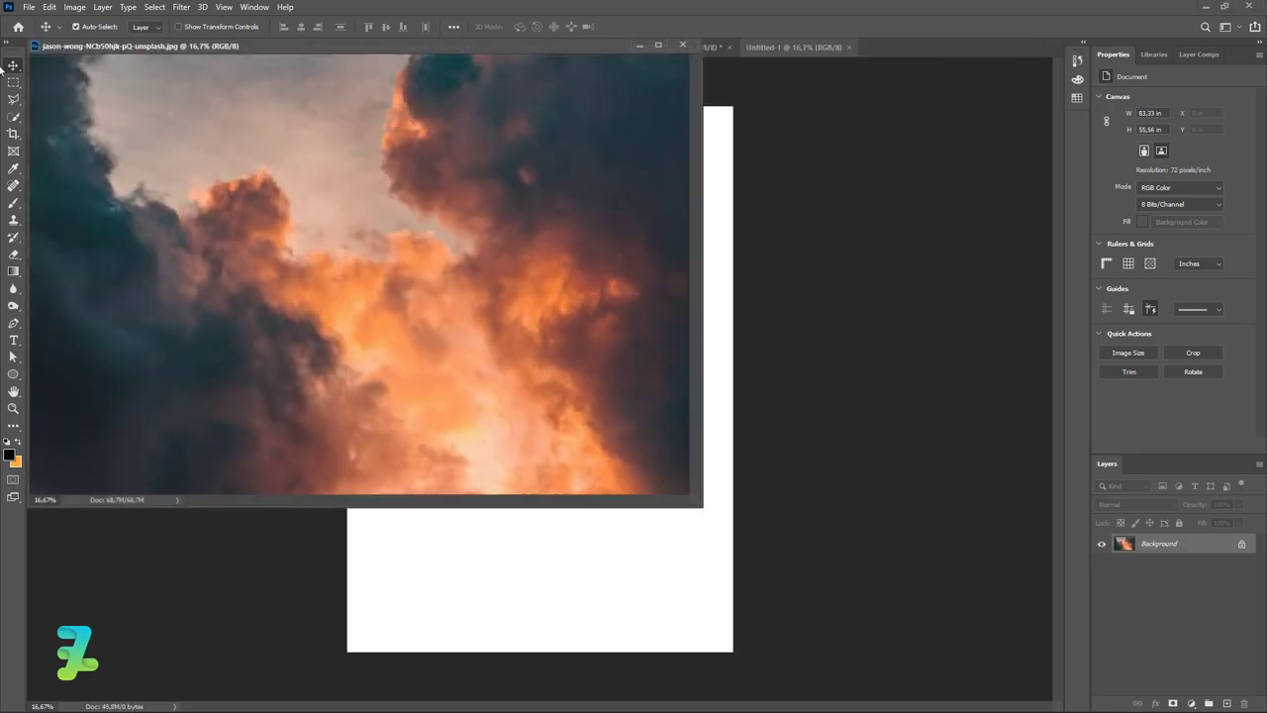
drag(519, 206, 585, 557)
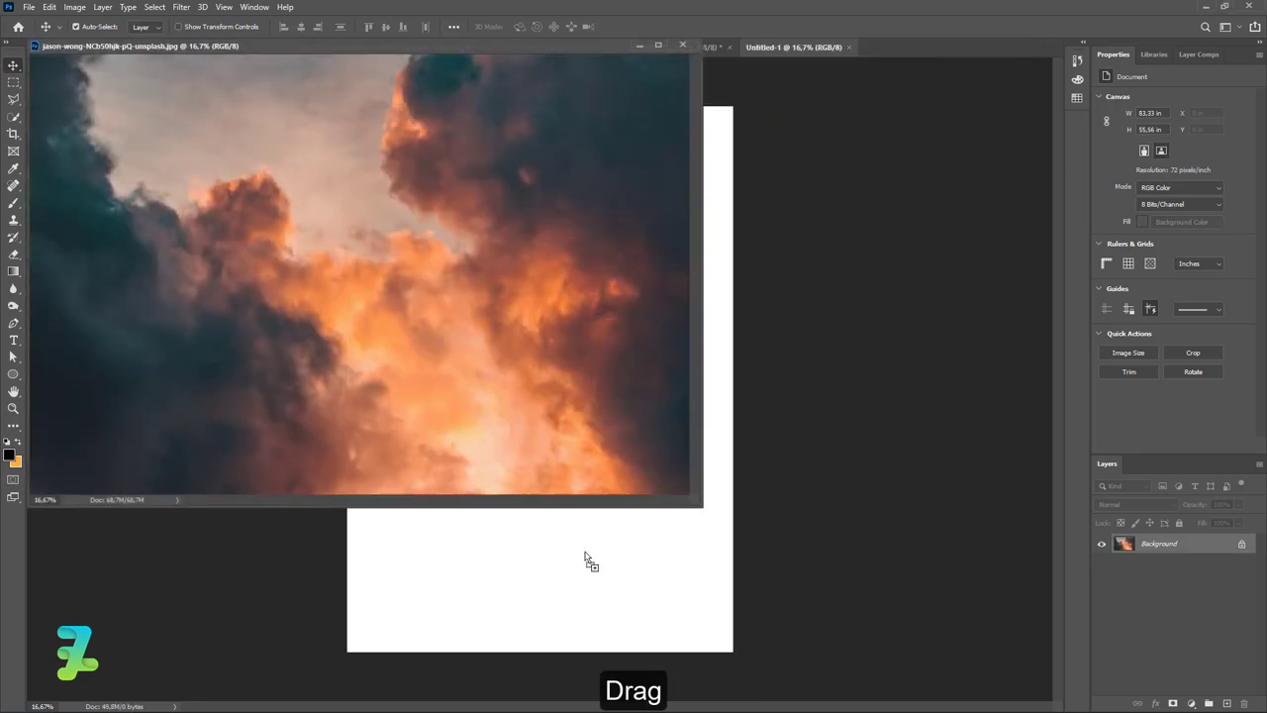
drag(493, 48, 822, 45)
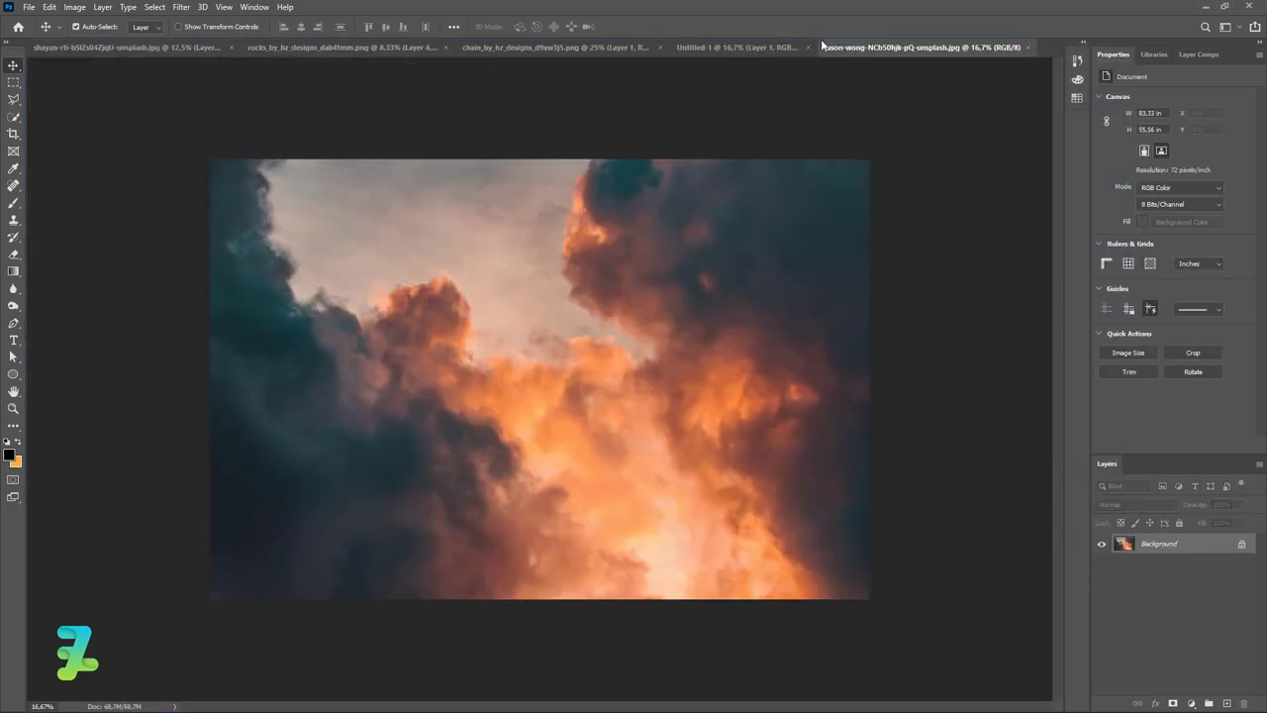
click(708, 47)
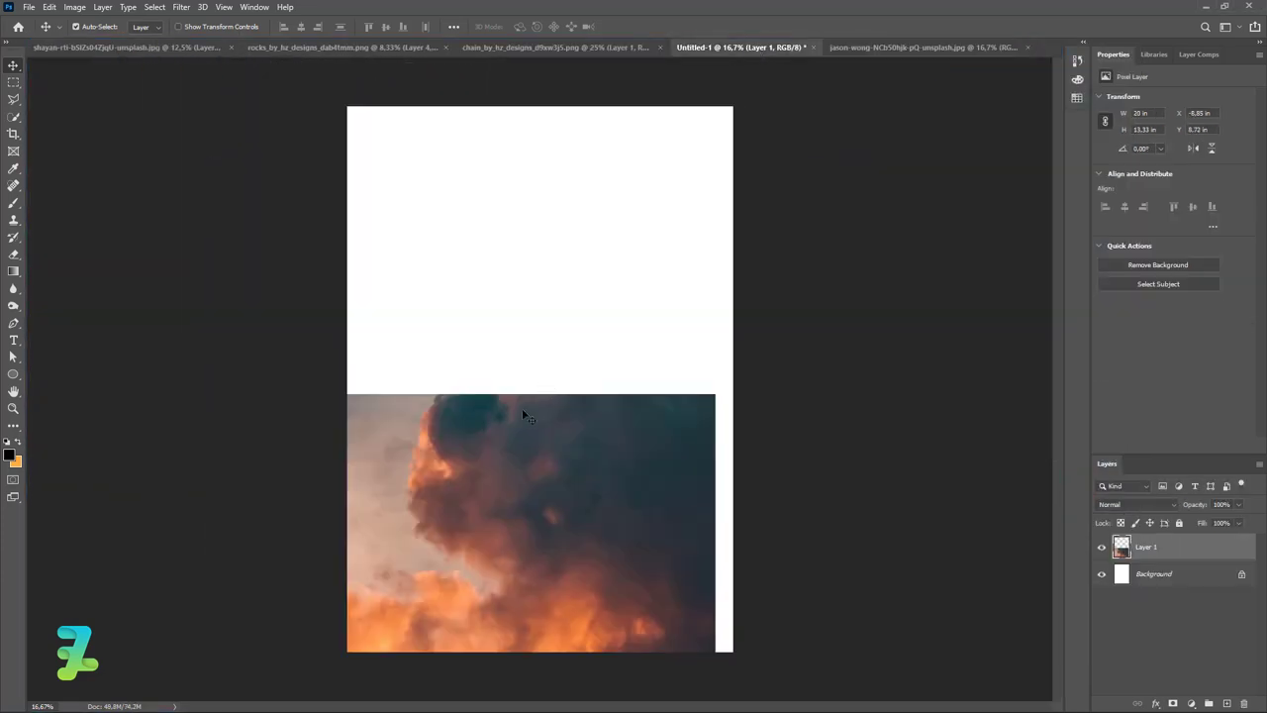
Rotate the cloud layer 90° and move it to fill the poster canvas.
key(ctrl+t)
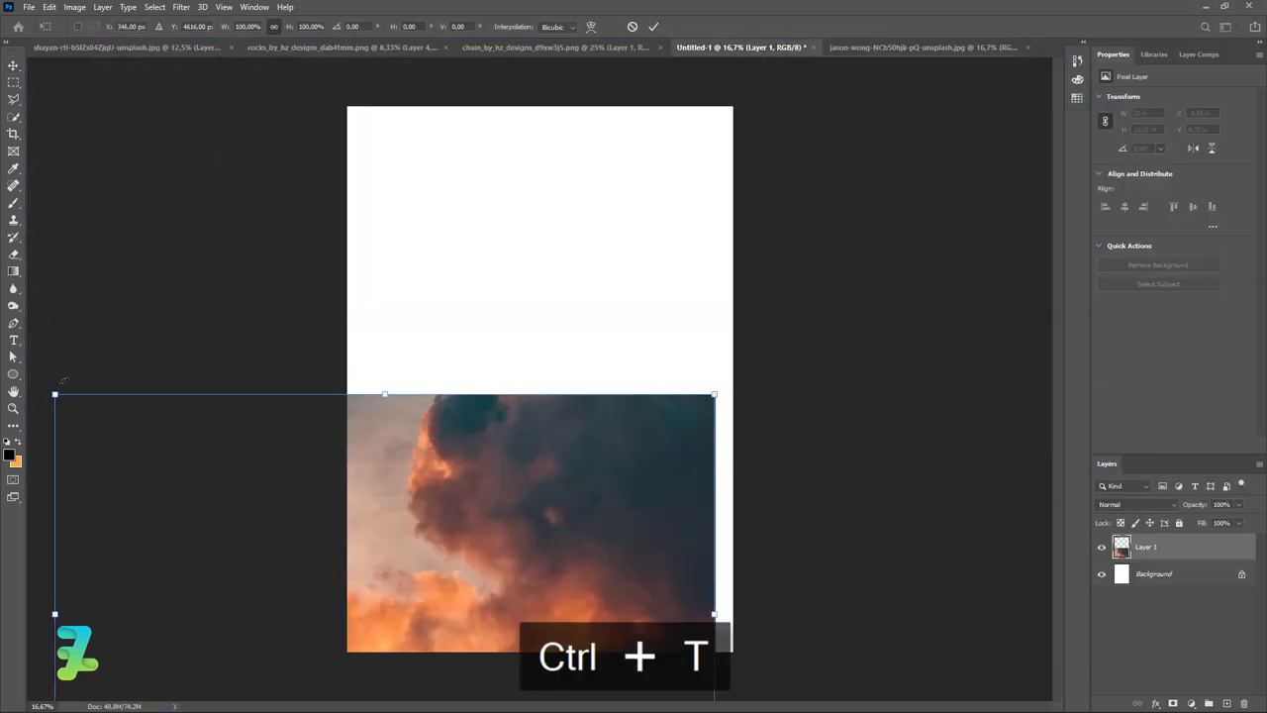
drag(61, 379, 554, 317)
mouse_move(465, 440)
mouse_down()
mouse_move(627, 299)
mouse_move(653, 128)
mouse_move(622, 191)
mouse_up()
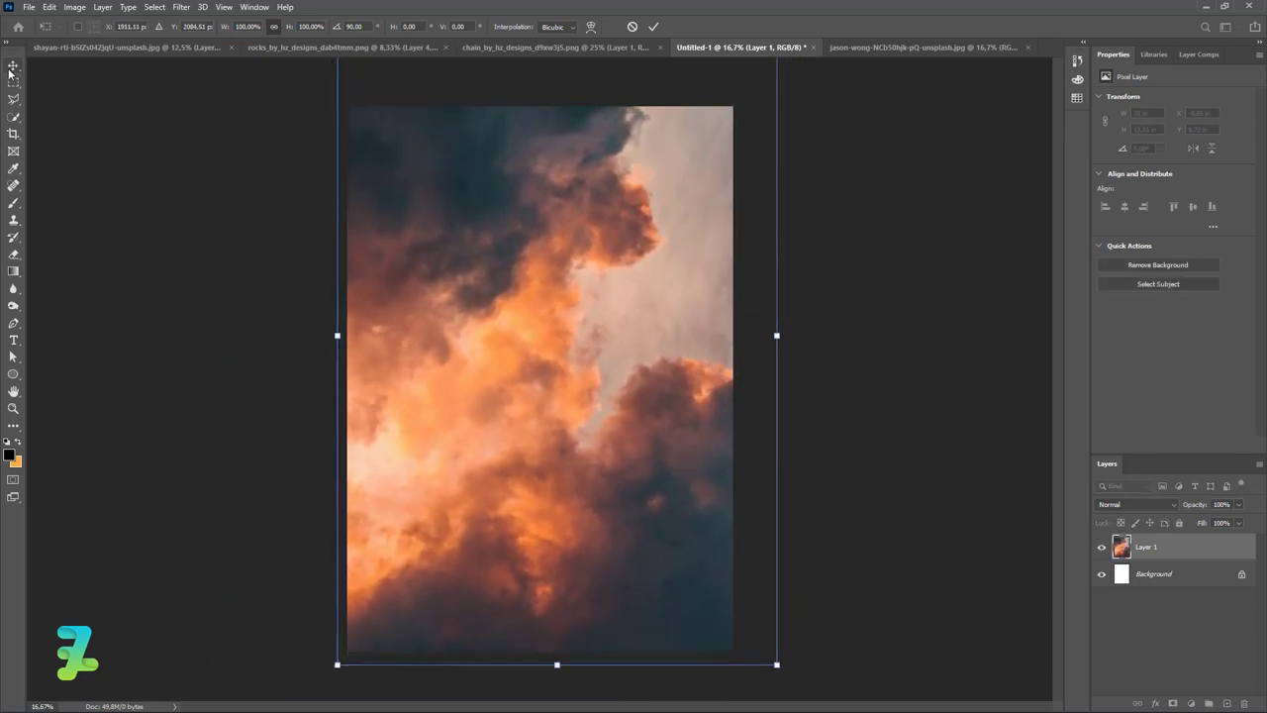
key(Return)
Float the woman's photo, hide its Background, and convert Layer 1 to a smart object.
click(69, 44)
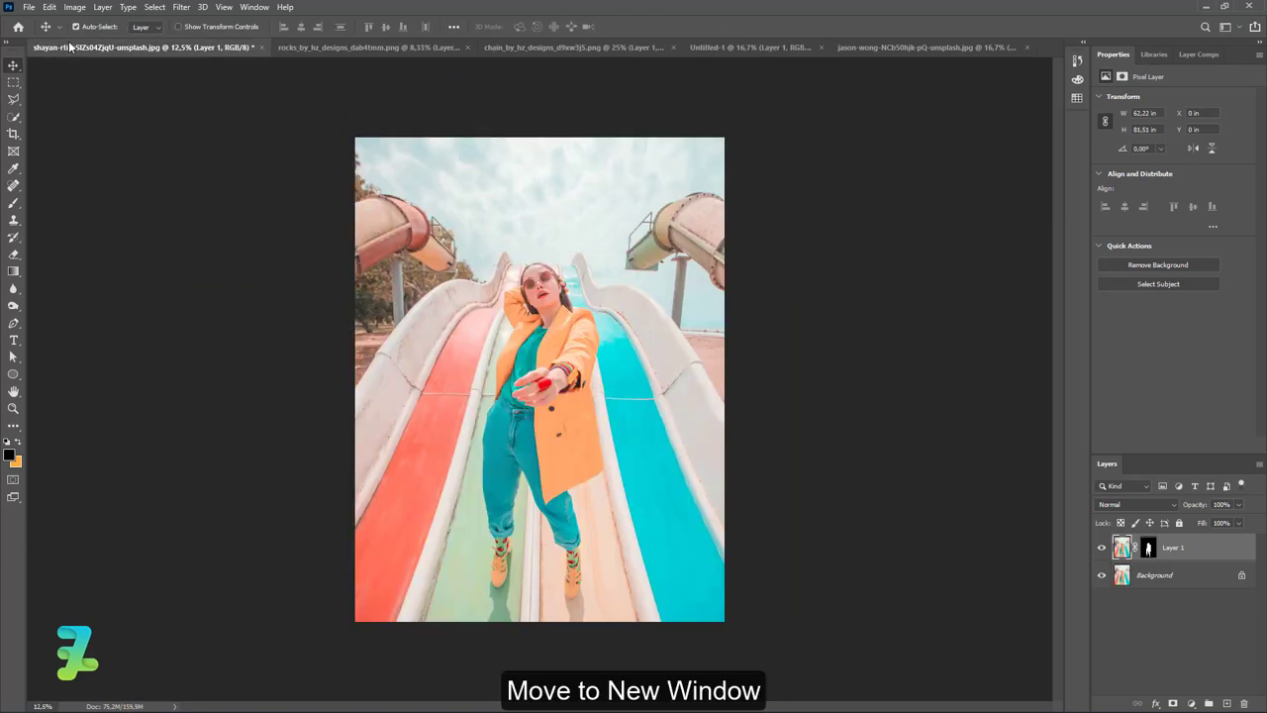
right_click(68, 44)
click(104, 110)
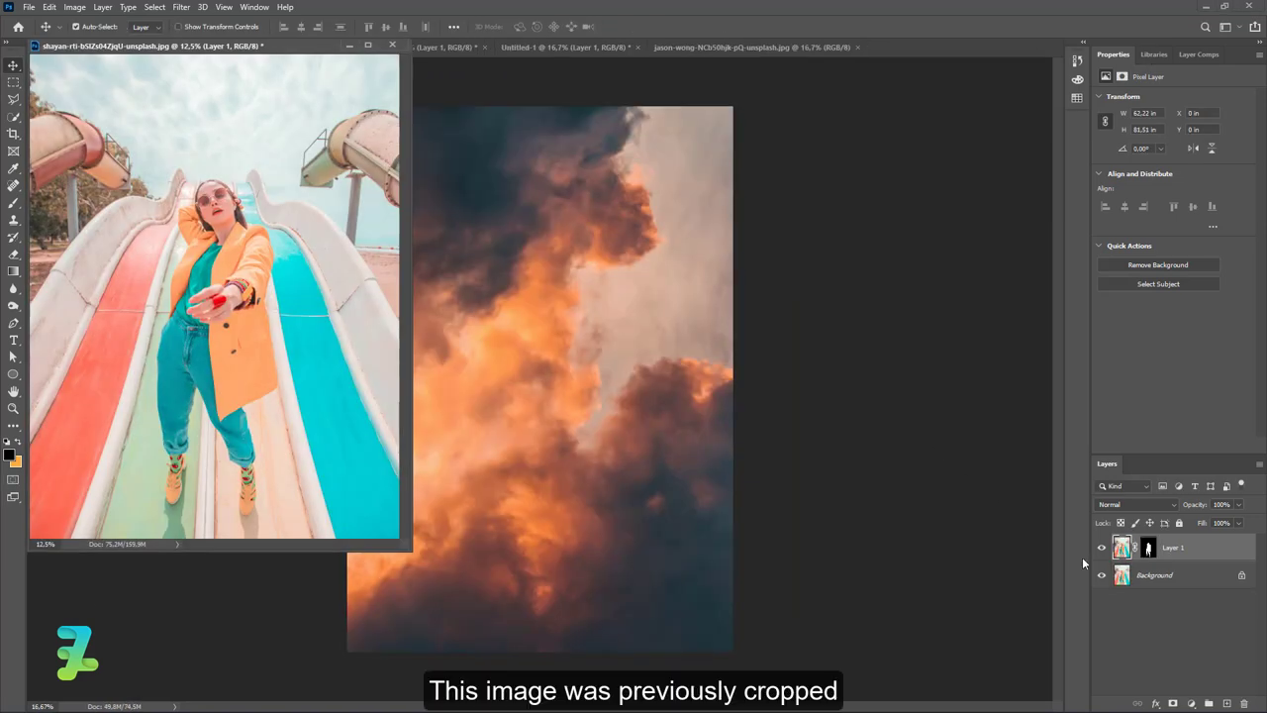
click(1099, 575)
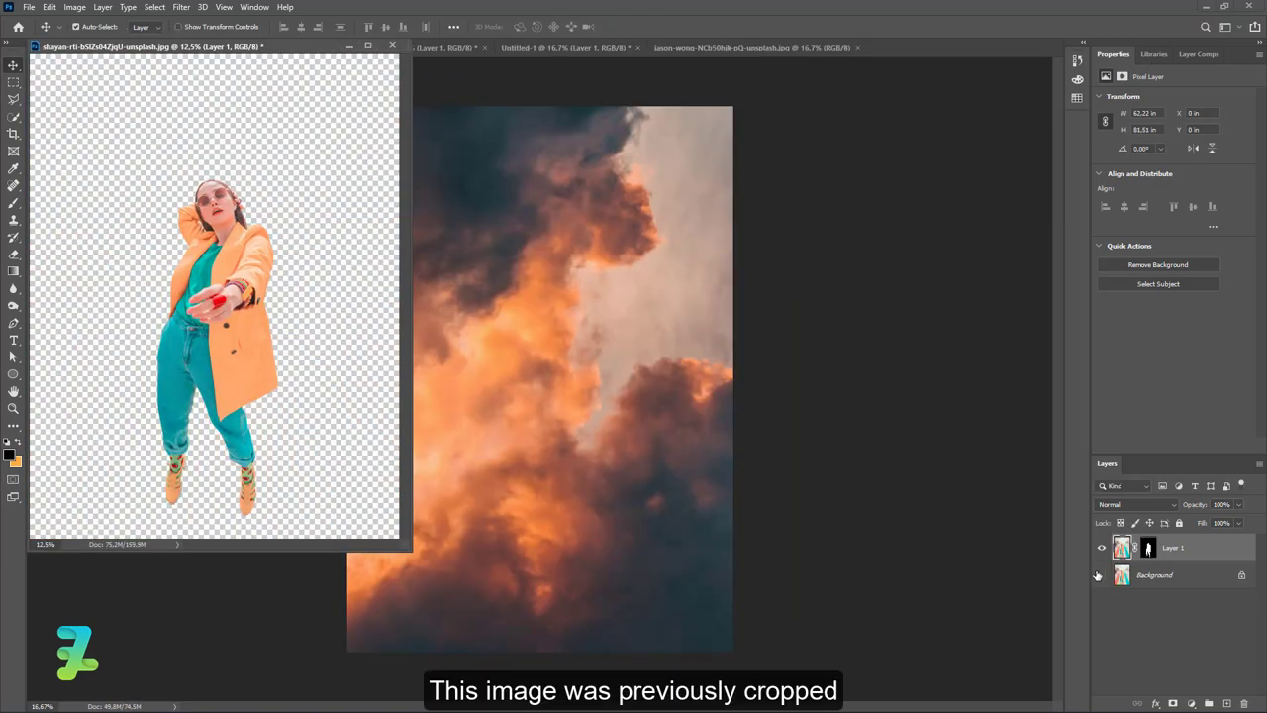
right_click(1230, 548)
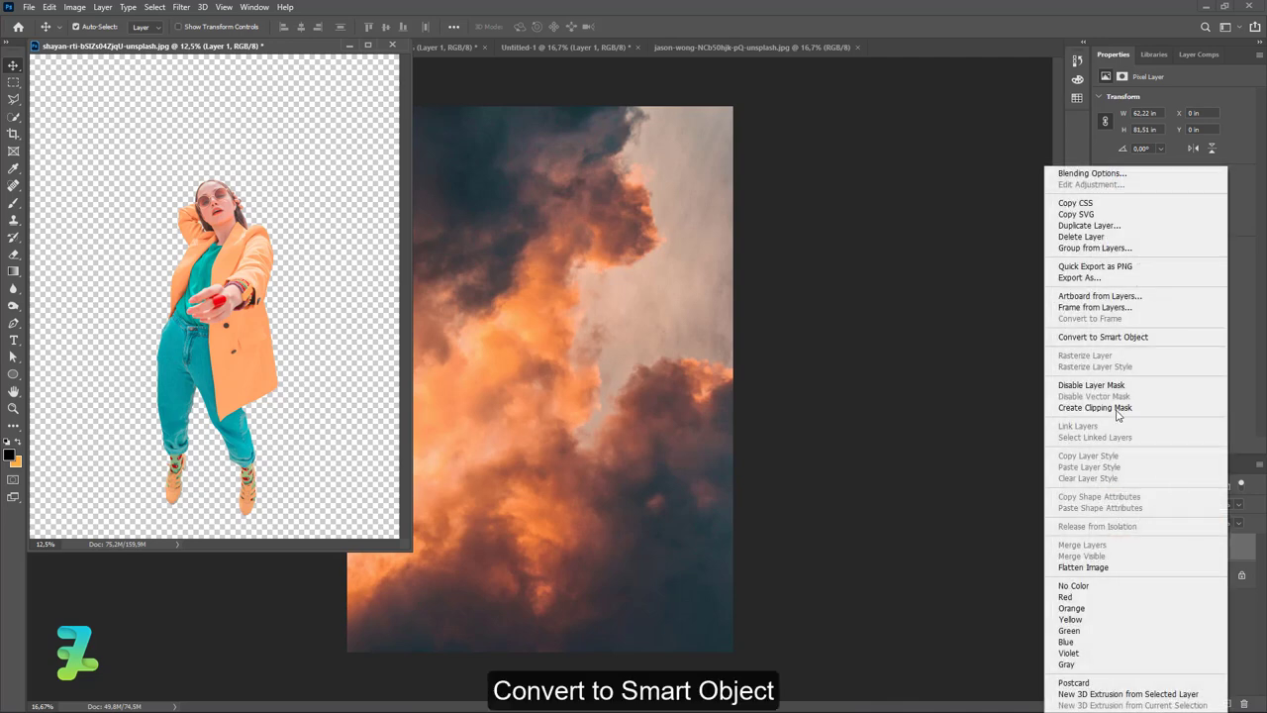
click(1102, 338)
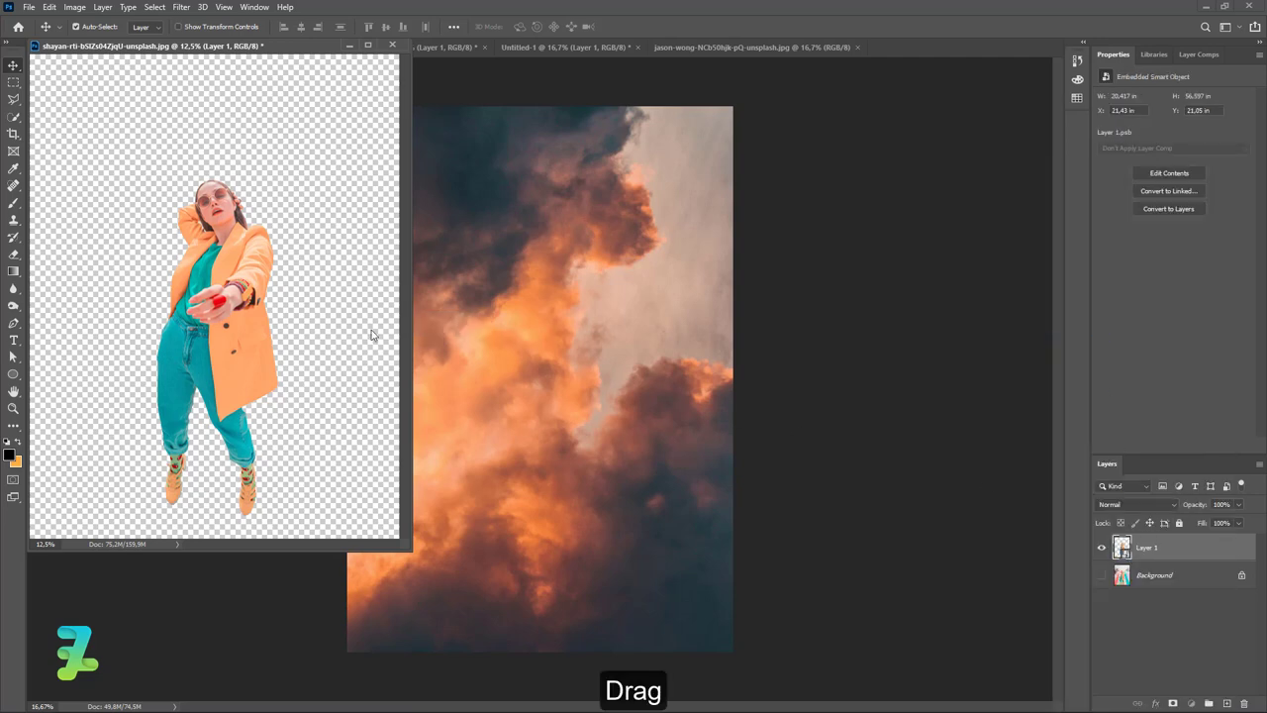
Copy the cut-out woman into Untitled-1 above the clouds and redock her photo window.
drag(372, 334, 612, 288)
mouse_move(1121, 548)
mouse_down()
mouse_move(641, 370)
mouse_move(579, 362)
mouse_up()
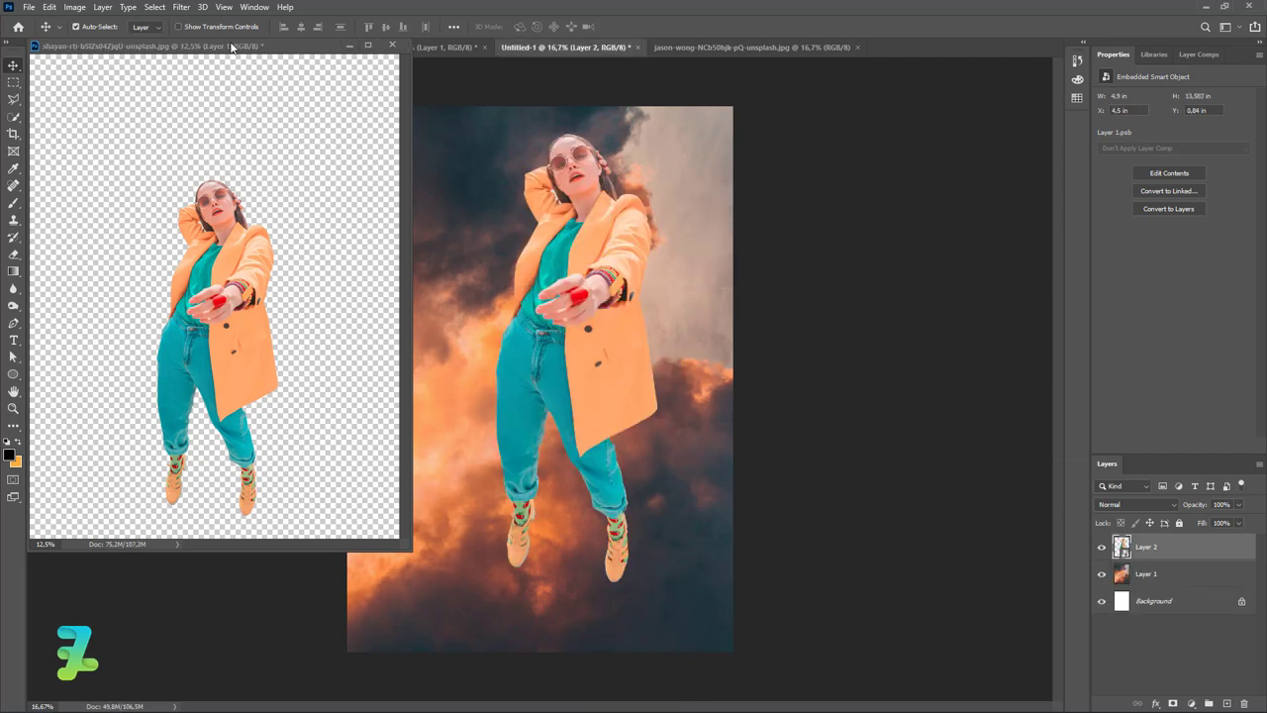
drag(232, 47, 895, 50)
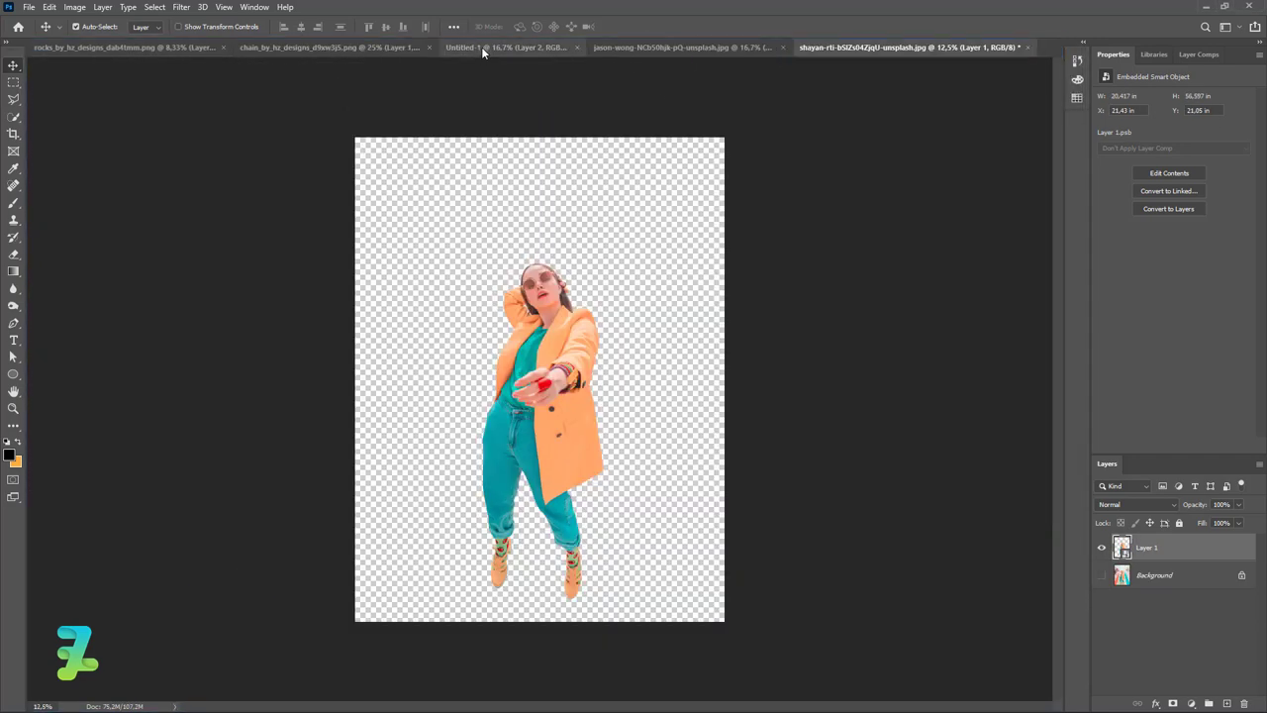
click(481, 47)
key(ctrl+t)
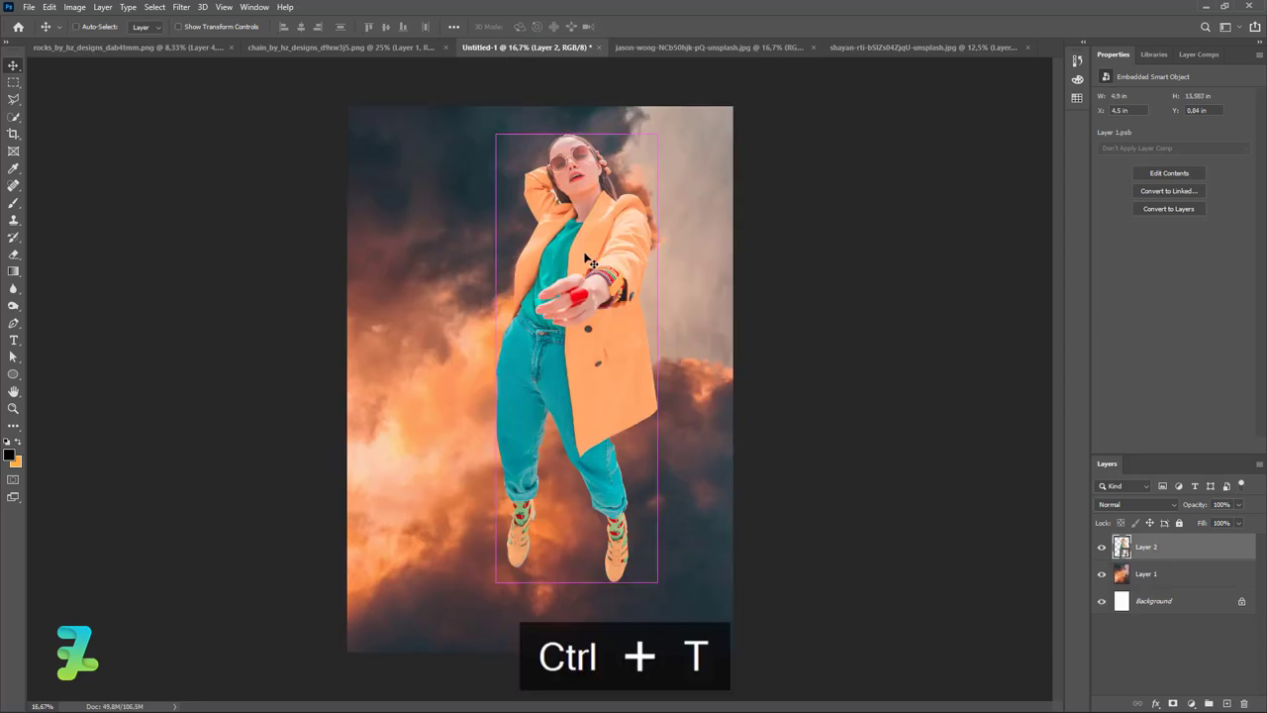
Scale the woman to about 33%, head near the top and legs running off the bottom.
drag(655, 581, 714, 693)
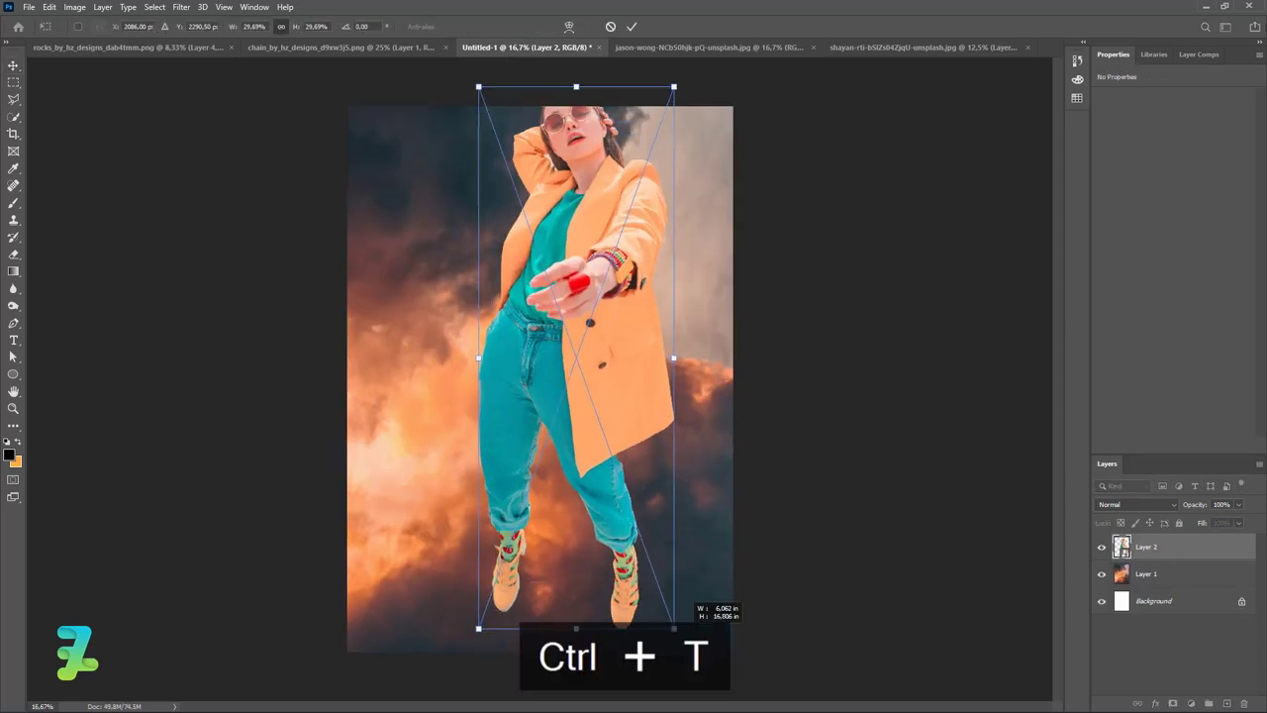
mouse_move(594, 359)
mouse_down()
mouse_move(548, 525)
mouse_move(556, 453)
mouse_up()
drag(651, 188, 670, 131)
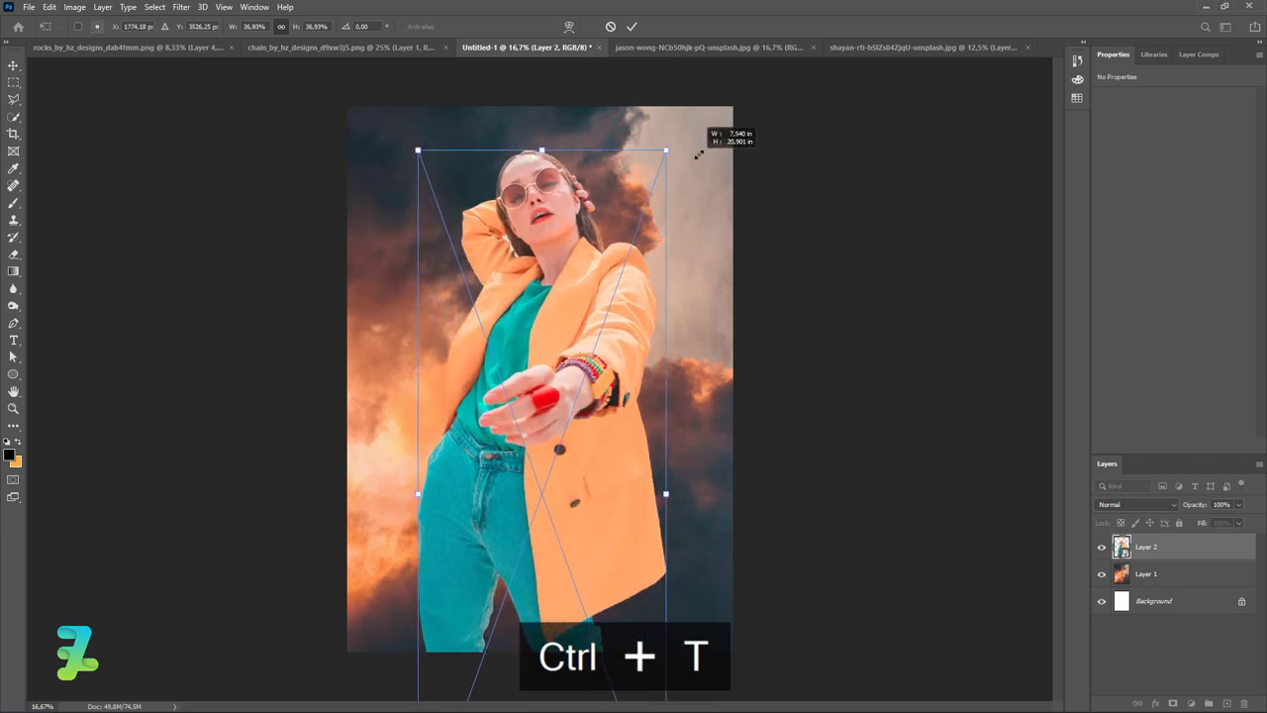
drag(606, 274, 618, 295)
drag(683, 142, 656, 195)
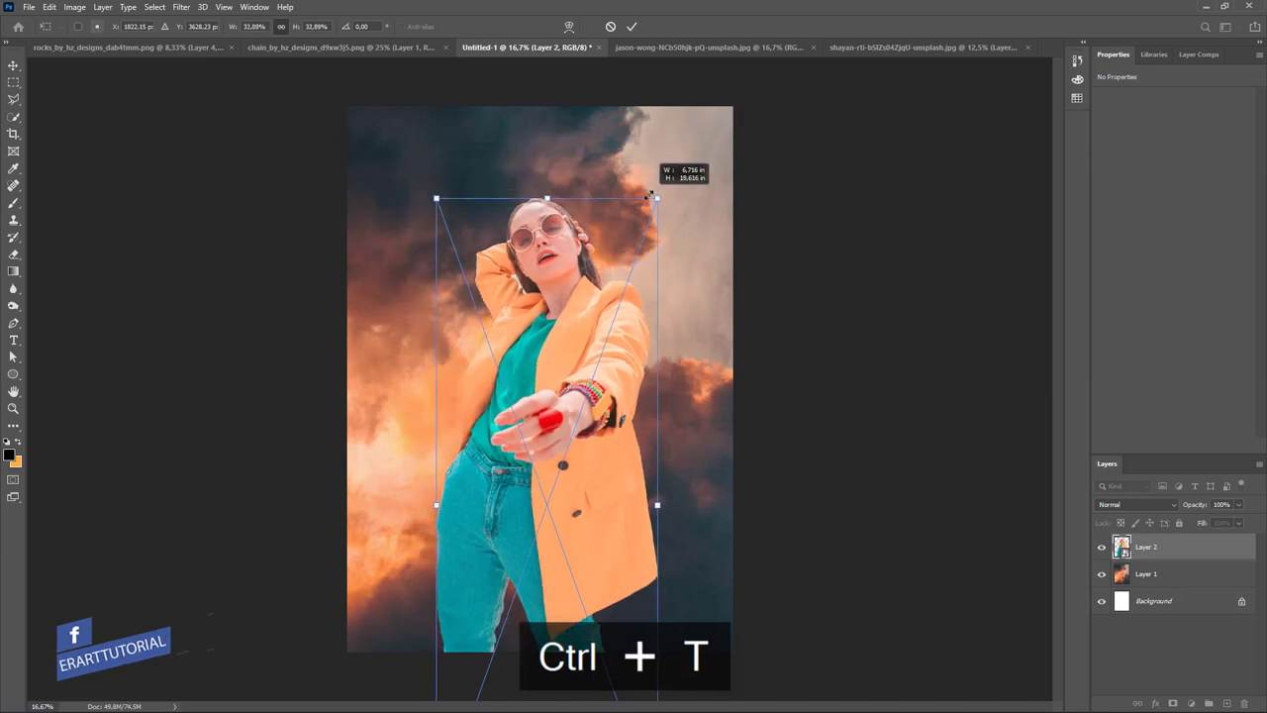
drag(593, 268, 584, 271)
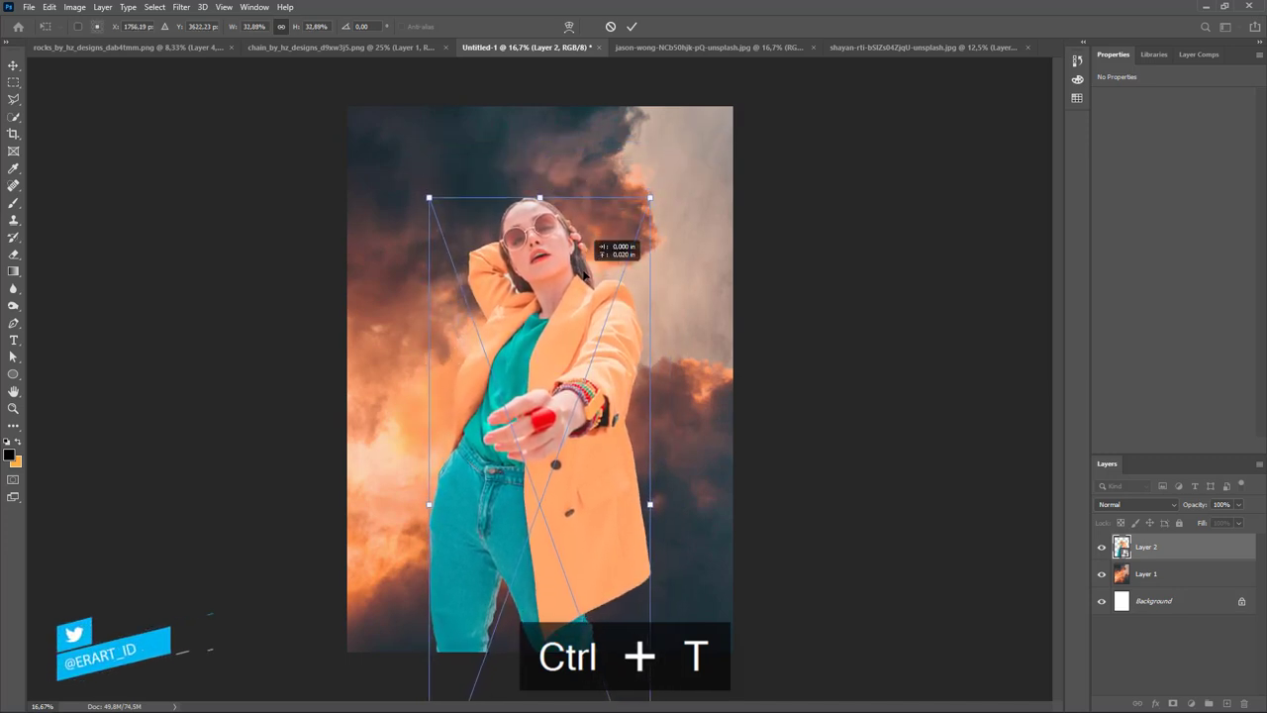
drag(585, 274, 579, 255)
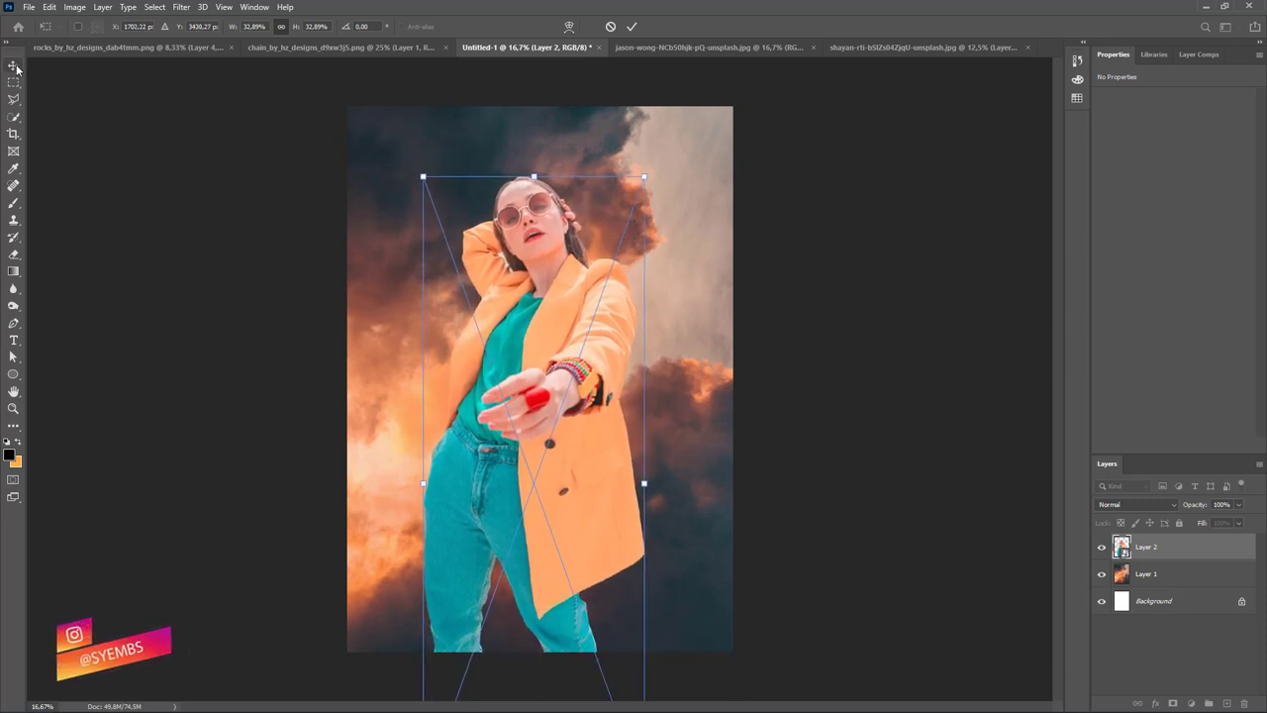
key(Return)
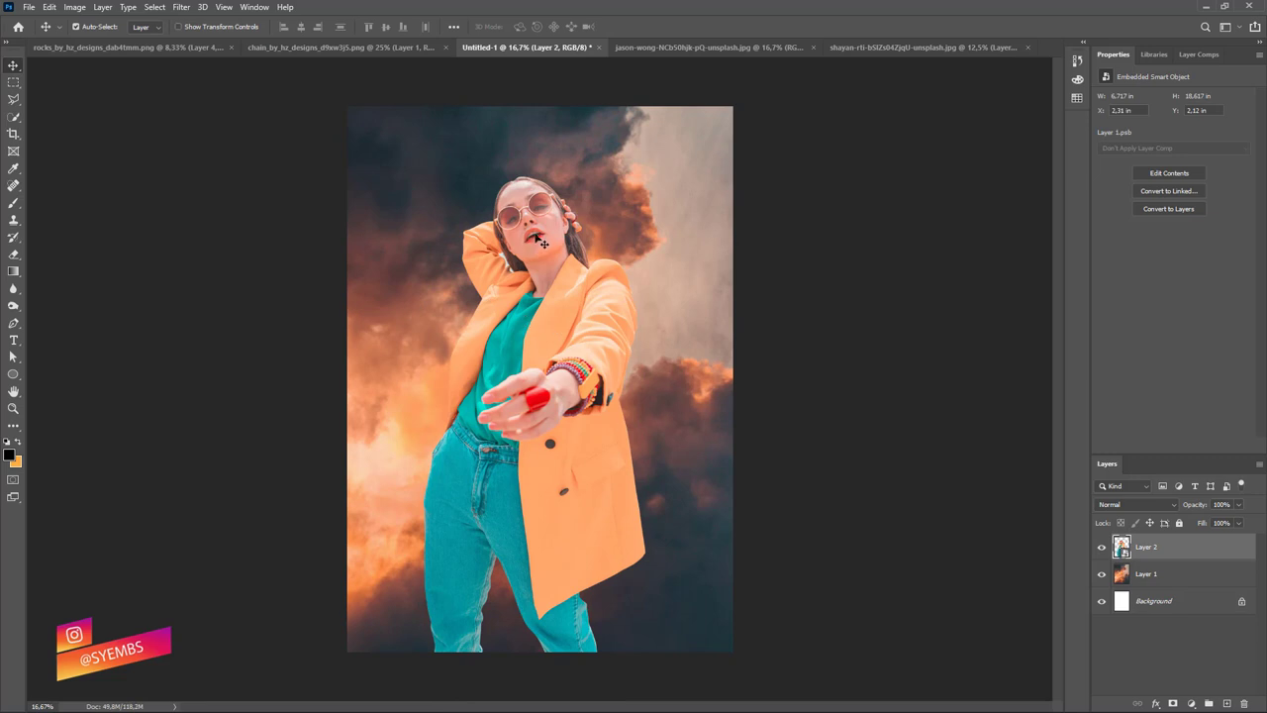
Add a Brightness/Contrast layer clipped to Layer 2 with brightness -17 and contrast -26.
click(1194, 704)
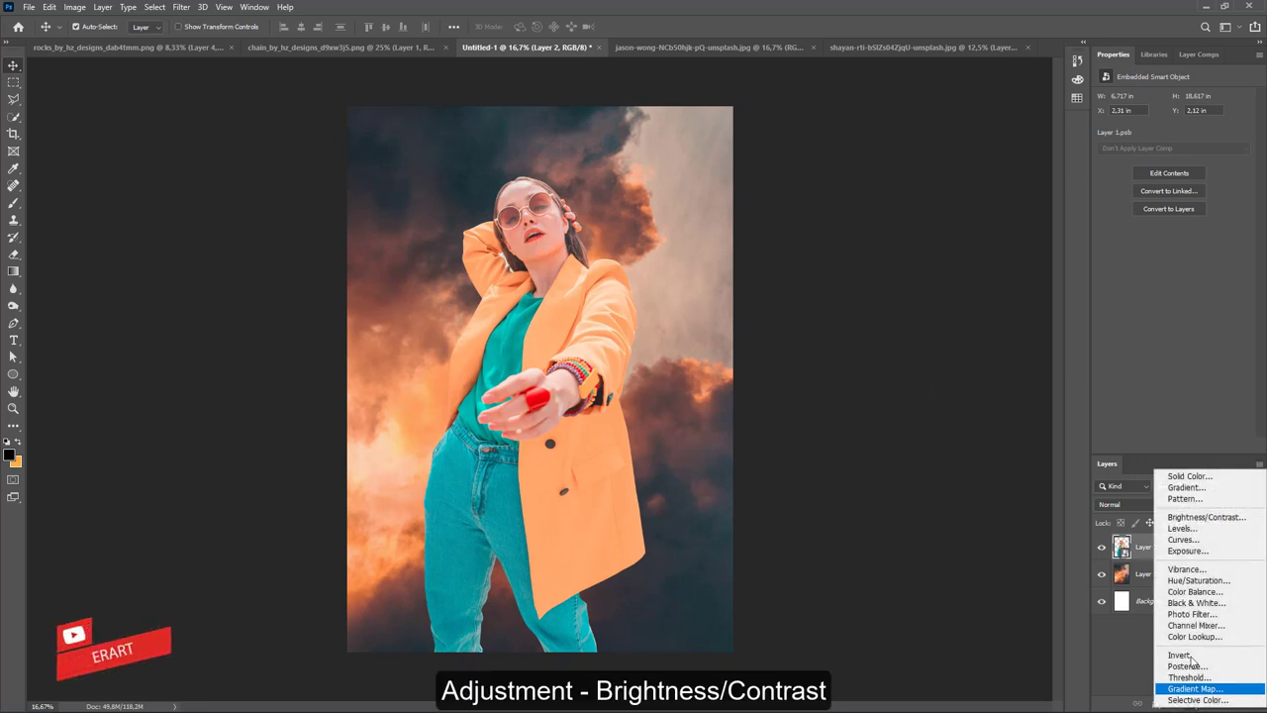
click(1197, 516)
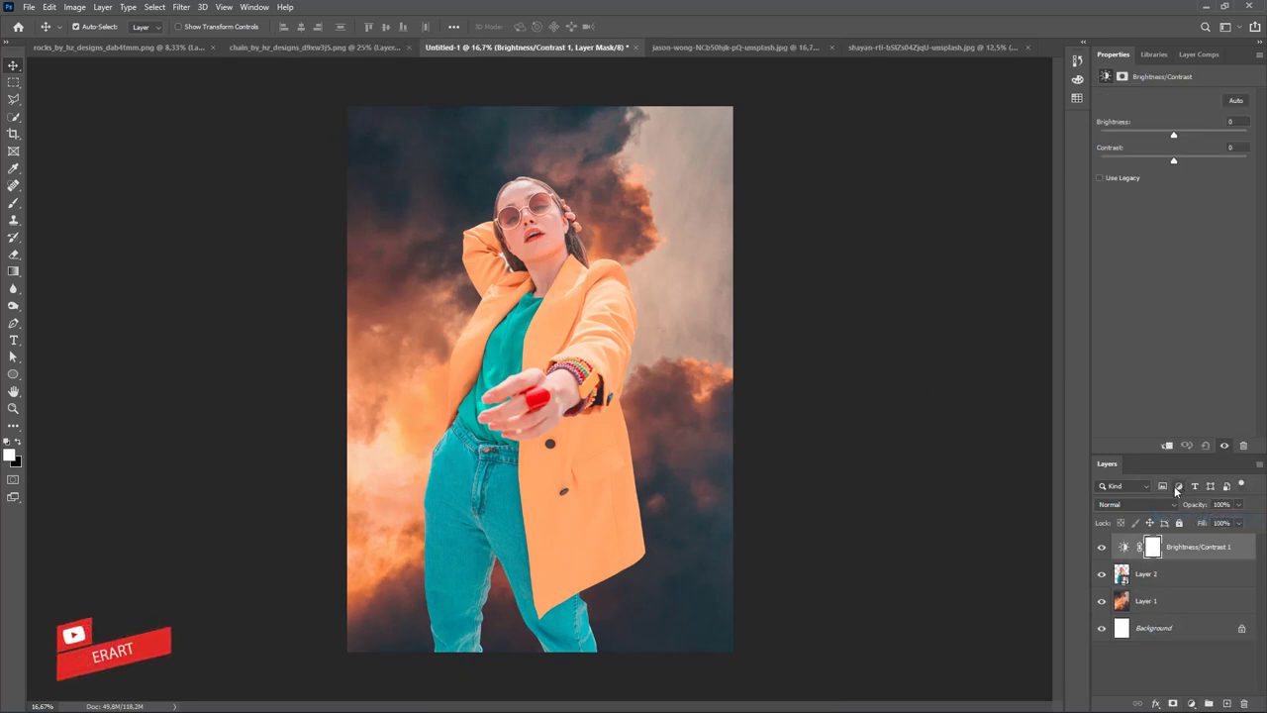
key(ctrl+alt+g)
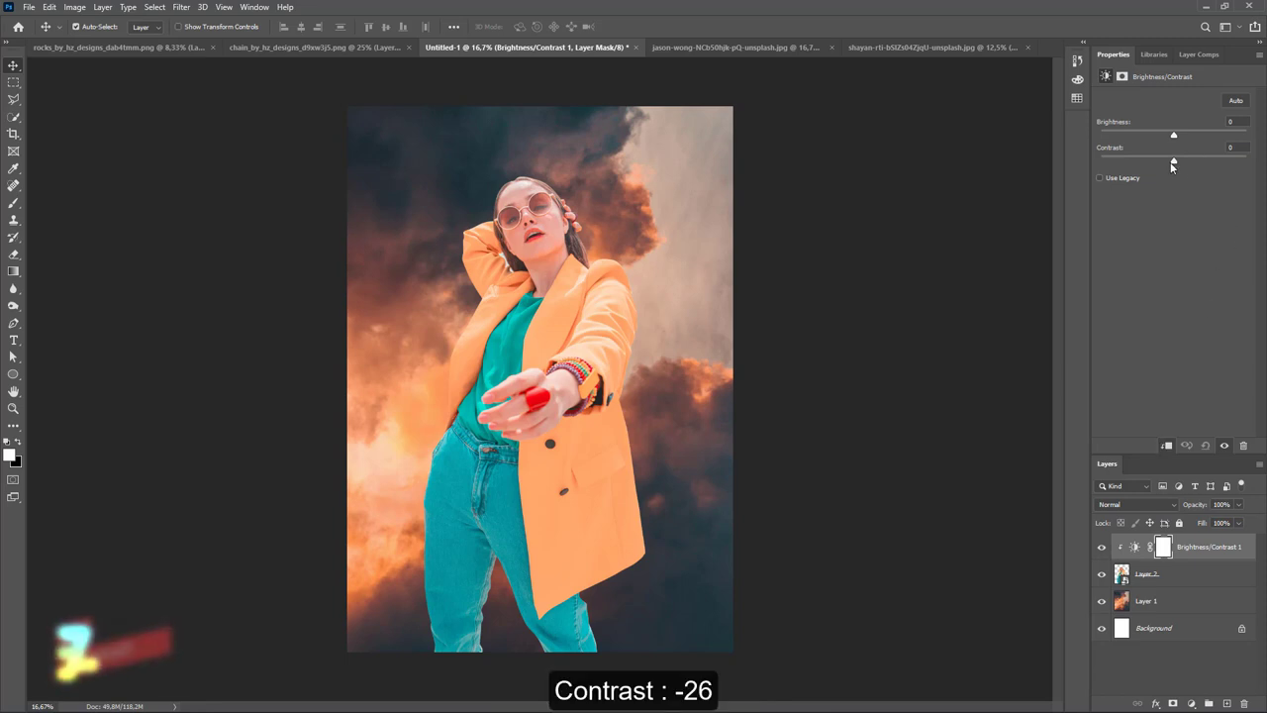
mouse_move(1173, 160)
mouse_down()
mouse_move(1136, 165)
mouse_move(1162, 138)
mouse_up()
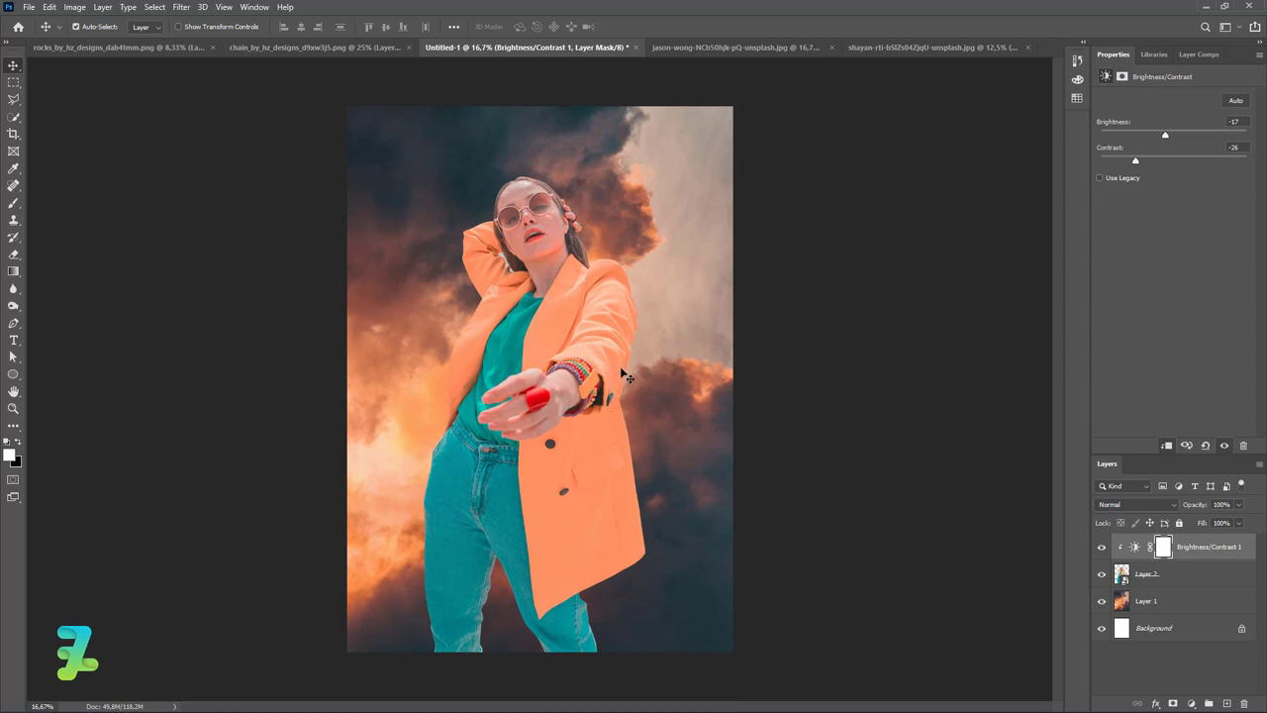
Add an Exposure layer clipped to the woman: exposure -0.51, offset -0.0204, gamma 1.02.
click(1191, 703)
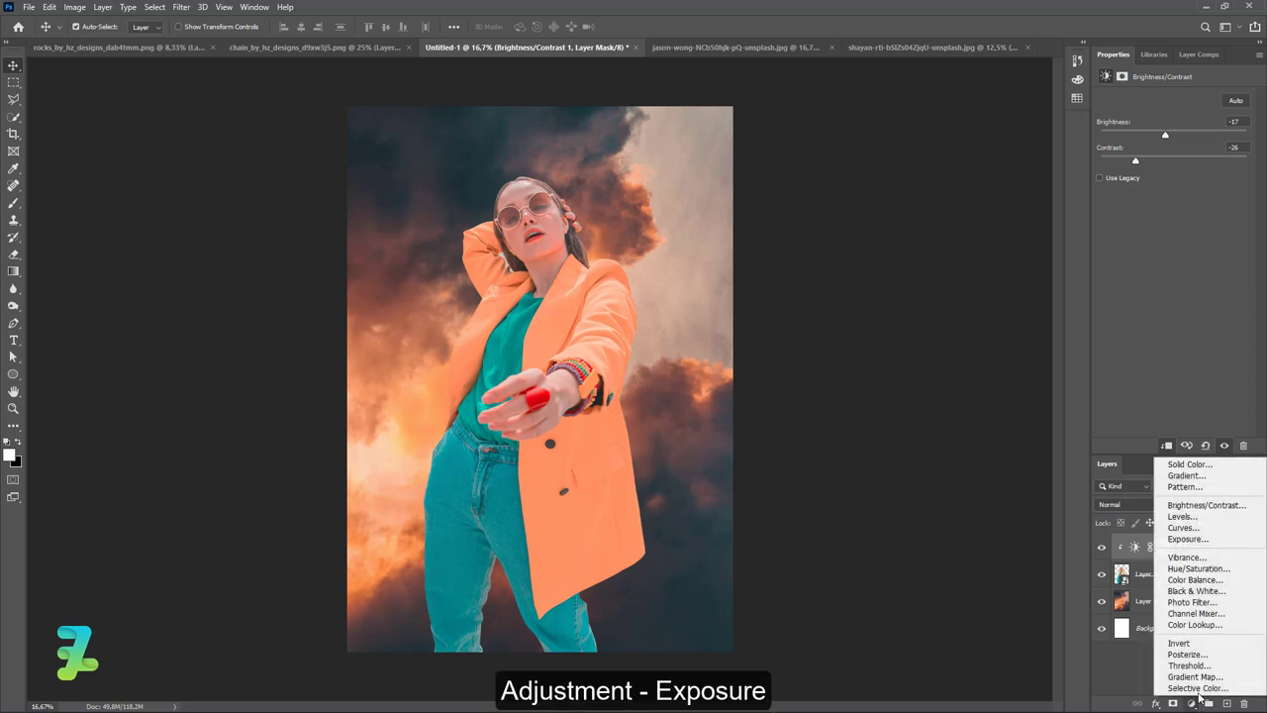
click(1206, 541)
key(ctrl+alt+g)
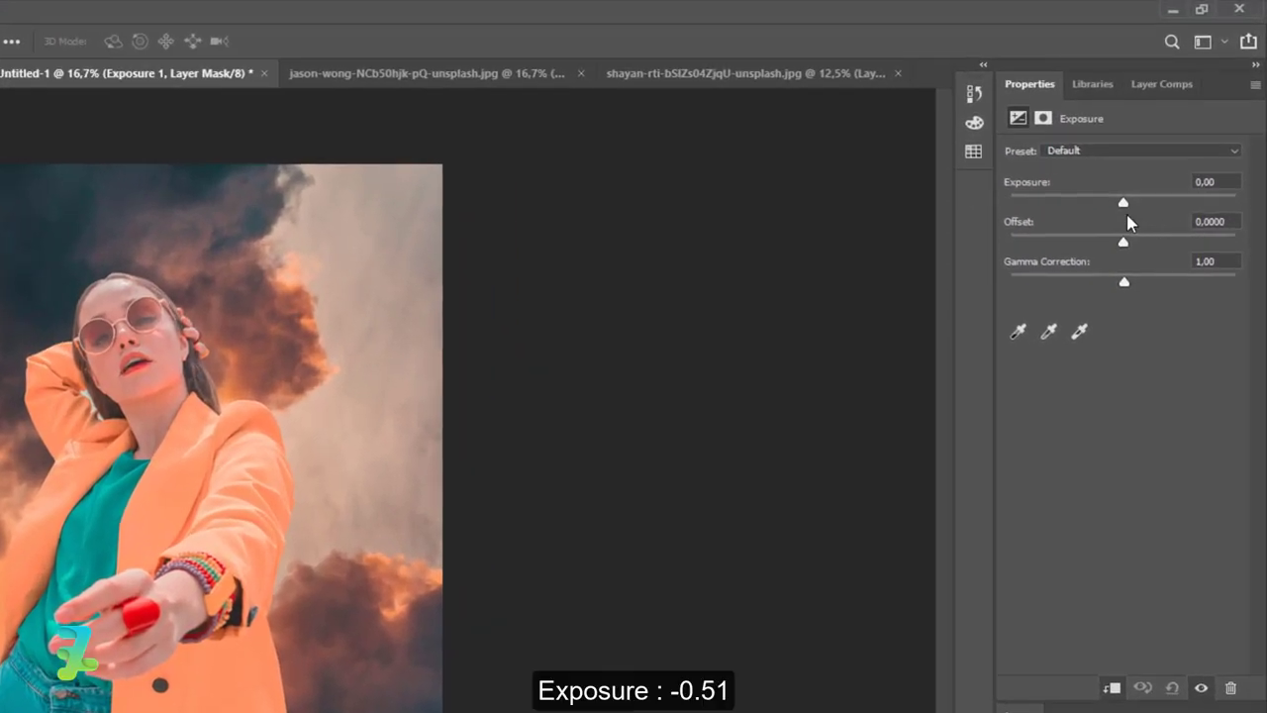
mouse_move(1124, 210)
mouse_down()
mouse_move(1159, 204)
mouse_move(1104, 208)
mouse_move(1118, 206)
mouse_move(1105, 207)
mouse_move(1136, 244)
mouse_move(1096, 246)
mouse_move(1118, 245)
mouse_up()
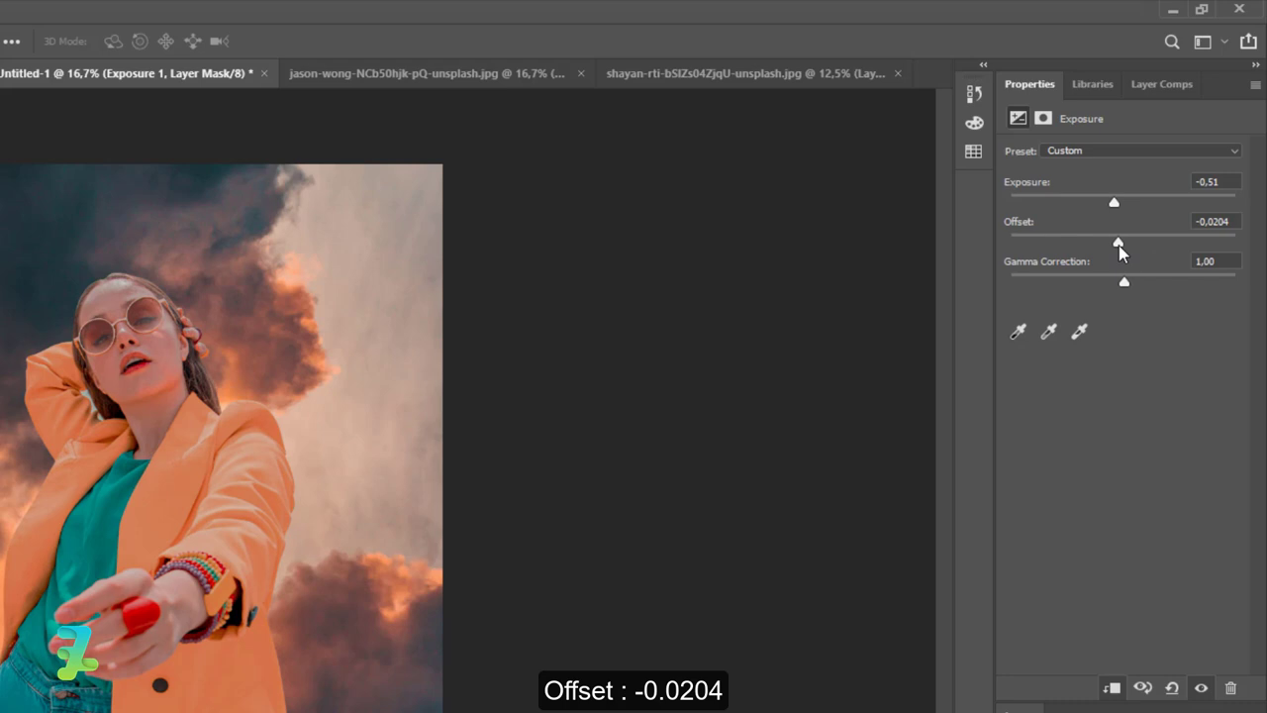
mouse_move(1136, 288)
mouse_down()
mouse_move(1151, 288)
mouse_move(1126, 291)
mouse_up()
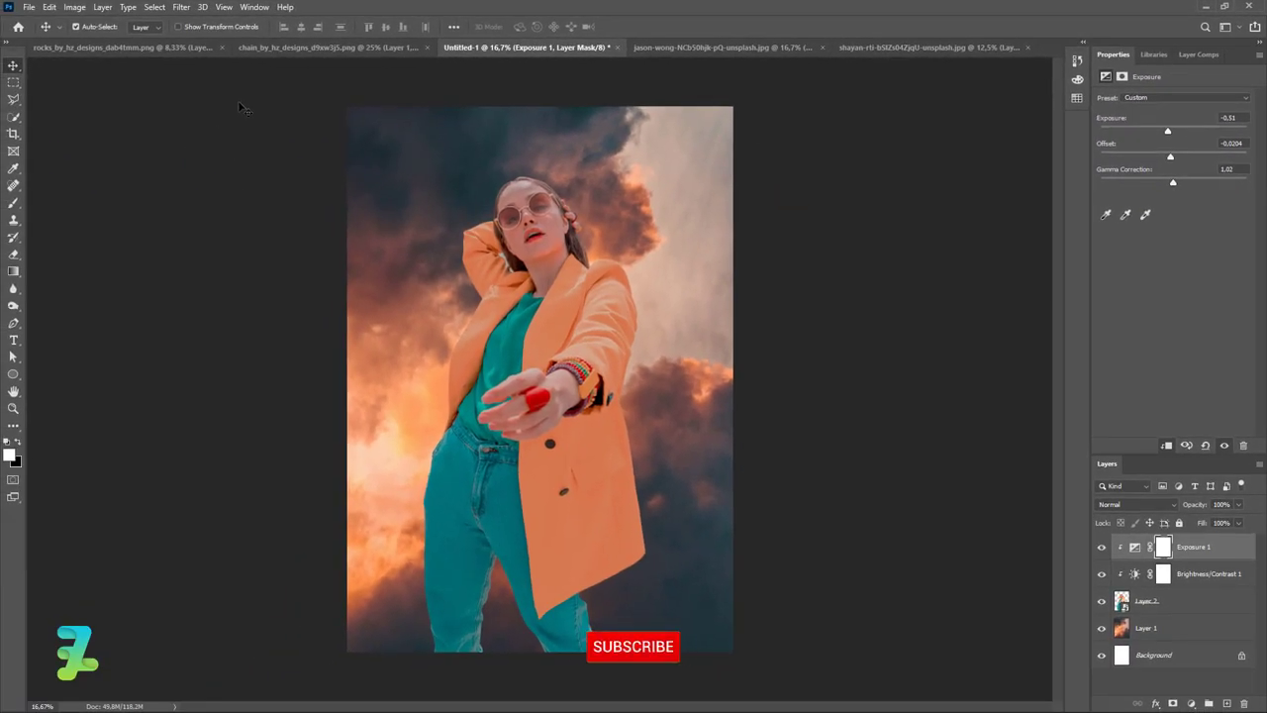
In the rocks file, check which rocks Layer 4 holds and make Layer 1 active.
click(104, 48)
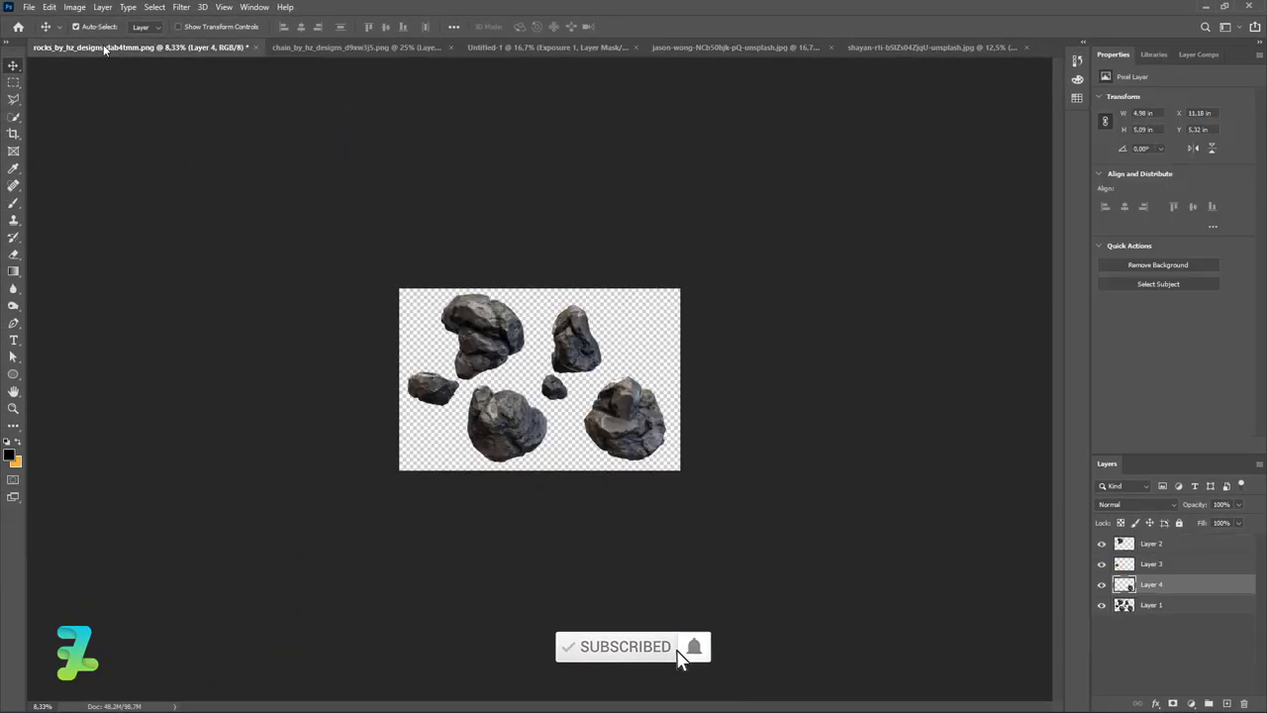
click(1101, 585)
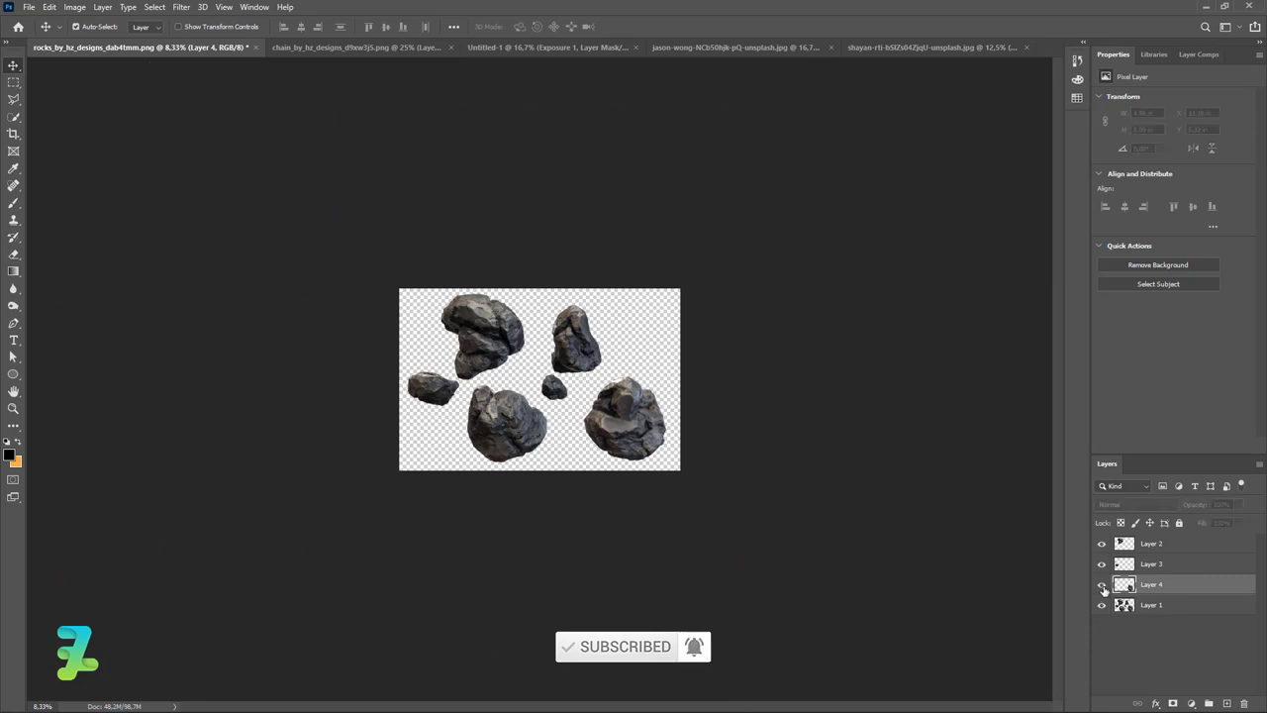
click(1102, 604)
click(1102, 605)
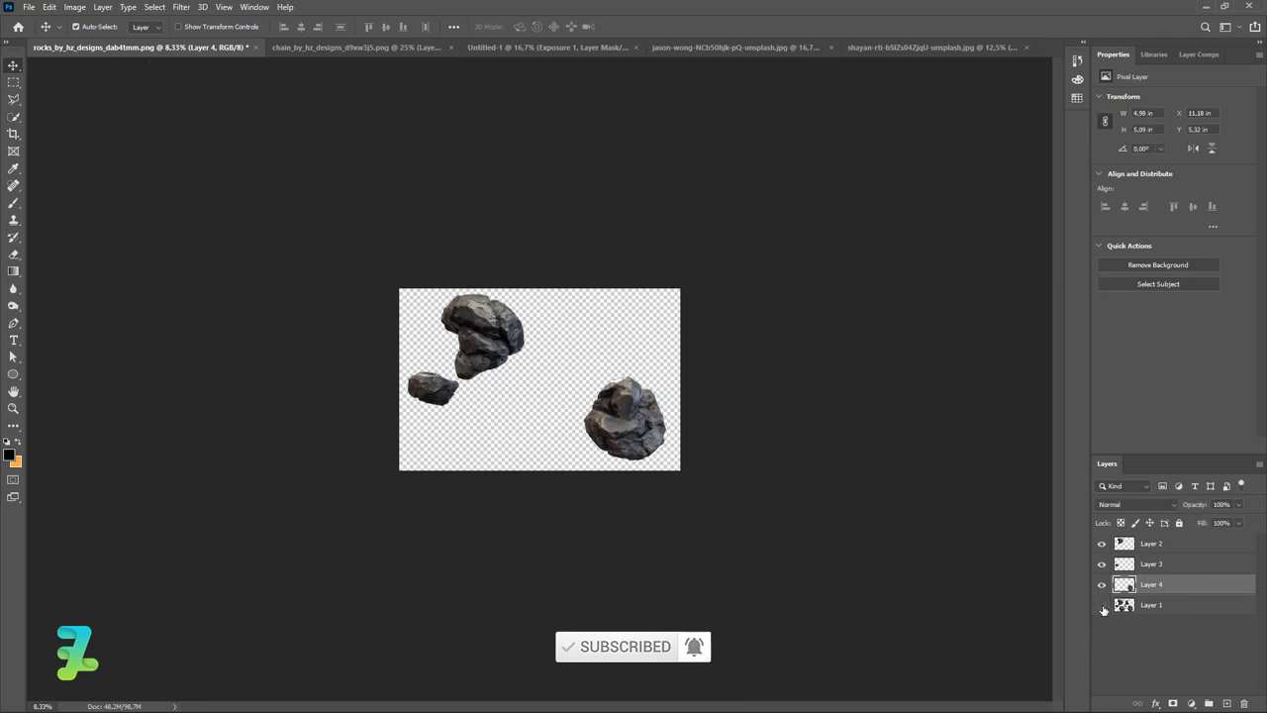
click(1127, 606)
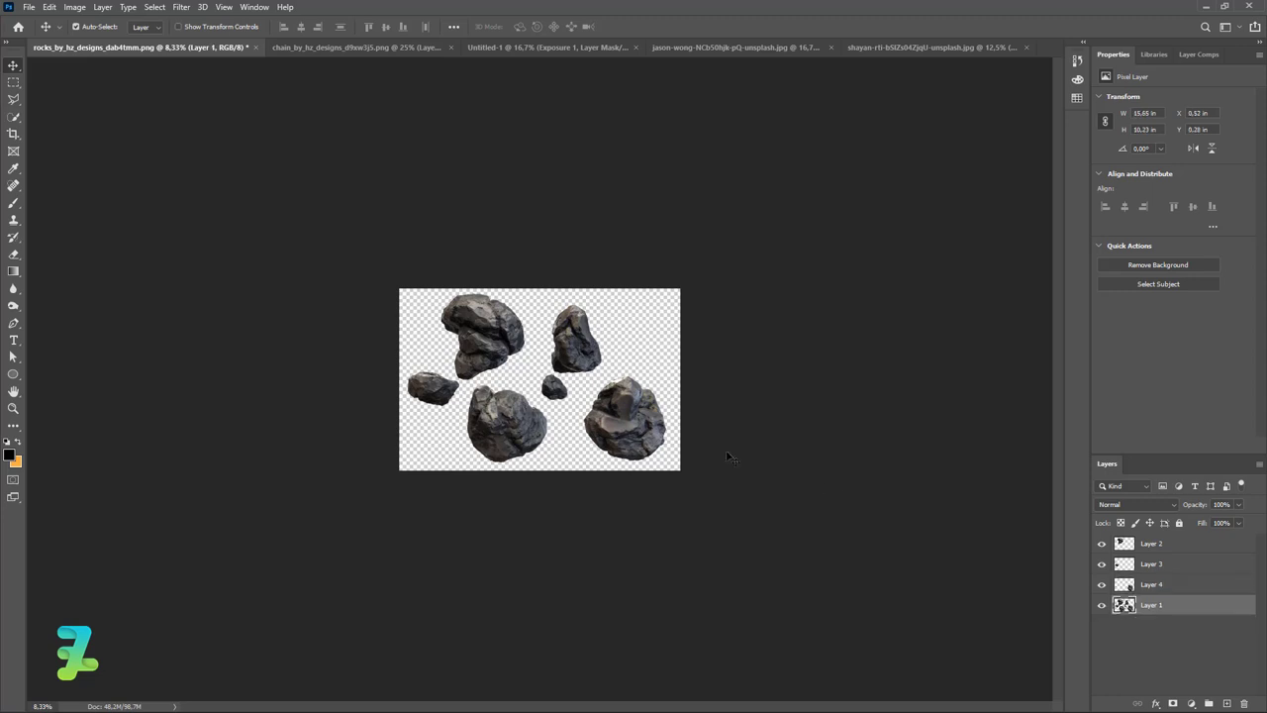
Polygonal-lasso the middle and small stones from Layer 1, copying each onto its own layer.
right_click(13, 99)
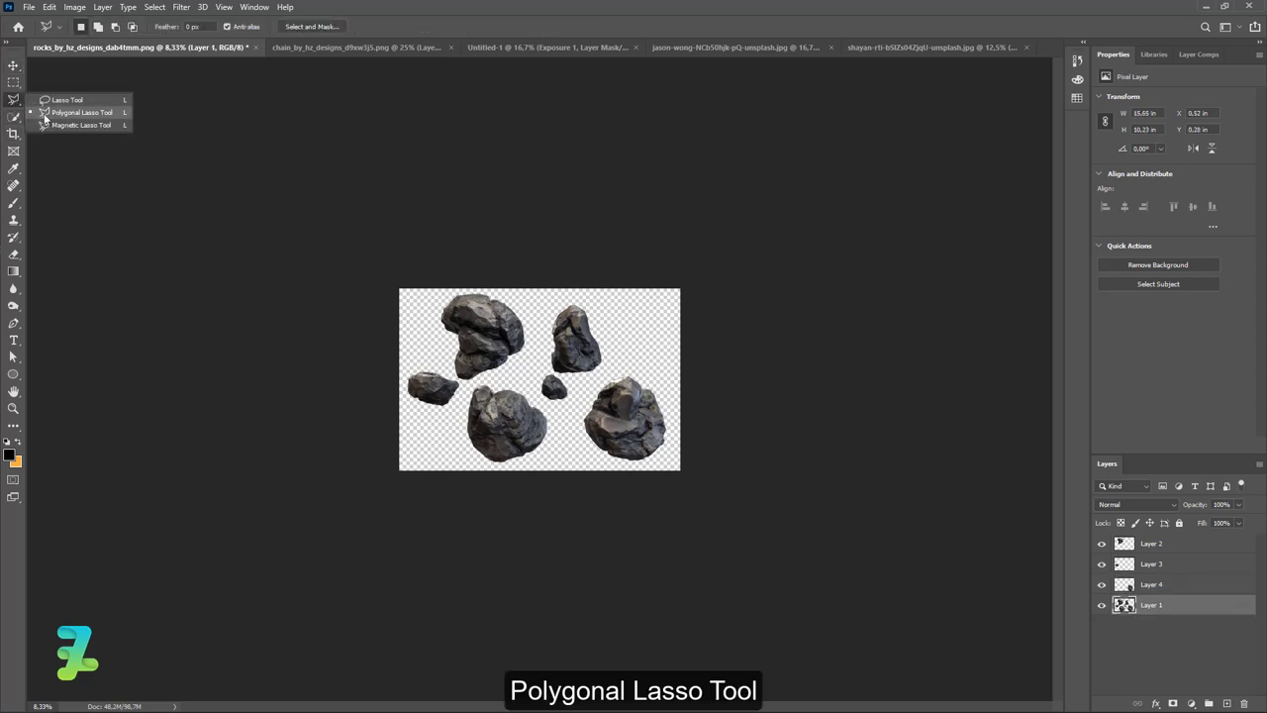
click(64, 108)
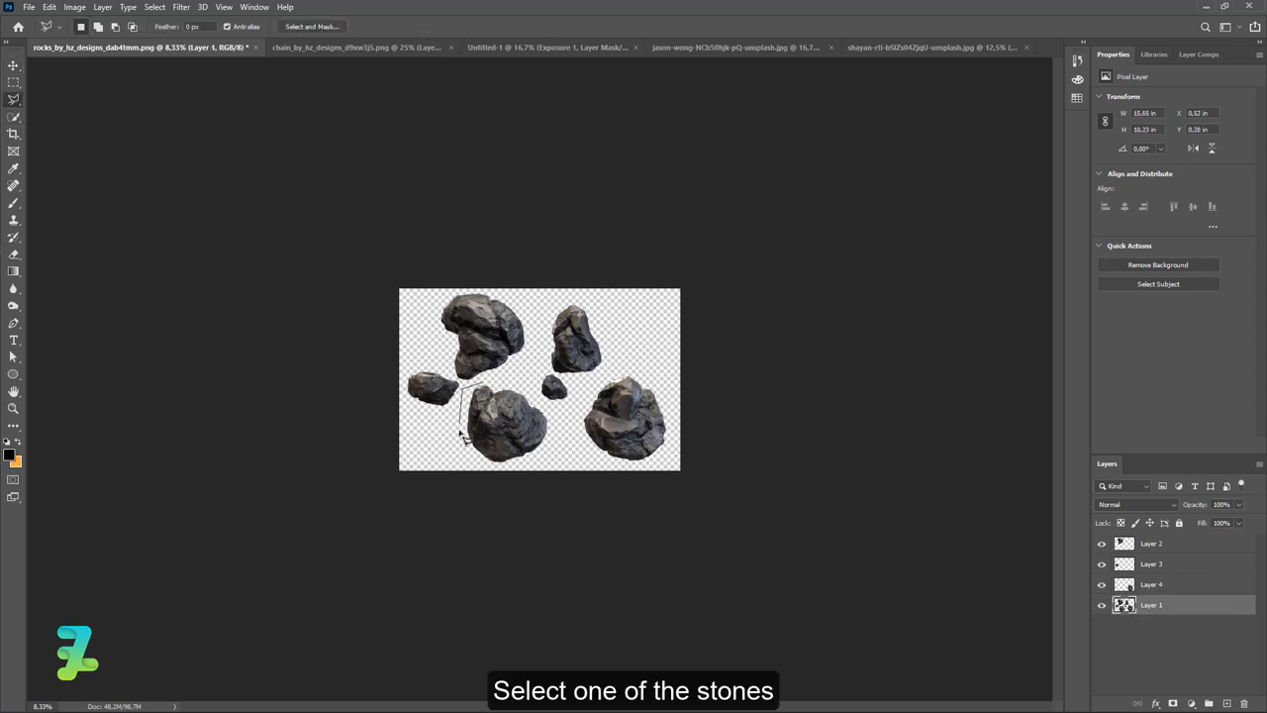
click(549, 407)
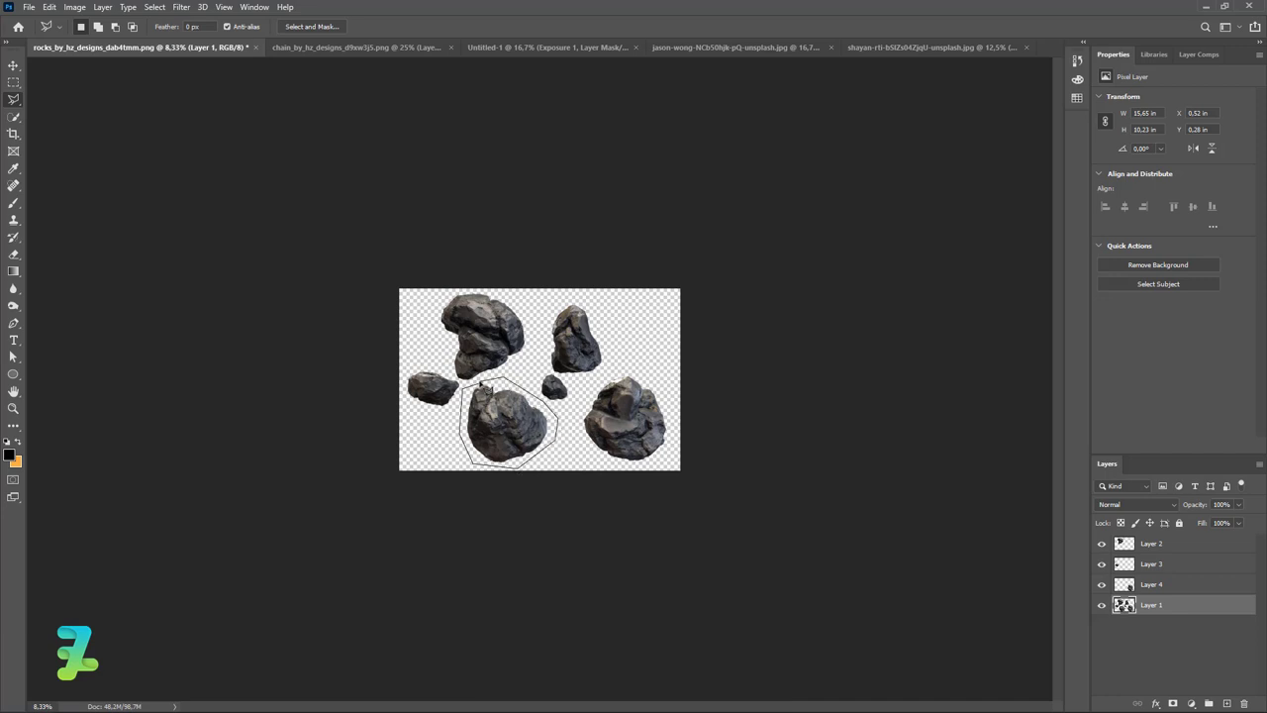
click(498, 396)
key(ctrl+j)
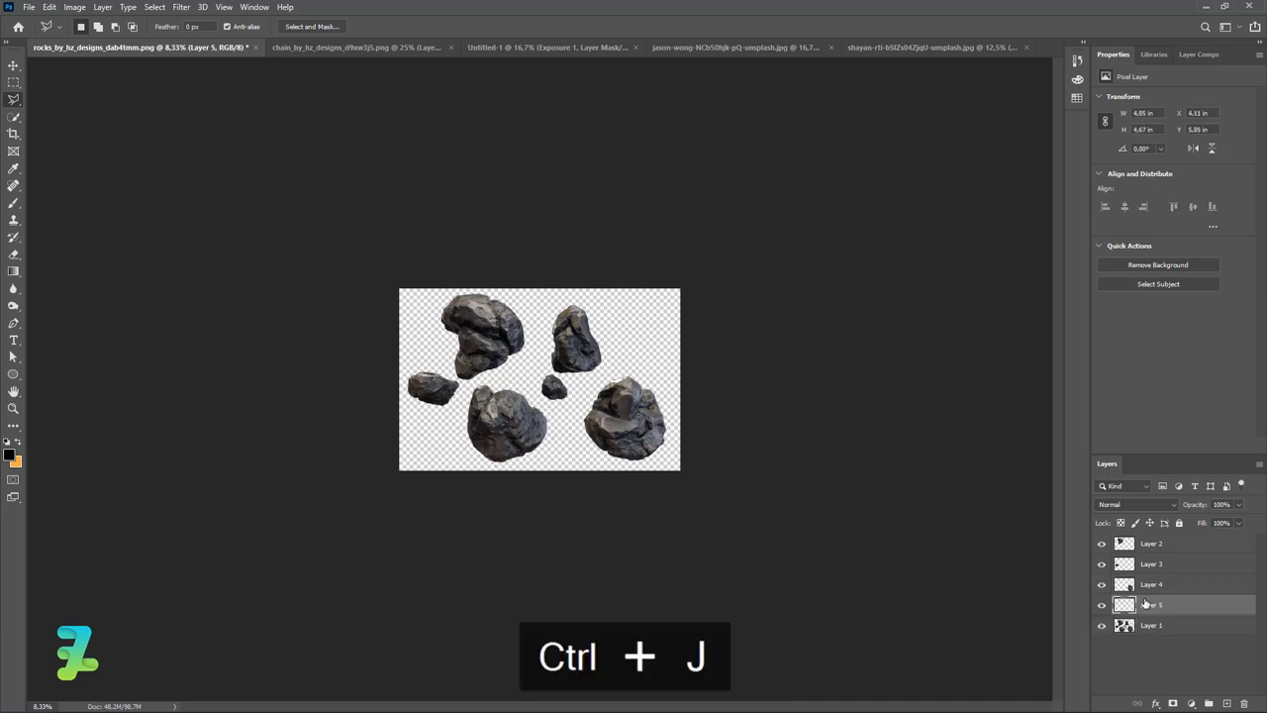
click(1148, 625)
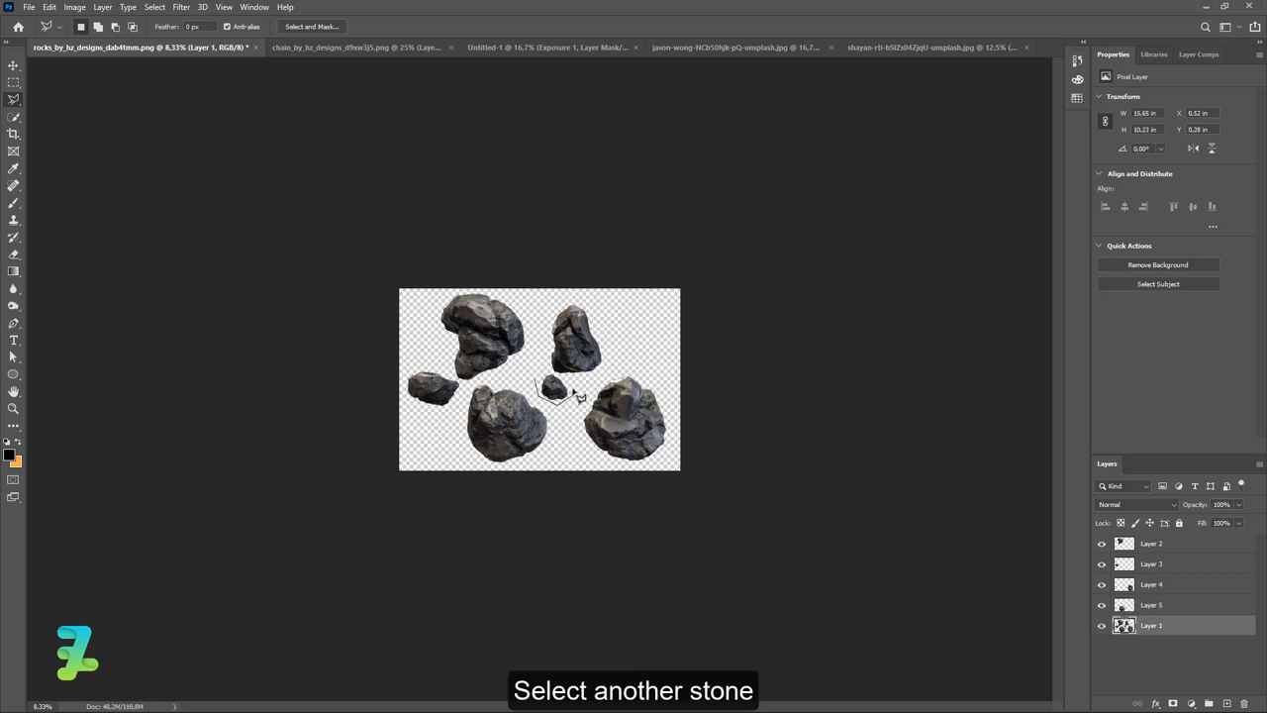
click(560, 379)
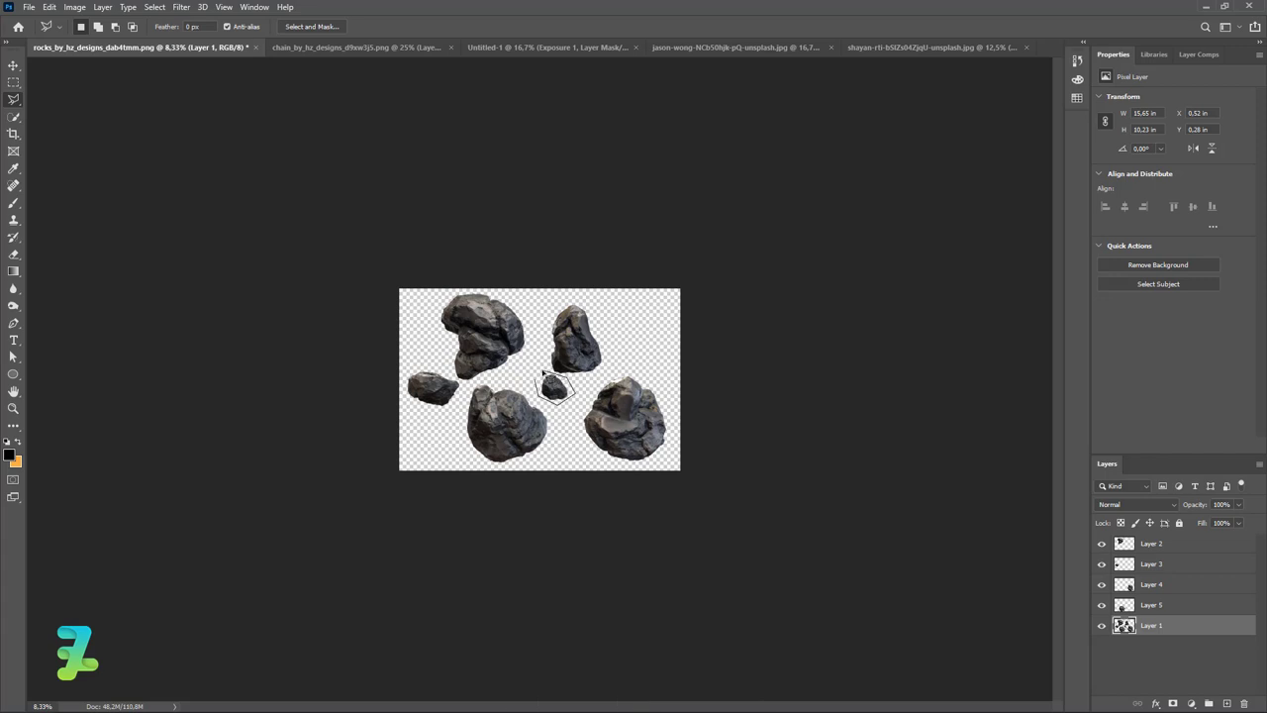
key(ctrl+j)
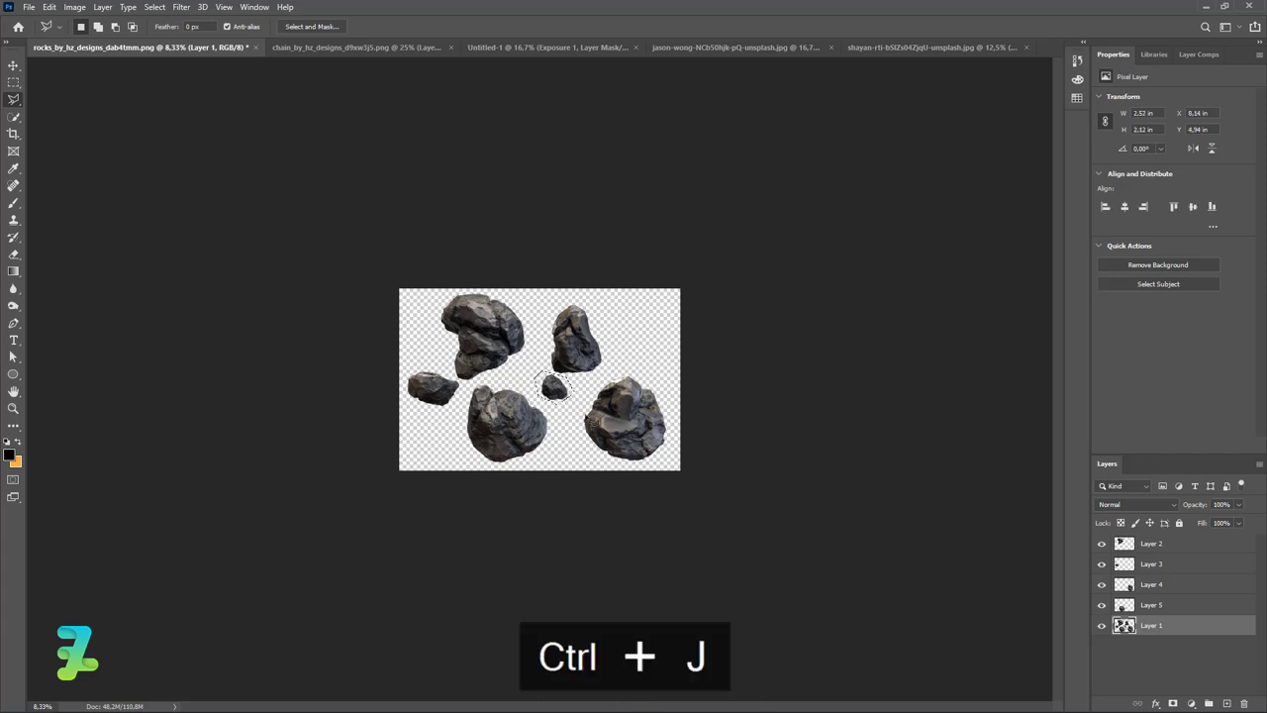
Float the rocks document and drag the large rock layer into the poster.
click(13, 65)
right_click(75, 48)
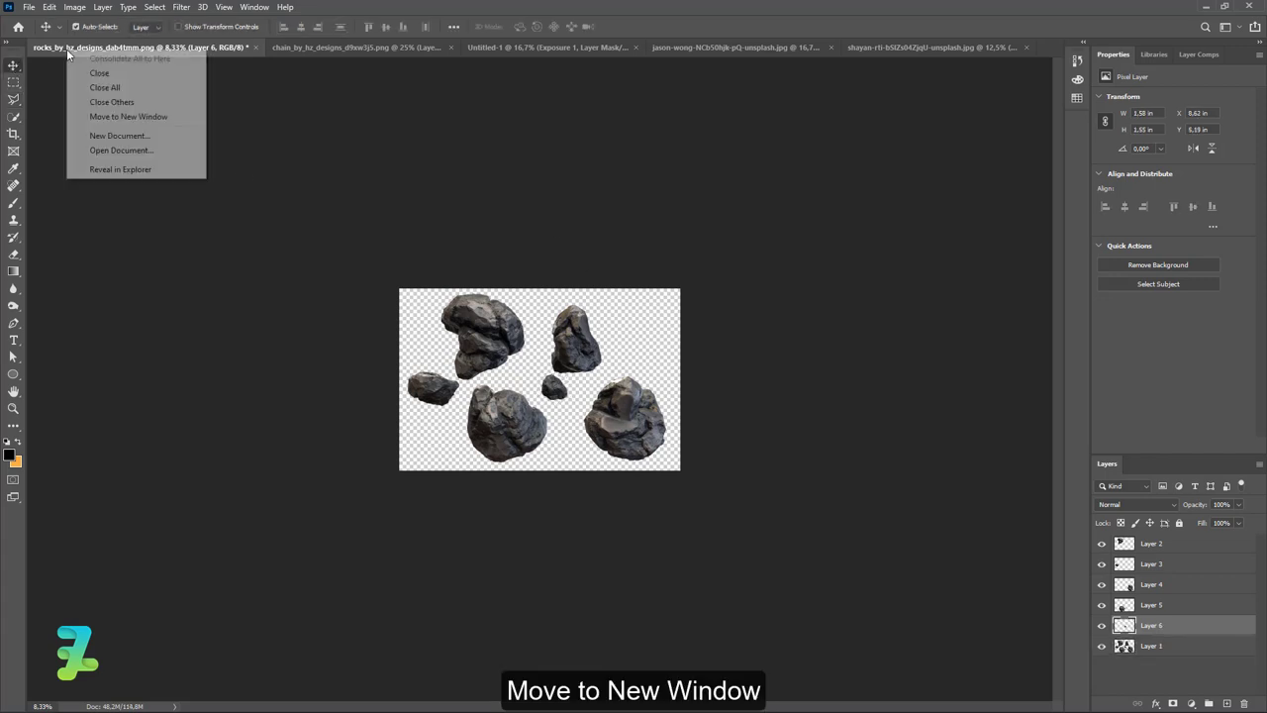
click(109, 113)
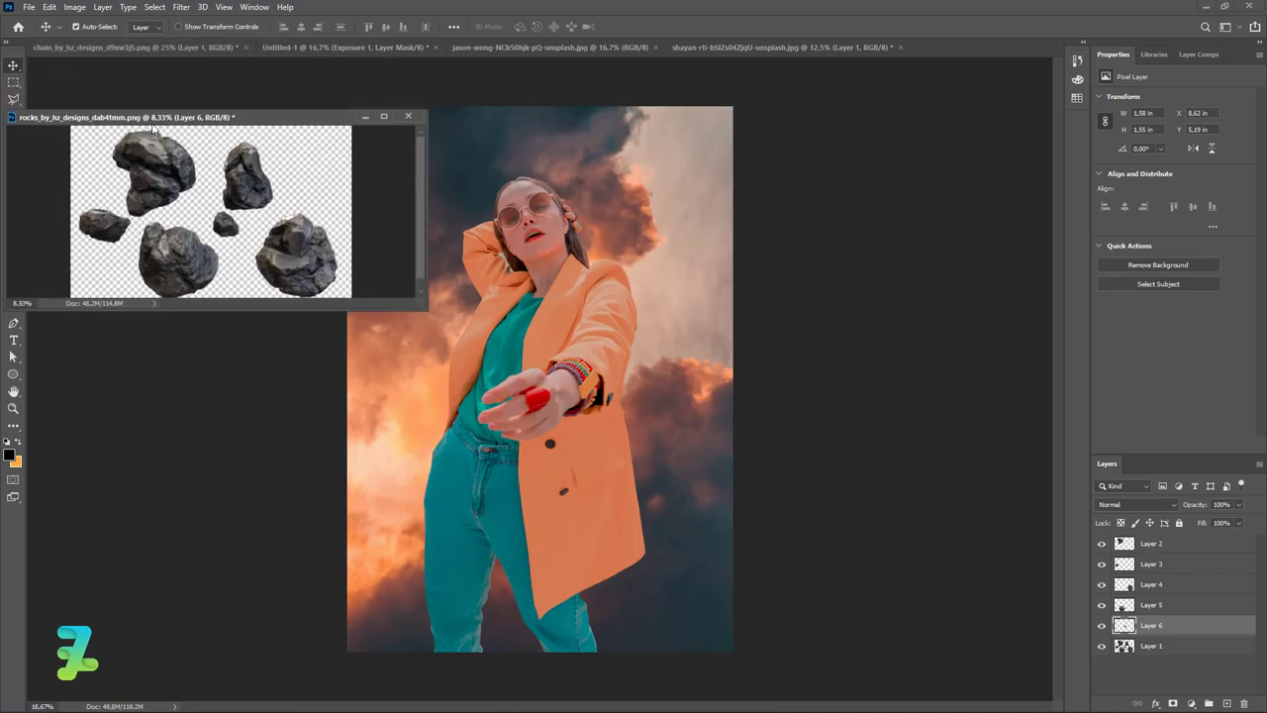
drag(180, 47, 138, 133)
click(562, 376)
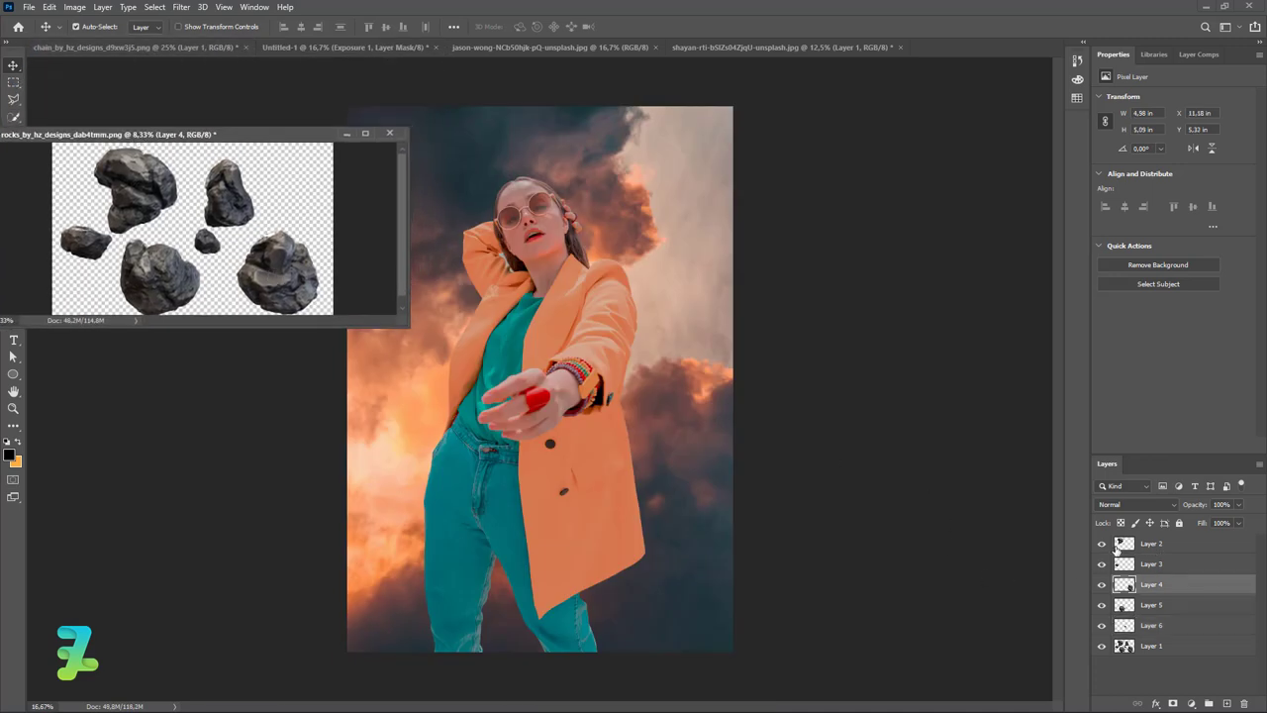
drag(1117, 550, 545, 303)
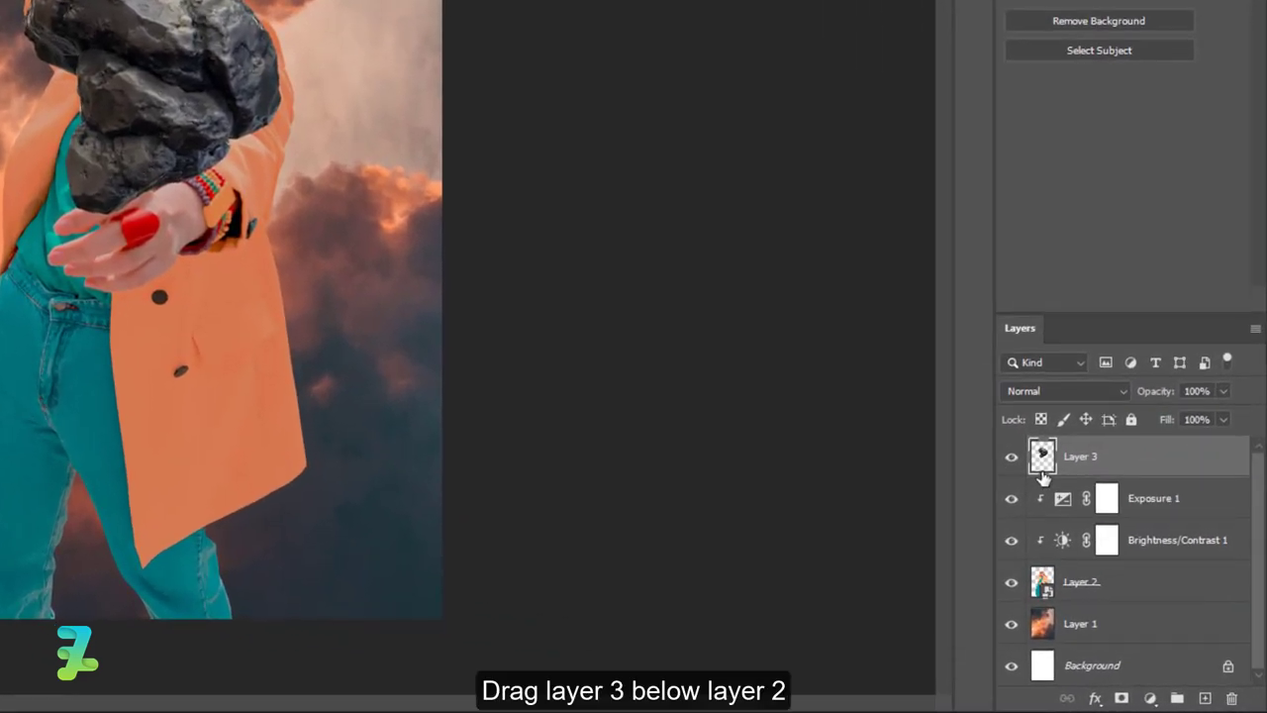
Place the rock layer beneath the woman's layer and position it behind her head.
drag(1122, 546, 1132, 584)
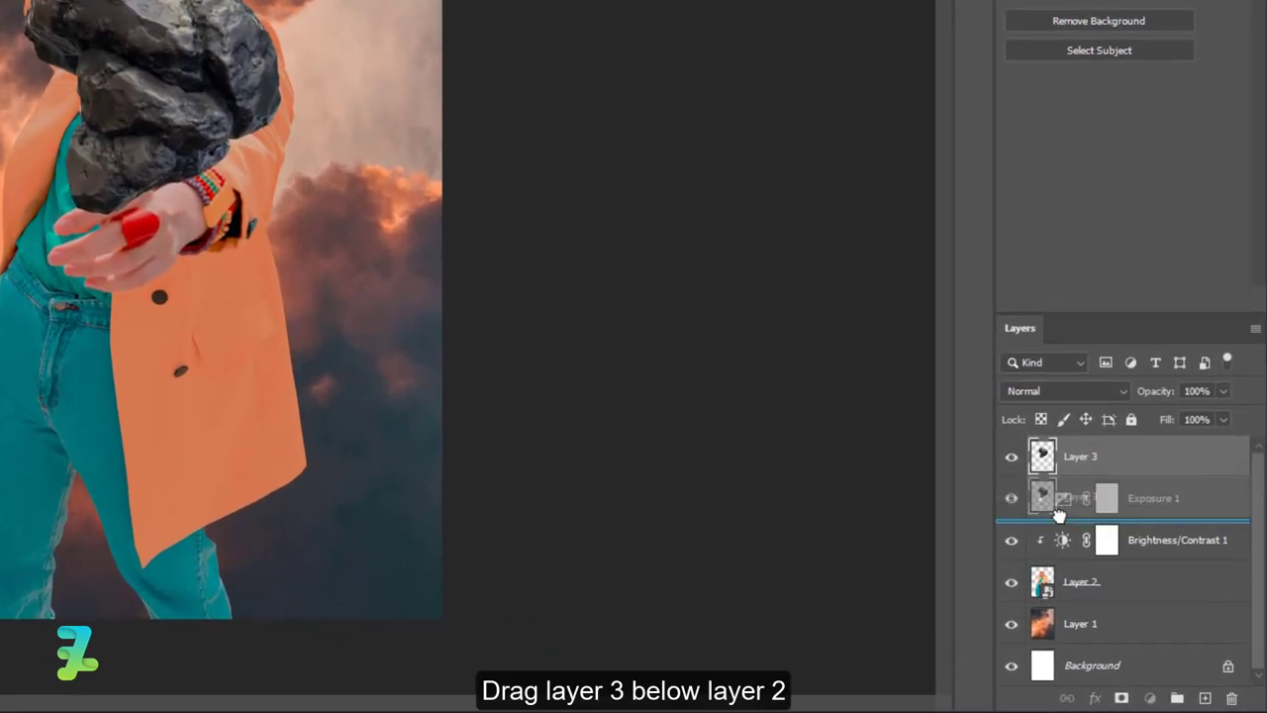
drag(1058, 514, 1069, 601)
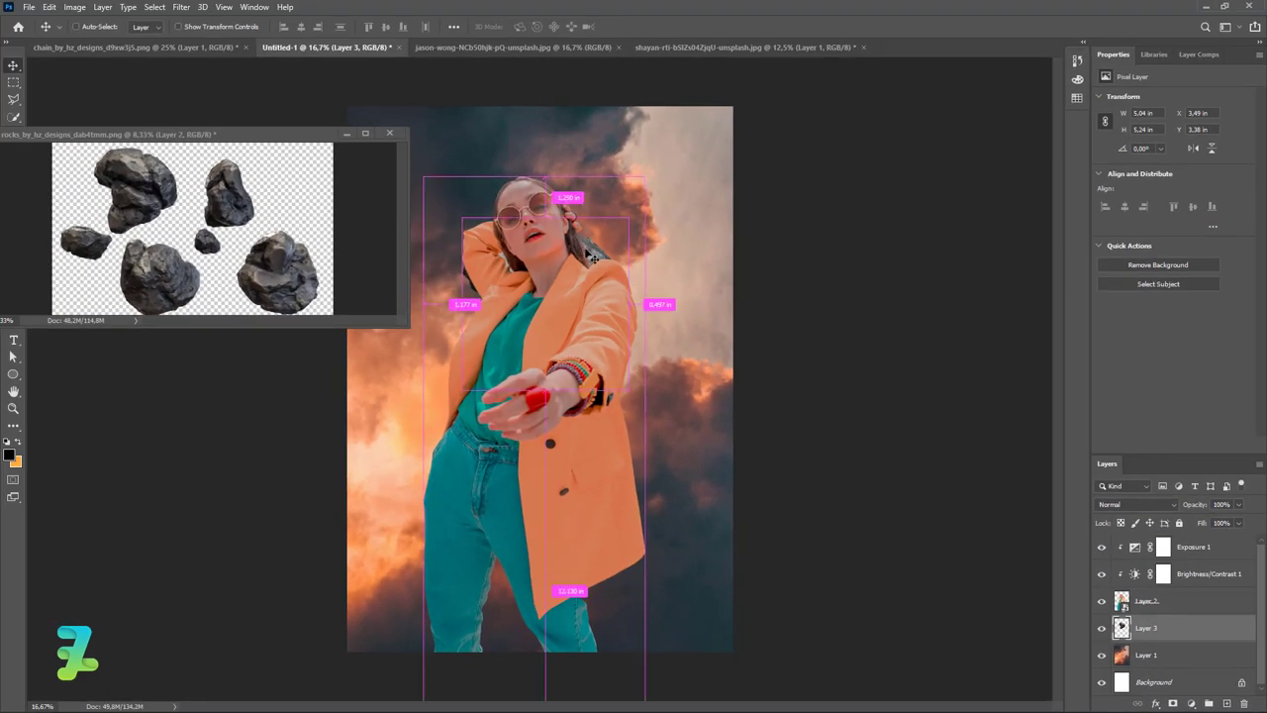
mouse_move(591, 258)
mouse_down()
mouse_move(612, 215)
mouse_move(621, 228)
mouse_up()
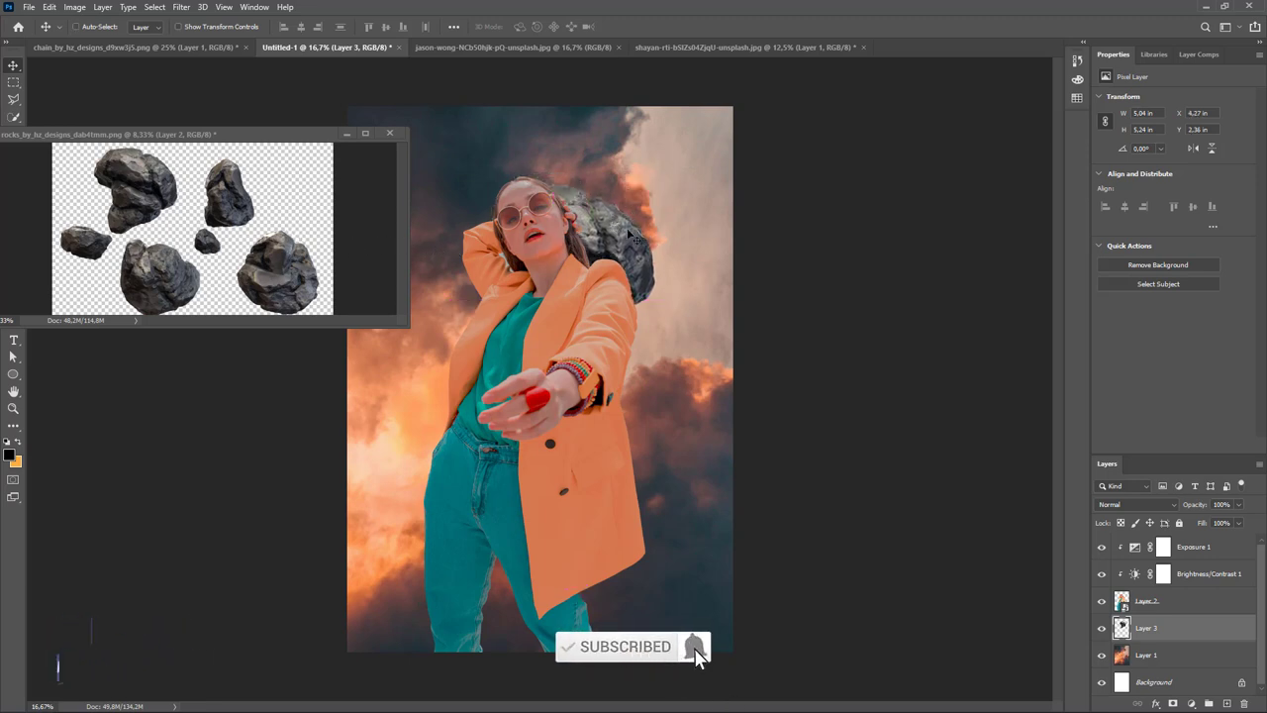
drag(628, 233, 648, 200)
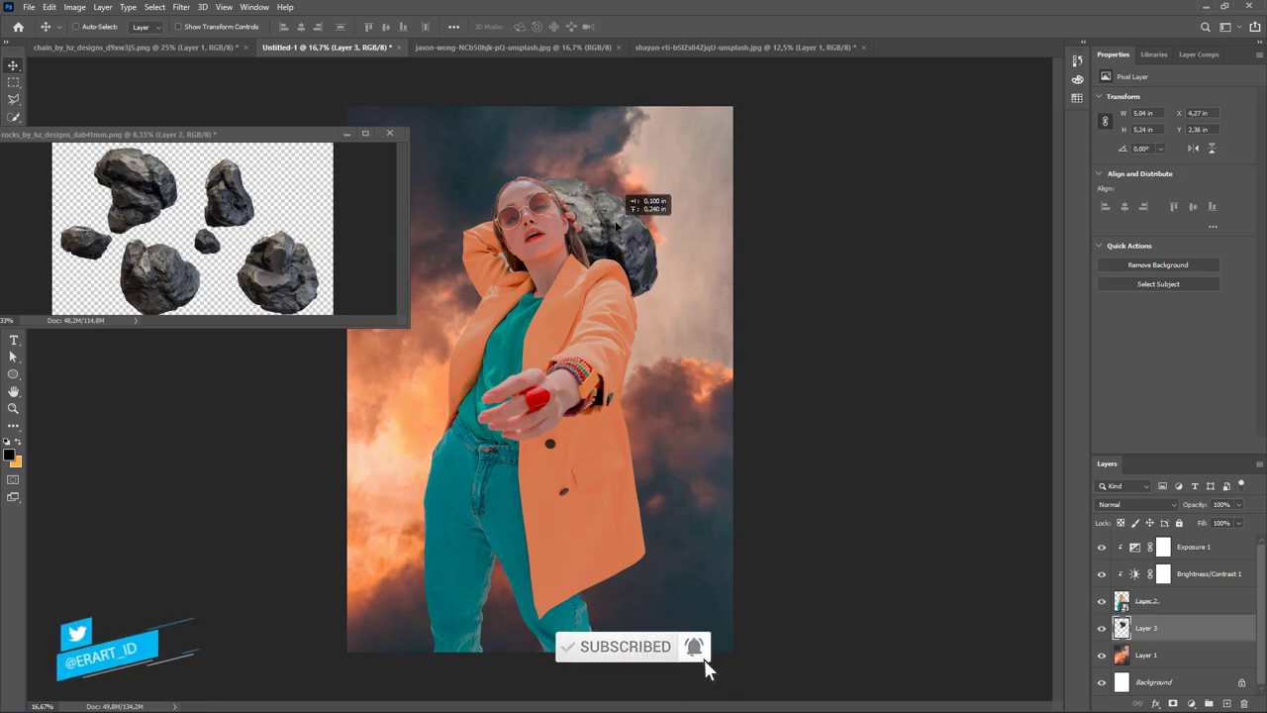
click(279, 269)
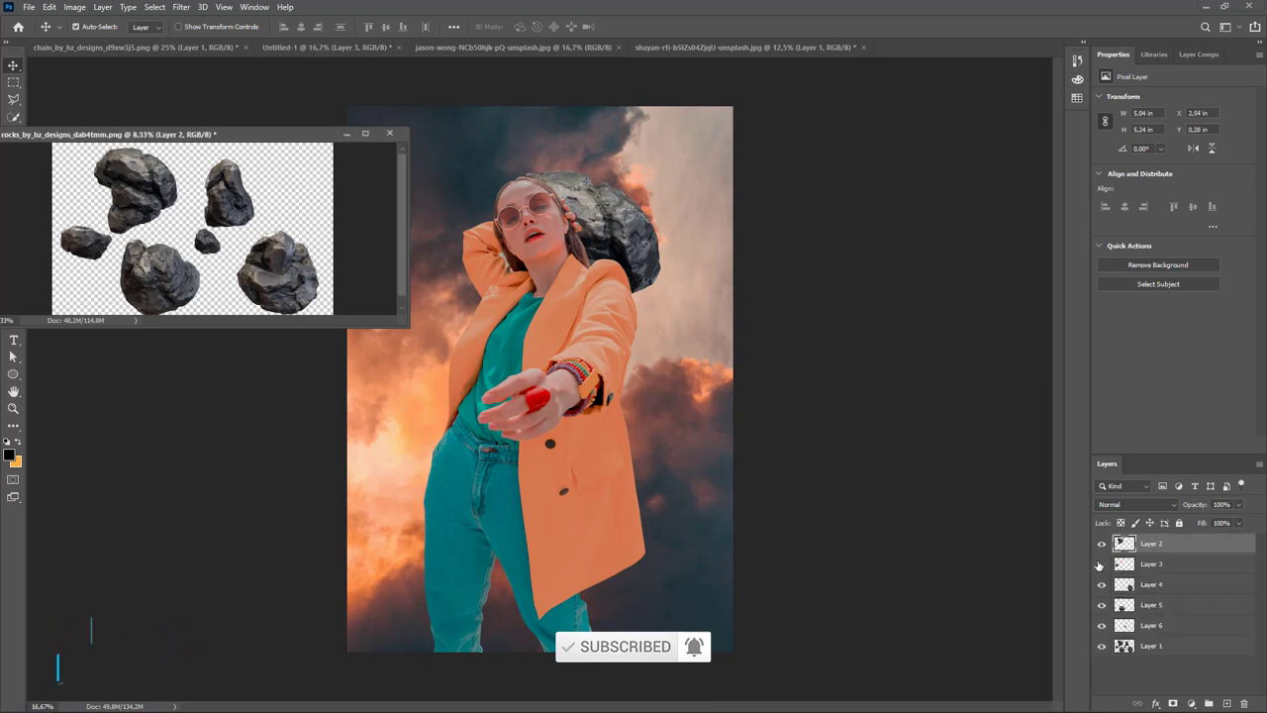
Bring the small rock into the poster as the top layer, over the woman's jeans.
click(1101, 645)
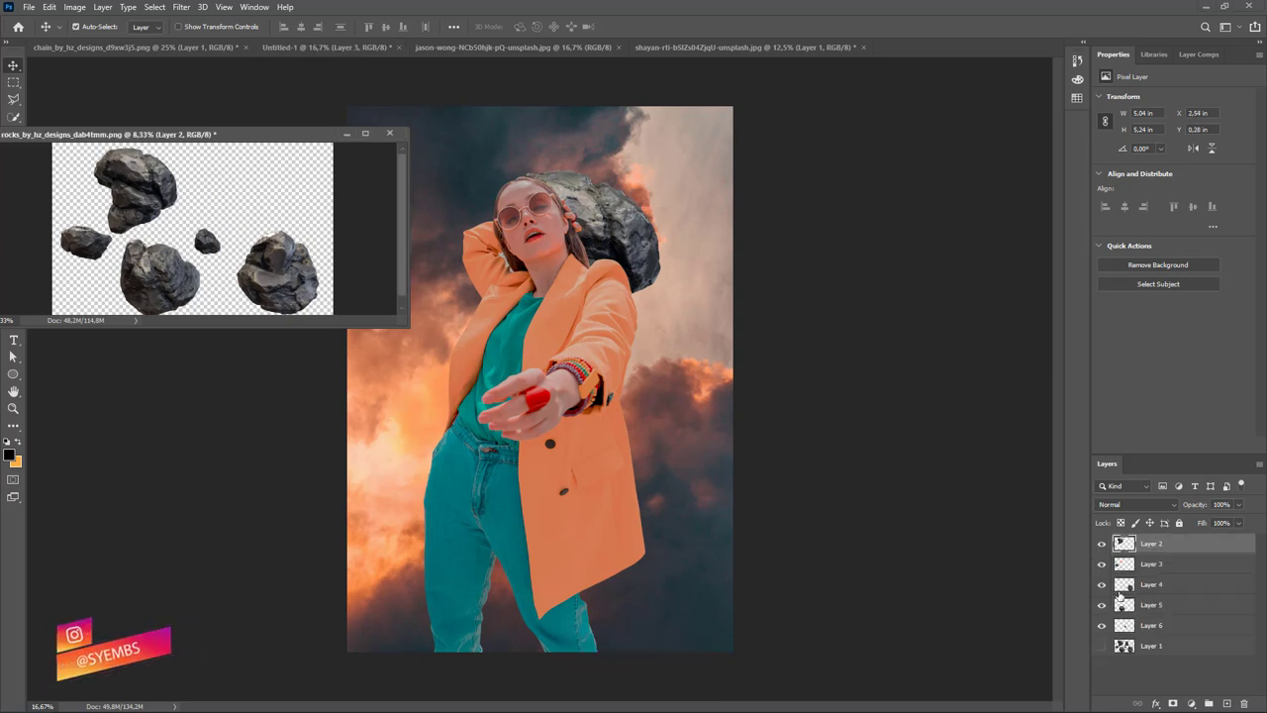
click(1104, 565)
click(1103, 564)
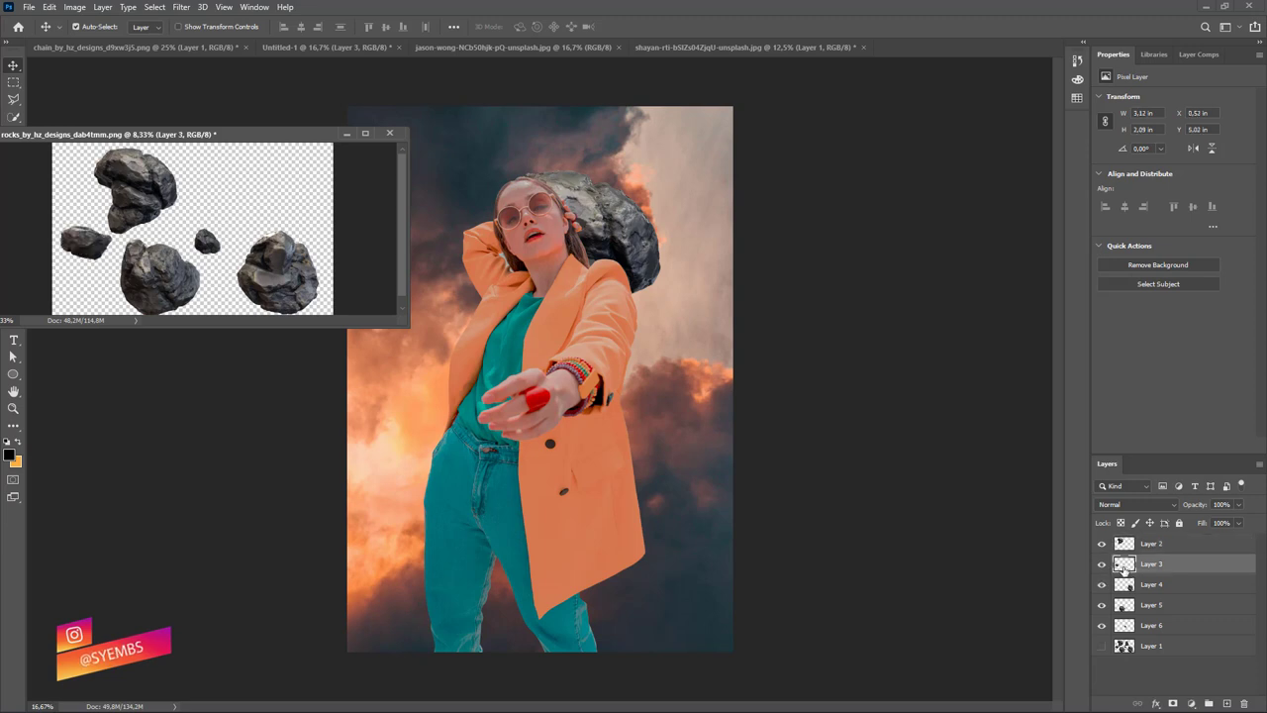
drag(1116, 564, 683, 382)
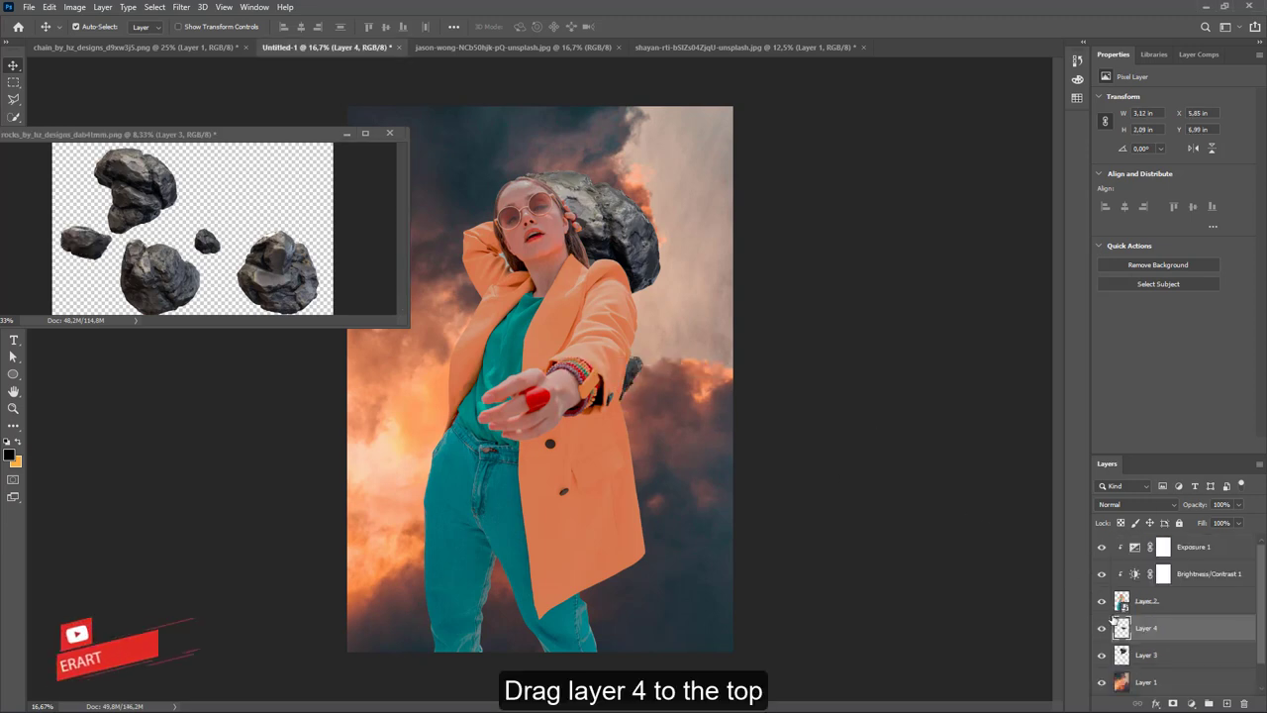
drag(1129, 628, 1140, 540)
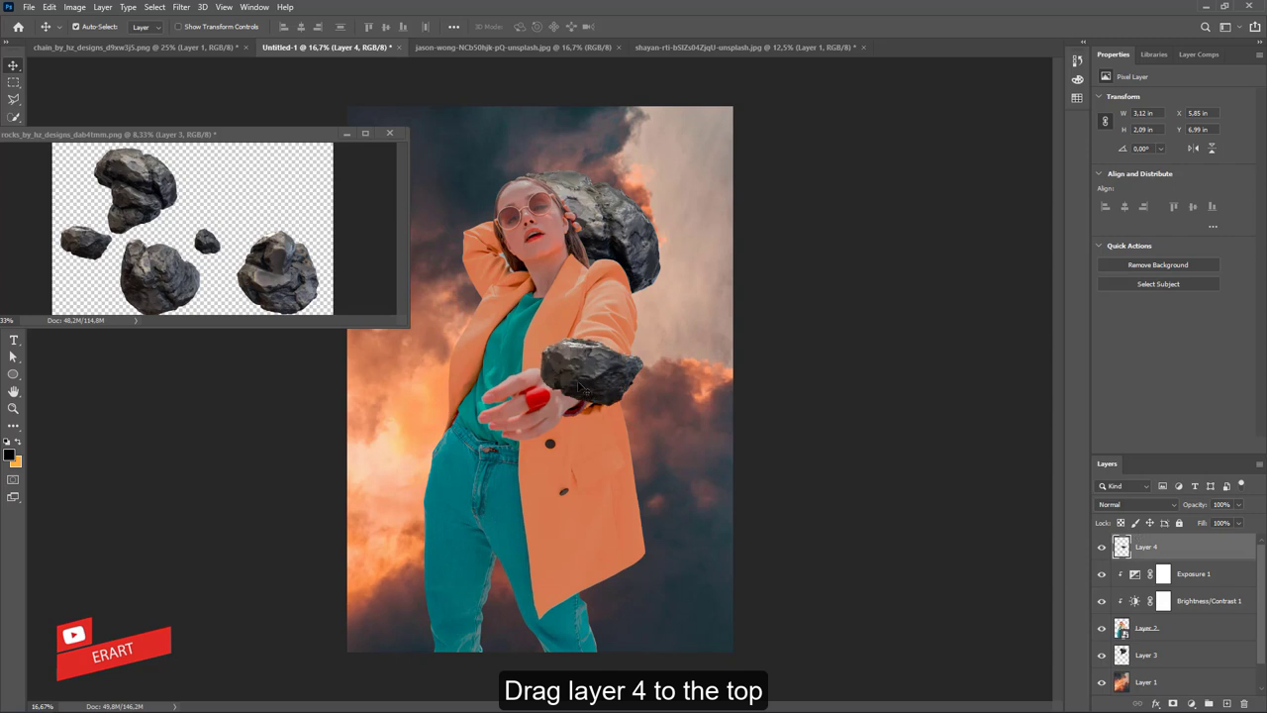
drag(549, 342, 434, 511)
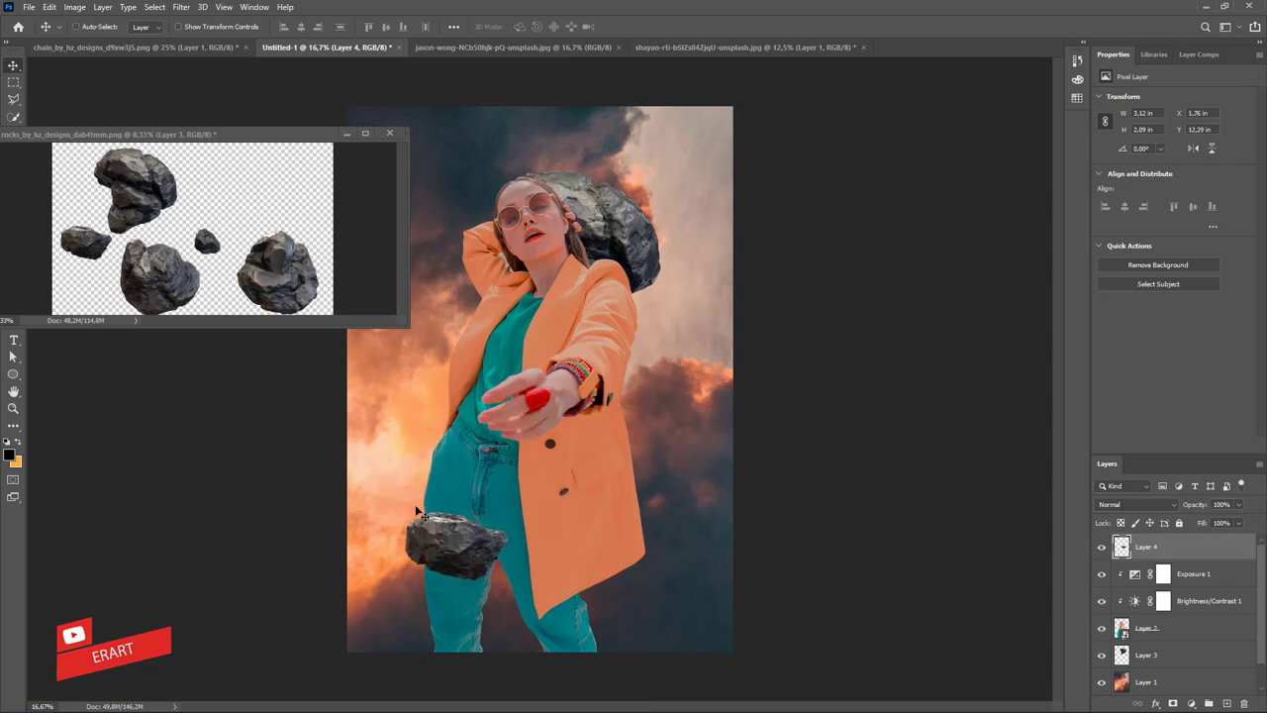
Enlarge the lower rock to about 180% and tilt it about 5°.
key(t)
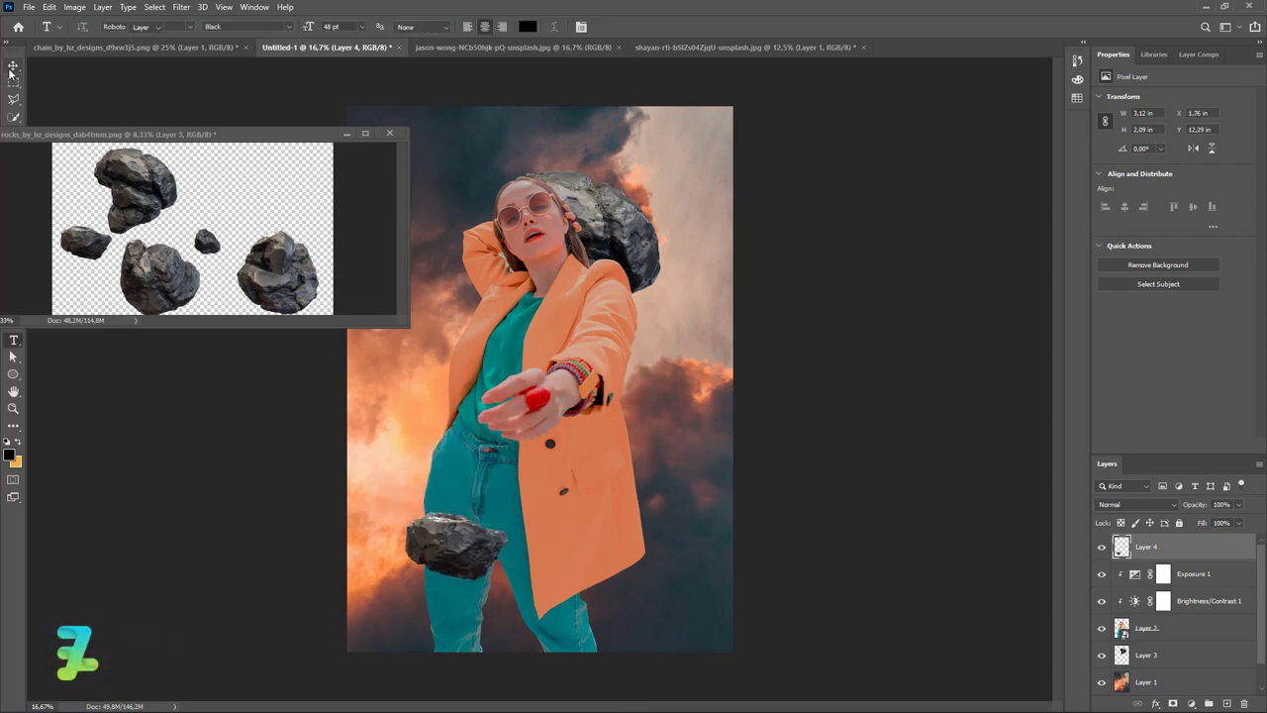
key(ctrl+t)
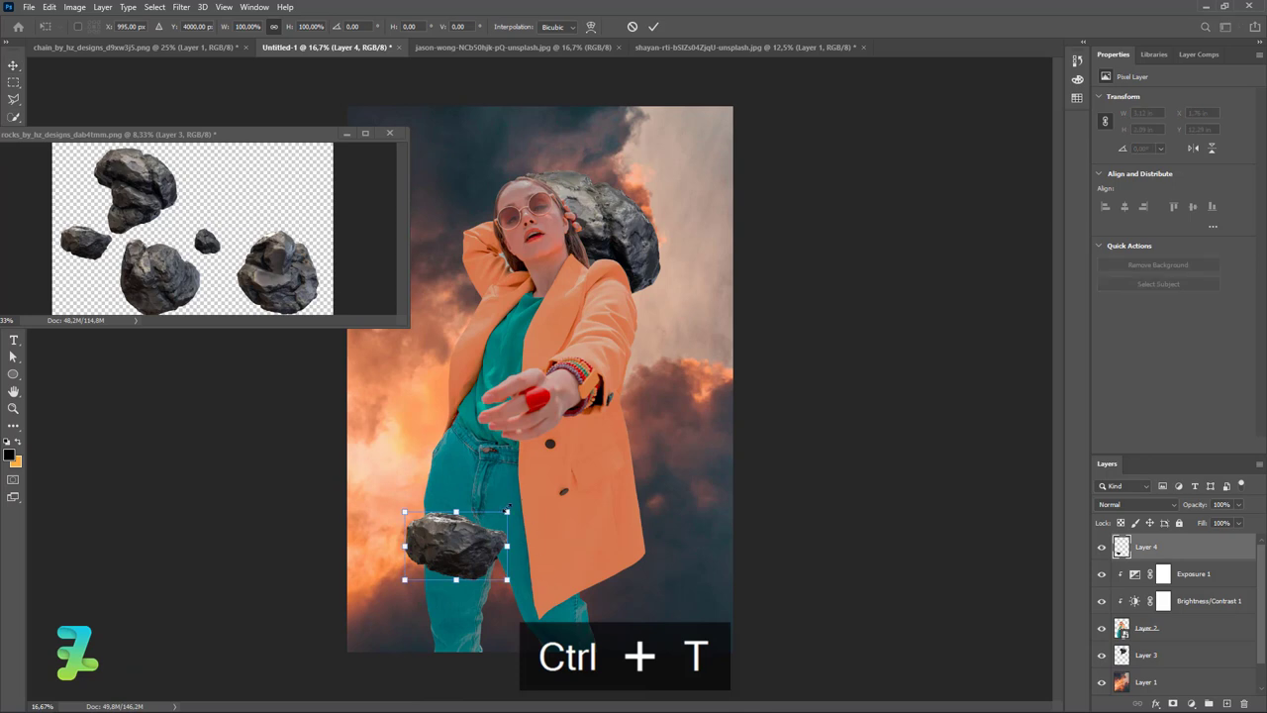
mouse_move(507, 510)
mouse_down()
mouse_move(561, 487)
mouse_move(551, 494)
mouse_up()
drag(445, 559, 465, 522)
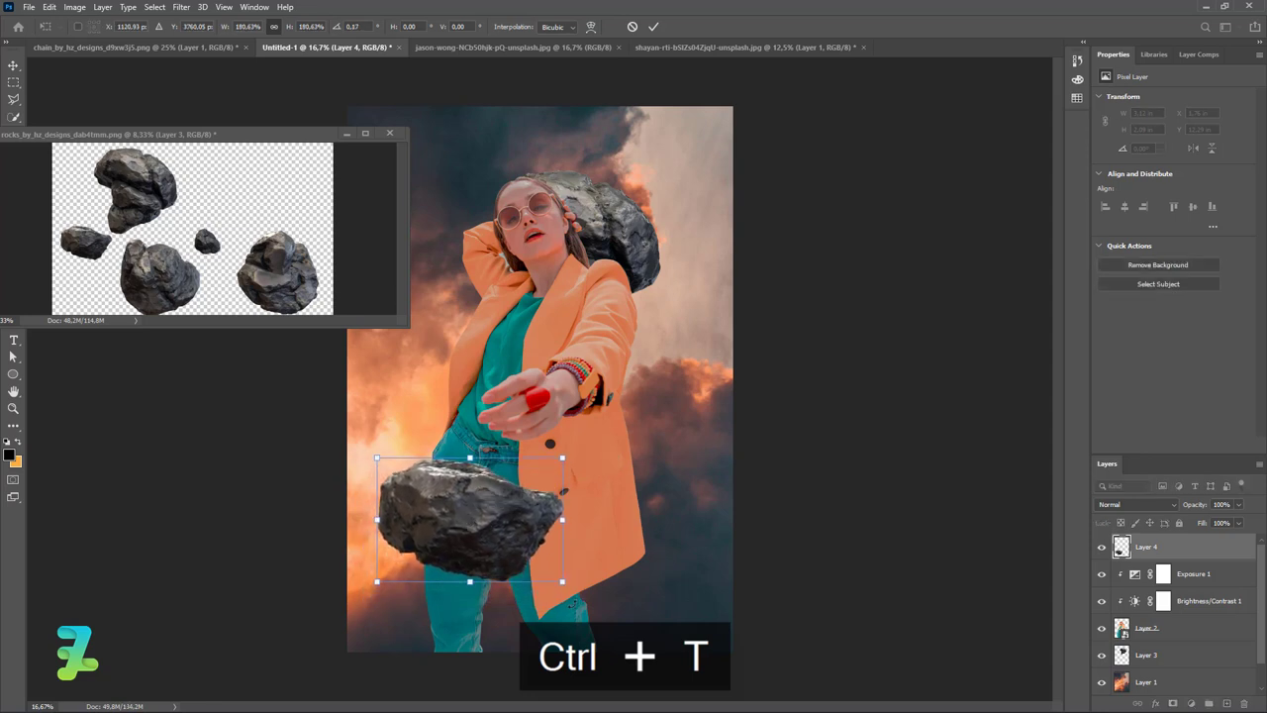
drag(458, 452, 475, 448)
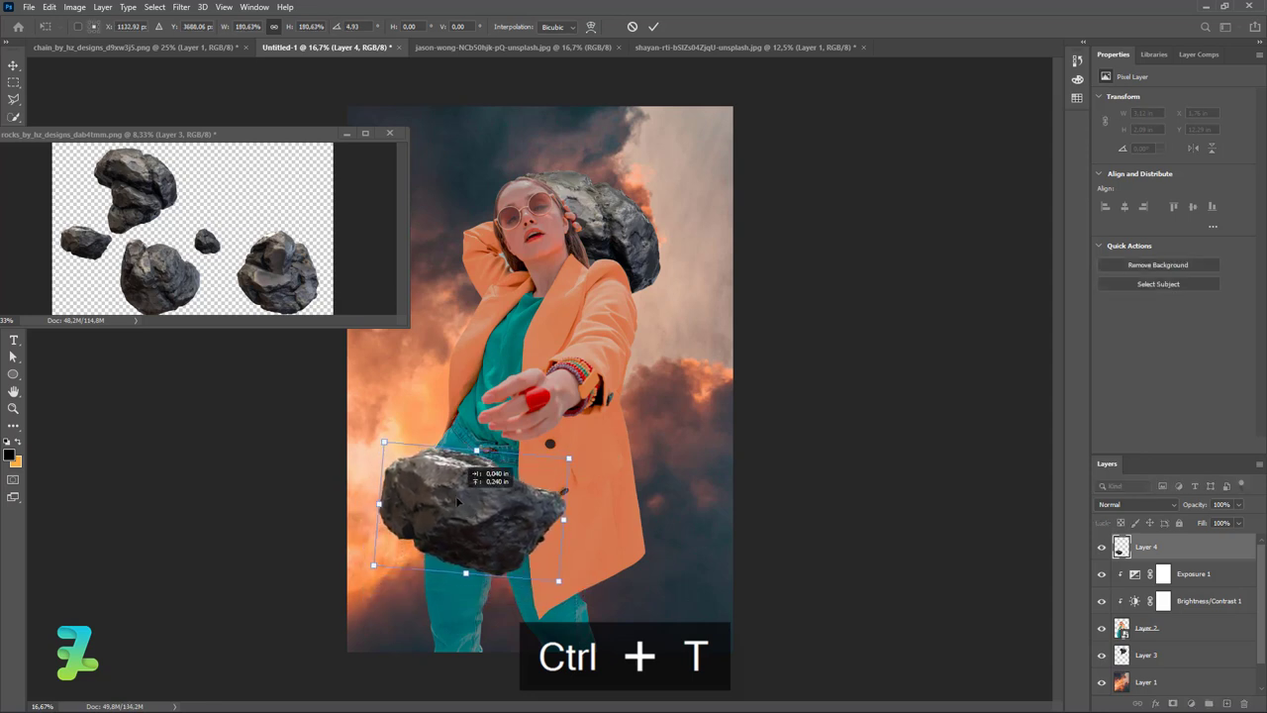
click(12, 69)
Add a layer mask to the woman's layer and set up a 700 px Brush with black.
click(1158, 627)
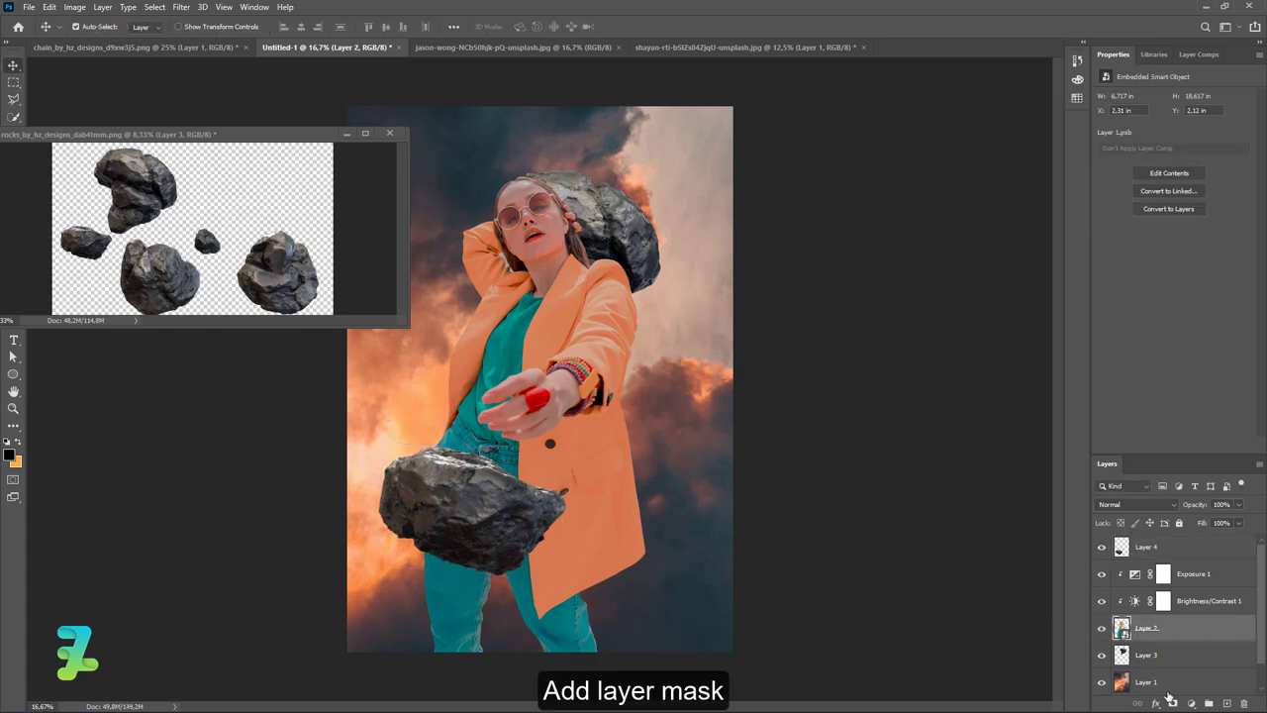
click(1173, 703)
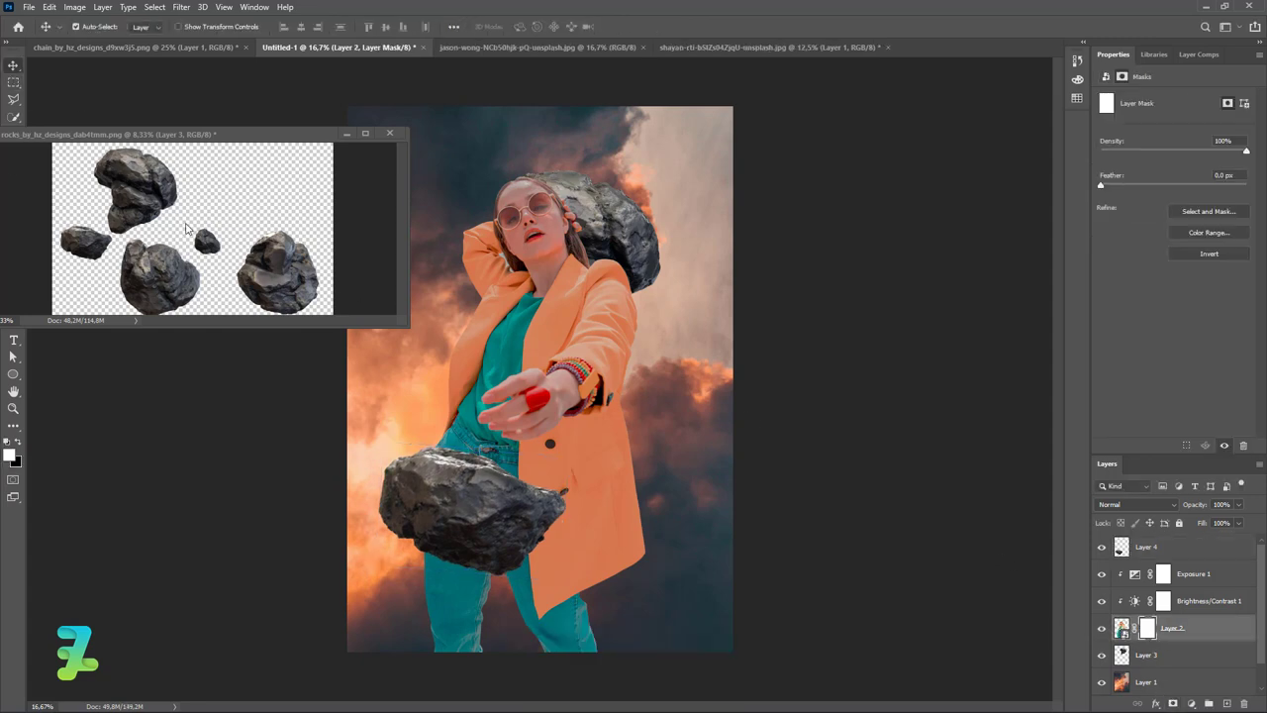
drag(138, 136, 223, 114)
click(8, 208)
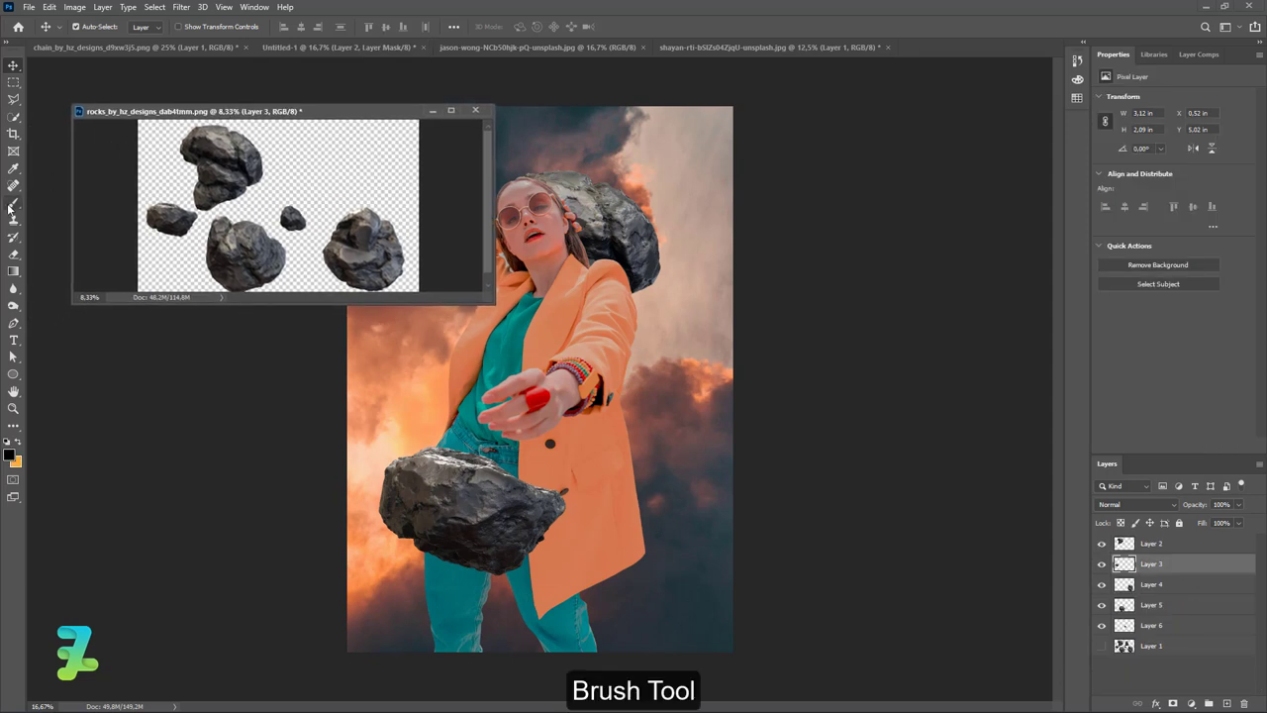
click(96, 28)
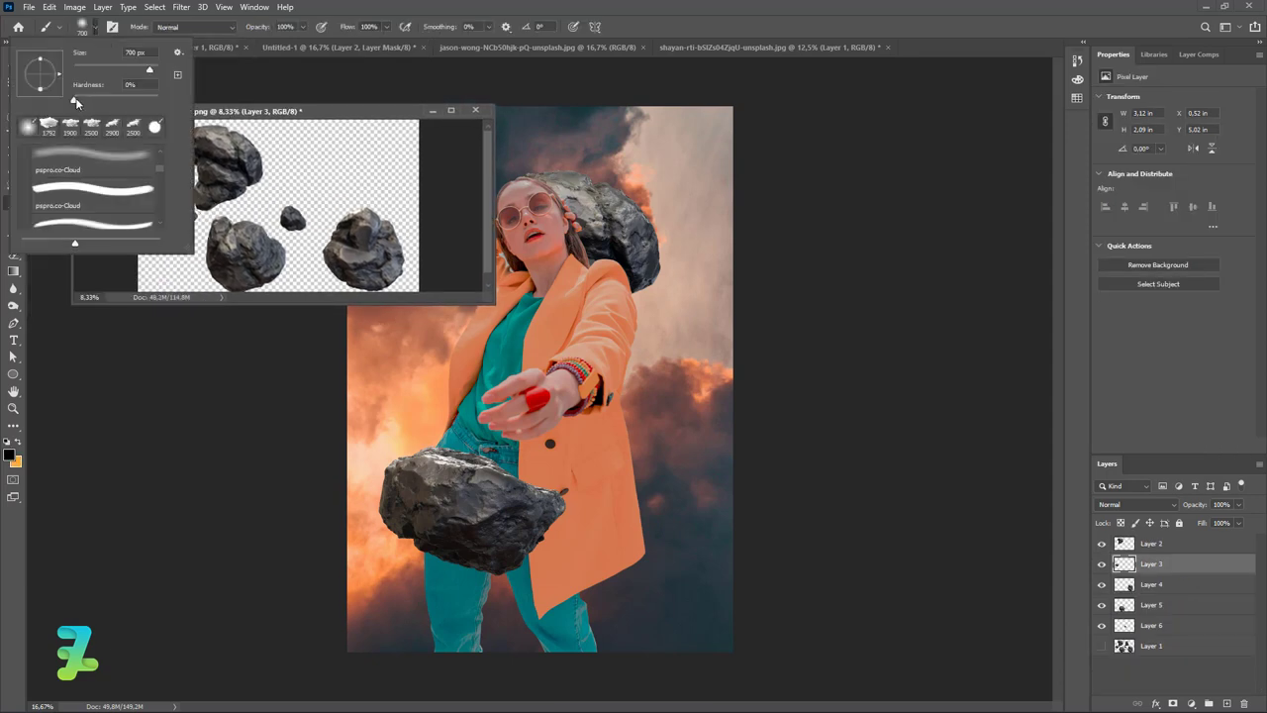
click(92, 30)
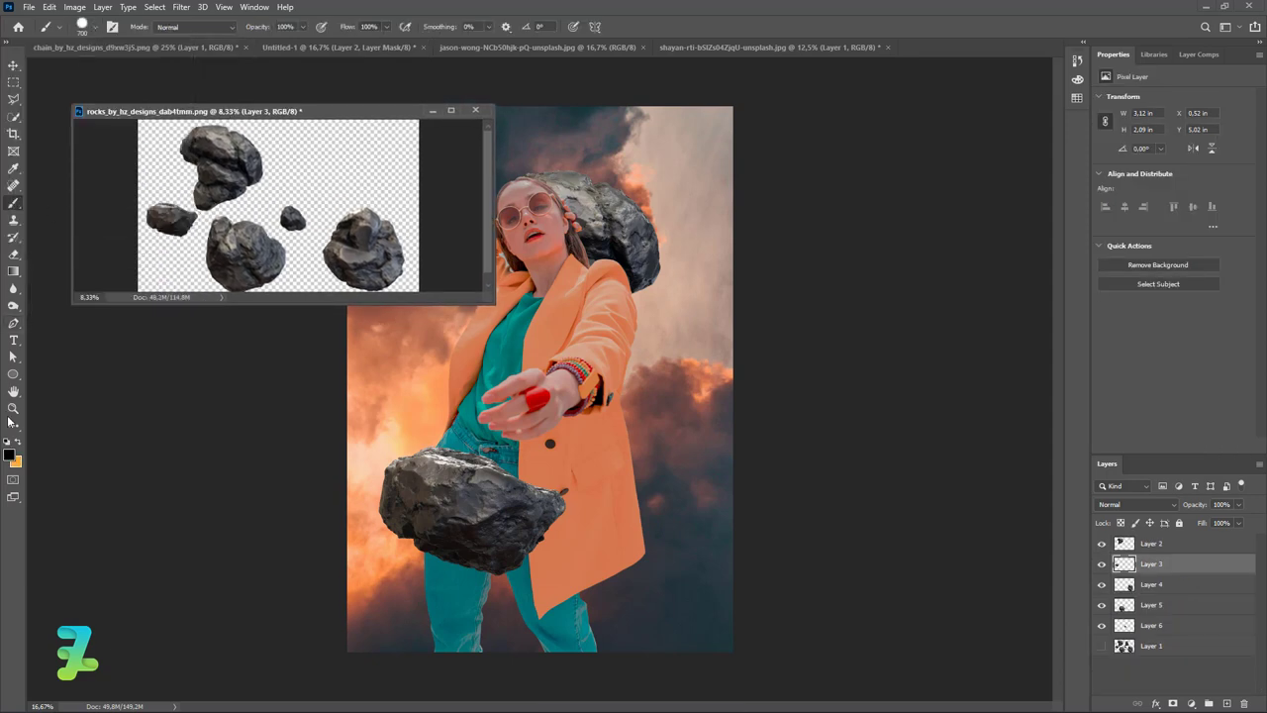
click(9, 453)
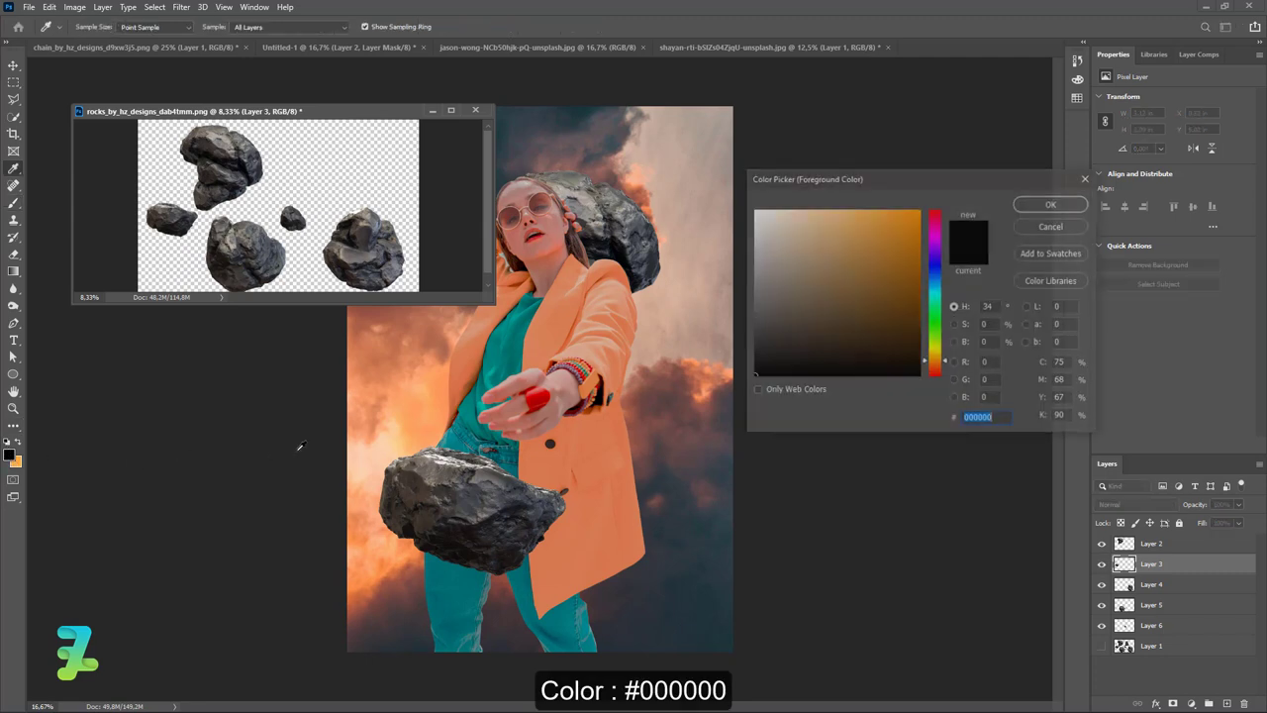
click(1024, 211)
Paint black on the mask to hide the teal legs below the big rock.
click(619, 159)
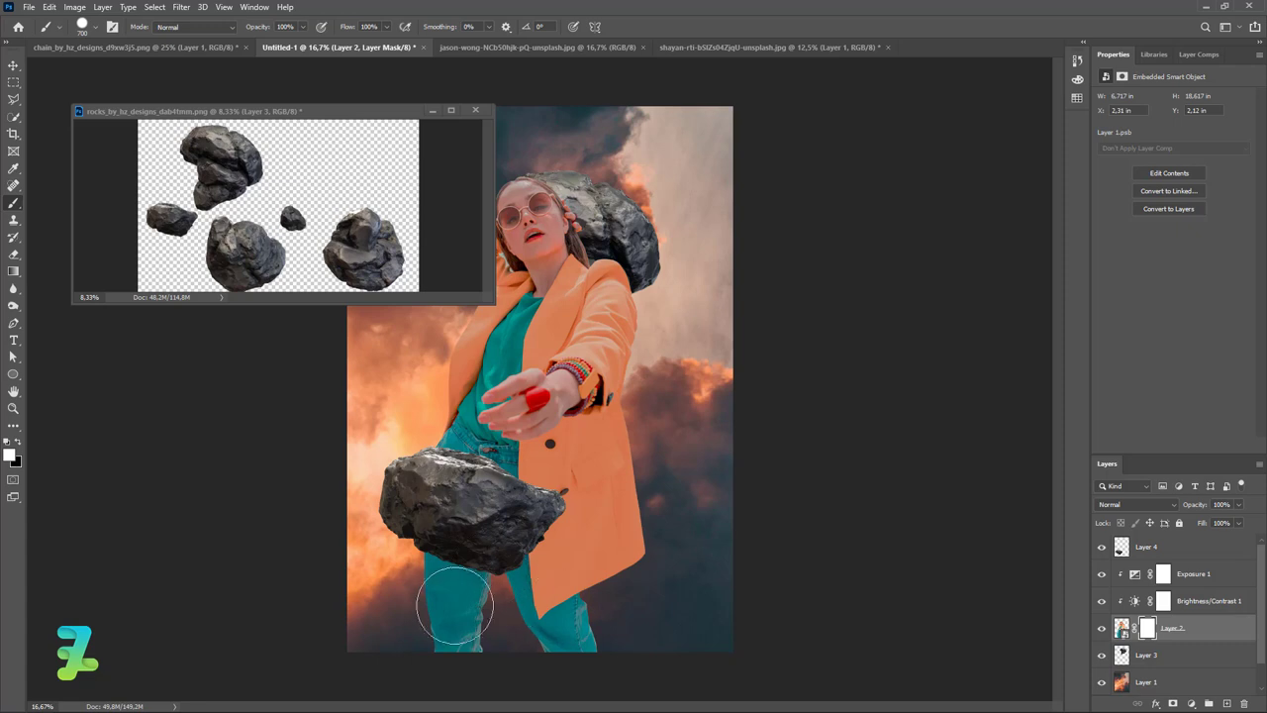
click(15, 443)
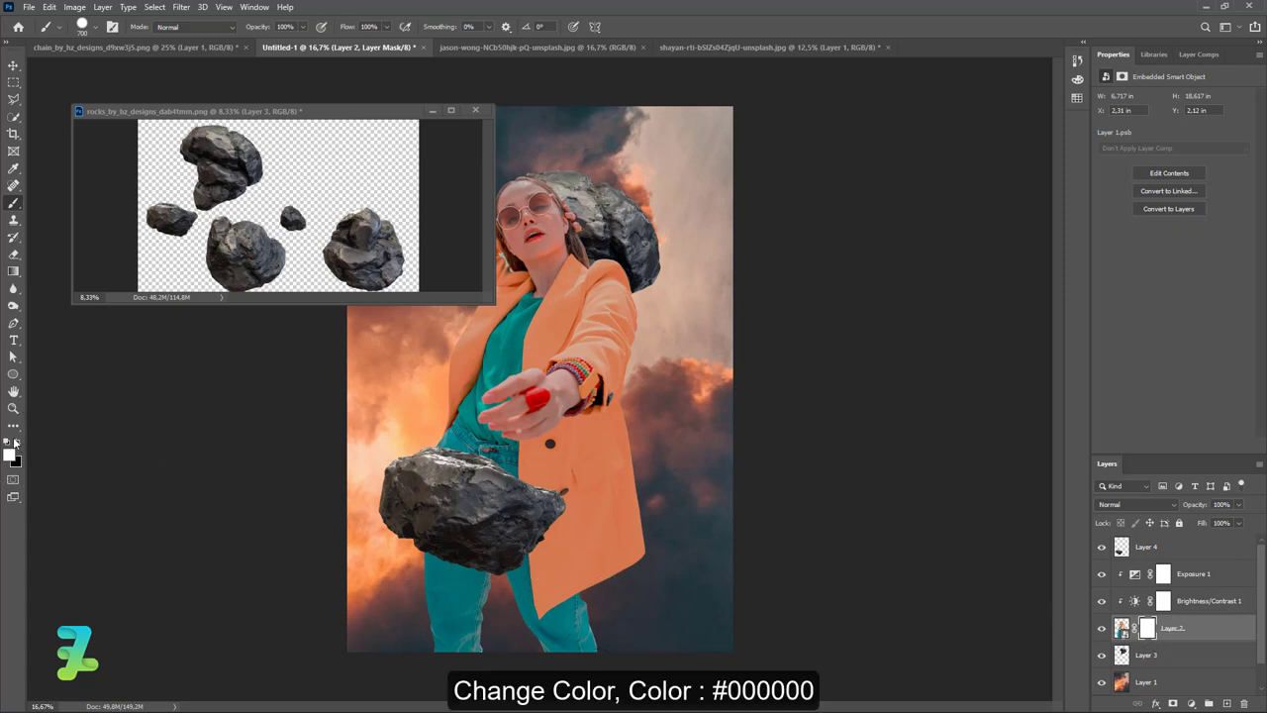
click(13, 457)
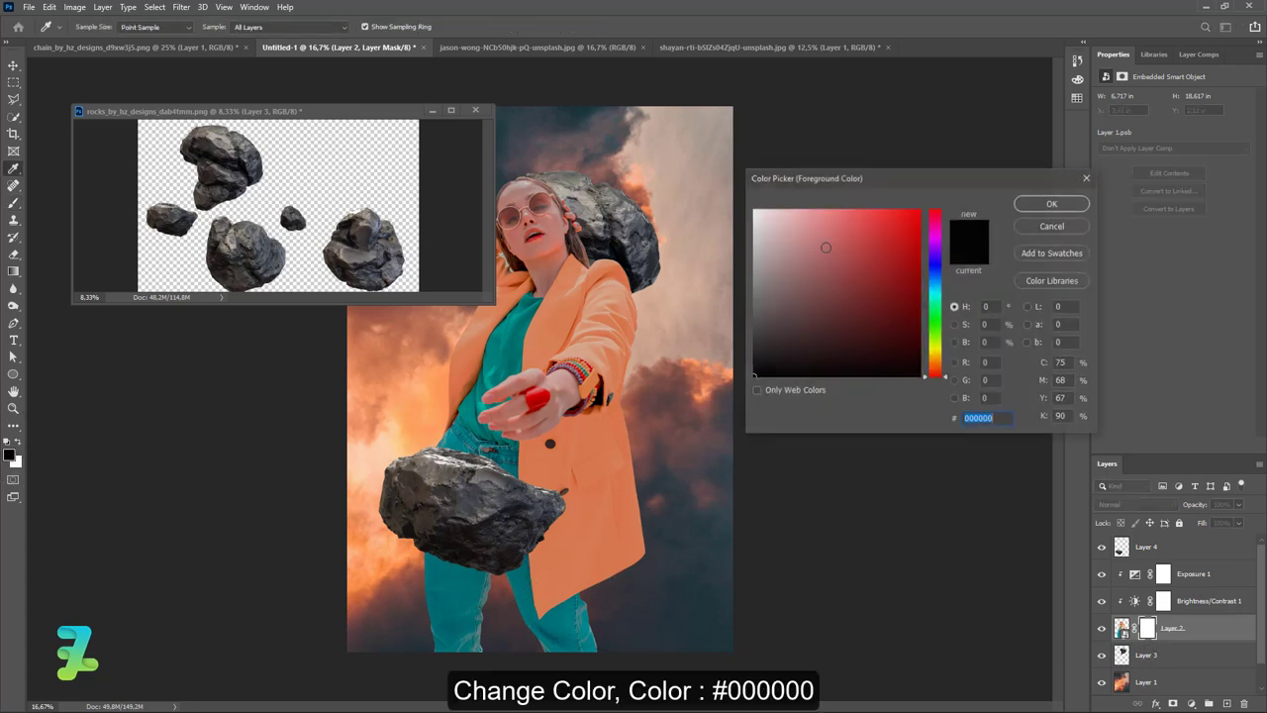
click(1042, 203)
drag(559, 609, 463, 626)
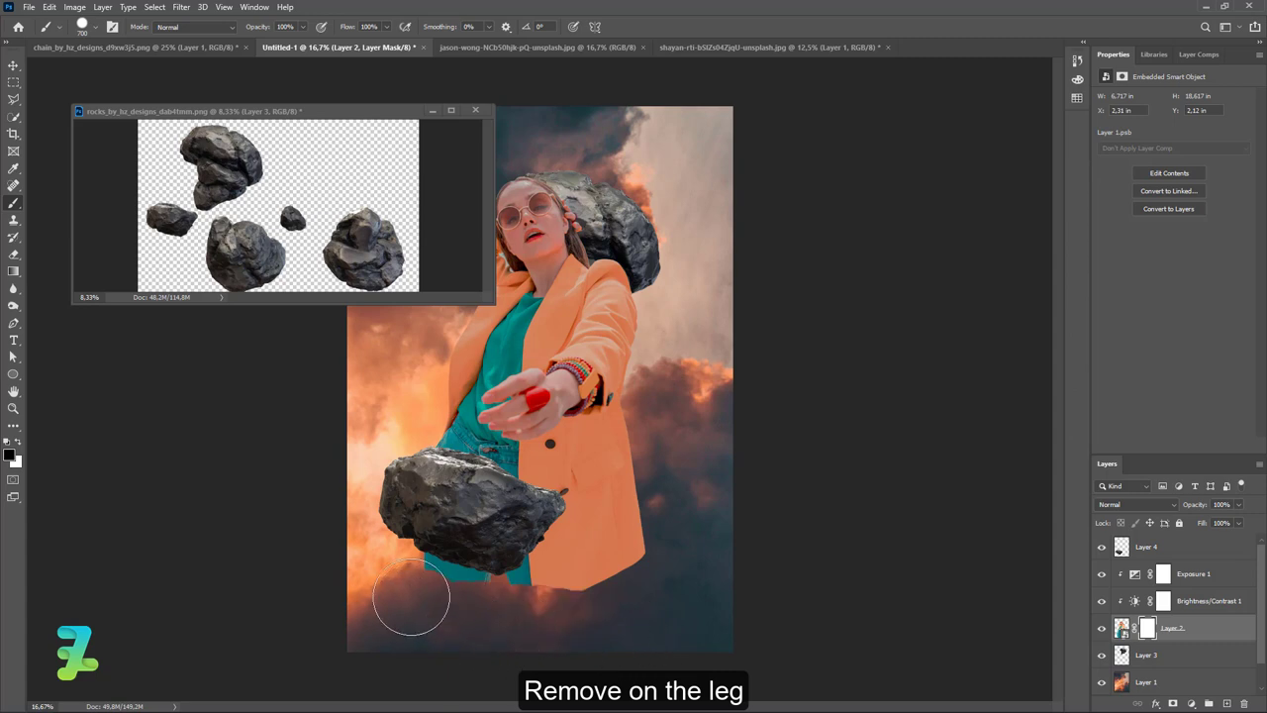
mouse_move(411, 584)
mouse_down()
mouse_move(558, 613)
mouse_move(543, 608)
mouse_move(664, 580)
mouse_move(560, 637)
mouse_move(630, 615)
mouse_up()
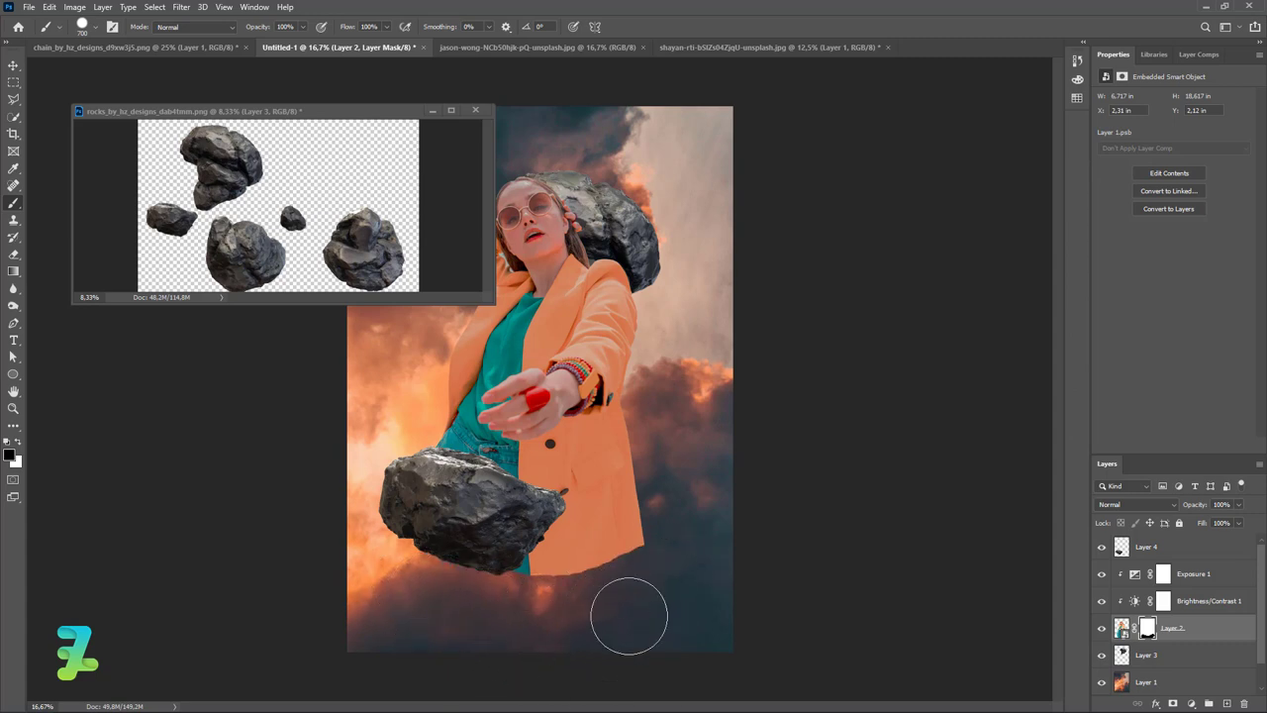
click(13, 66)
click(315, 242)
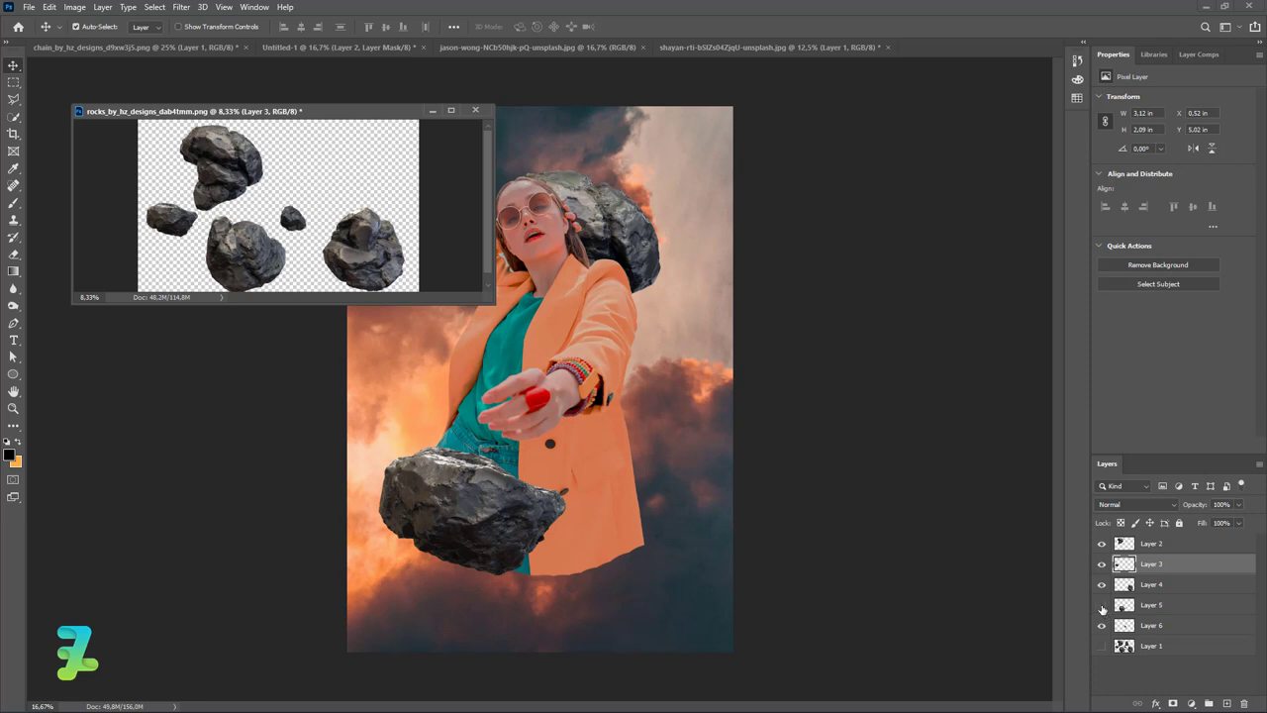
Copy rock Layer 5 from the rocks file into the poster beside the first rock.
click(1101, 605)
click(1118, 603)
drag(1127, 607, 698, 498)
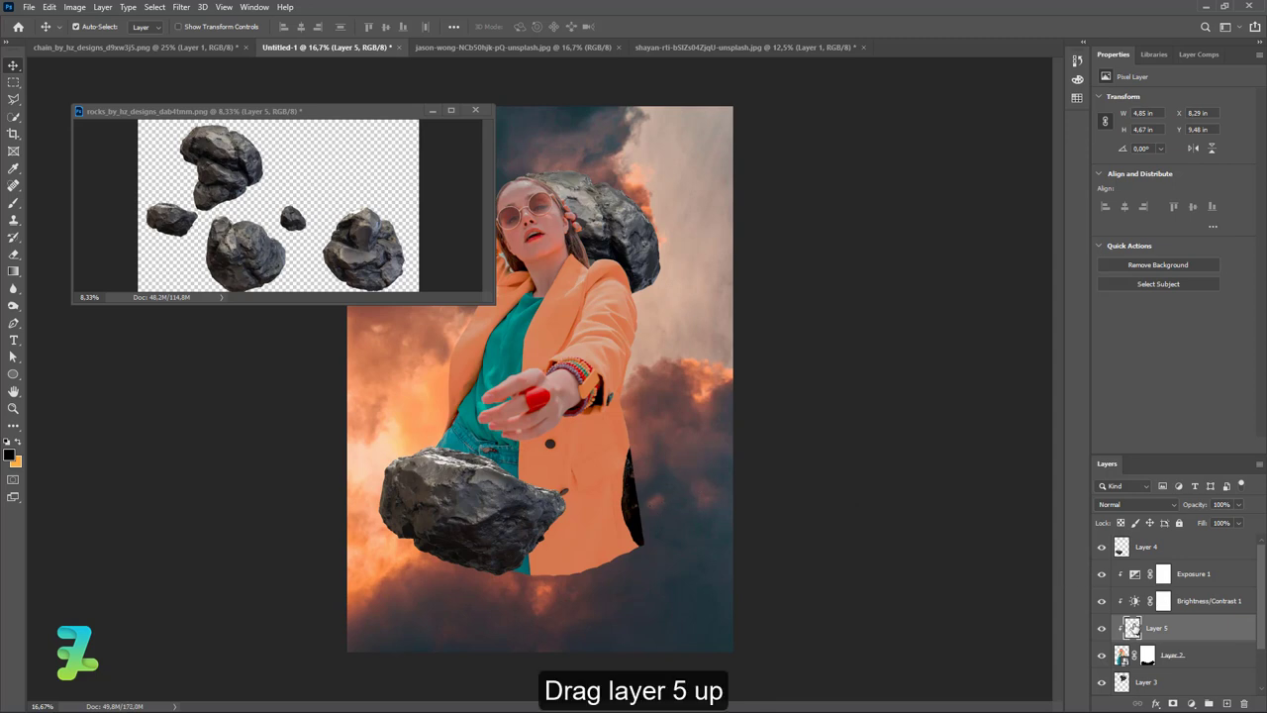
drag(1153, 627, 1153, 540)
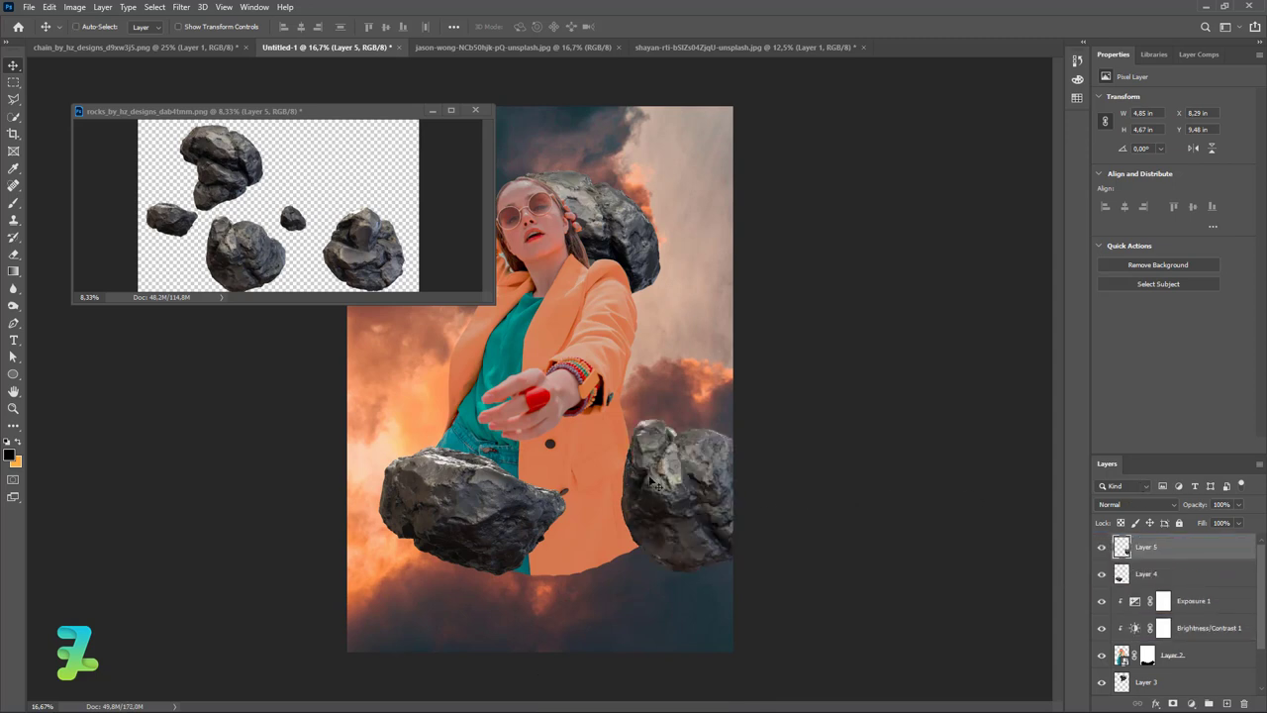
drag(648, 490, 525, 523)
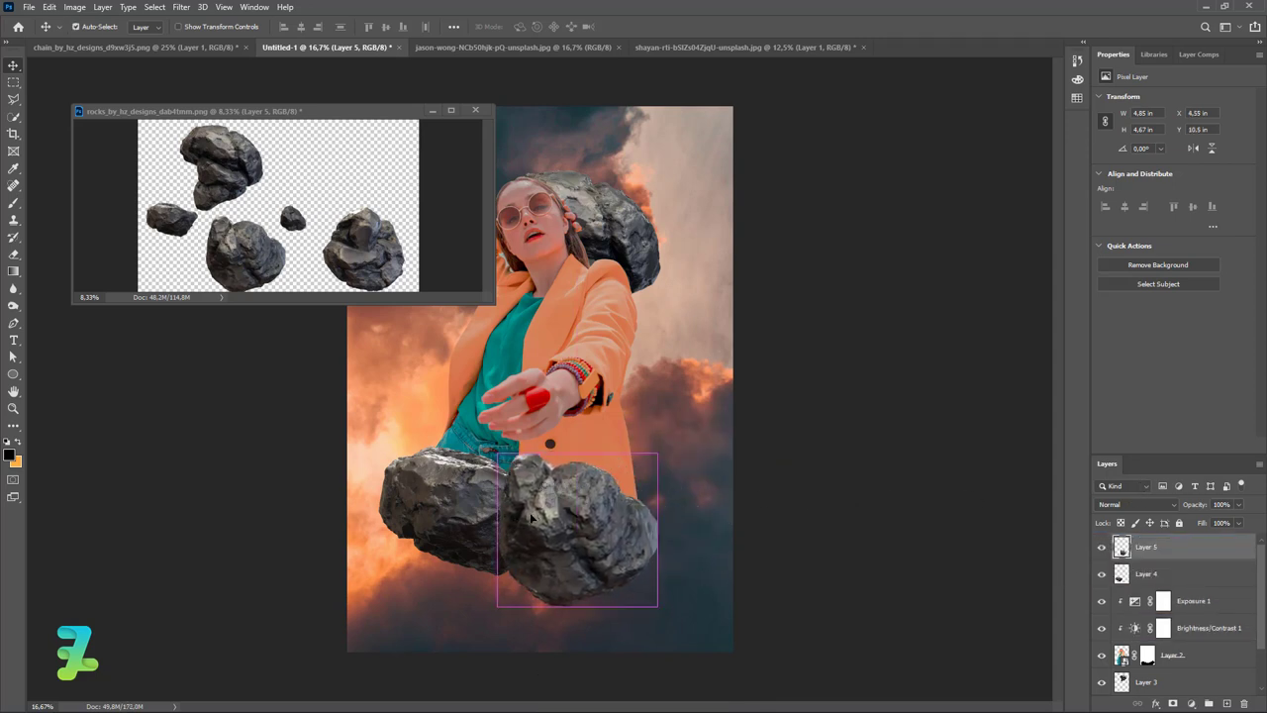
Rotate the new rock −45° and stack it beneath Layer 4.
key(ctrl+t)
drag(693, 611, 740, 501)
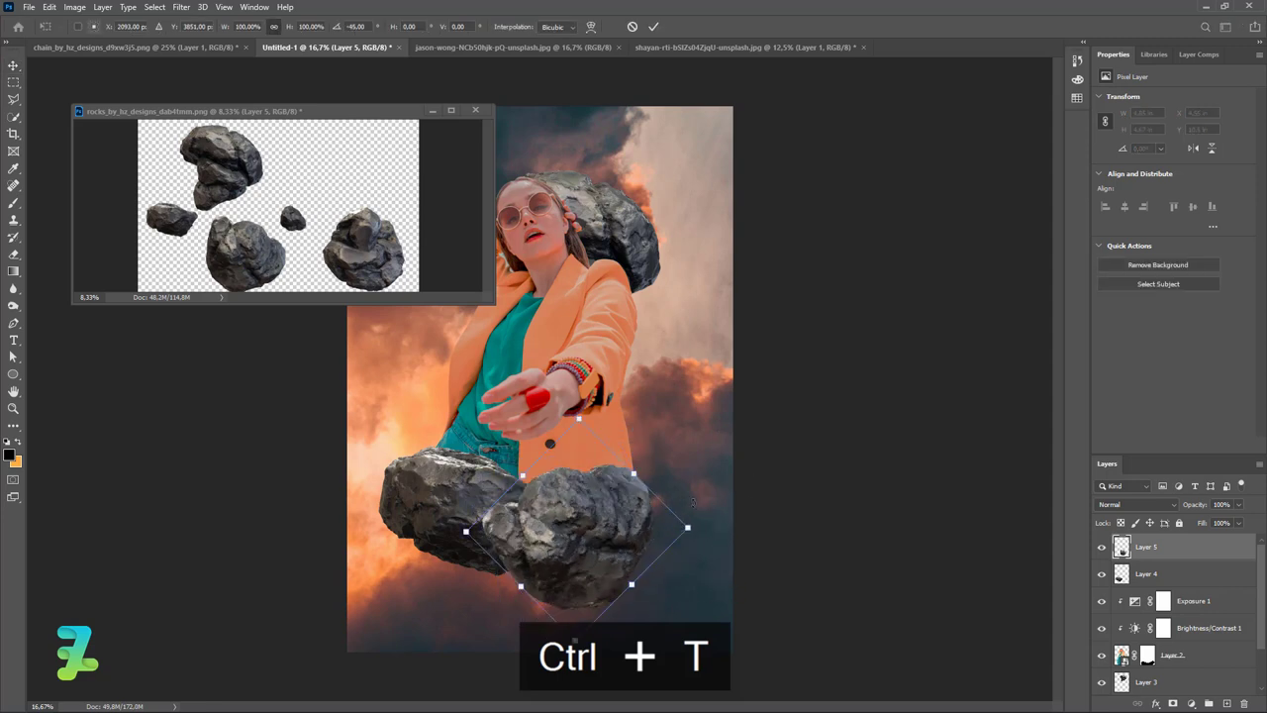
mouse_move(587, 558)
mouse_down()
mouse_move(607, 539)
mouse_move(600, 568)
mouse_up()
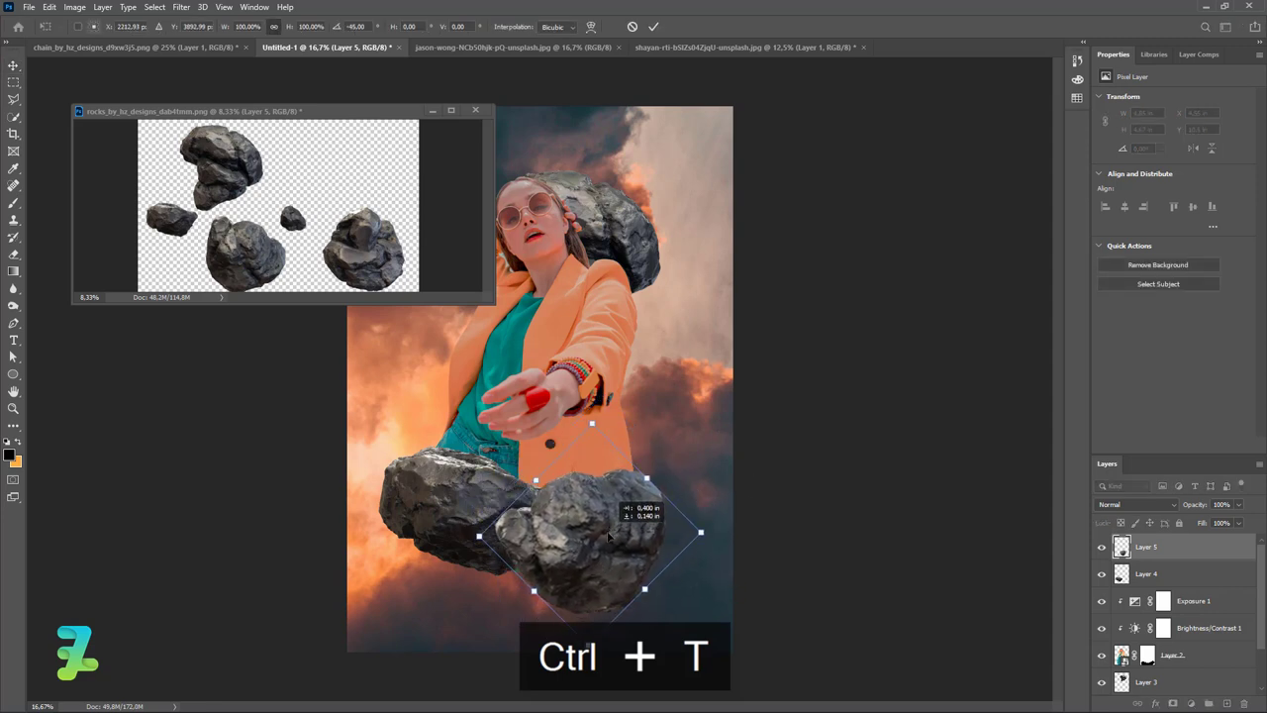
key(Return)
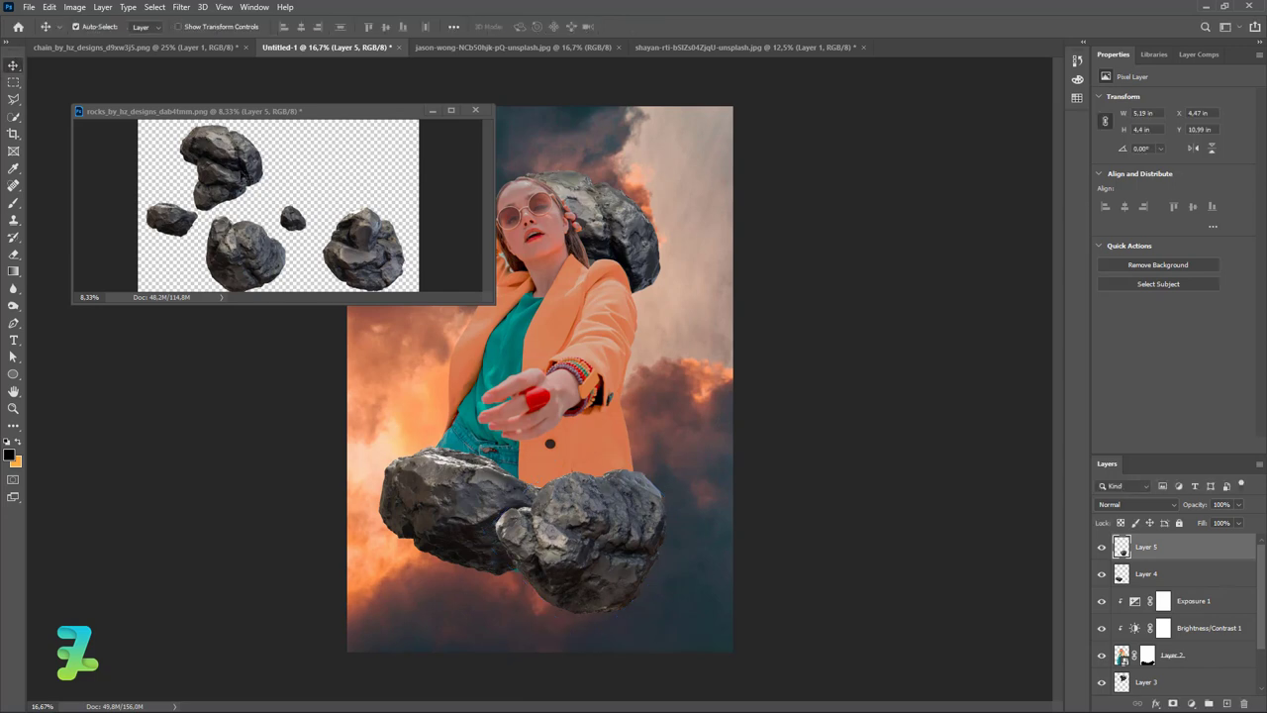
drag(1133, 579, 1138, 589)
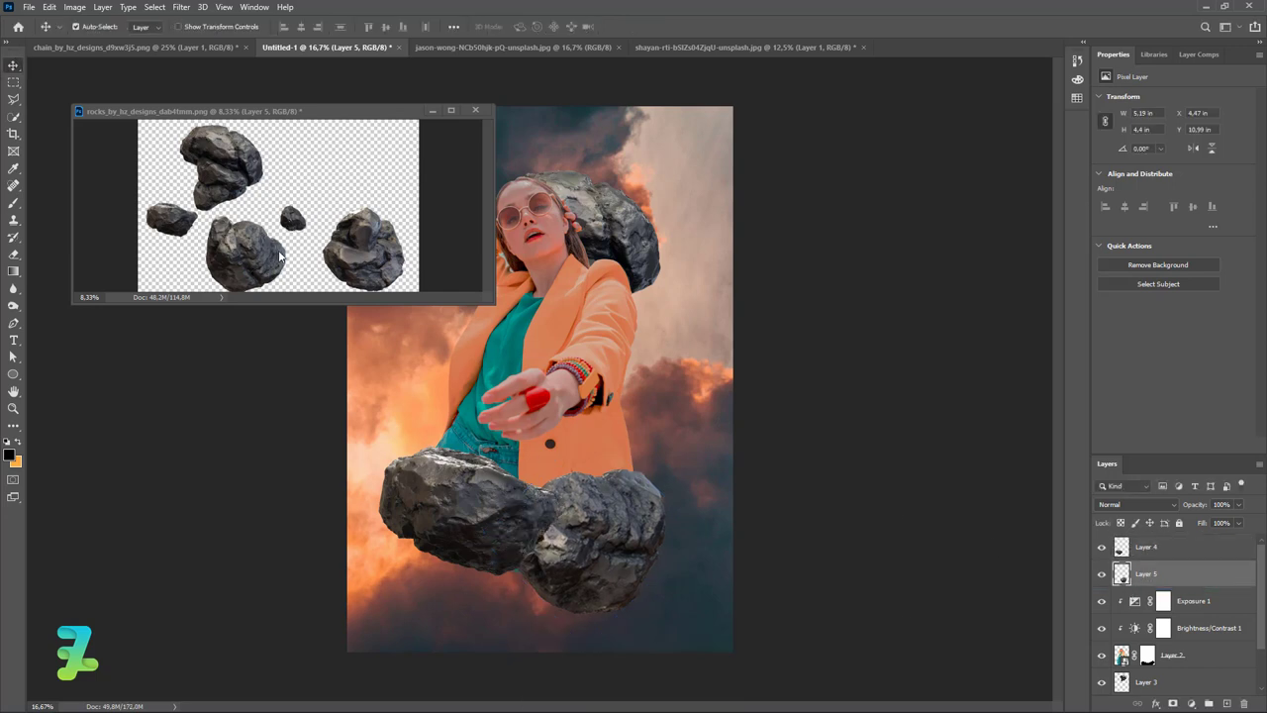
Copy small rock Layer 6 into the poster and float it right of the outstretched hand.
drag(358, 251, 1004, 559)
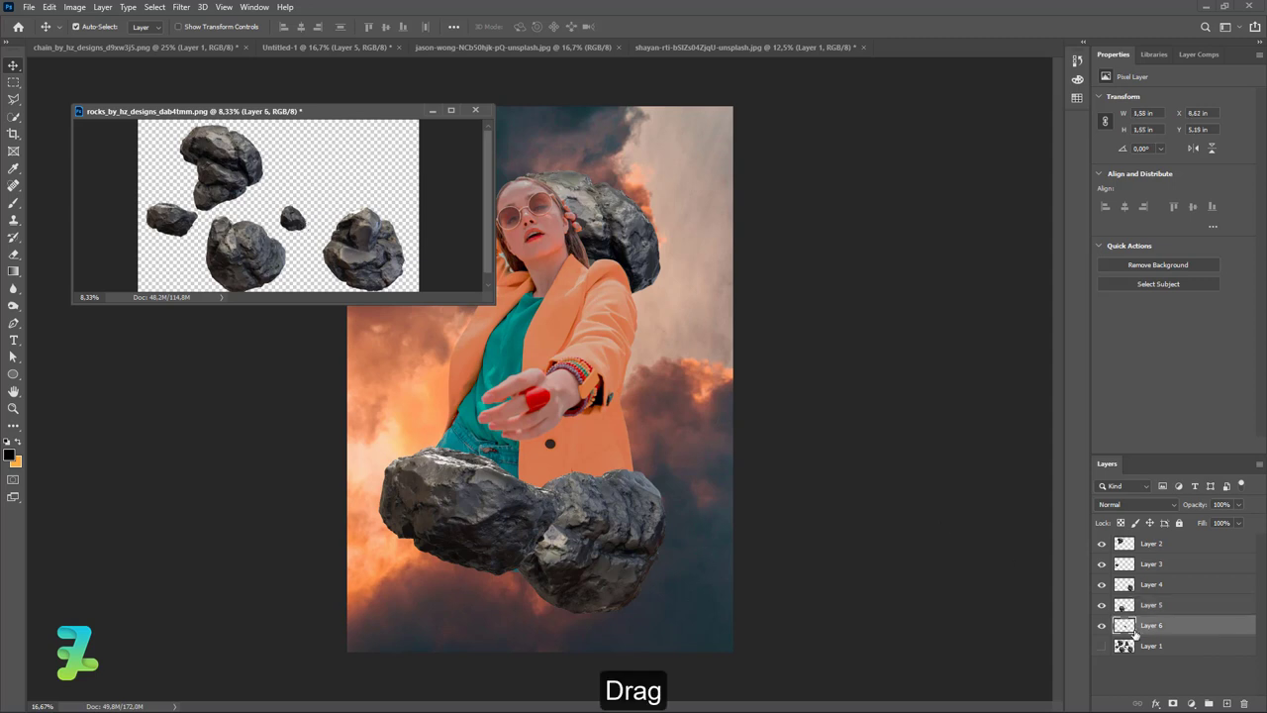
drag(1133, 633, 619, 391)
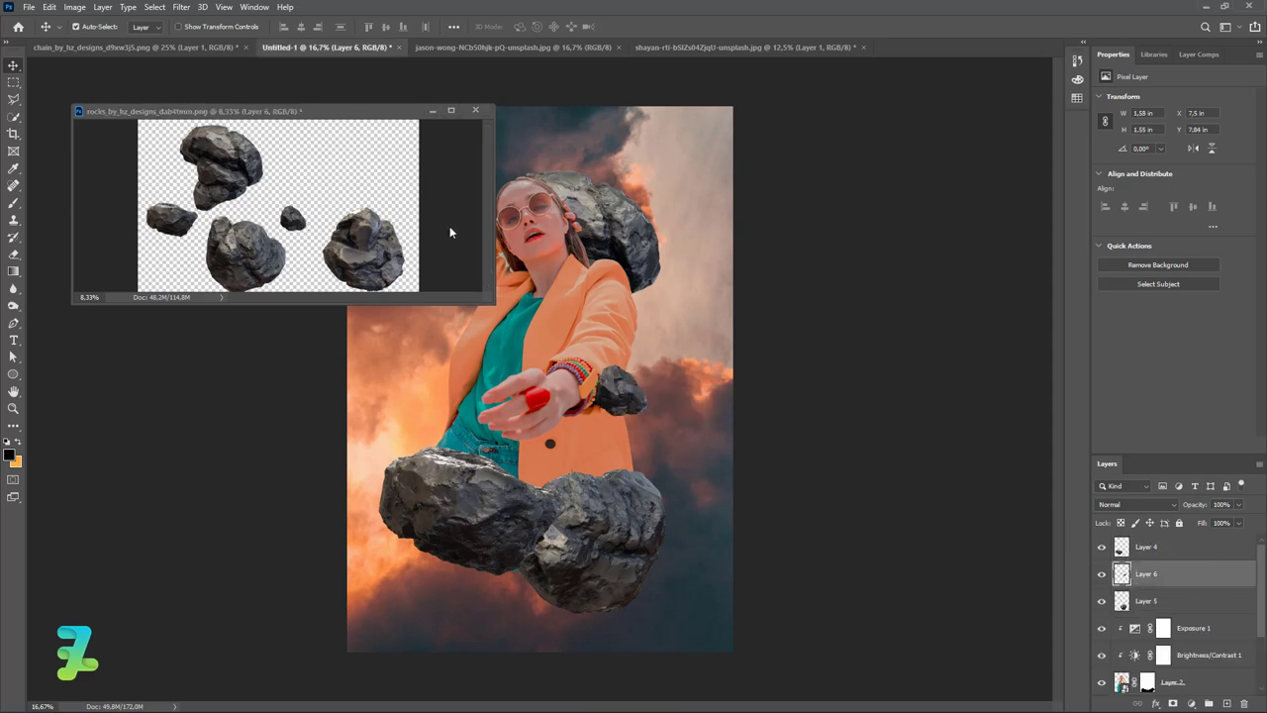
drag(359, 117, 327, 135)
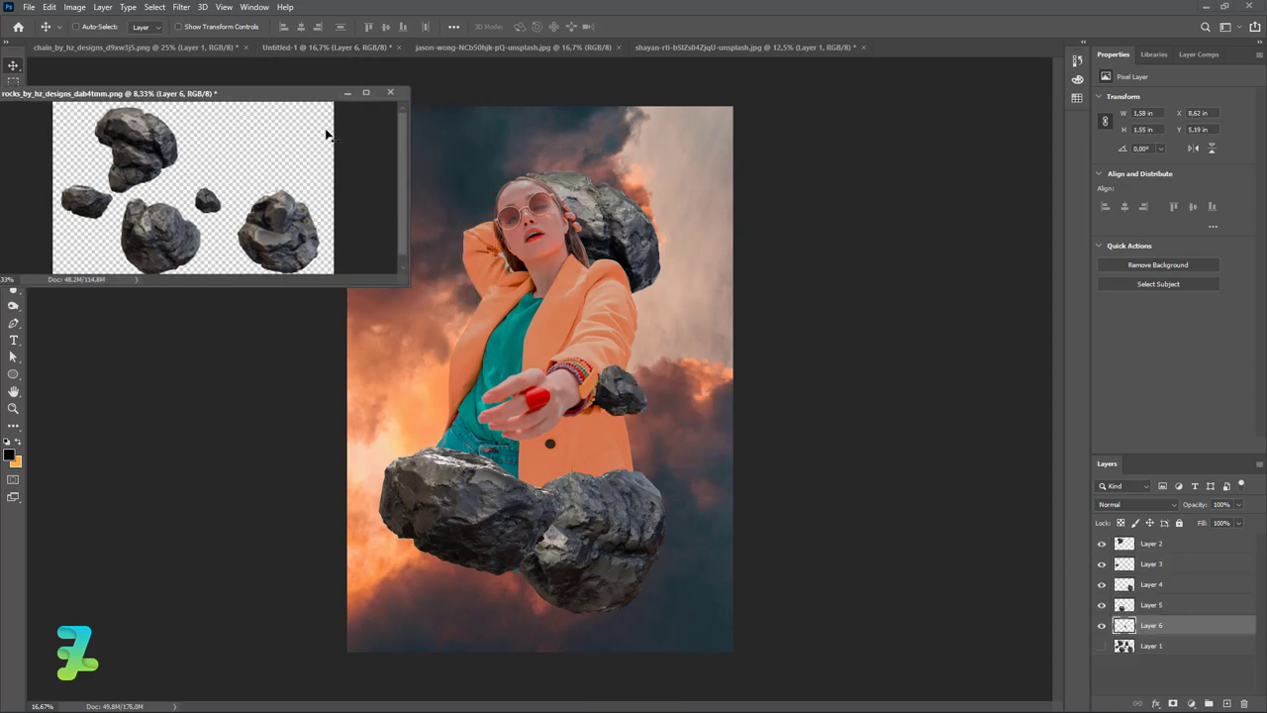
click(629, 397)
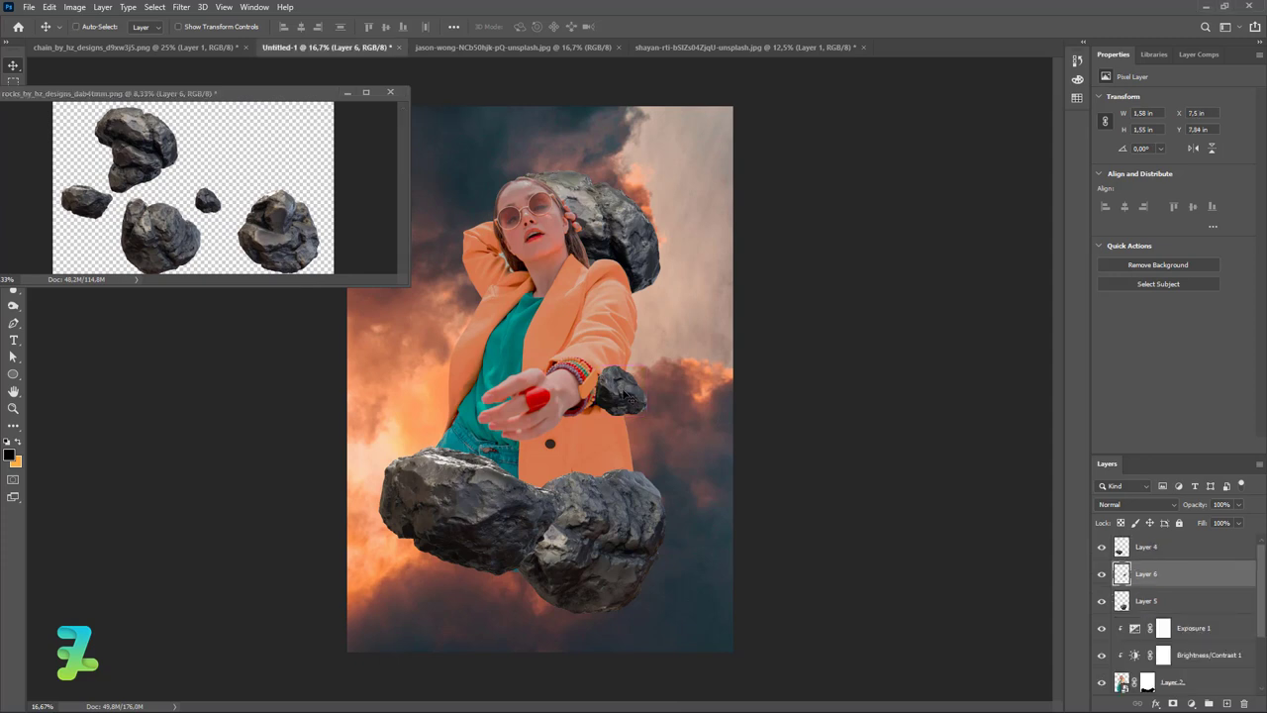
drag(625, 398, 687, 400)
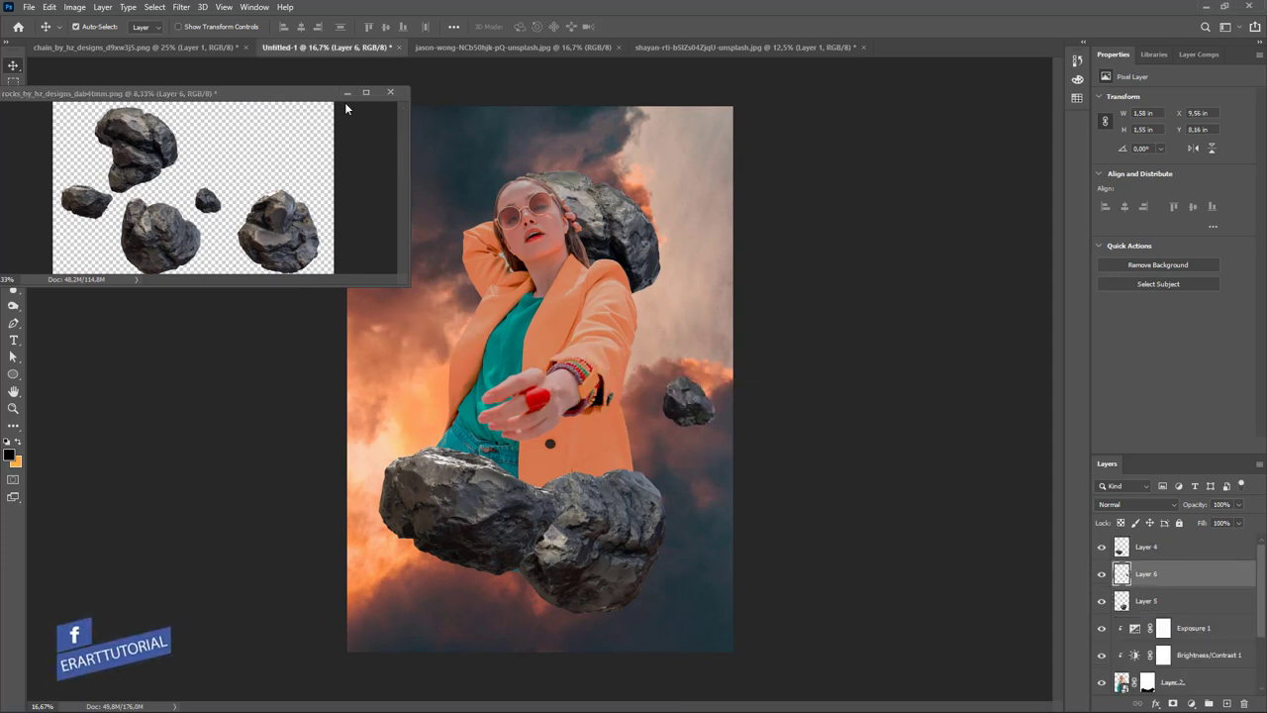
Apply a Gaussian Blur with a 6.4-pixel radius to Layer 6's rock.
click(180, 7)
mouse_move(193, 193)
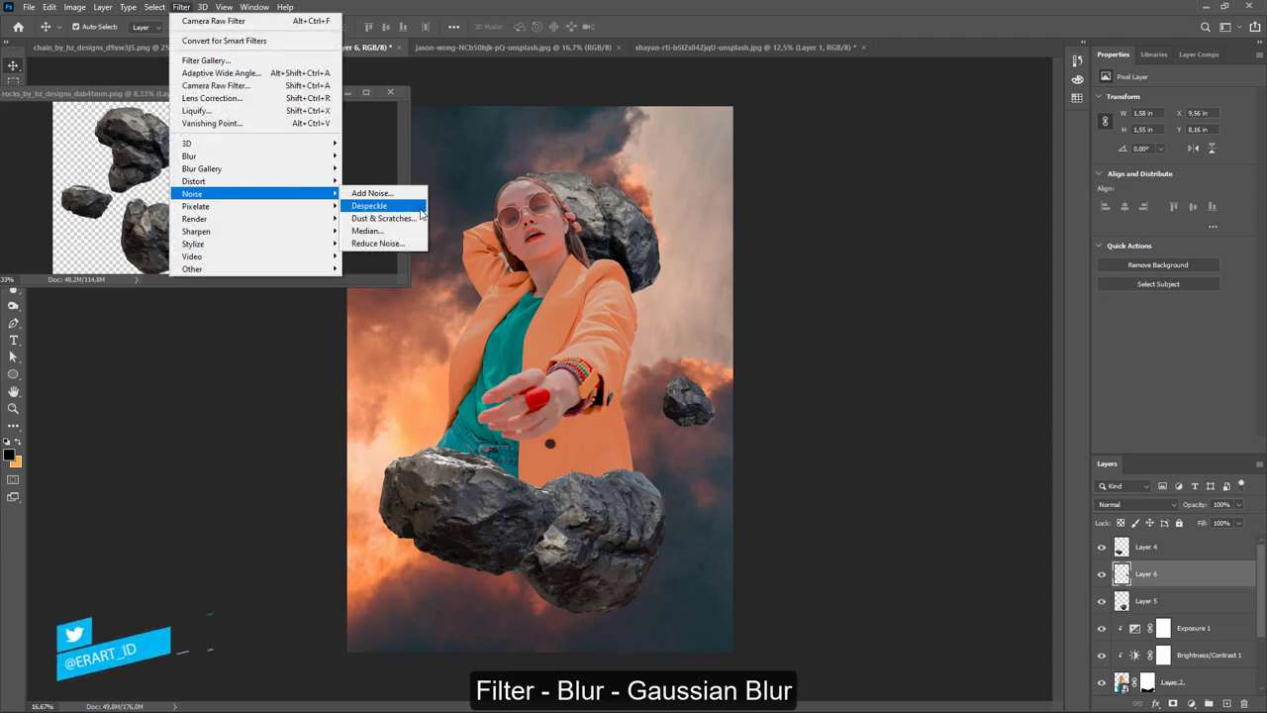
mouse_move(189, 155)
click(365, 206)
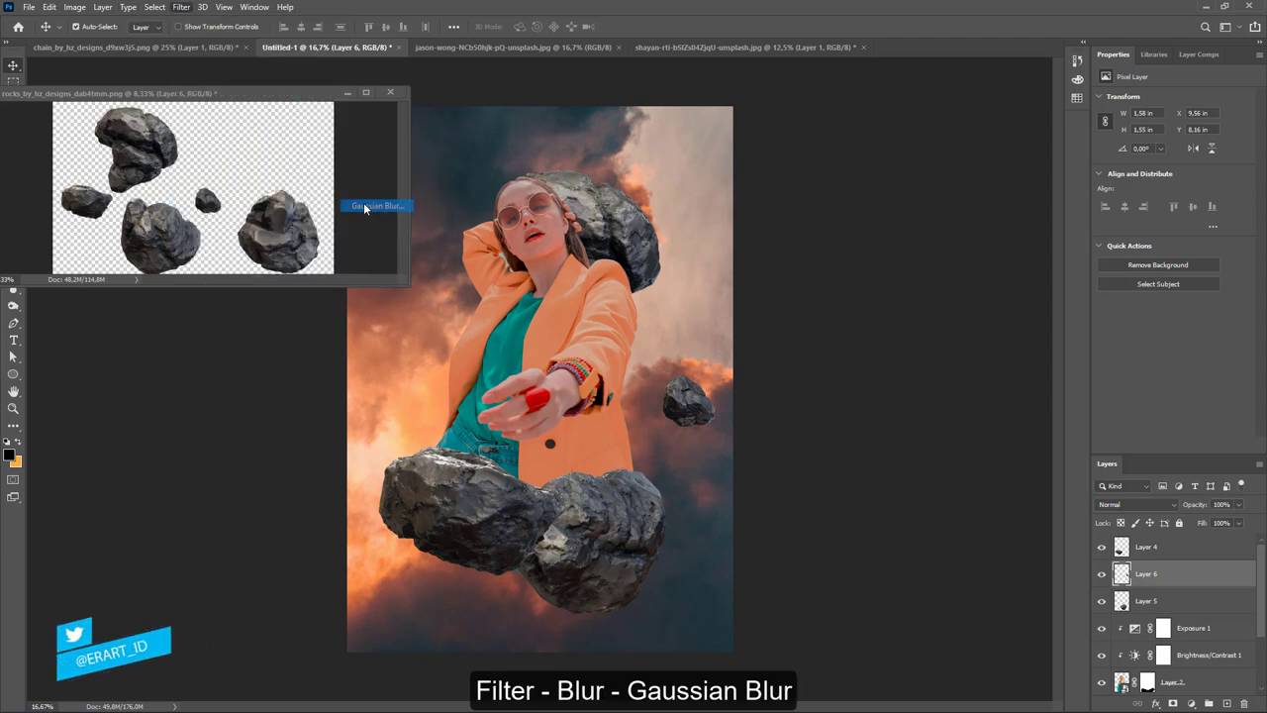
mouse_move(894, 410)
mouse_down()
mouse_move(943, 414)
mouse_move(914, 412)
mouse_up()
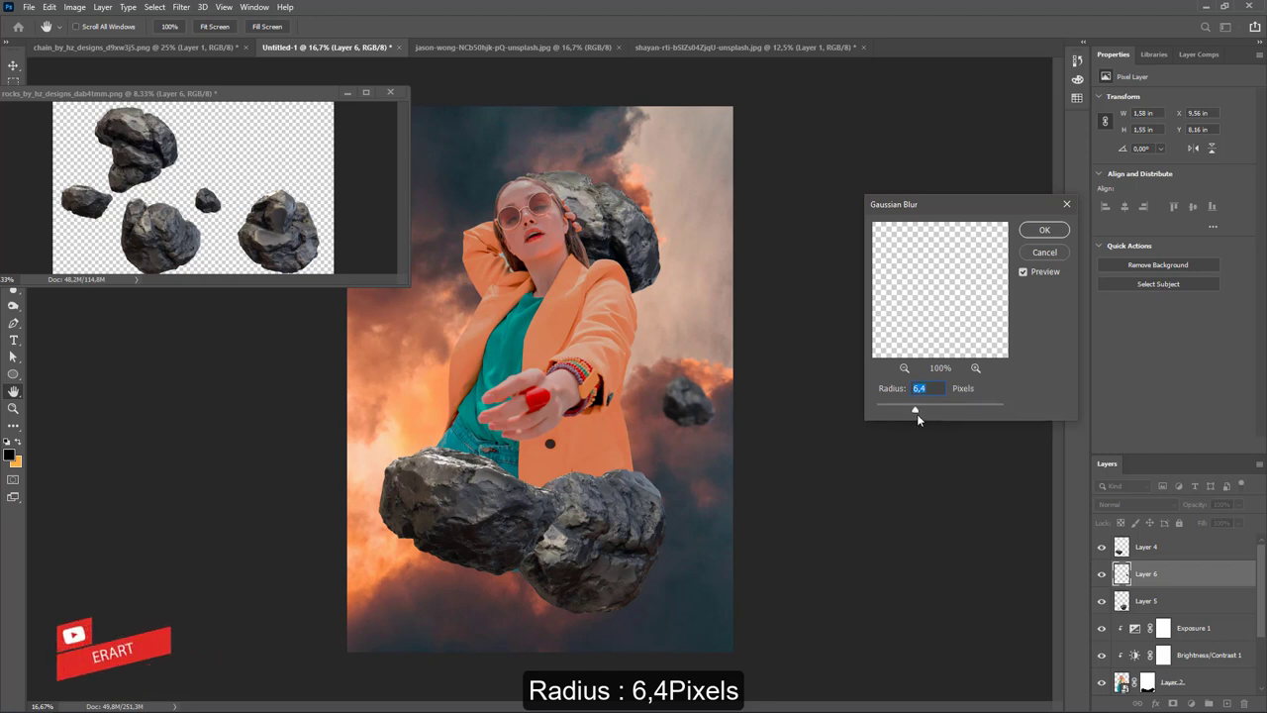
click(1043, 229)
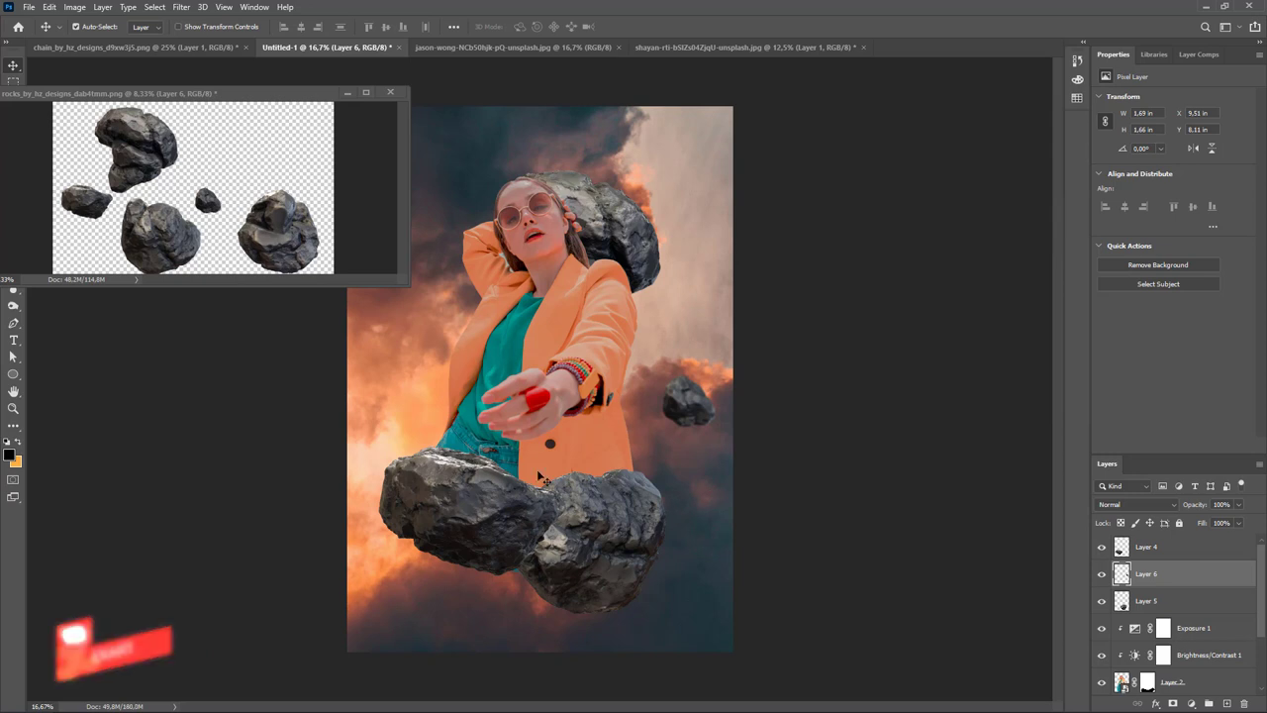
Copy rock Layer 4 into the poster as Layer 7, stacked below Layer 2 behind her left side.
click(283, 233)
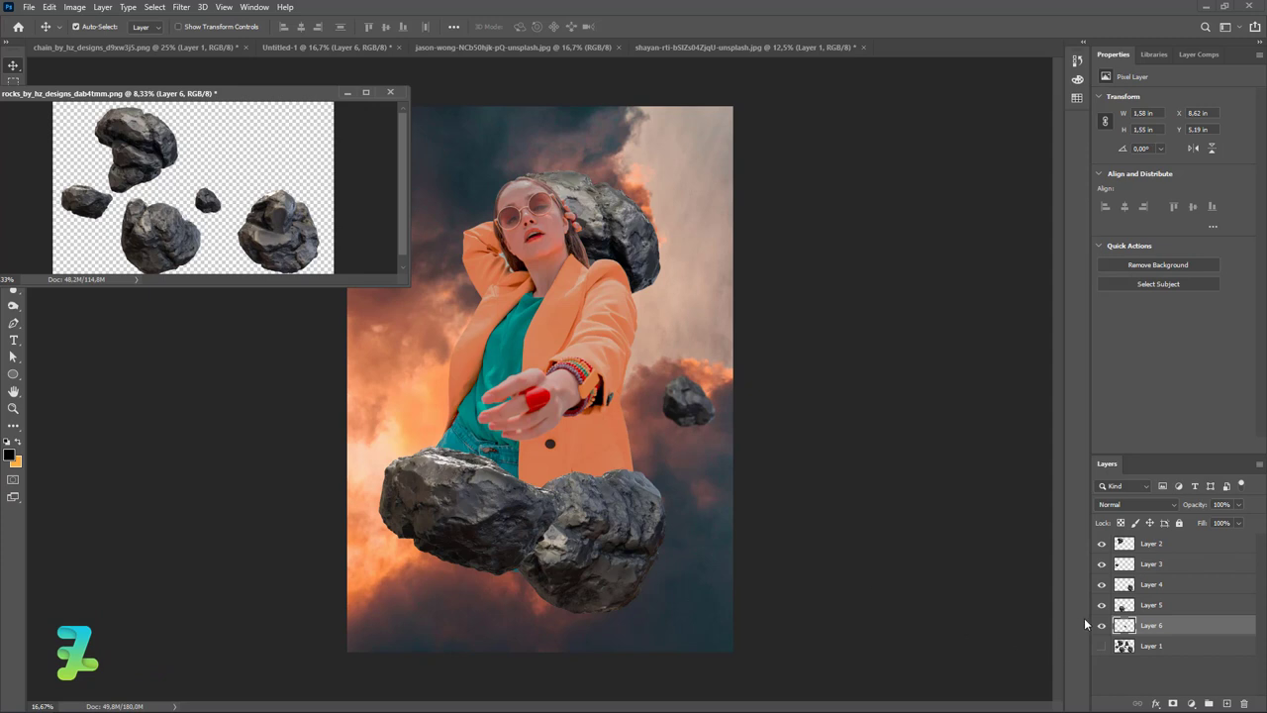
click(1100, 585)
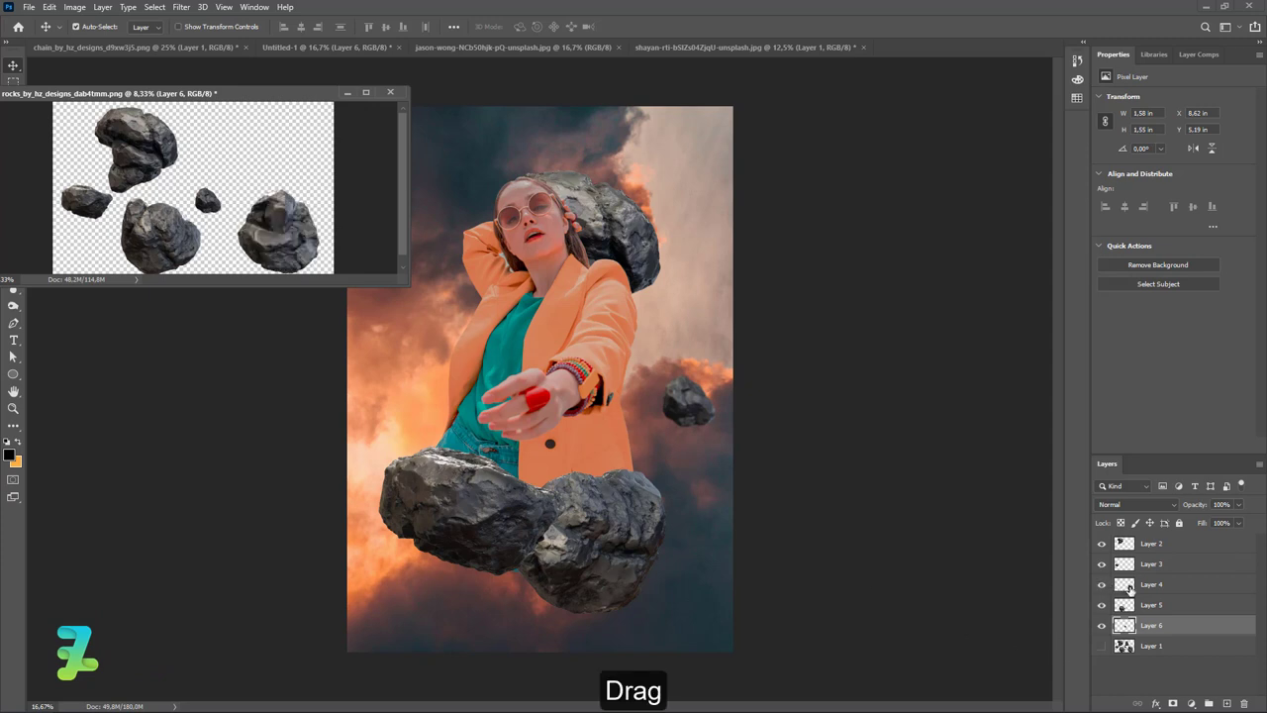
drag(1129, 587, 435, 353)
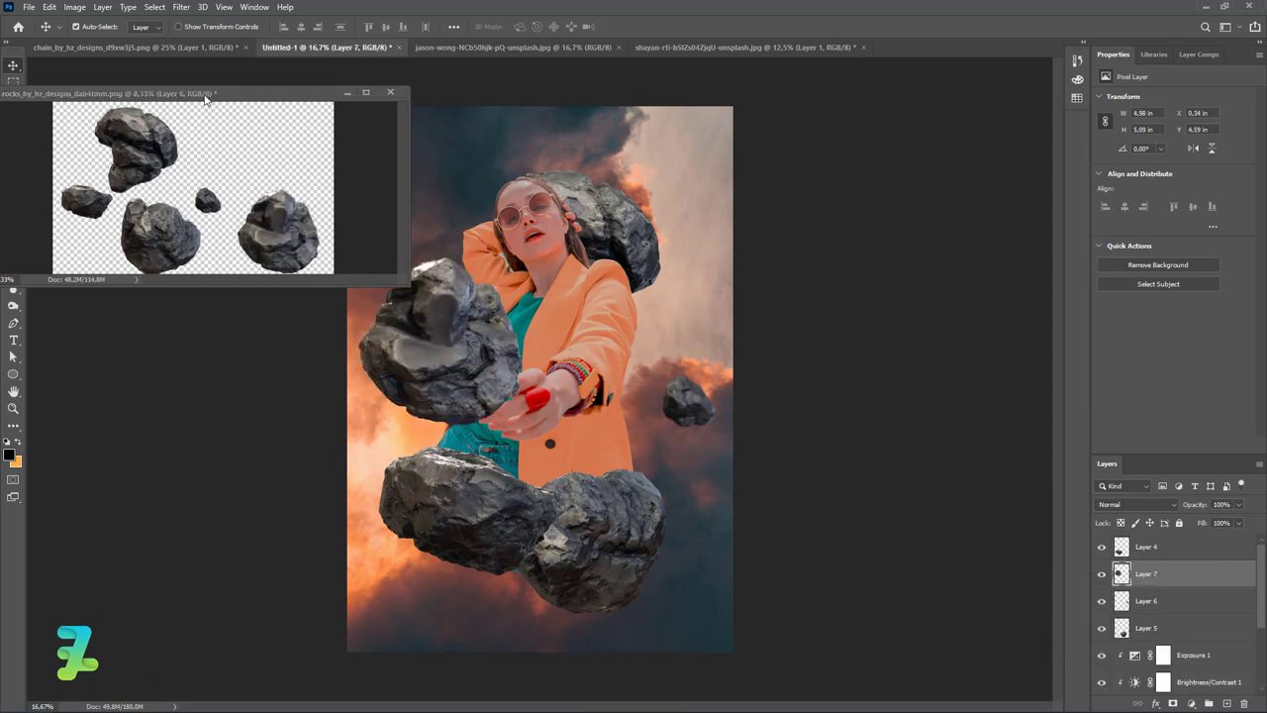
drag(204, 99, 347, 48)
click(297, 47)
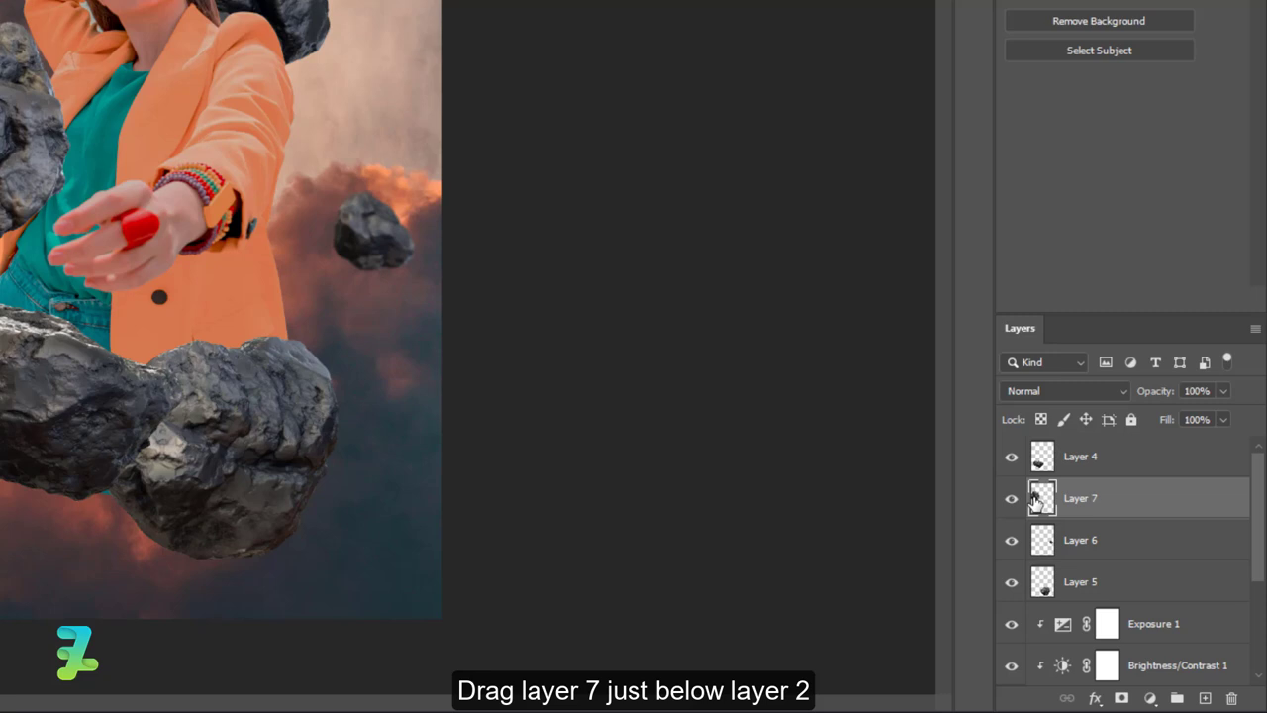
mouse_move(1036, 498)
mouse_down()
mouse_move(1075, 590)
mouse_move(1079, 569)
mouse_up()
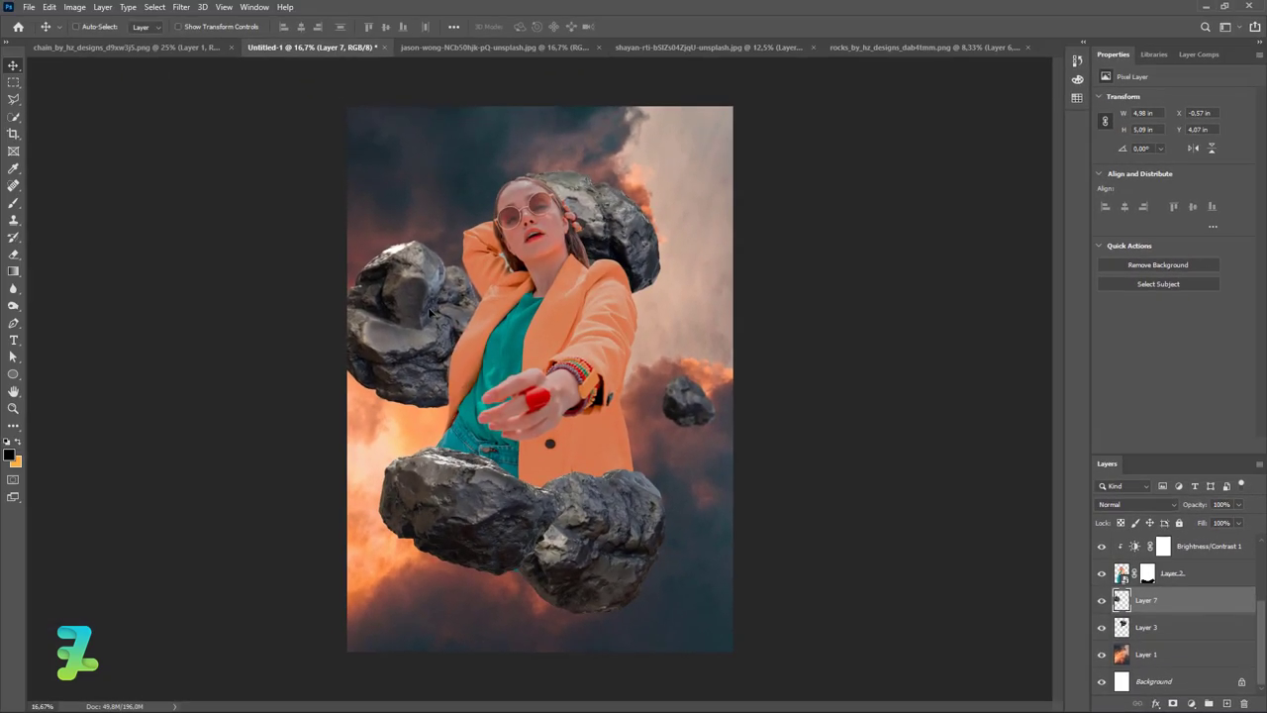
mouse_move(429, 315)
mouse_down()
mouse_move(447, 347)
mouse_move(481, 339)
mouse_move(543, 366)
mouse_move(500, 342)
mouse_up()
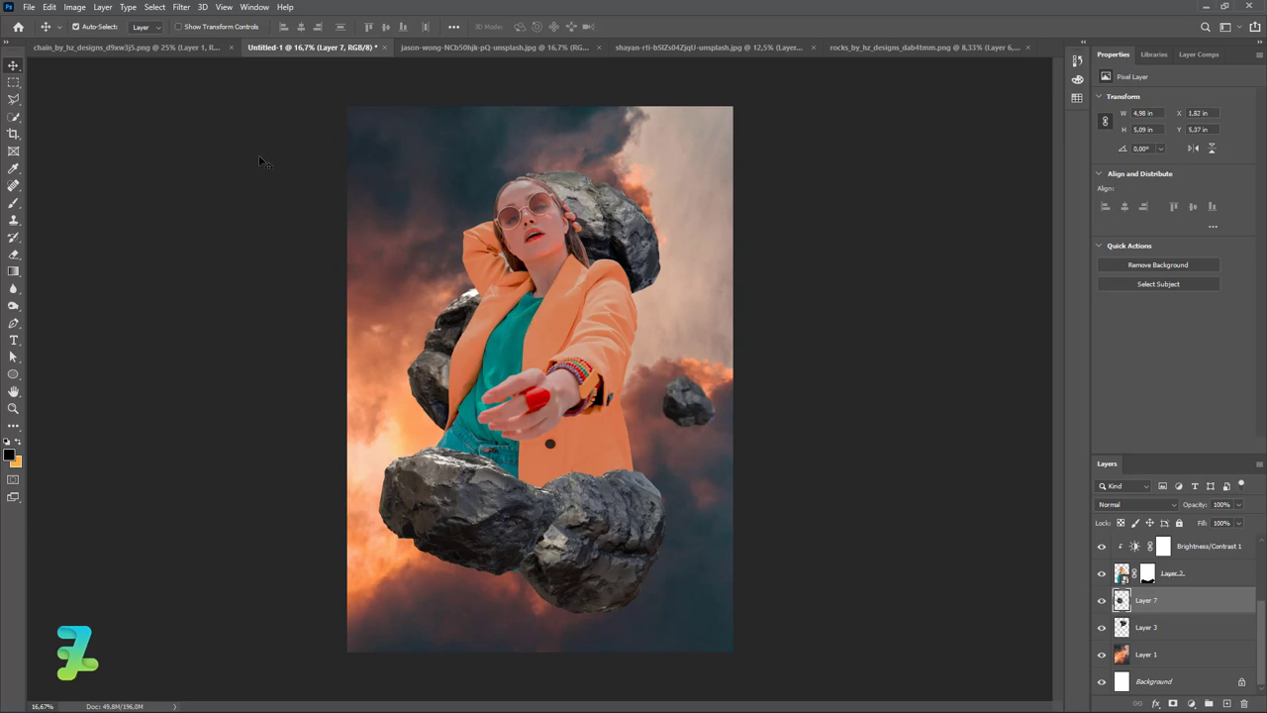
Copy the chain image into the poster as Layer 8 along the bottom edge.
click(110, 49)
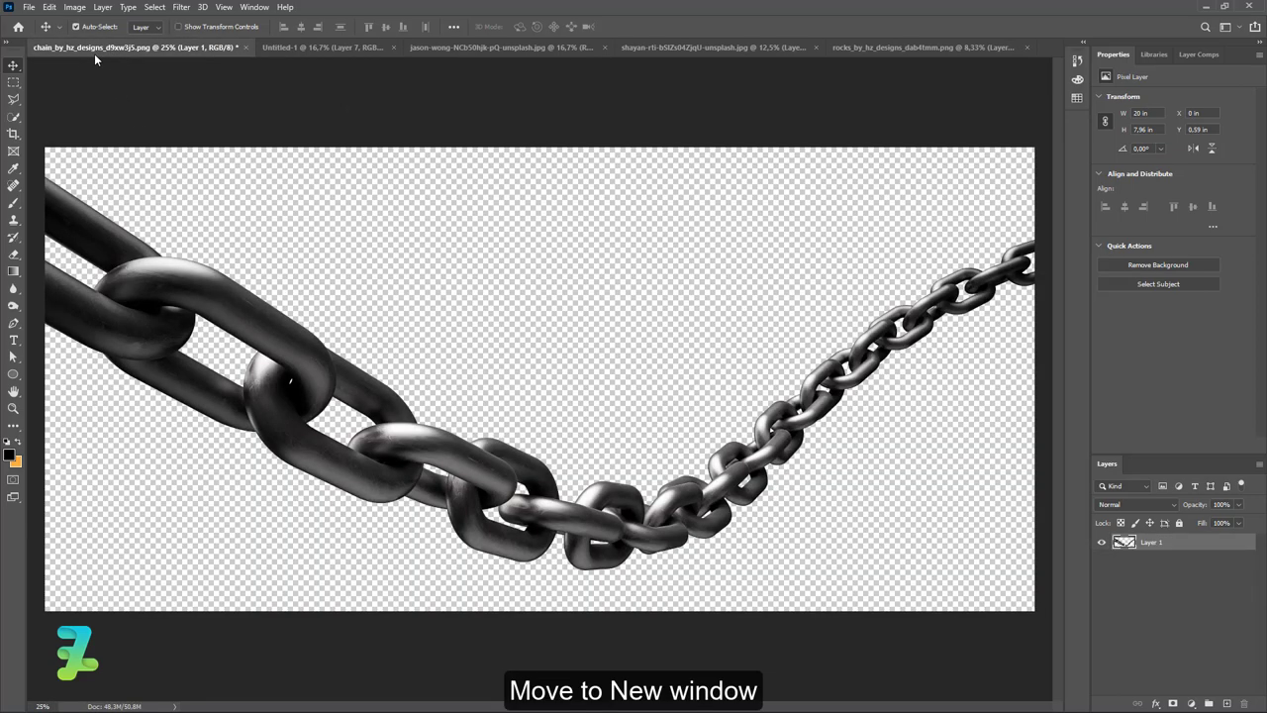
right_click(114, 55)
click(158, 114)
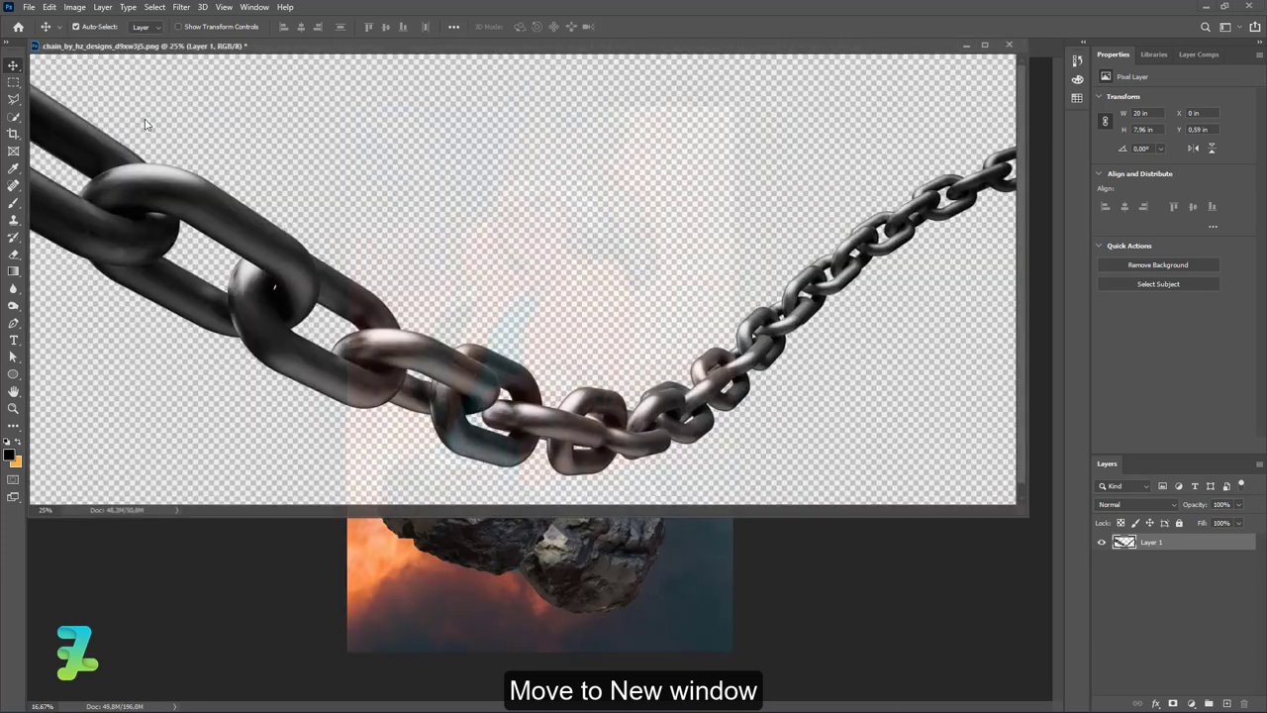
drag(272, 234, 453, 548)
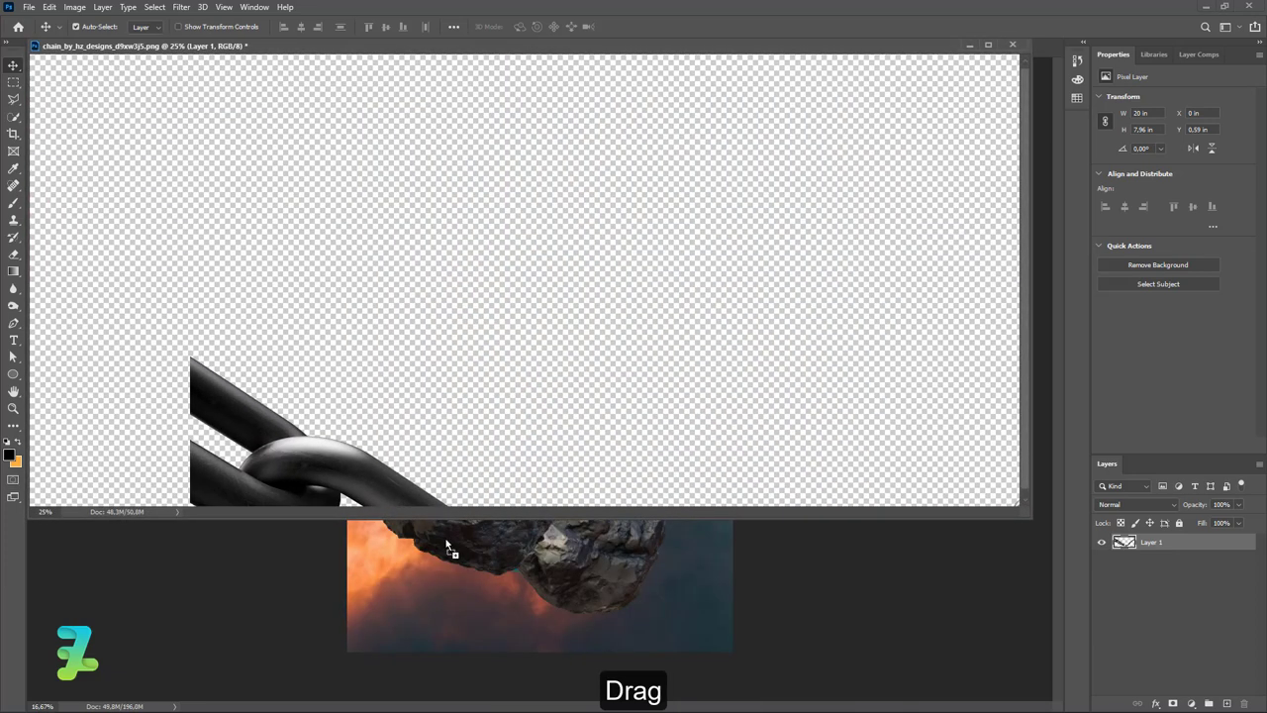
drag(860, 48, 406, 115)
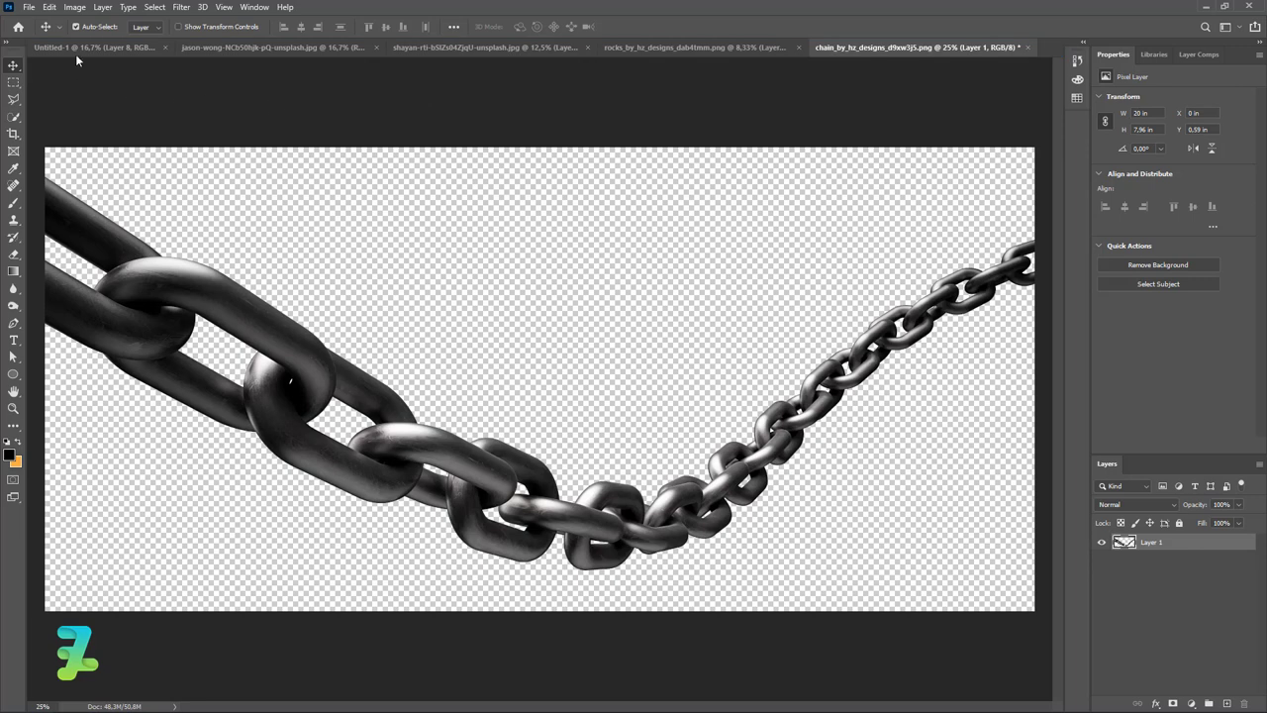
click(80, 48)
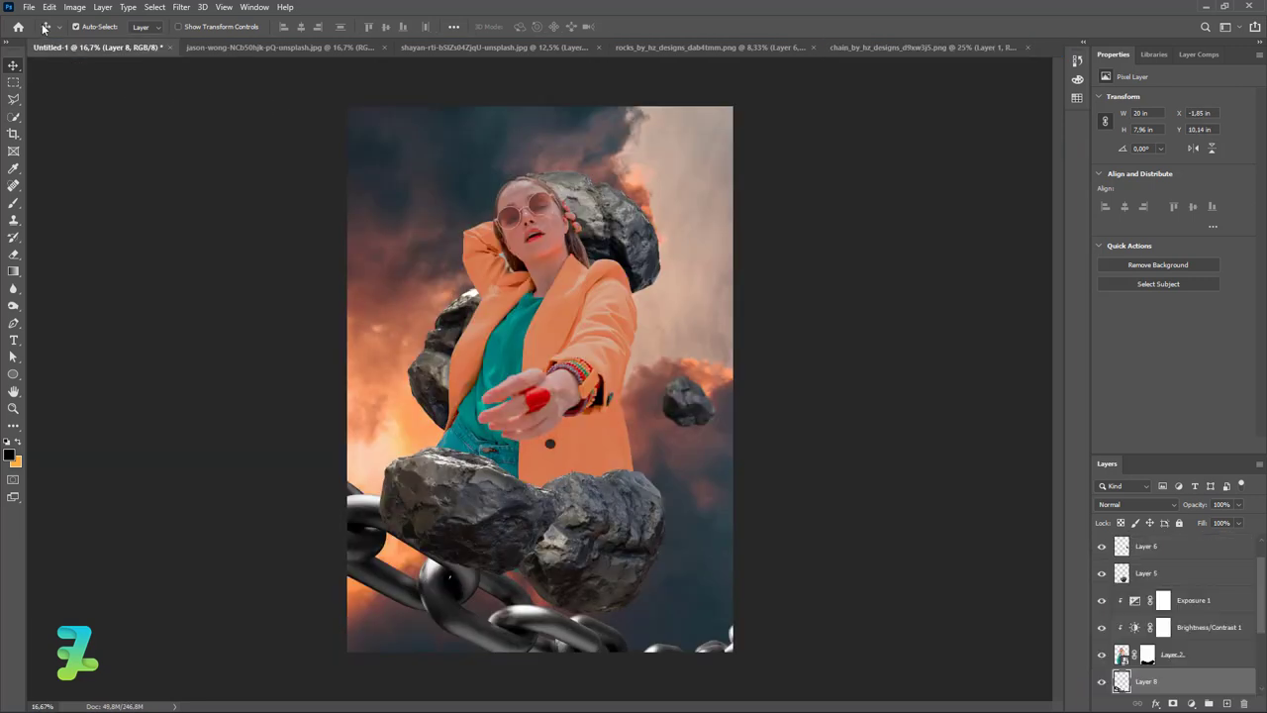
Open the becca-lavin concrete wall texture image as a separate document.
click(29, 7)
click(41, 18)
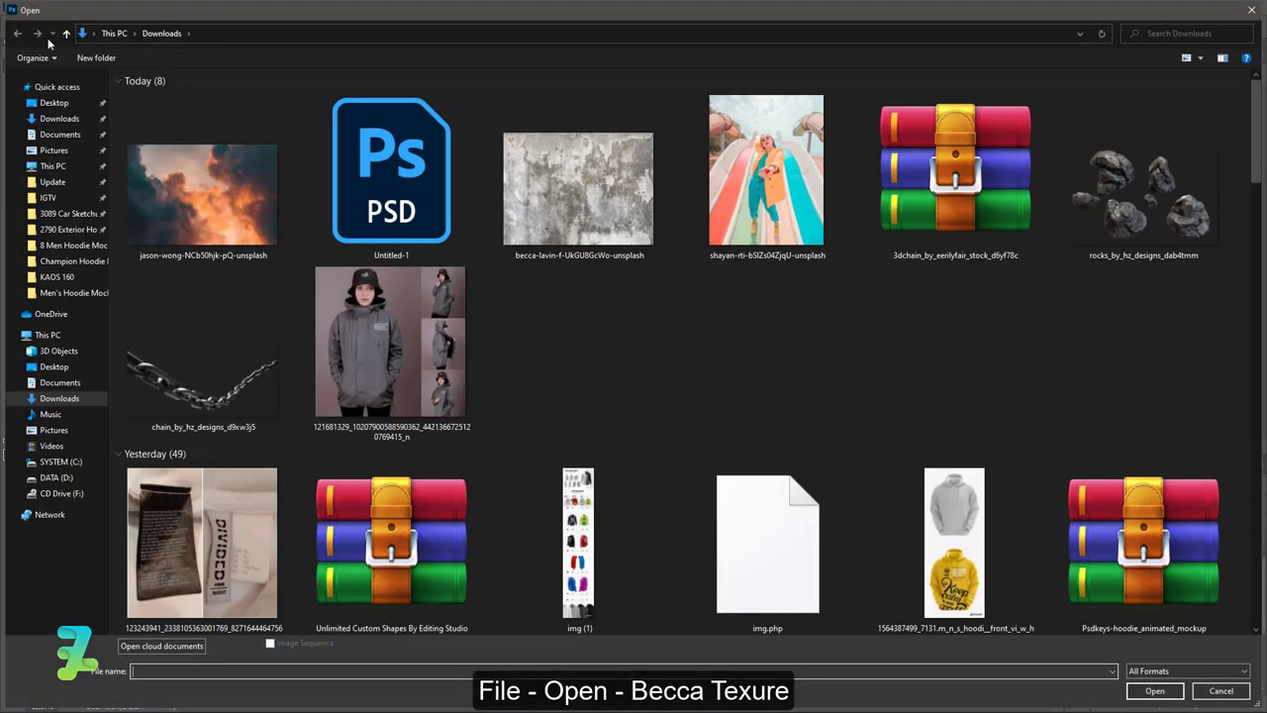
double_click(580, 215)
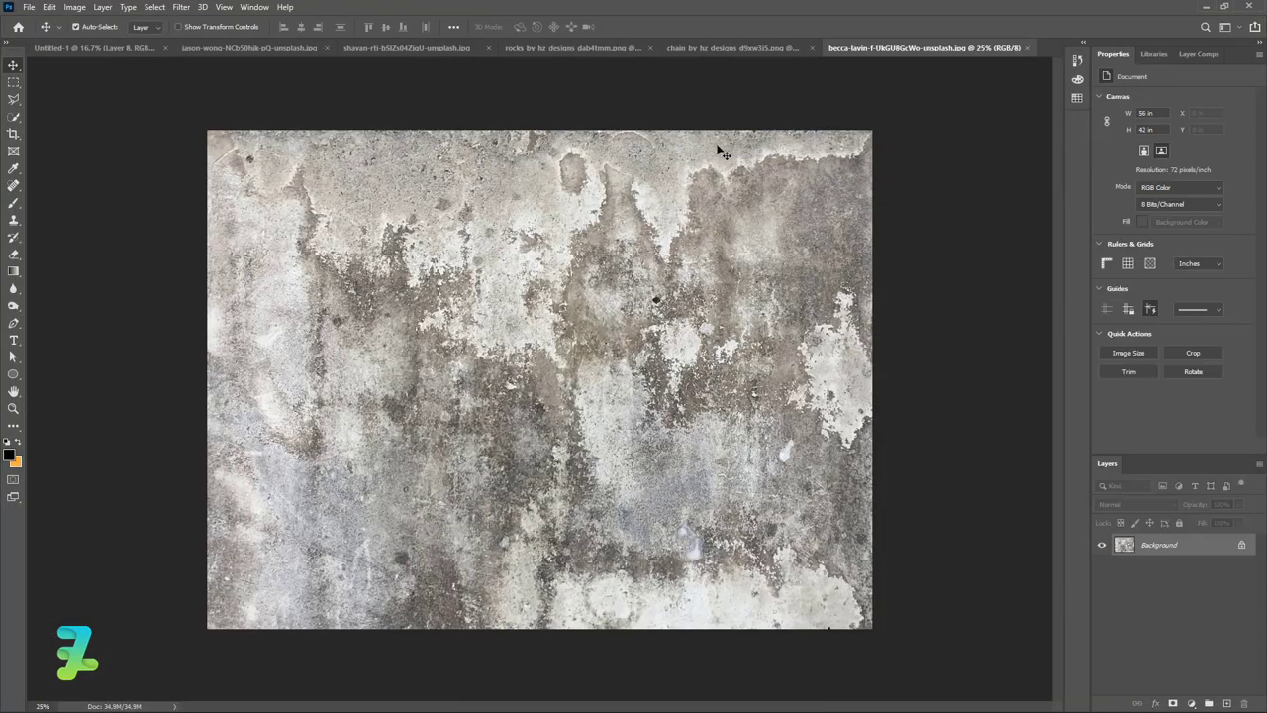
key(ctrl+Tab)
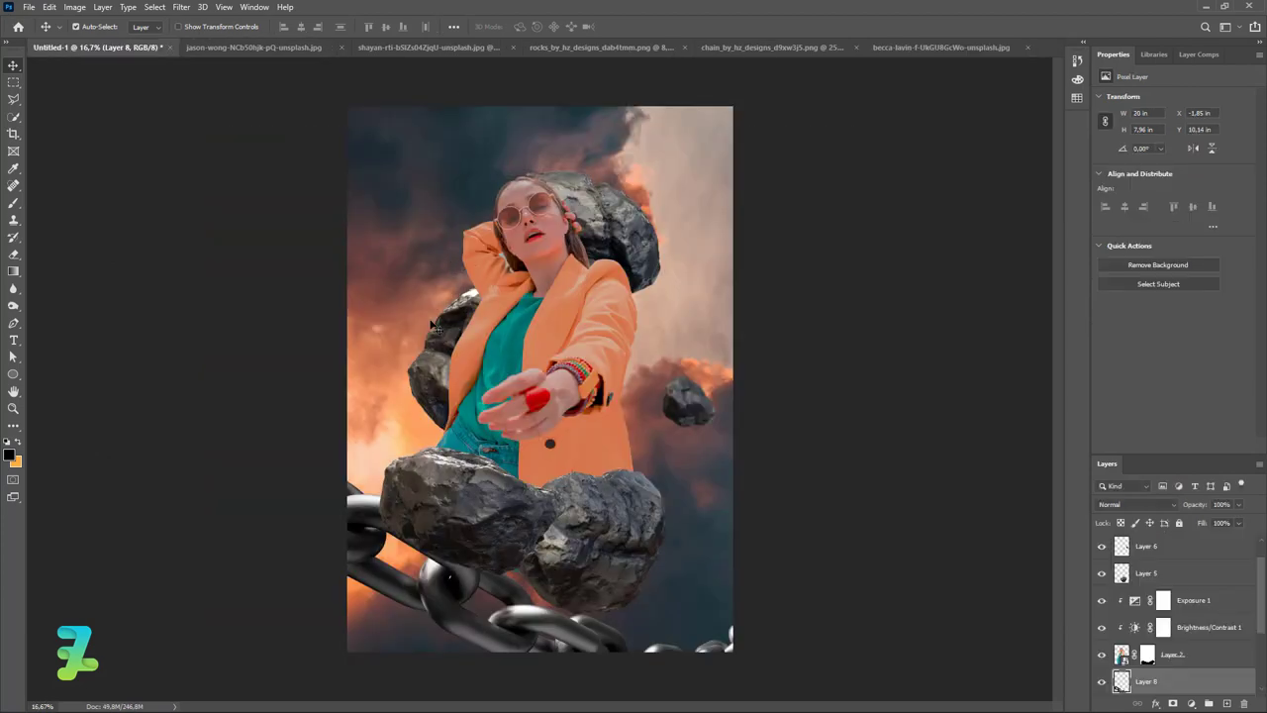
Raise chain Layer 8 below Layer 5, scale it to about 59%, angled diagonally through her hand.
drag(1138, 681, 1138, 587)
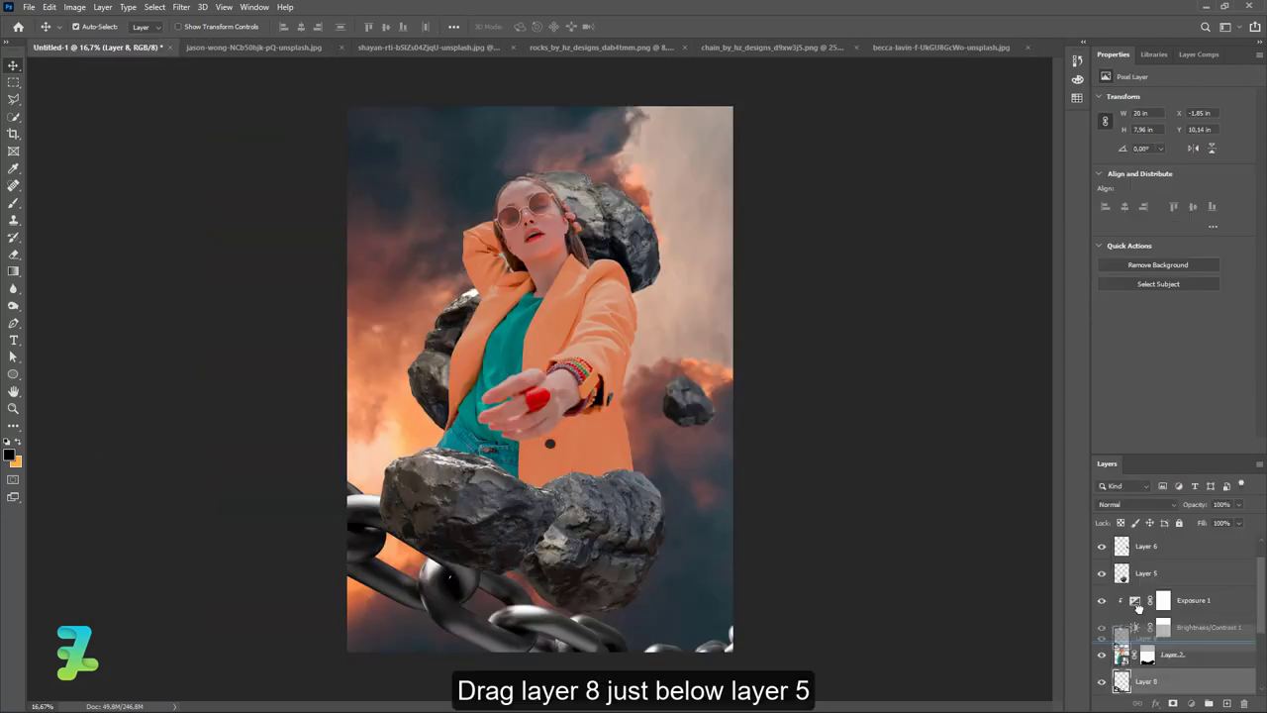
drag(481, 605, 514, 393)
key(ctrl+t)
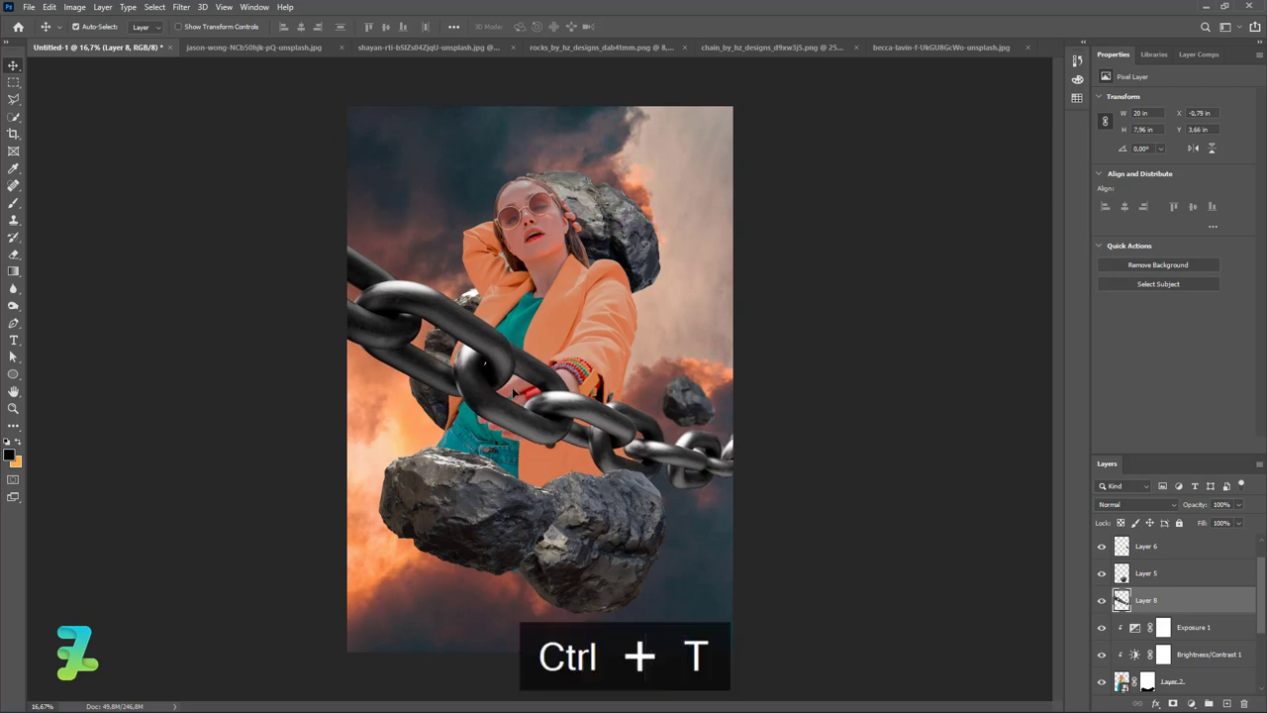
drag(321, 226, 460, 280)
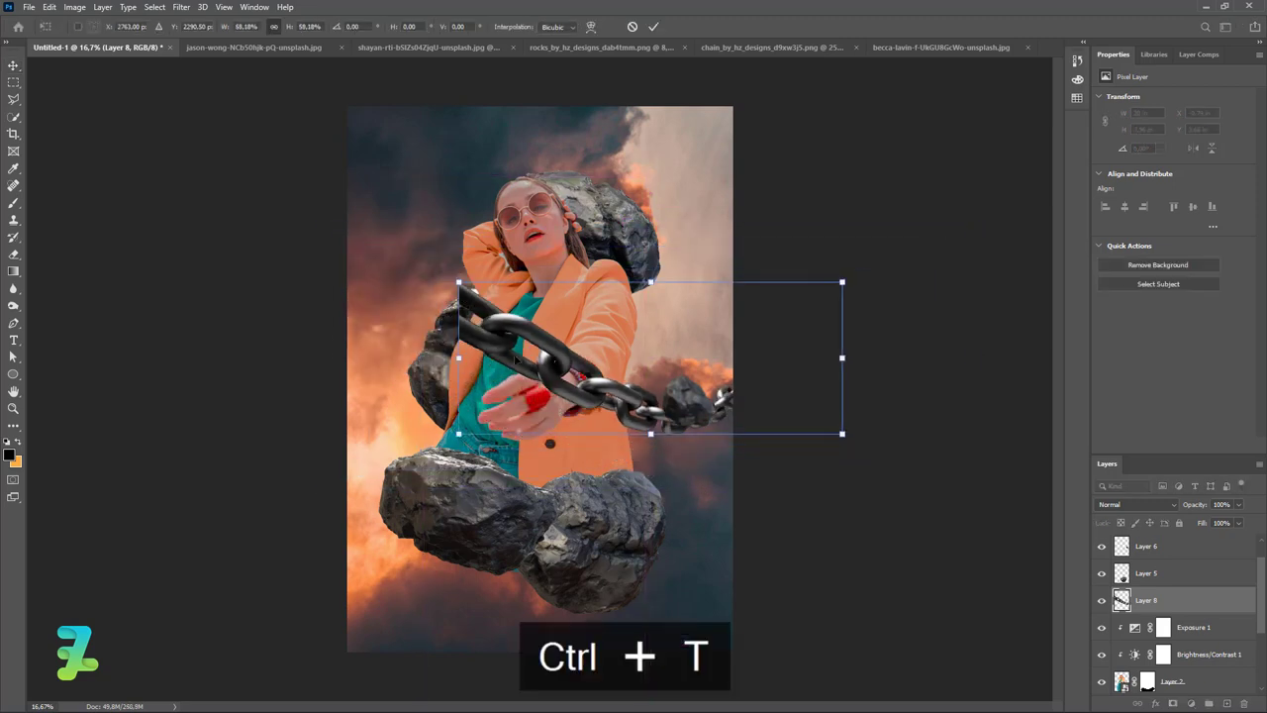
drag(525, 364, 415, 361)
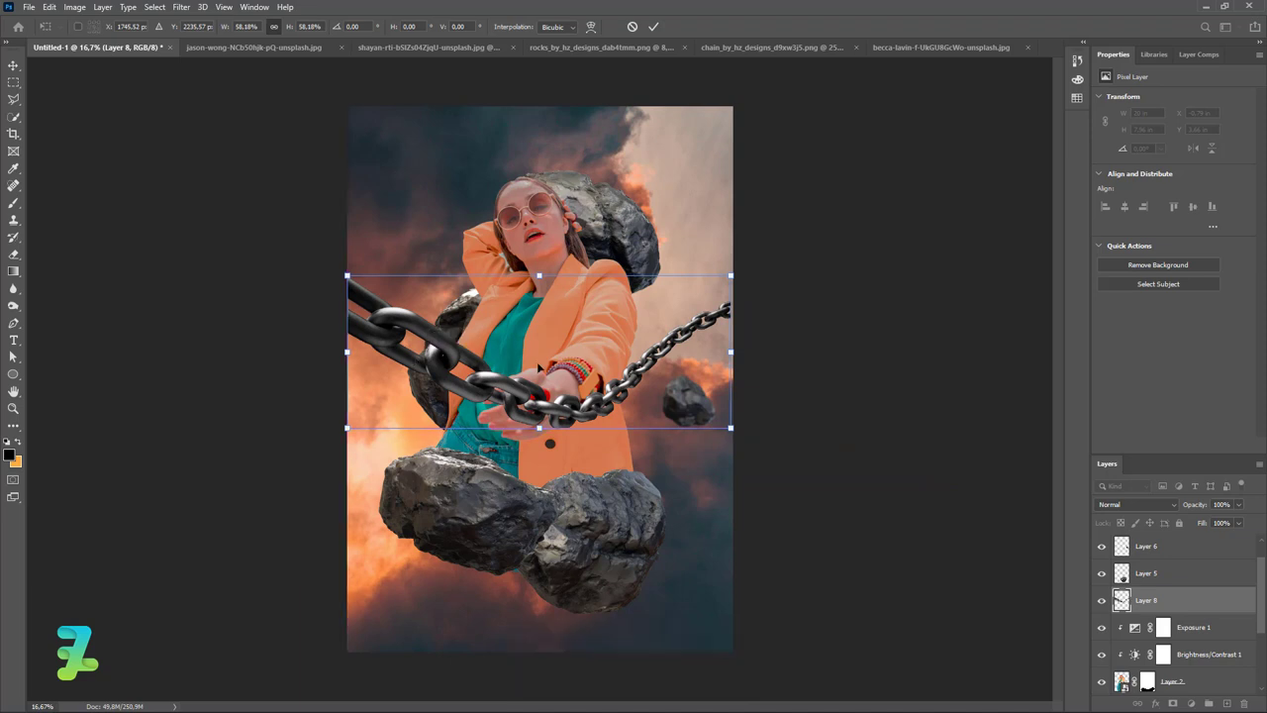
drag(729, 269, 734, 271)
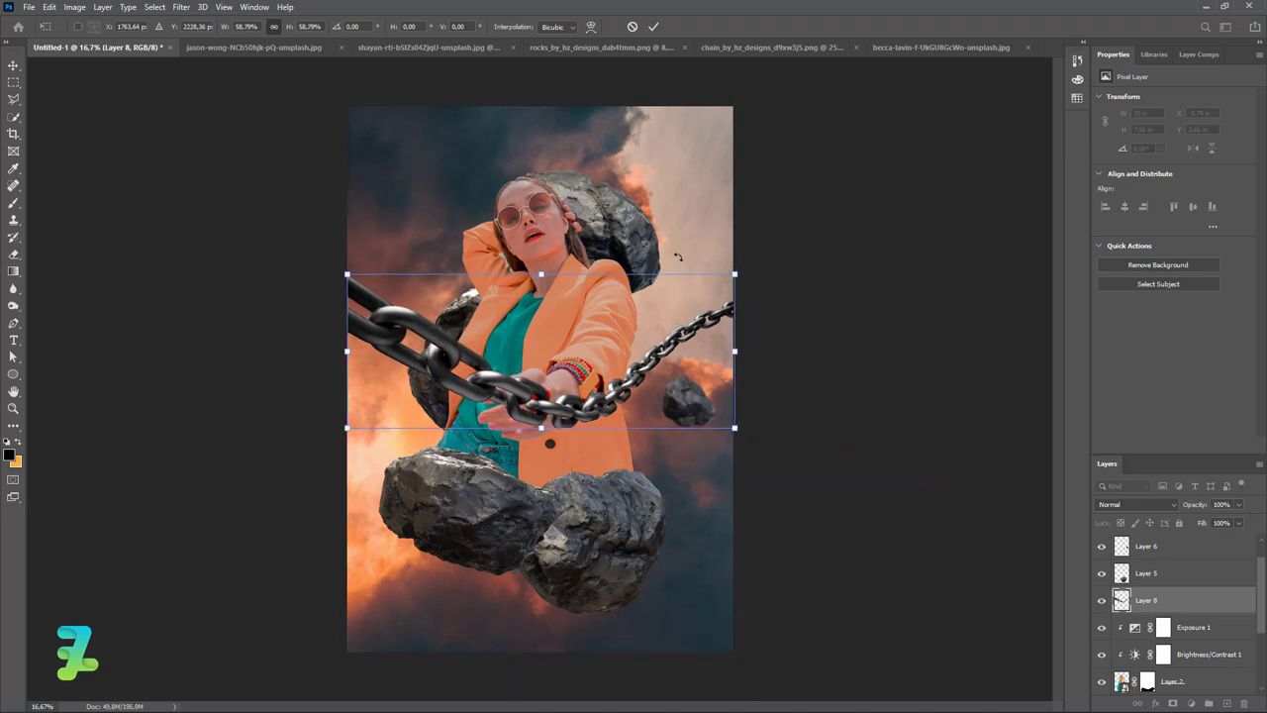
click(13, 66)
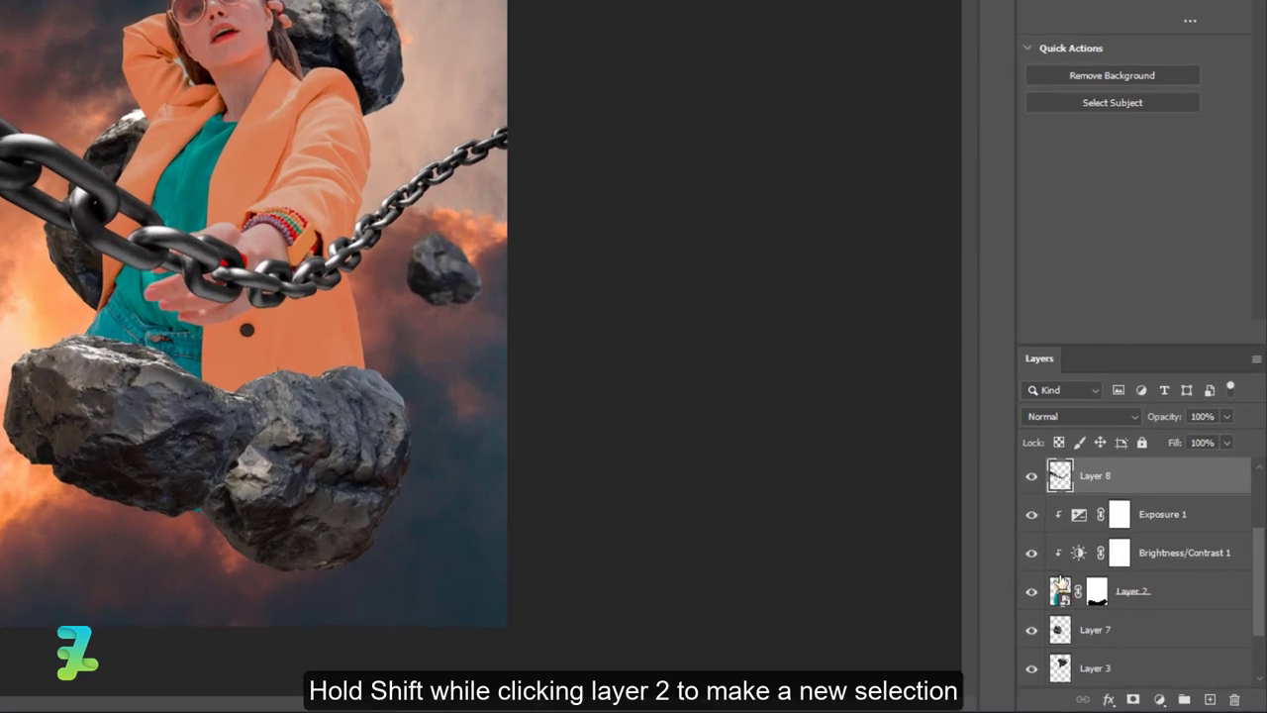
Give Layer 8 an inverted layer mask from the woman's Layer 2 outline.
ctrl+click(1057, 586)
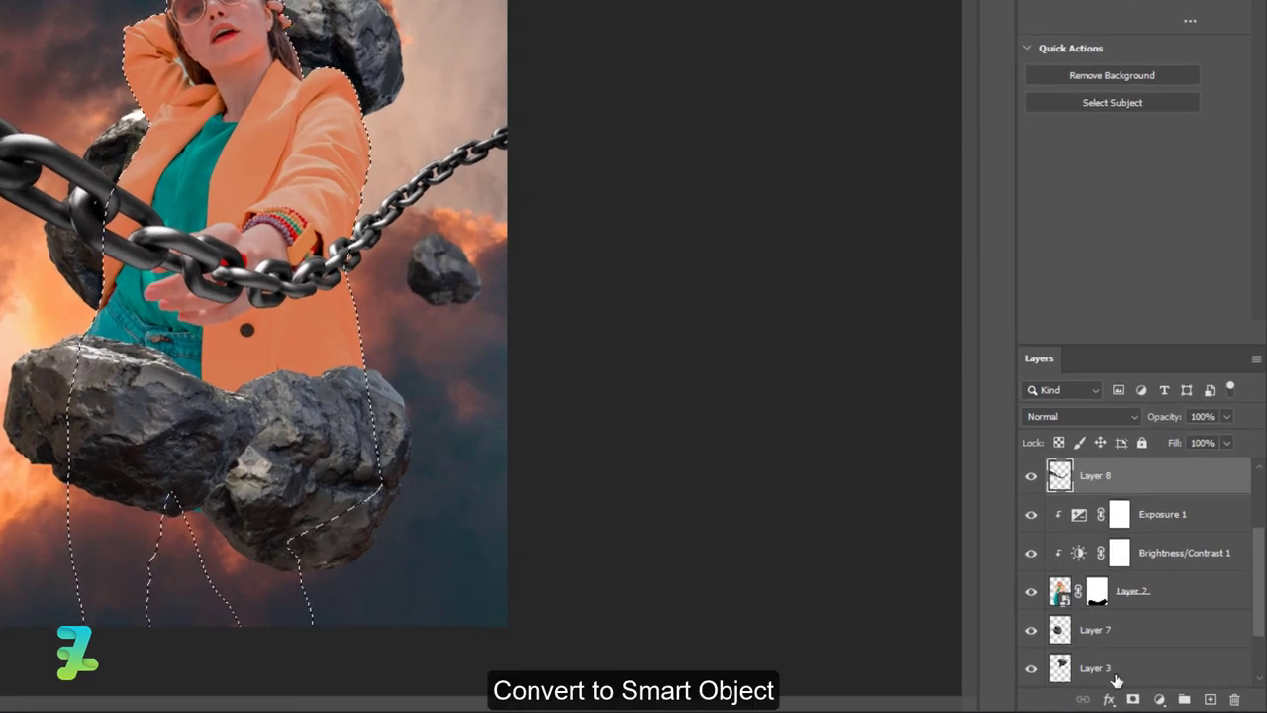
click(1136, 699)
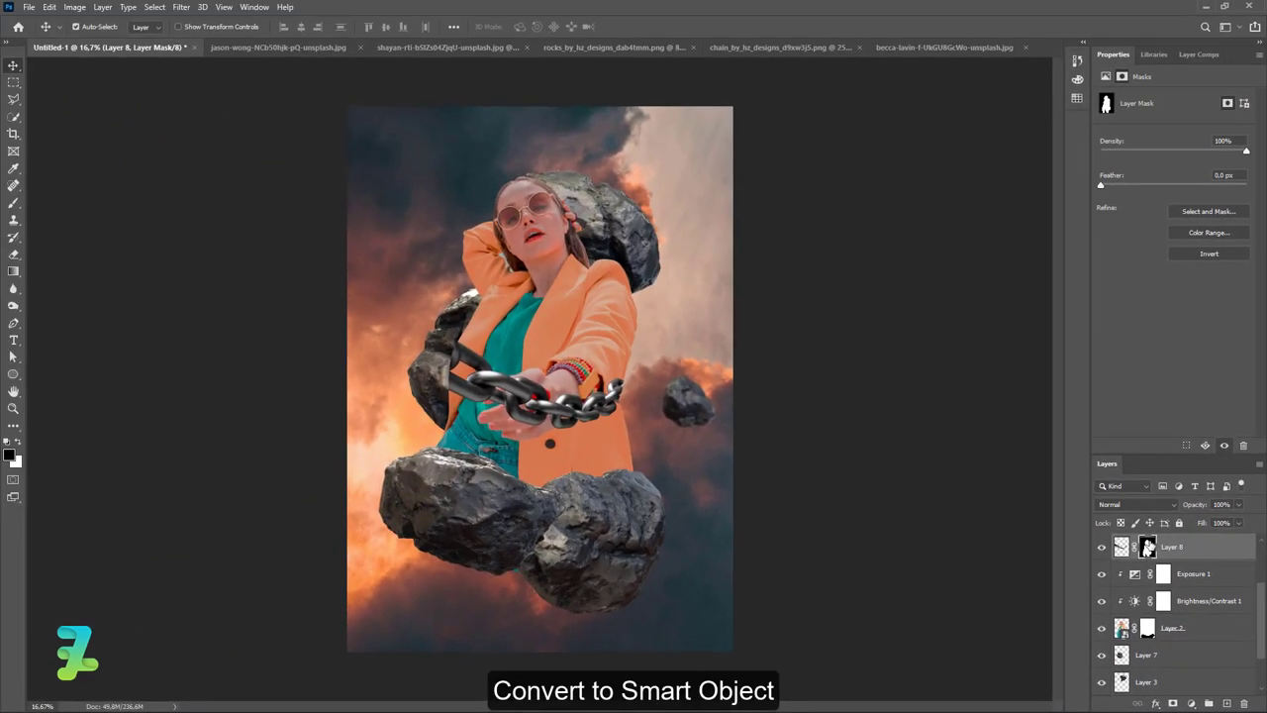
key(ctrl+i)
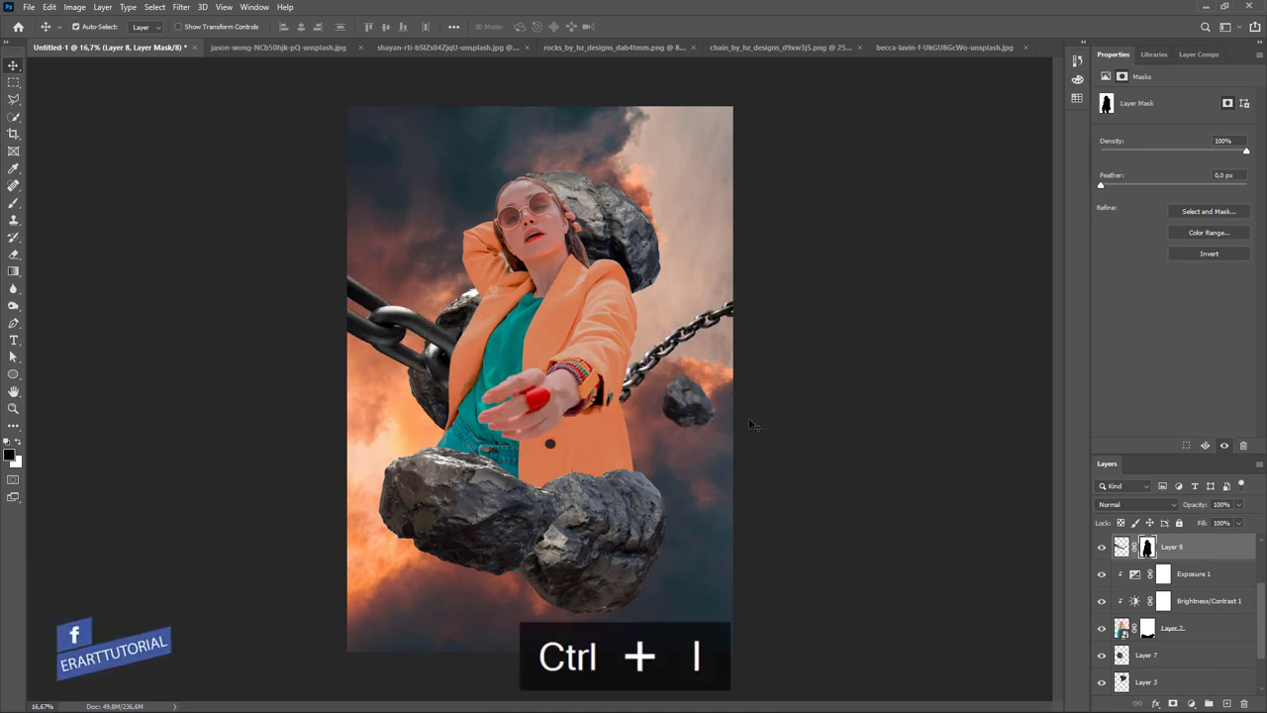
key(ctrl+equal)
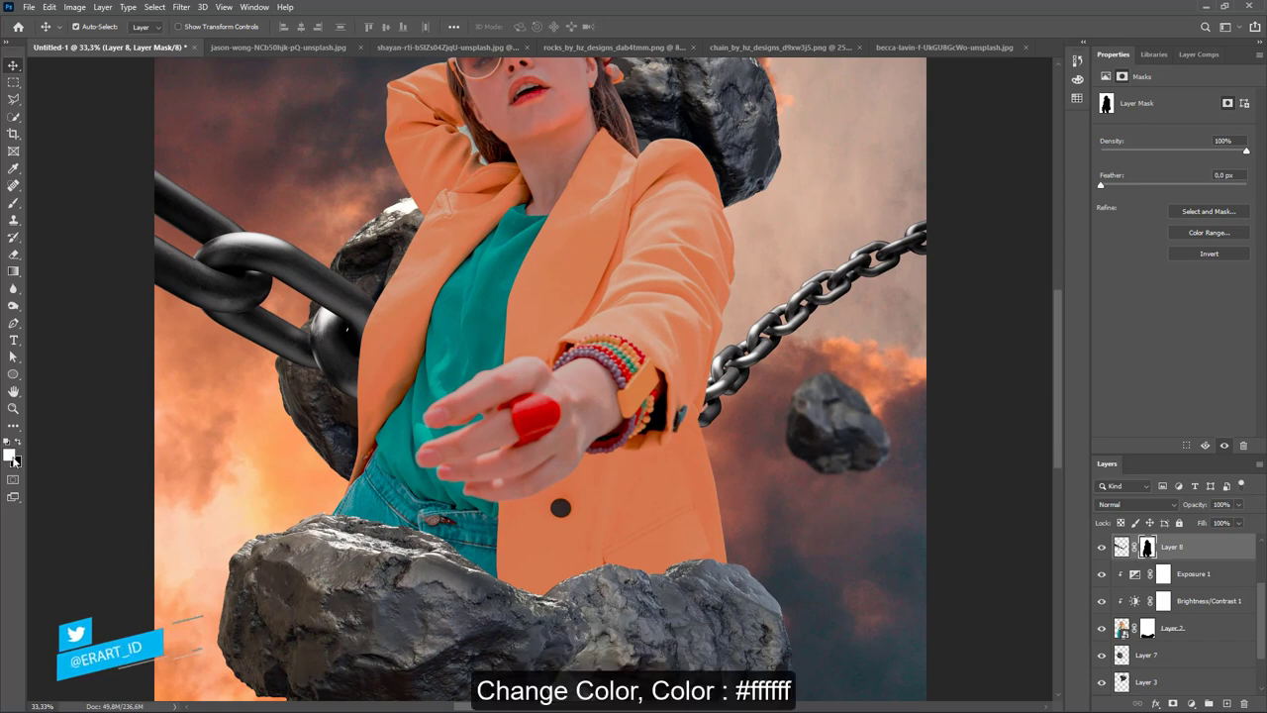
Set up the Brush tool with 100% hardness for mask painting.
click(12, 452)
click(1049, 204)
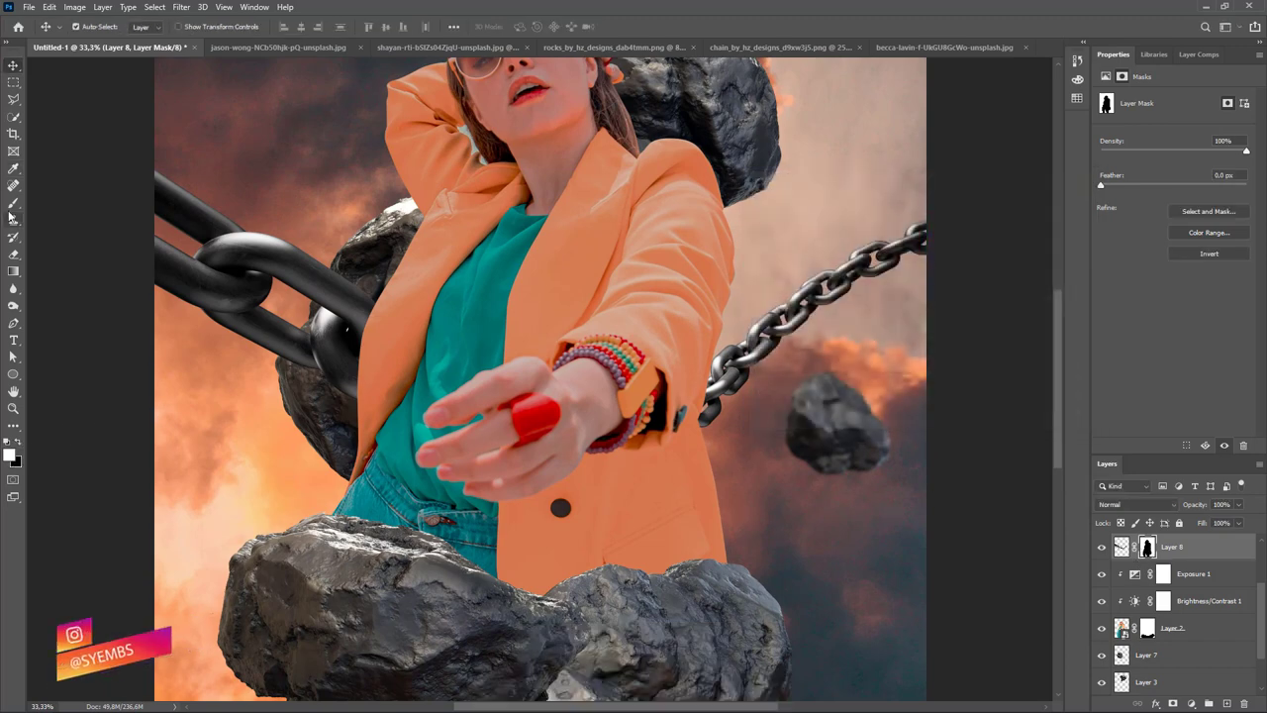
click(13, 203)
click(92, 30)
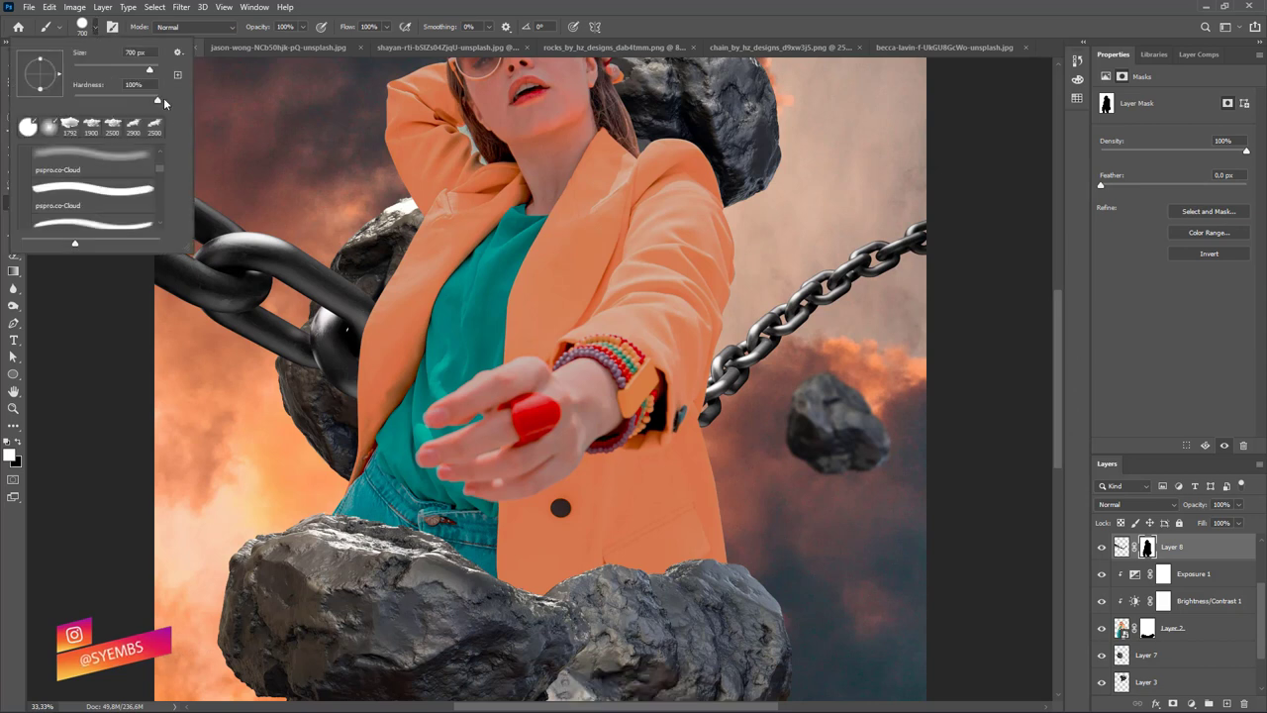
click(129, 85)
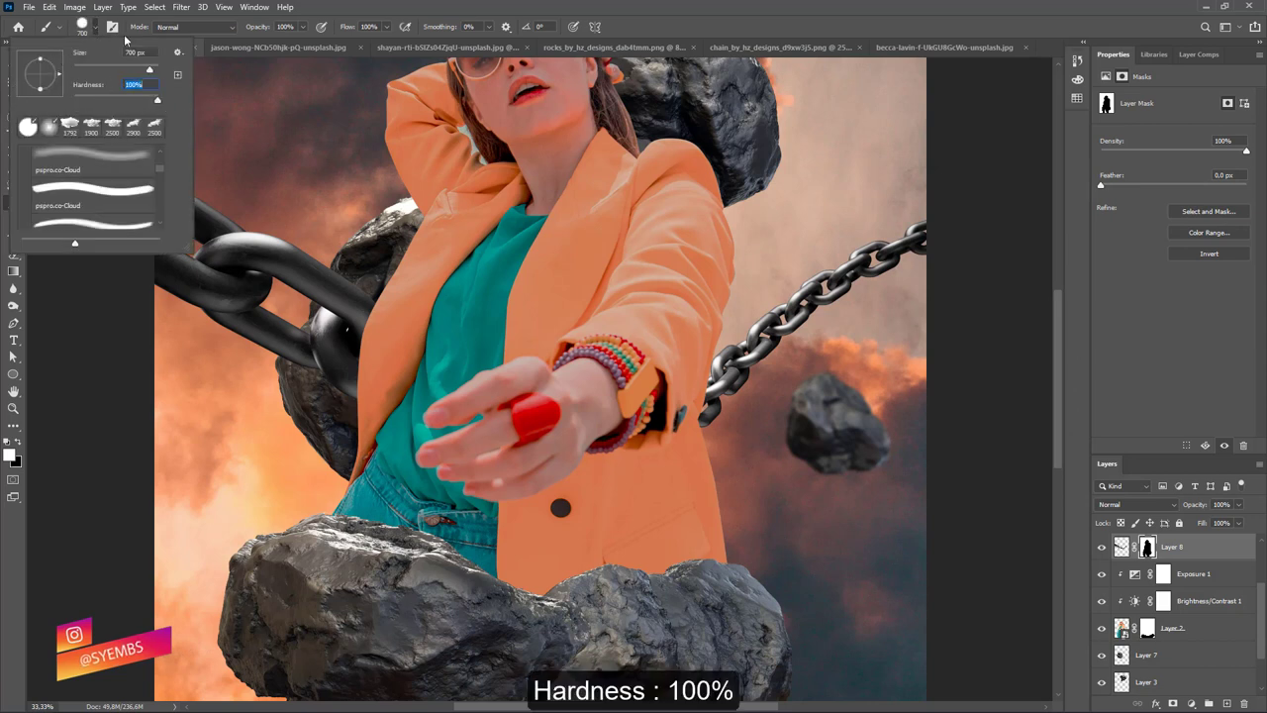
key(Return)
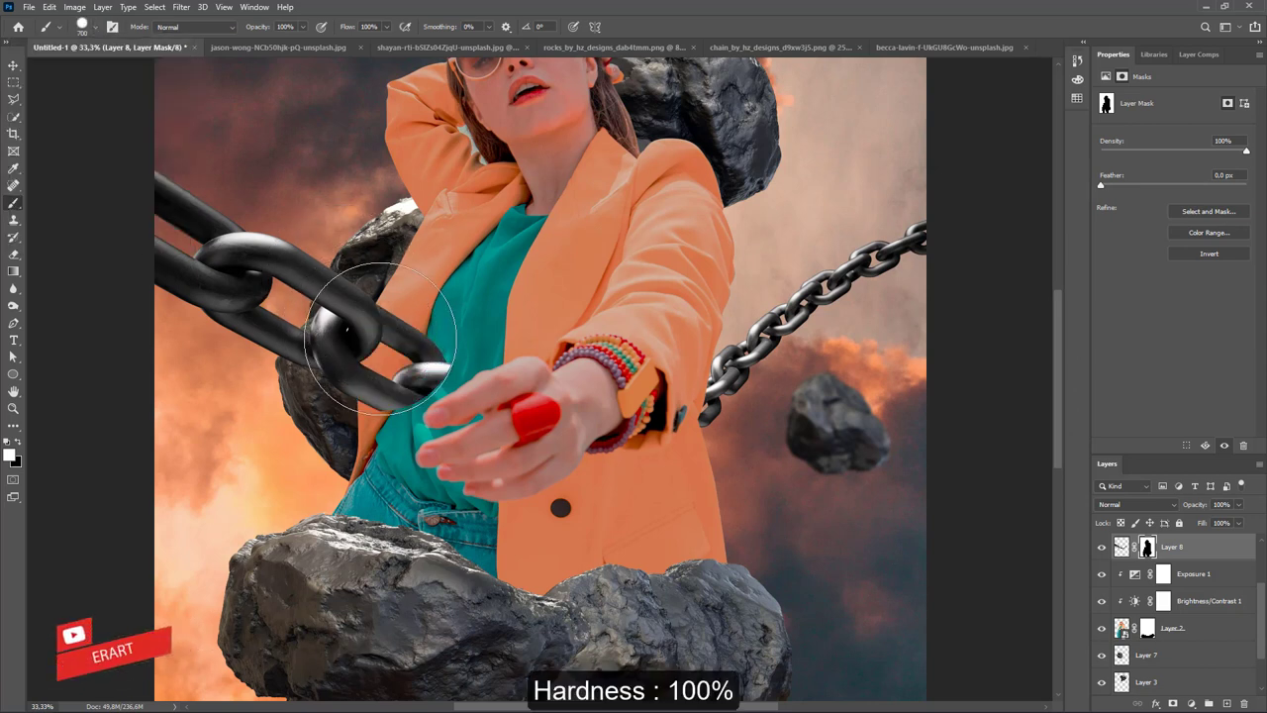
Paint Layer 8's mask to show the left chain link over the teal shirt, undoing a bad stroke.
key(ctrl+equal)
key(ctrl+equal)
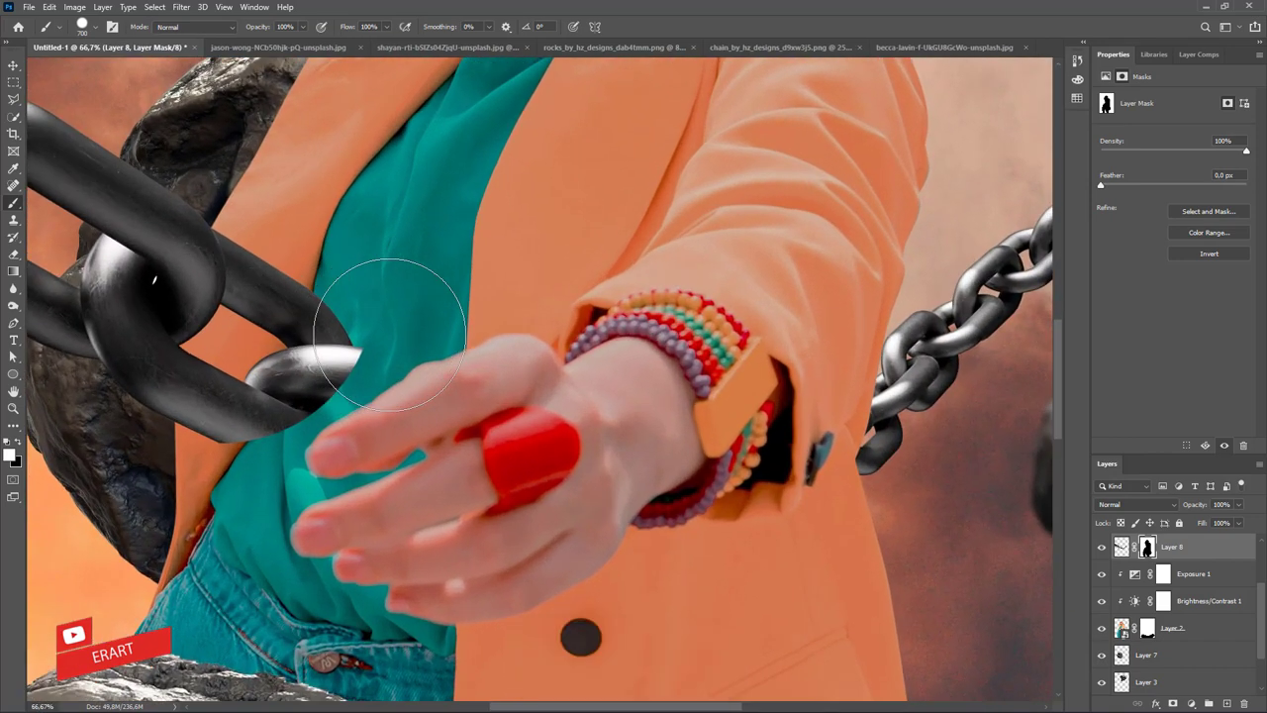
key(bracketright)
key(bracketleft)
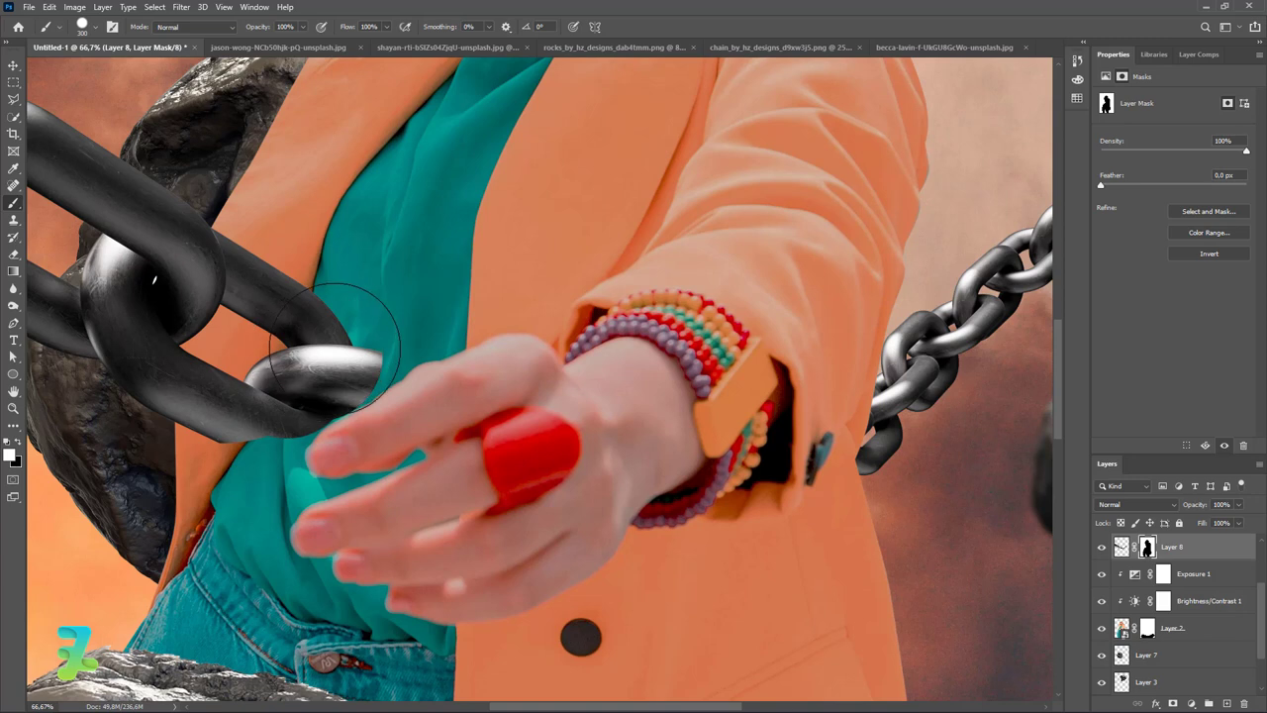
drag(335, 346, 367, 317)
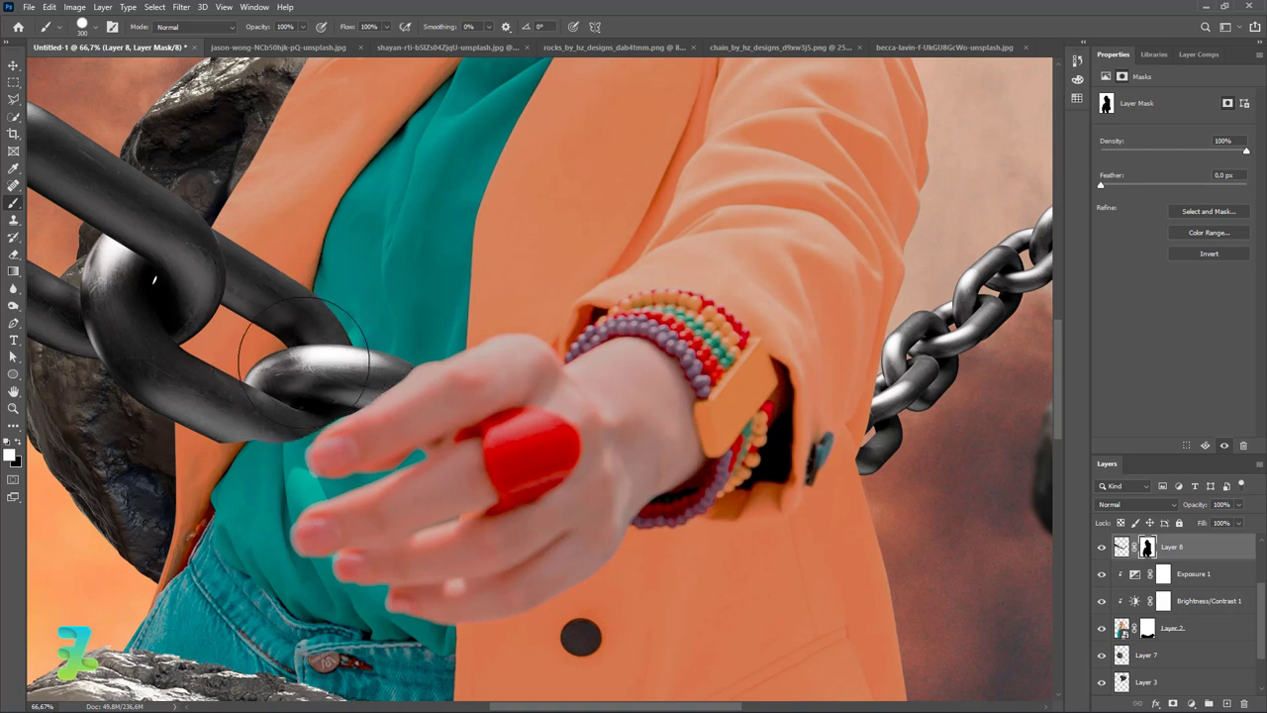
drag(240, 401, 241, 424)
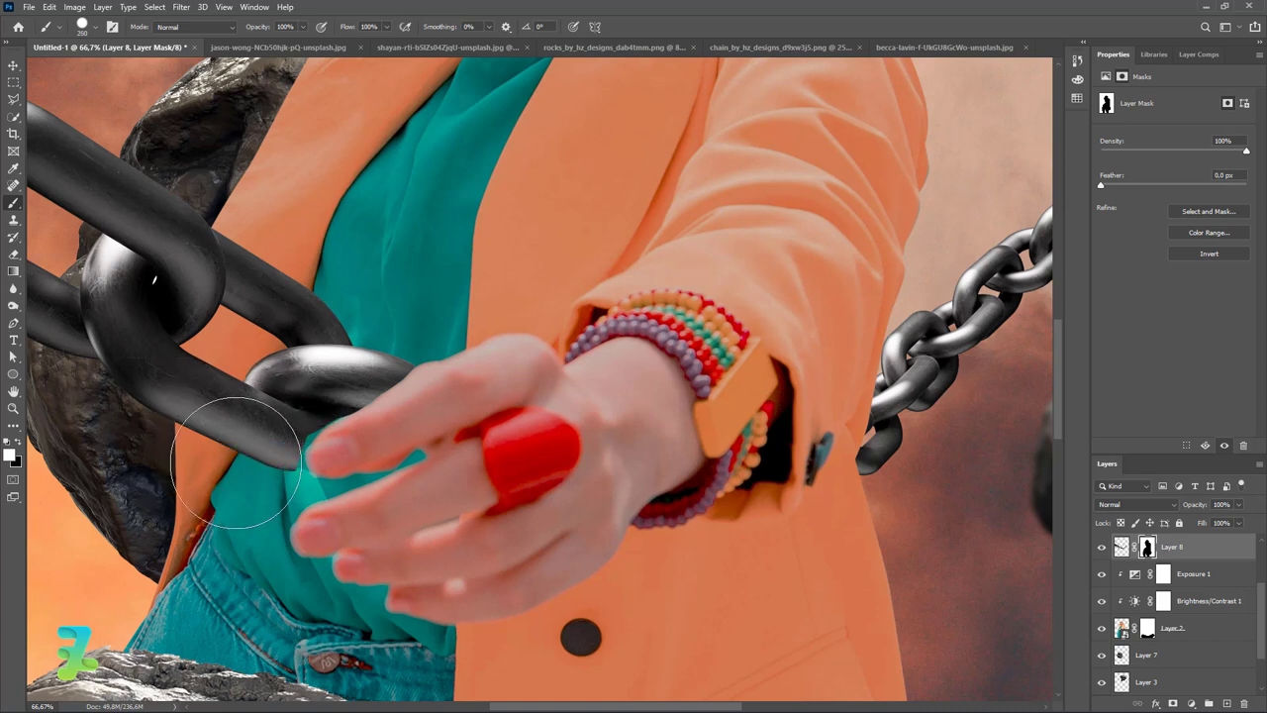
key(bracketleft)
key(bracketleft)
key(bracketleft)
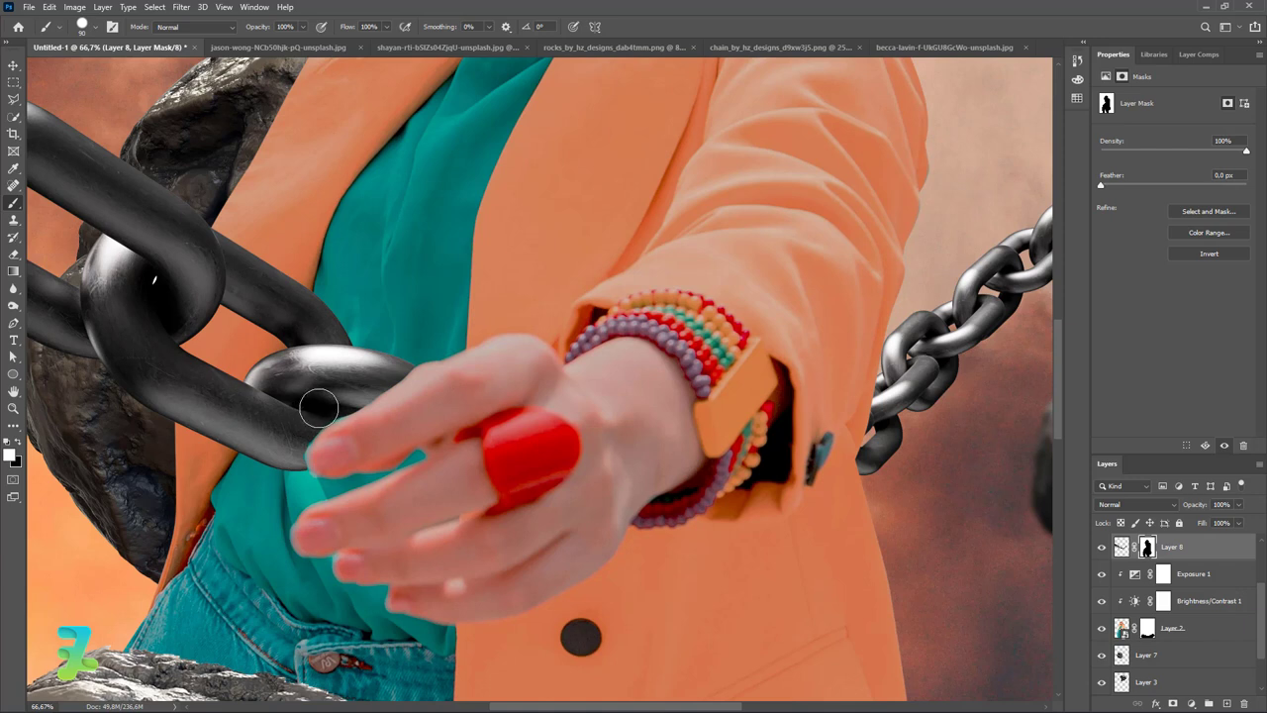
key(ctrl+z)
key(ctrl+equal)
key(ctrl+equal)
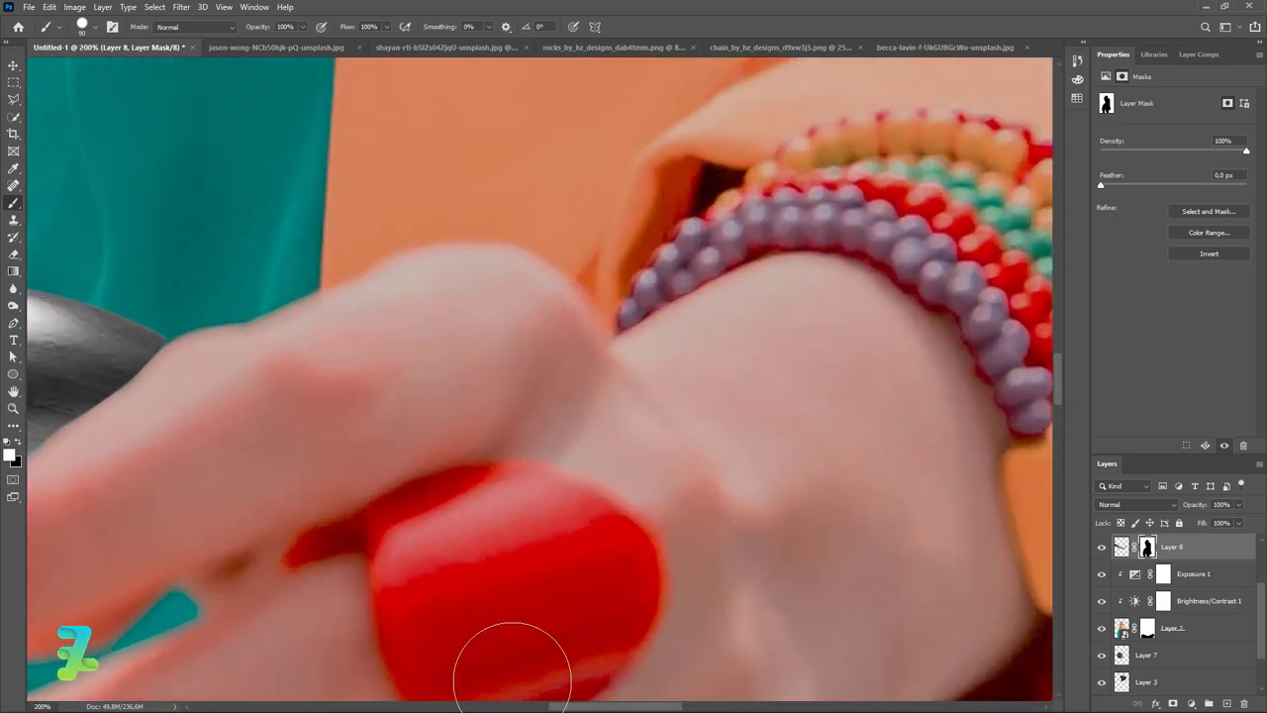
At 200% zoom, paint Layer 8's mask to reveal the dark chain between her fingers.
scroll(553, 708, left, 5)
scroll(565, 523, left, 3)
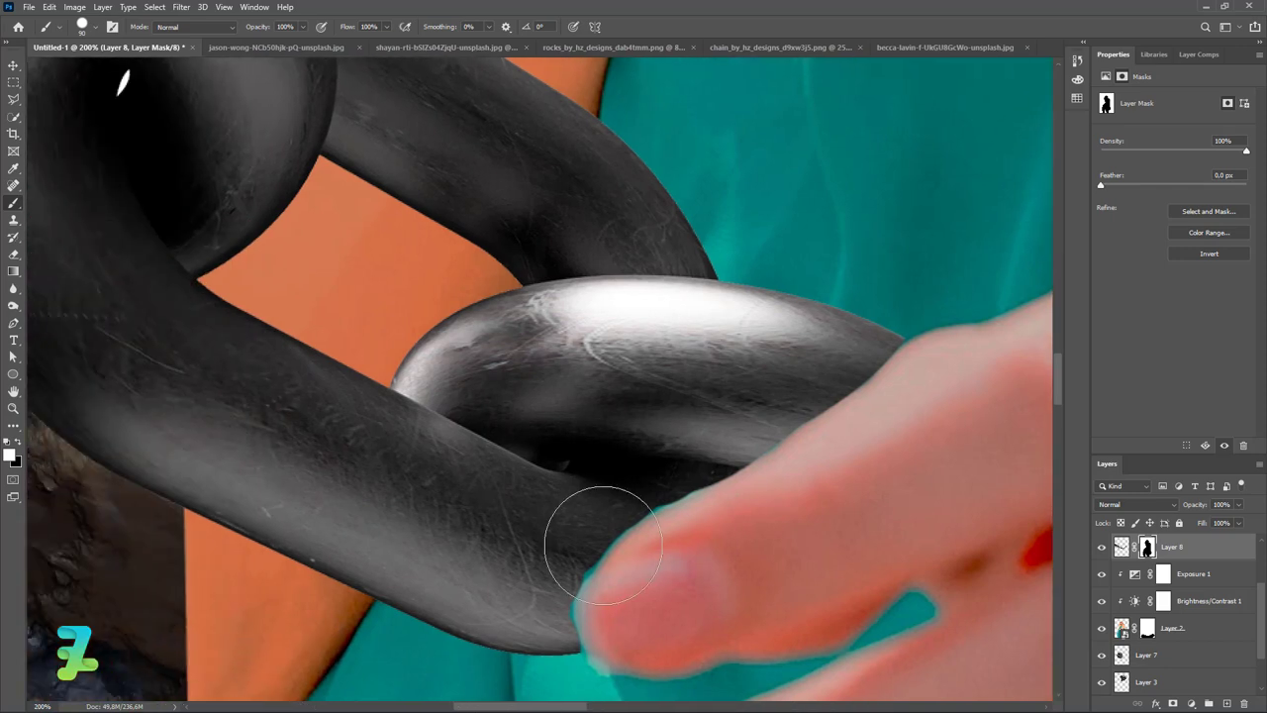
scroll(636, 403, down, 2)
scroll(626, 310, down, 2)
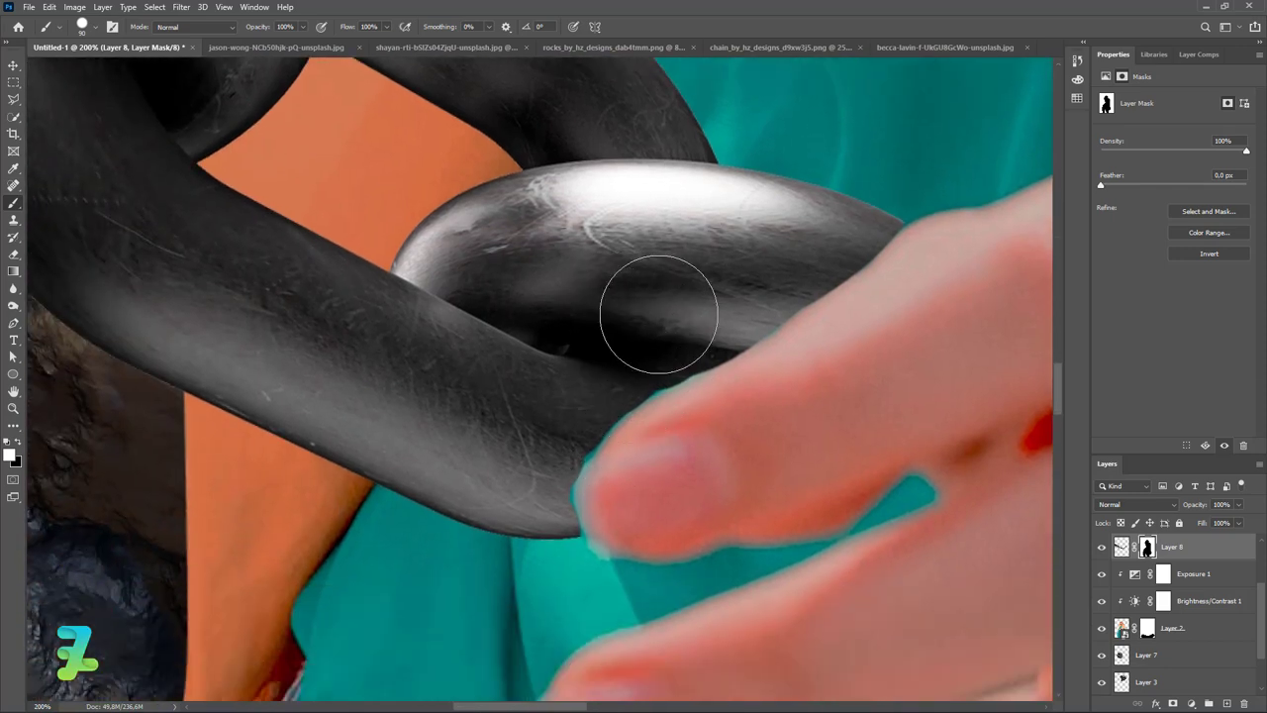
key(bracketleft)
key(bracketleft)
key(bracketleft)
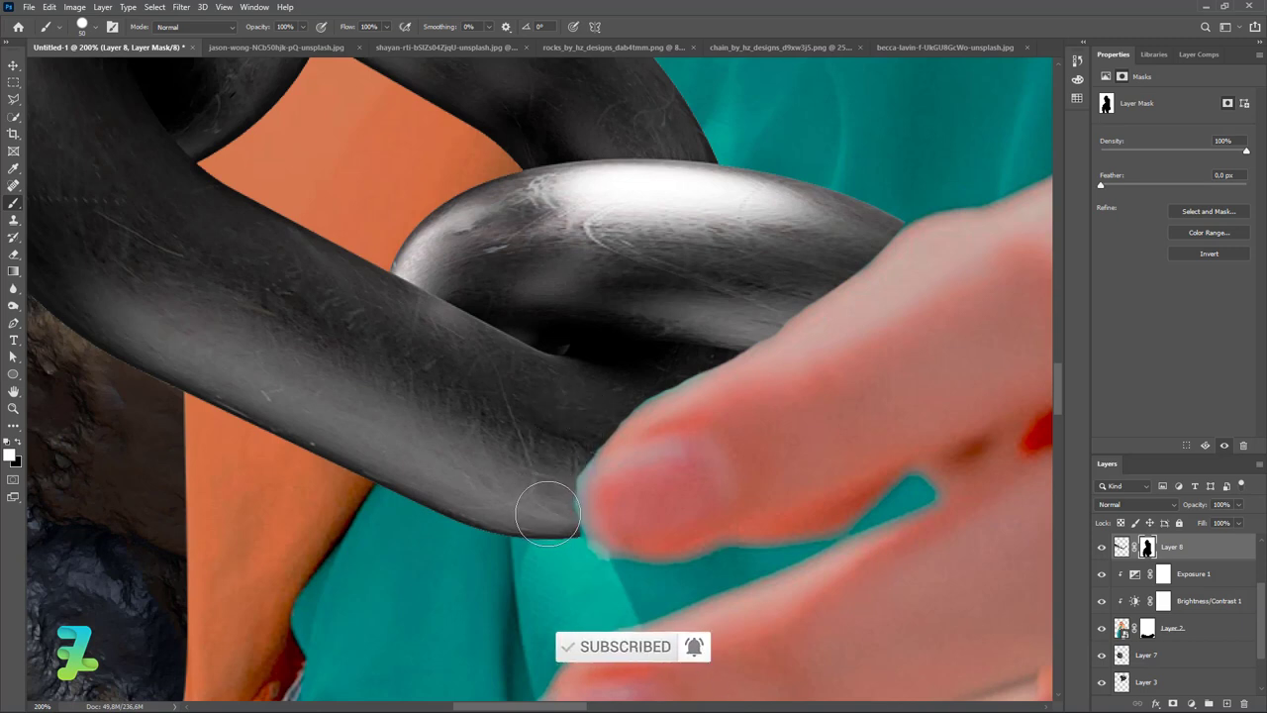
click(912, 491)
drag(910, 493, 758, 553)
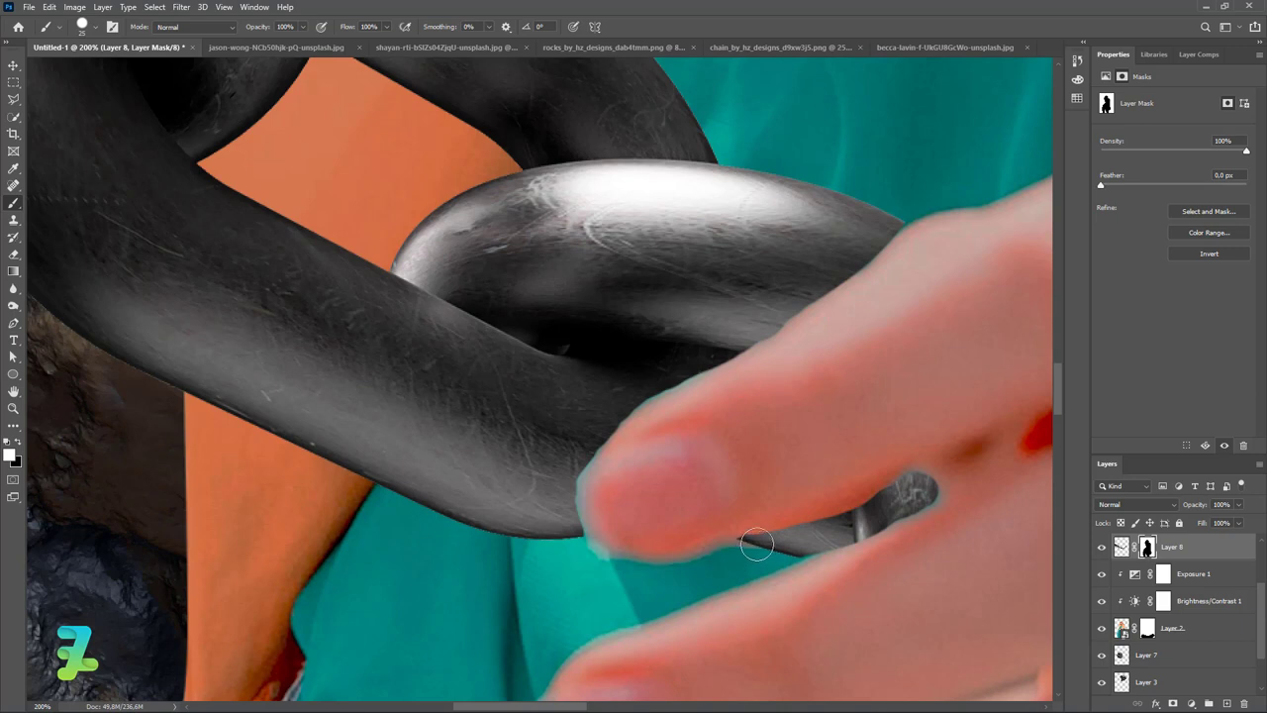
Reveal the chain along the bracelet's lower edge, undoing stray strokes.
scroll(535, 692, right, 10)
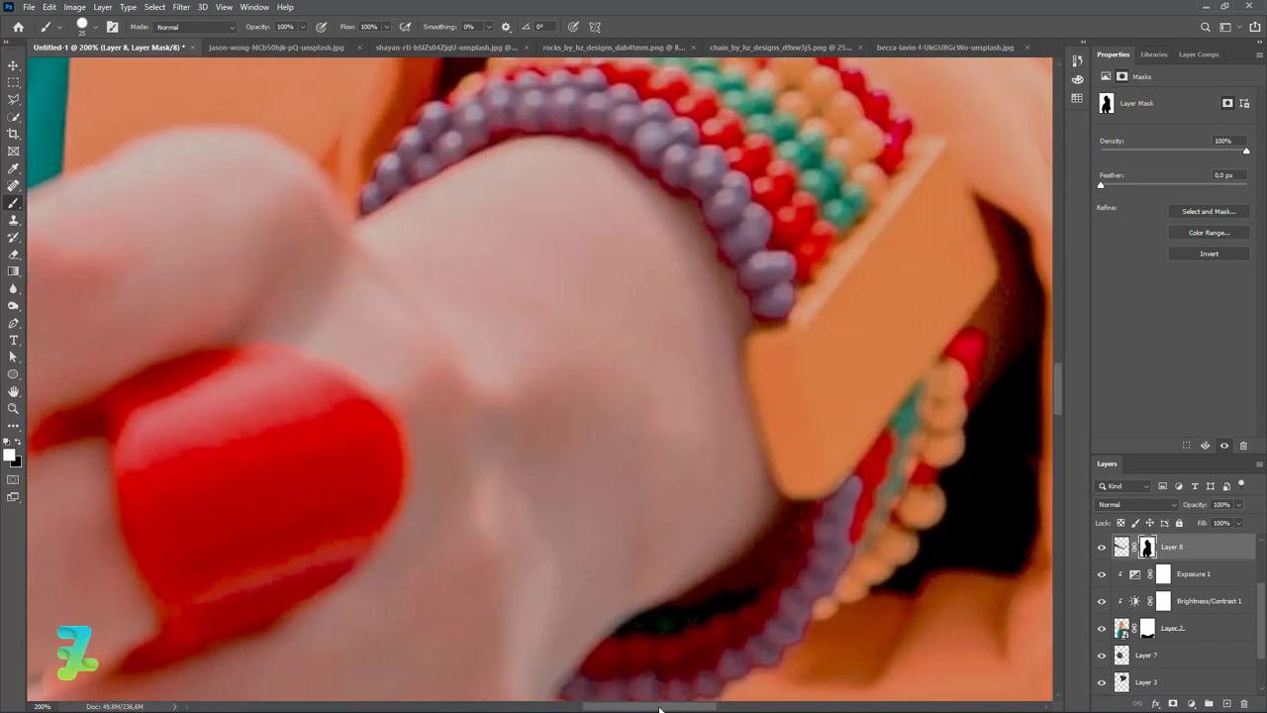
scroll(777, 484, down, 3)
scroll(777, 484, down, 2)
drag(812, 509, 891, 464)
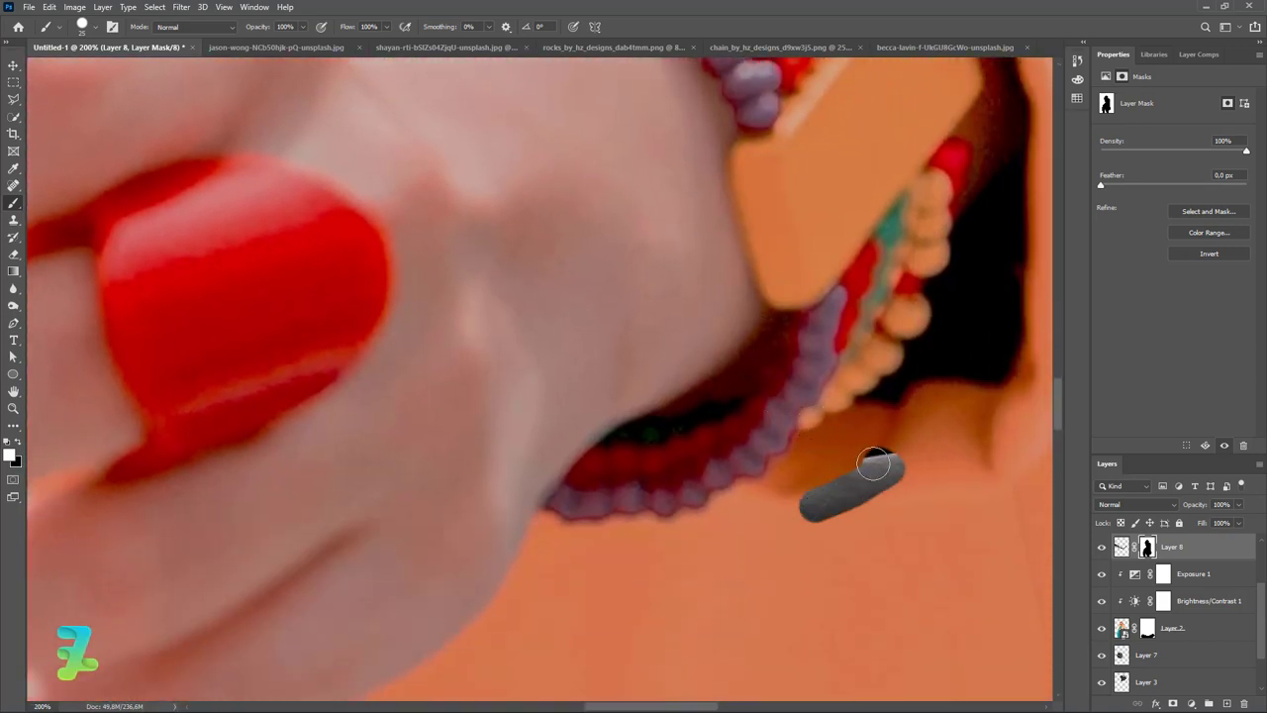
drag(930, 420, 854, 455)
key(ctrl+z)
key(ctrl+z)
mouse_move(908, 514)
mouse_down()
mouse_move(818, 528)
mouse_move(645, 520)
mouse_move(552, 543)
mouse_up()
mouse_move(627, 558)
mouse_down()
mouse_move(726, 588)
mouse_move(692, 615)
mouse_up()
With a 100-pixel brush, paint Layer 8's mask so the chain loops under the wrist over the jacket.
key(ctrl+minus)
key(ctrl+minus)
key(ctrl+minus)
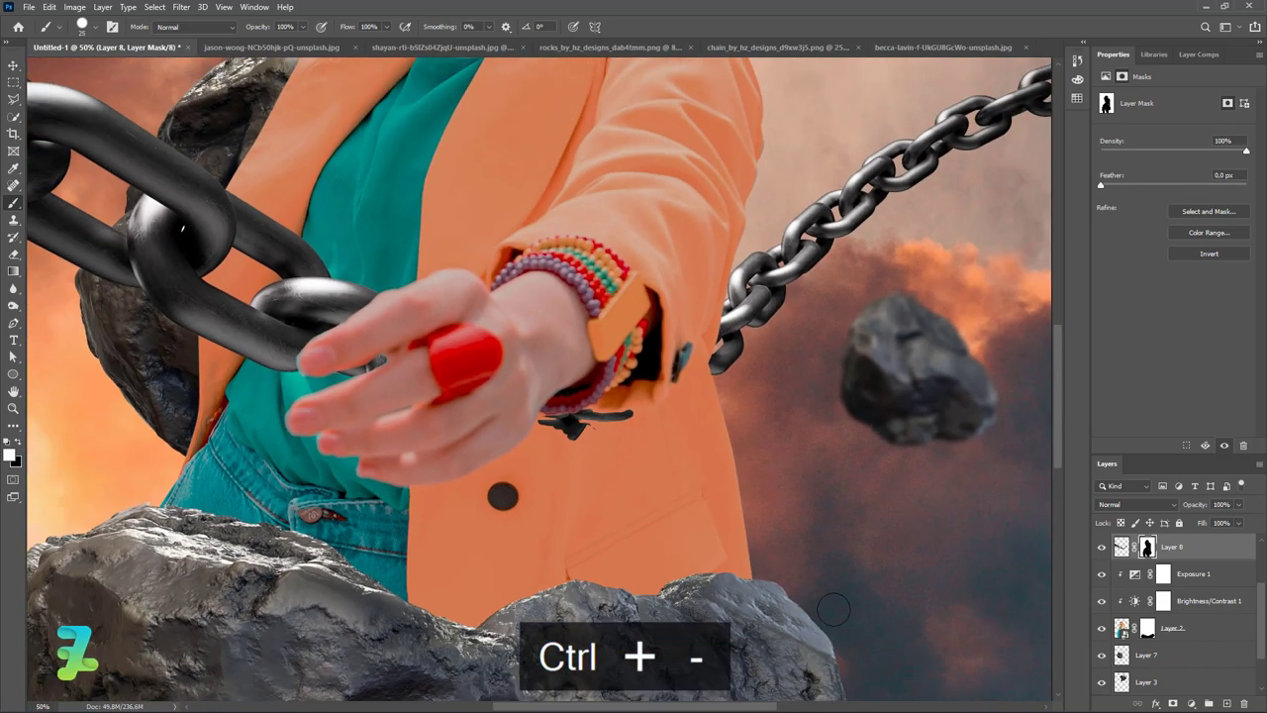
key(ctrl+equal)
key(ctrl+equal)
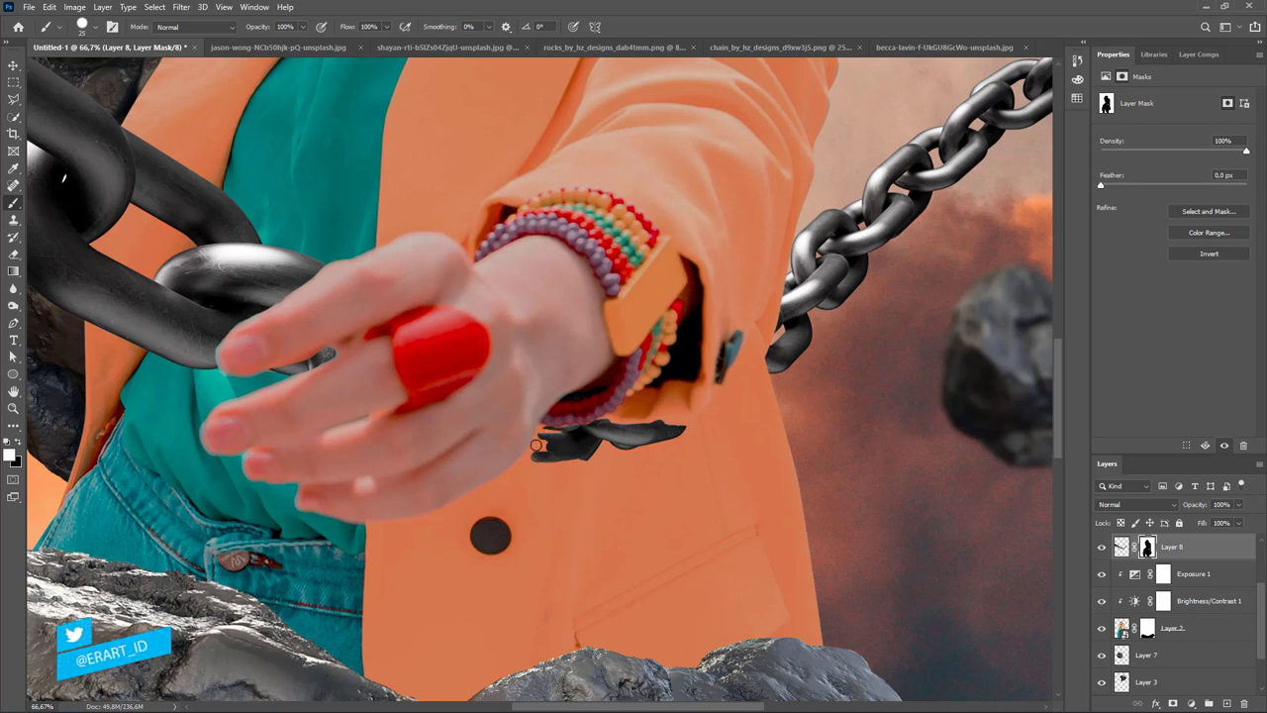
key(bracketright)
key(bracketright)
key(bracketright)
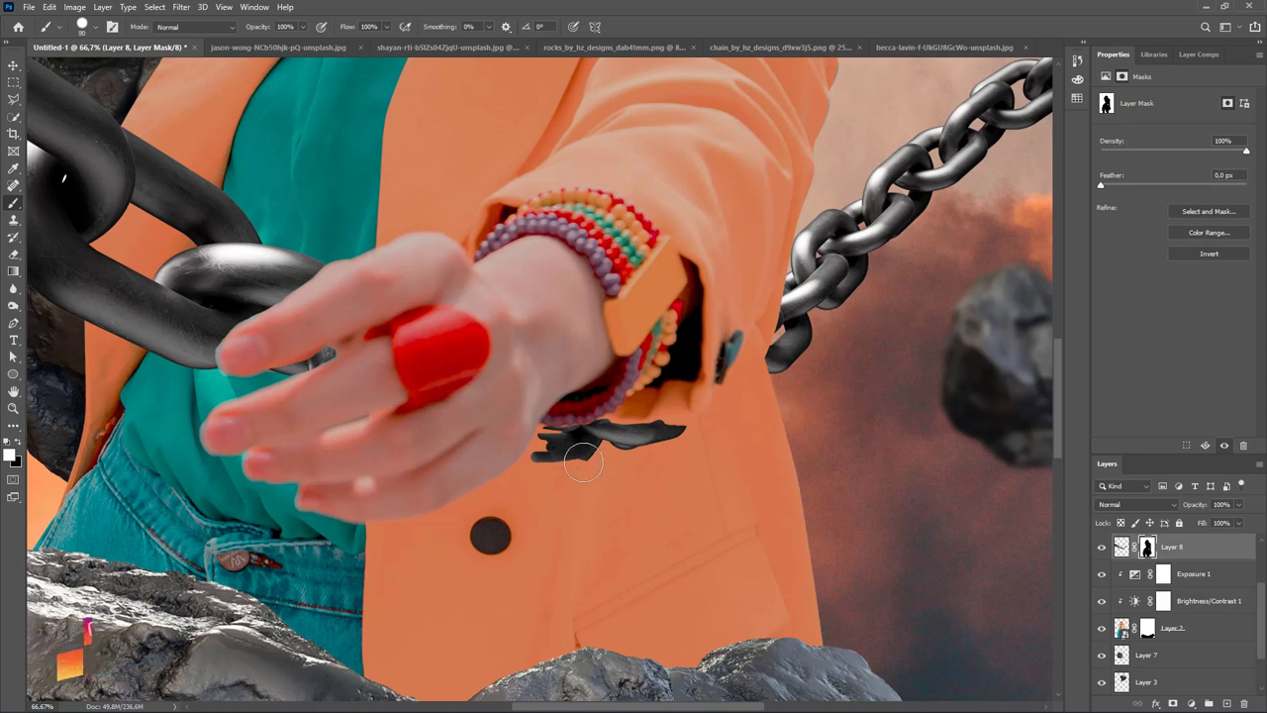
mouse_move(582, 461)
mouse_down()
mouse_move(667, 452)
mouse_move(618, 457)
mouse_up()
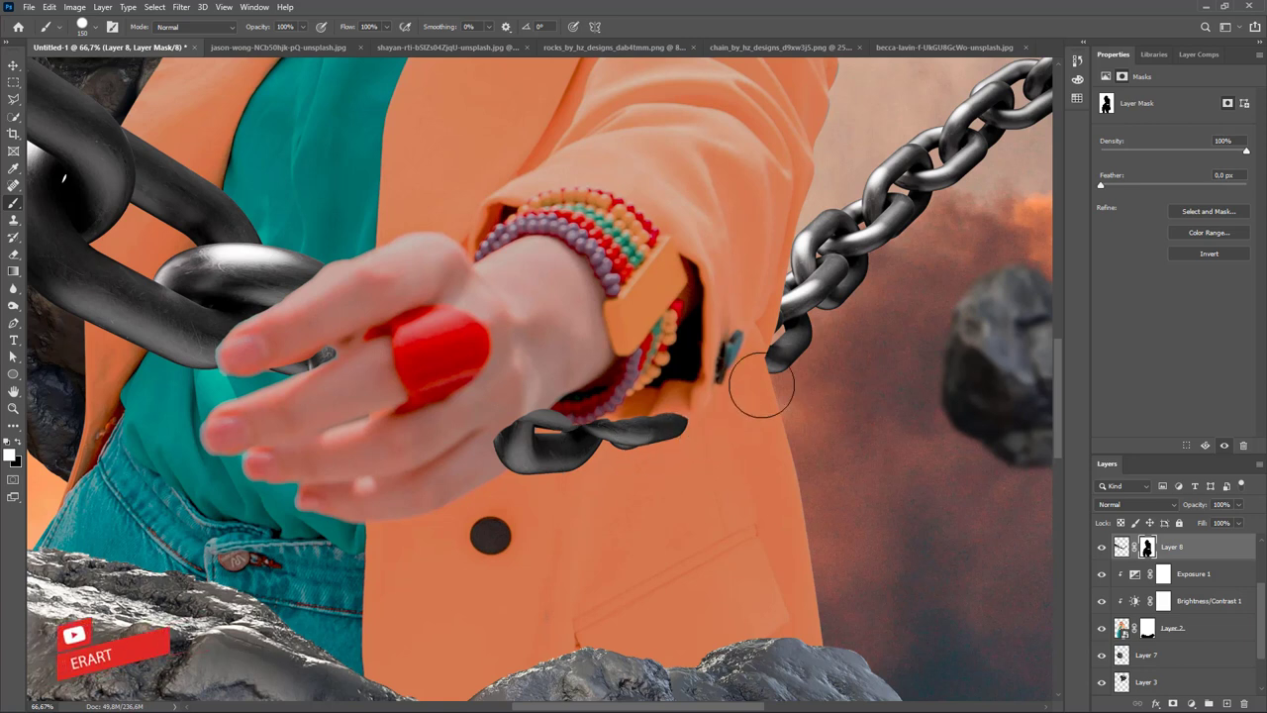
mouse_move(758, 385)
mouse_down()
mouse_move(804, 302)
mouse_move(773, 400)
mouse_up()
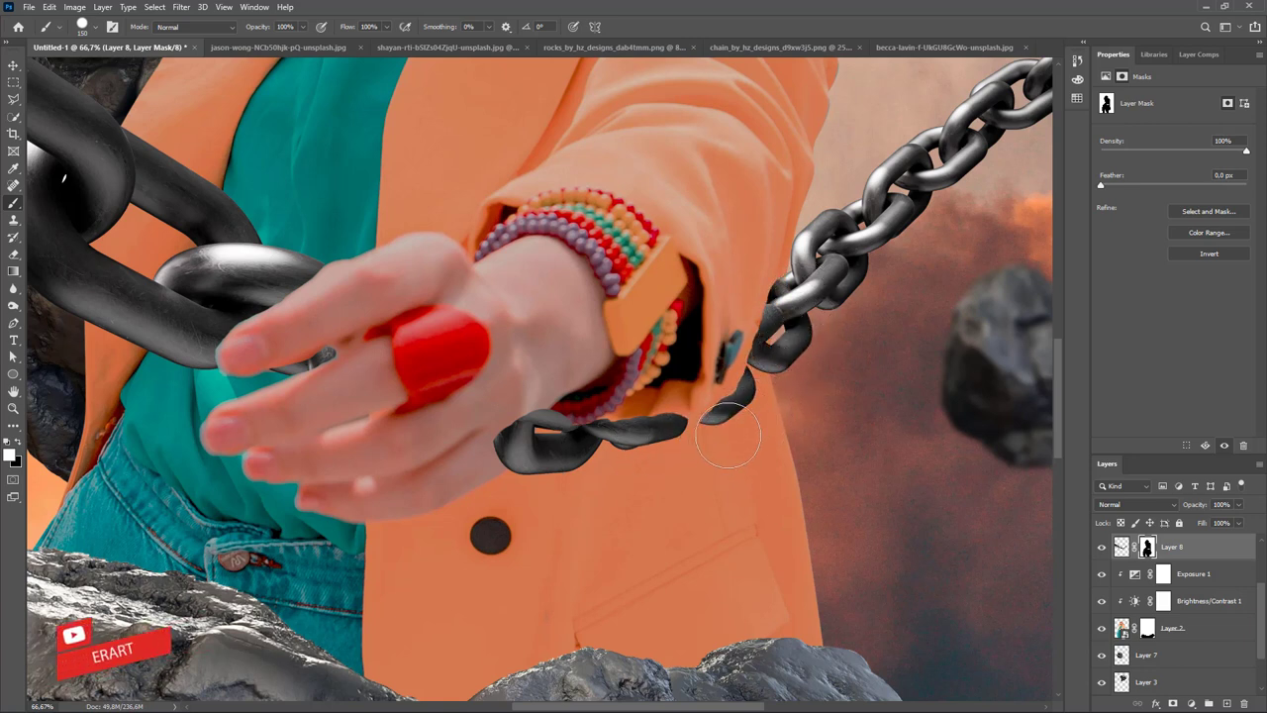
mouse_move(728, 435)
mouse_down()
mouse_move(713, 435)
mouse_move(737, 416)
mouse_move(713, 444)
mouse_up()
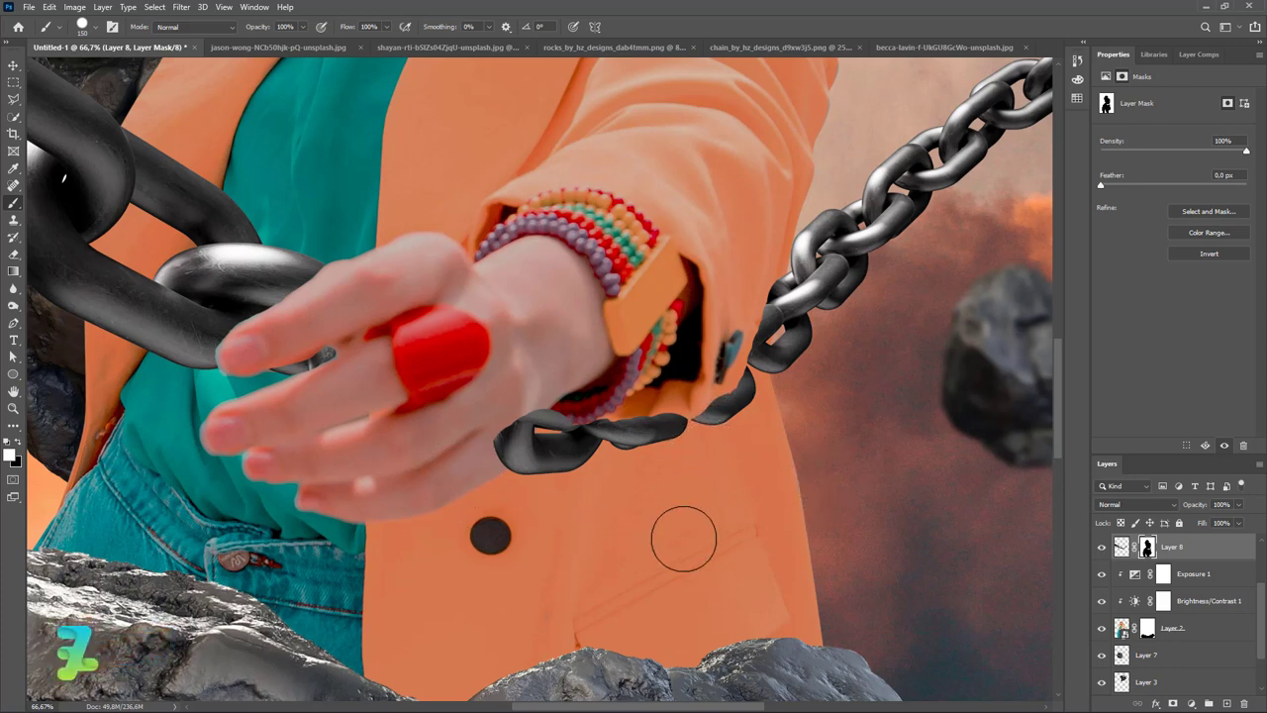
key(ctrl+equal)
key(ctrl+equal)
key(ctrl+minus)
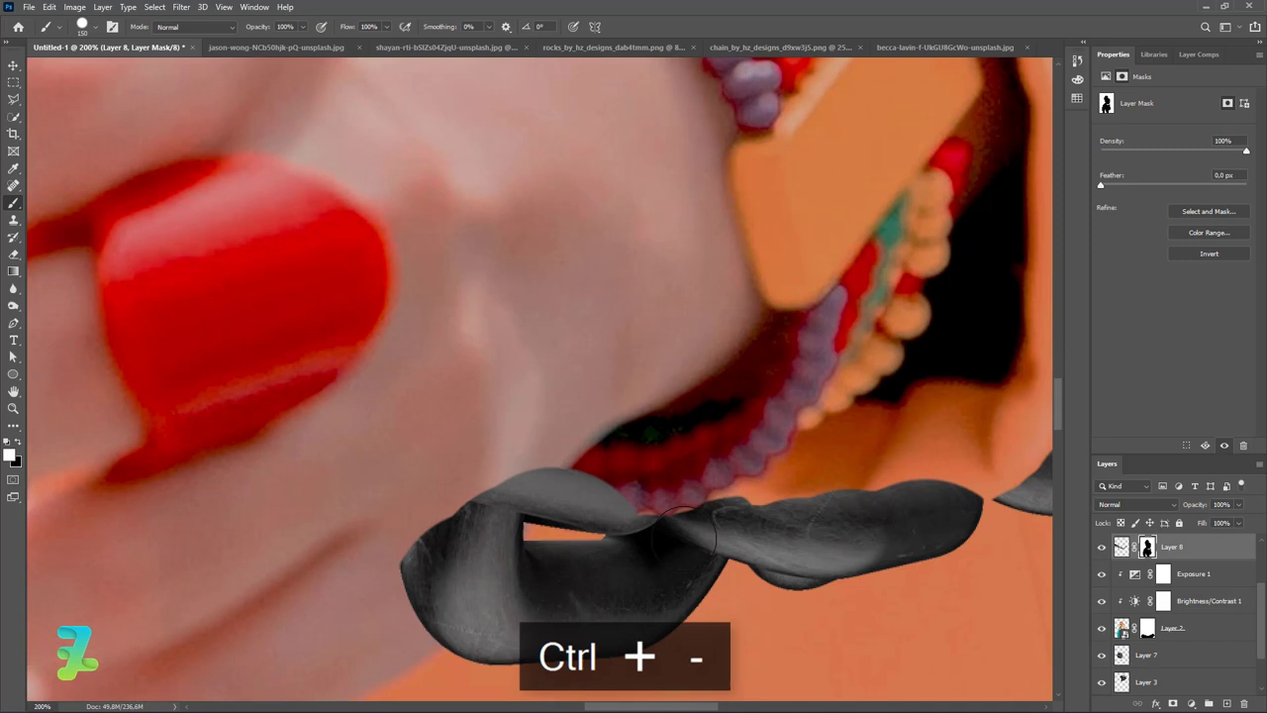
Paint white on Layer 8's mask so the hand covers the chain's left end, then zoom out.
click(9, 453)
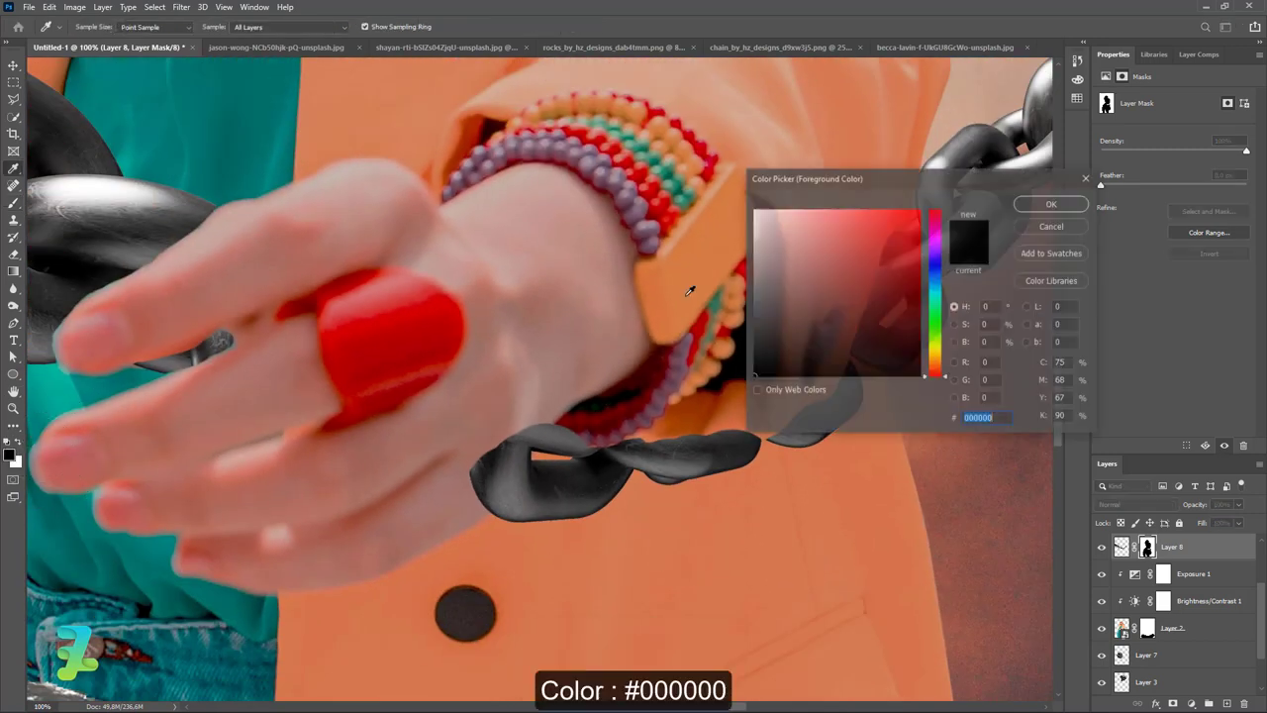
click(1052, 204)
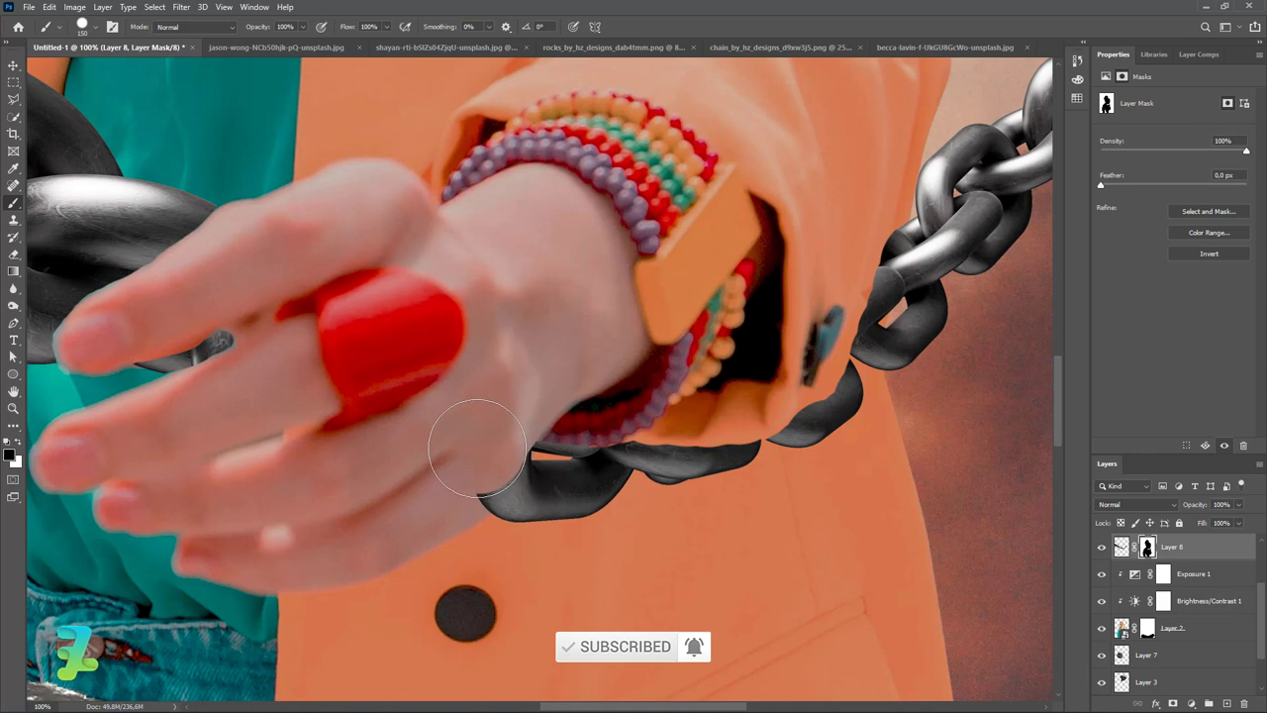
mouse_move(477, 450)
mouse_down()
mouse_move(467, 472)
mouse_move(497, 417)
mouse_up()
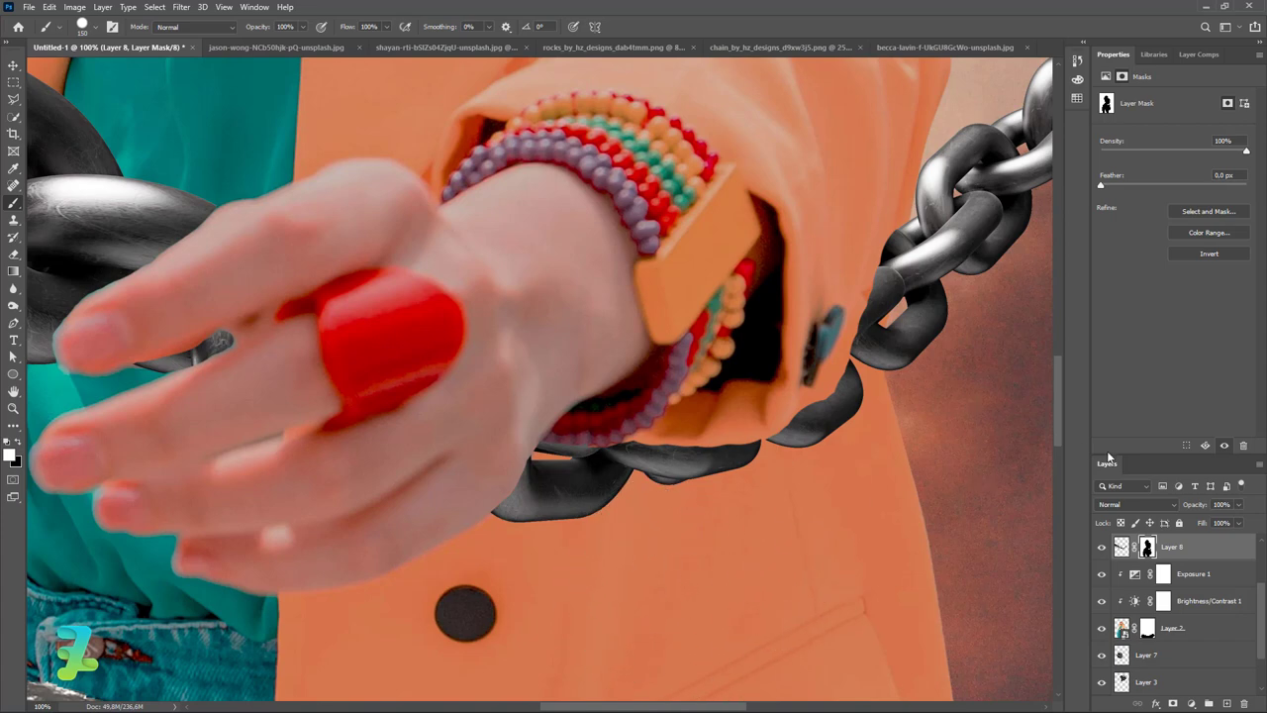
key(ctrl+minus)
key(ctrl+minus)
key(ctrl+minus)
key(ctrl+minus)
key(ctrl+minus)
key(ctrl+minus)
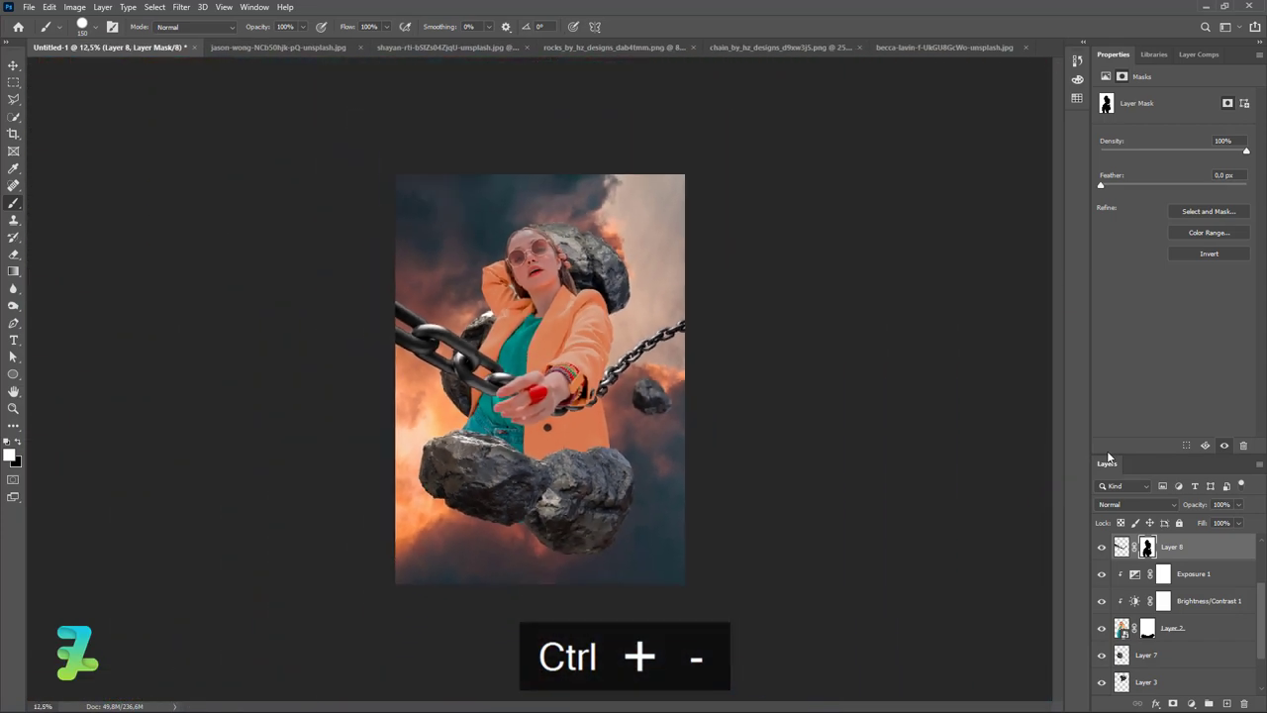
Paste the slogan into a new text layer and move it near the poster's top.
key(ctrl+equal)
key(ctrl+equal)
key(ctrl+minus)
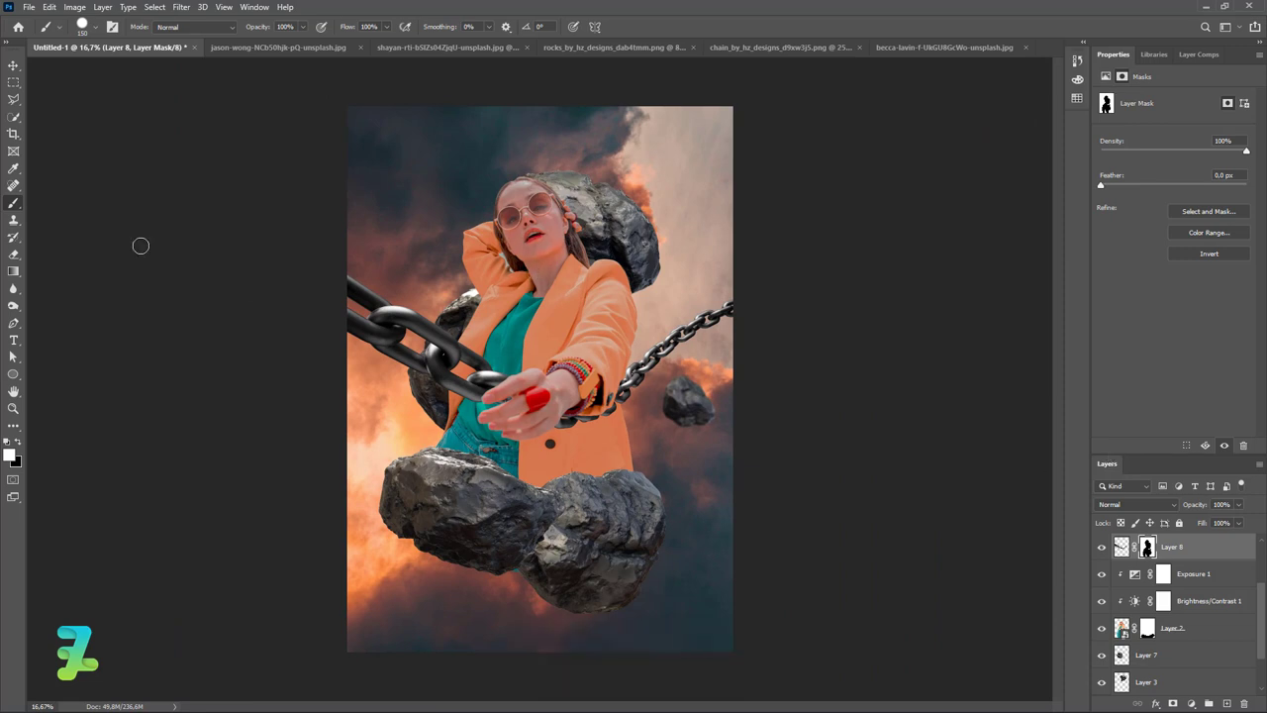
click(13, 66)
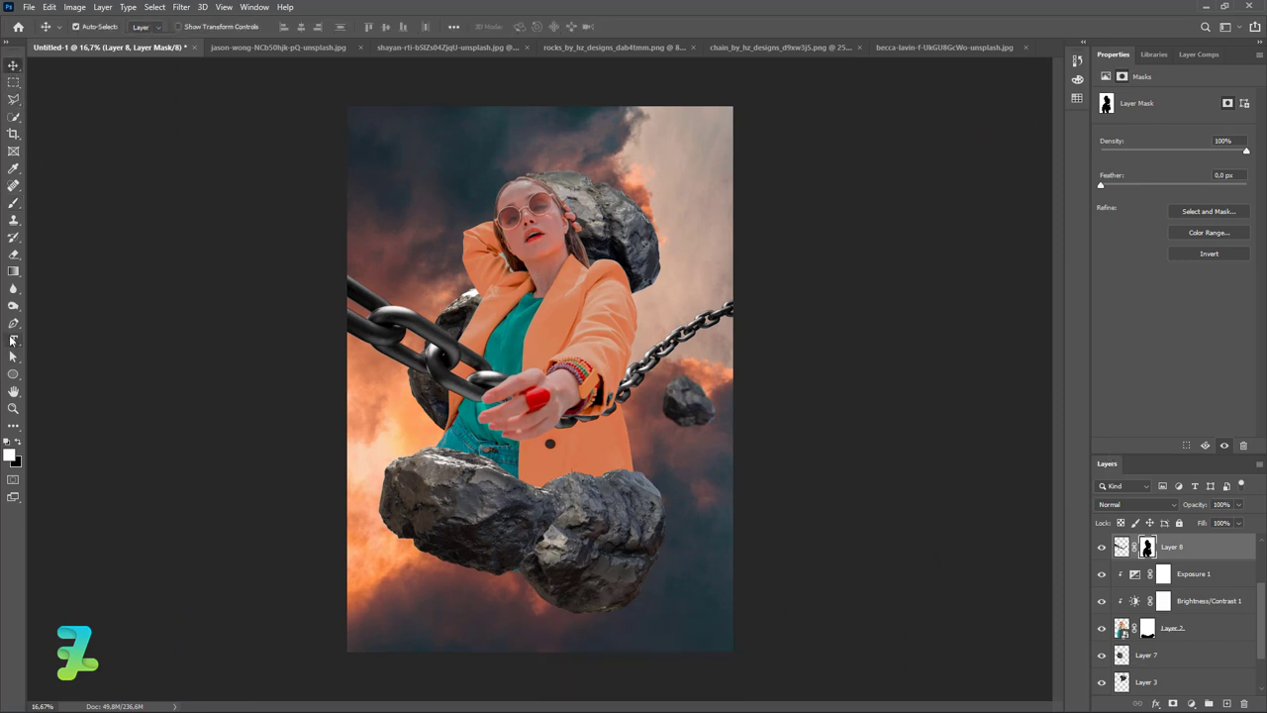
click(12, 339)
click(404, 228)
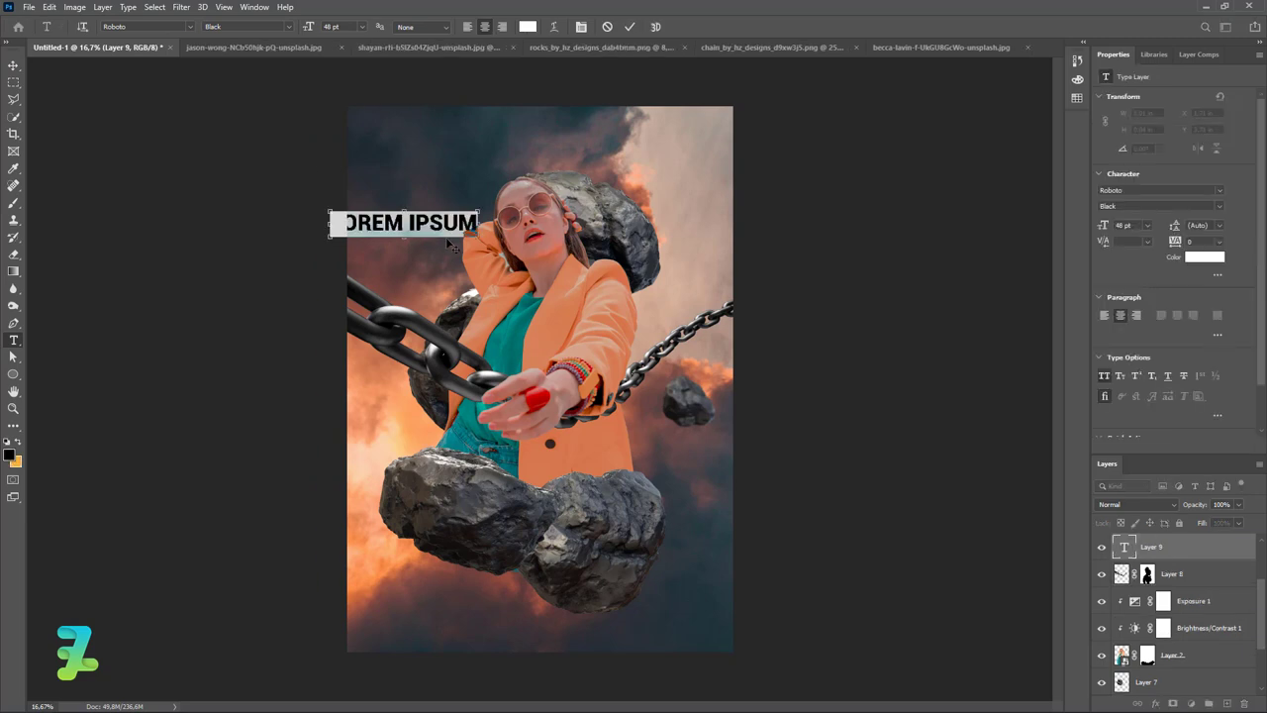
key(ctrl+v)
click(13, 66)
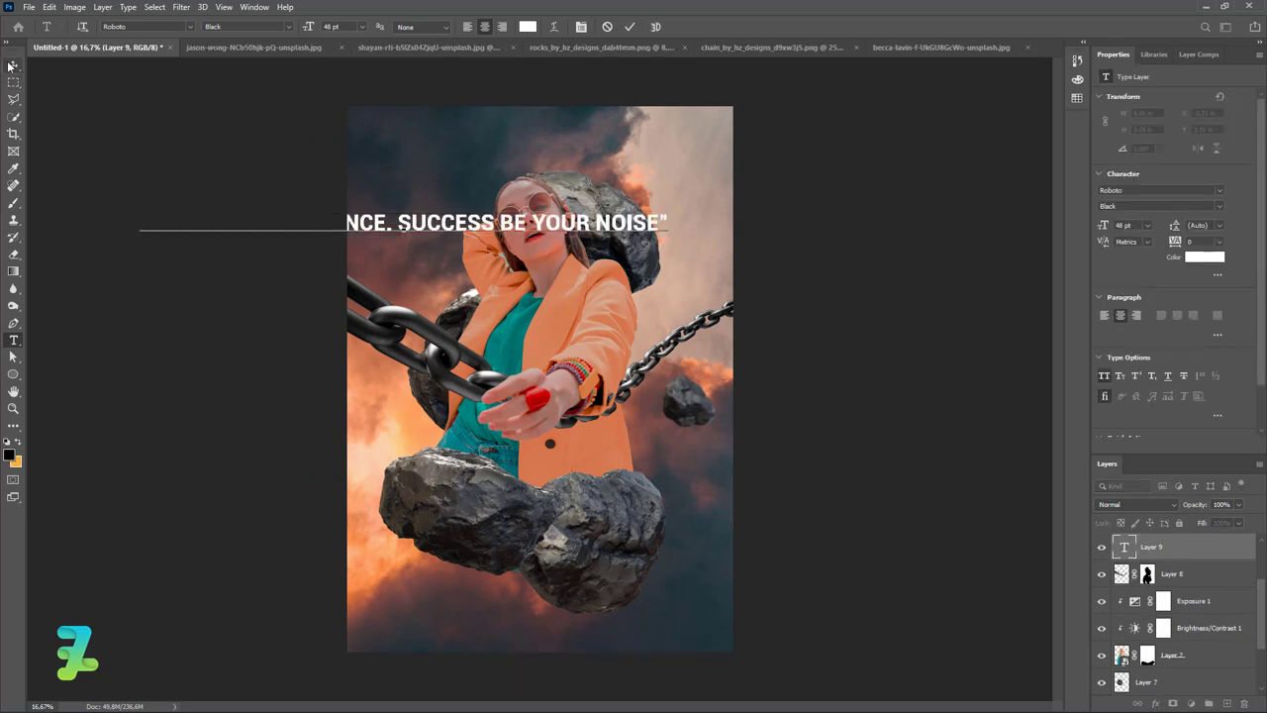
drag(403, 249, 754, 234)
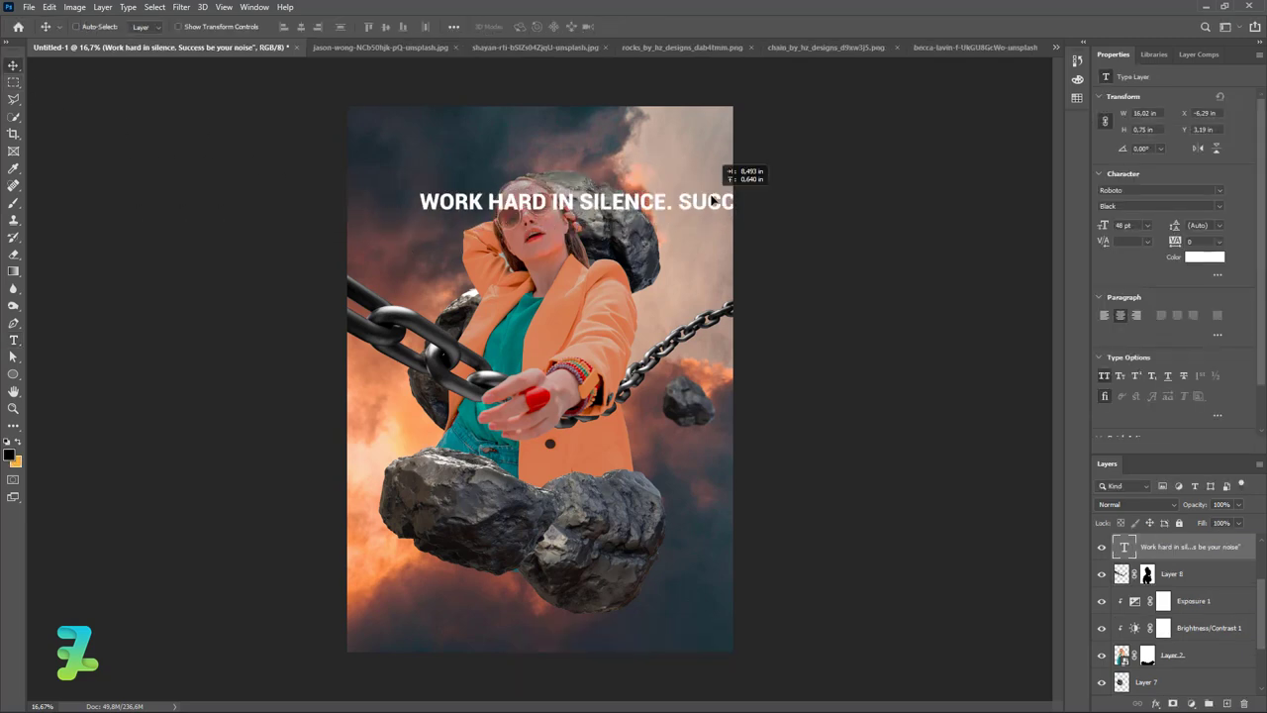
Break the text into WORK / HARD IN / SILENCE. and delete 'SUCCESS BE YOUR NOISE'.
double_click(1125, 547)
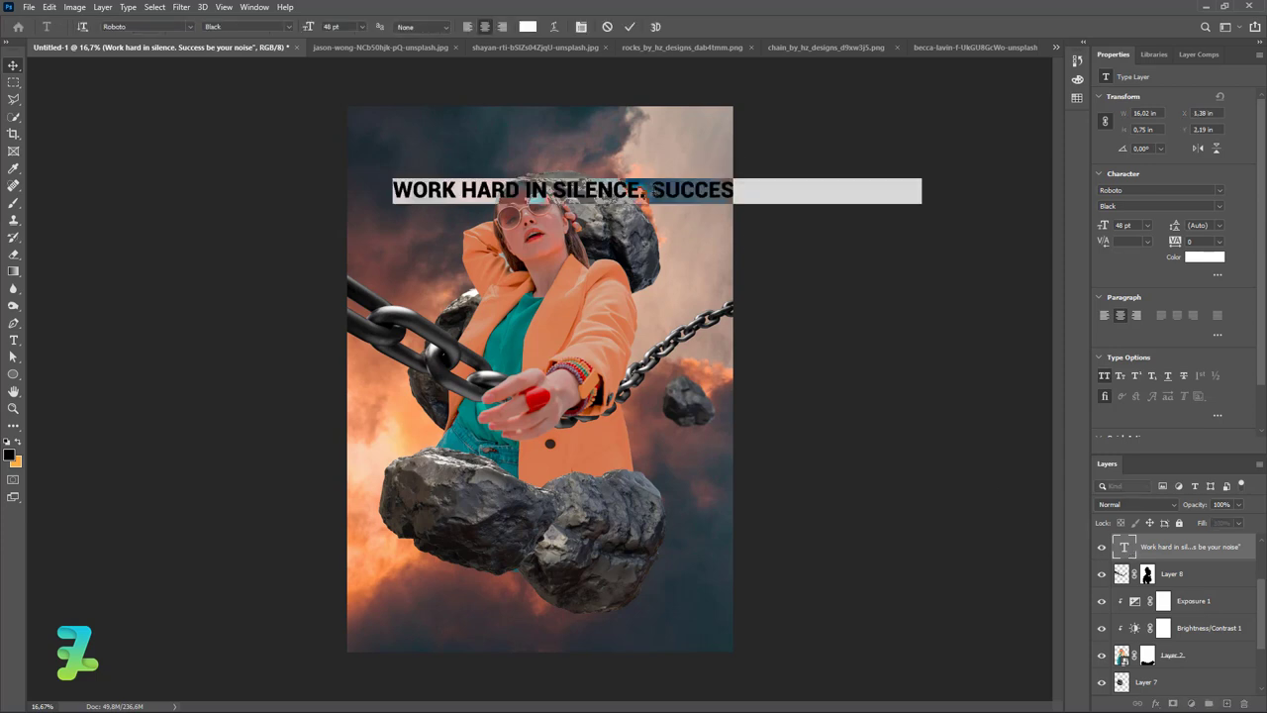
click(653, 196)
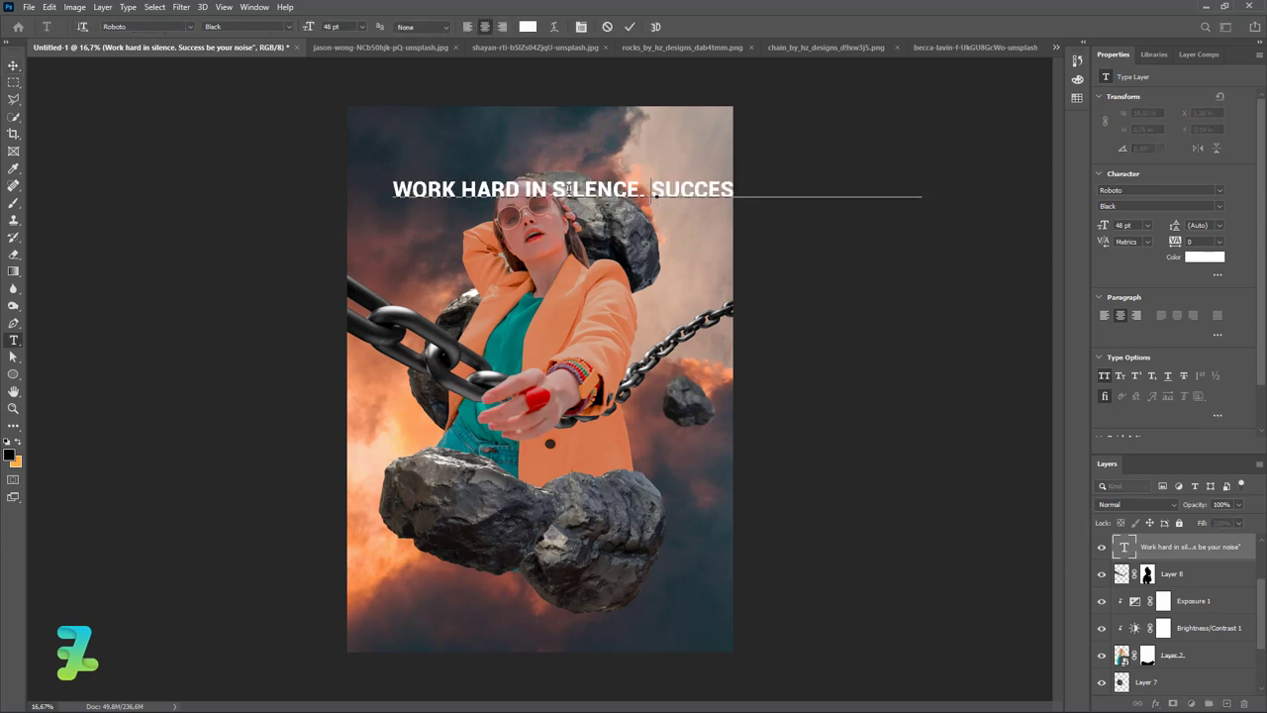
key(Return)
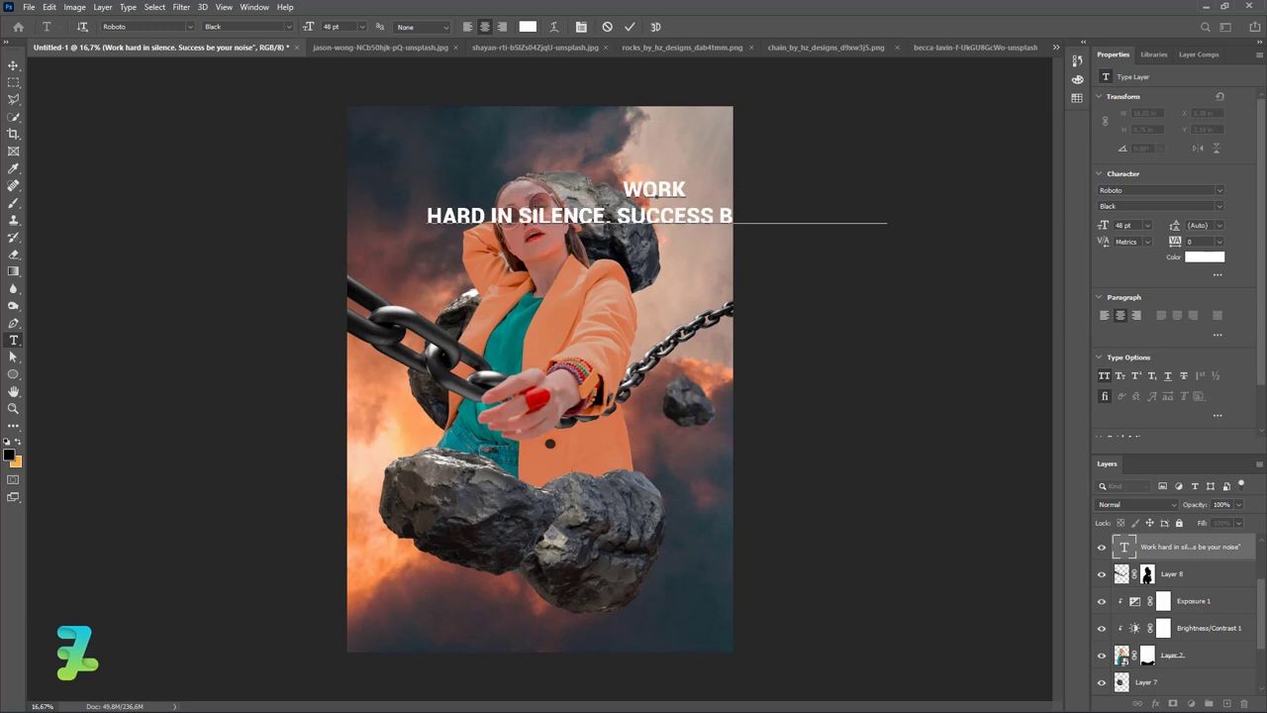
key(Return)
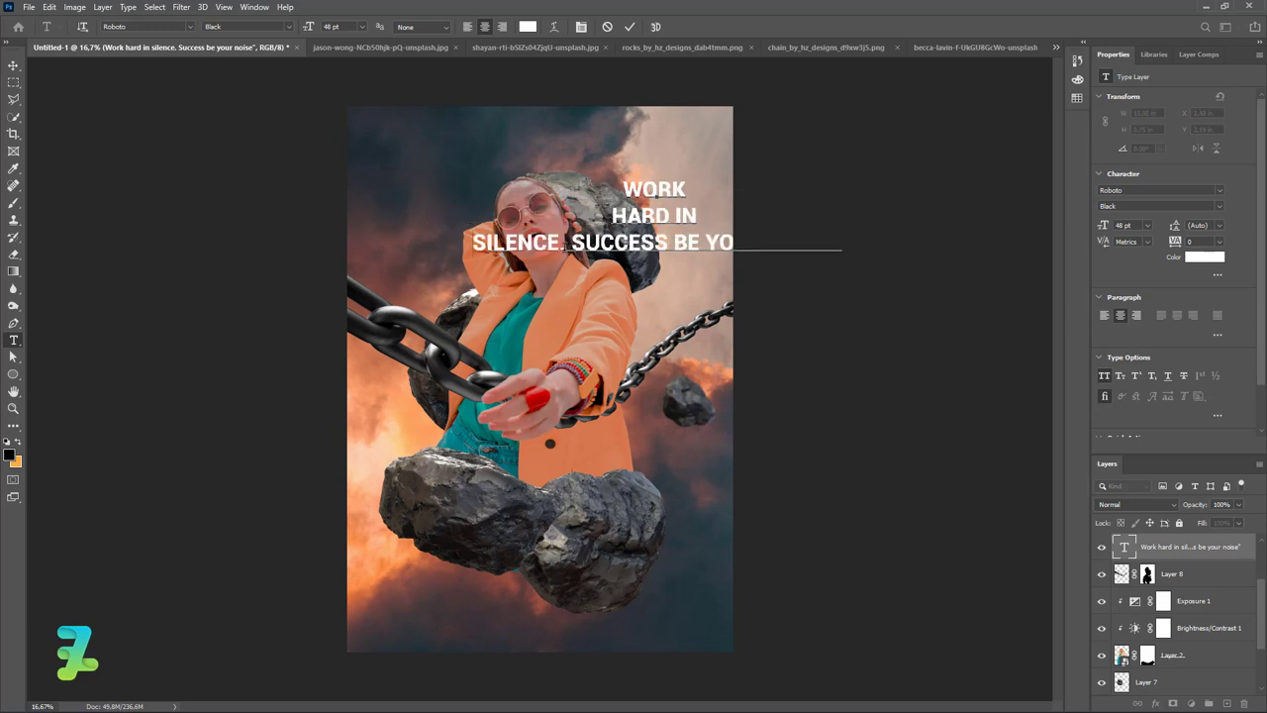
drag(570, 243, 869, 241)
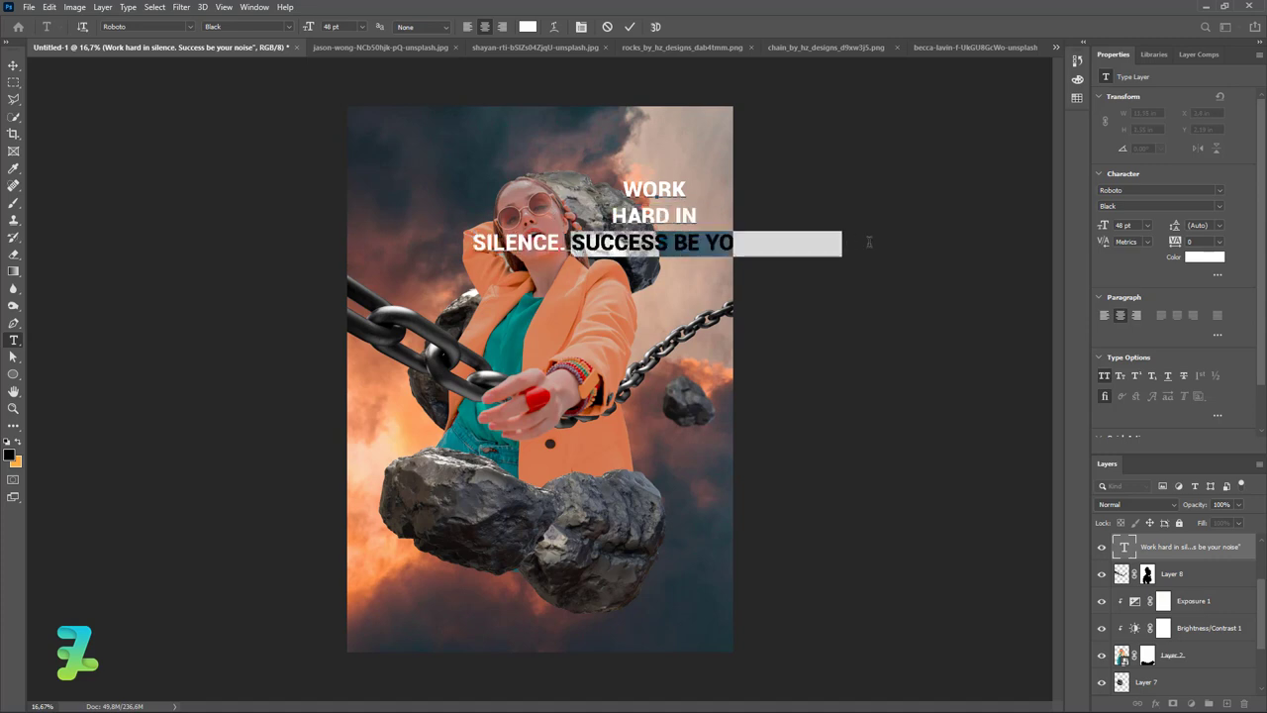
key(BackSpace)
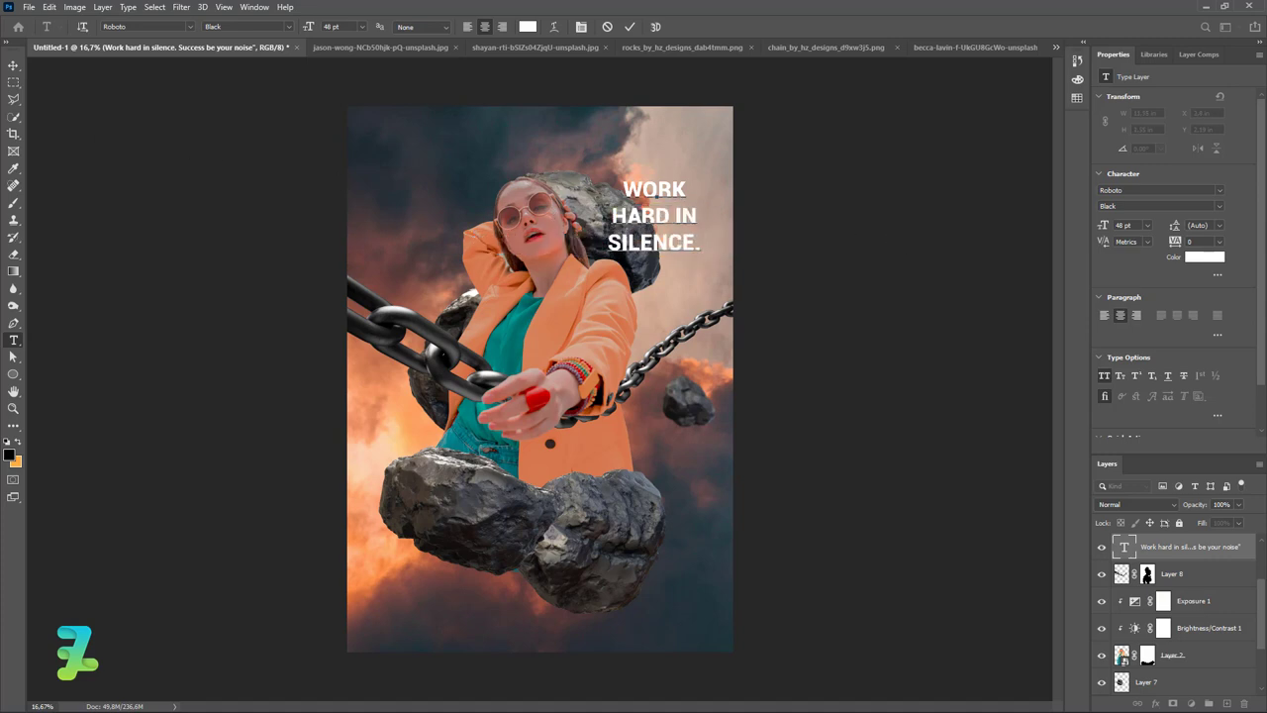
click(13, 65)
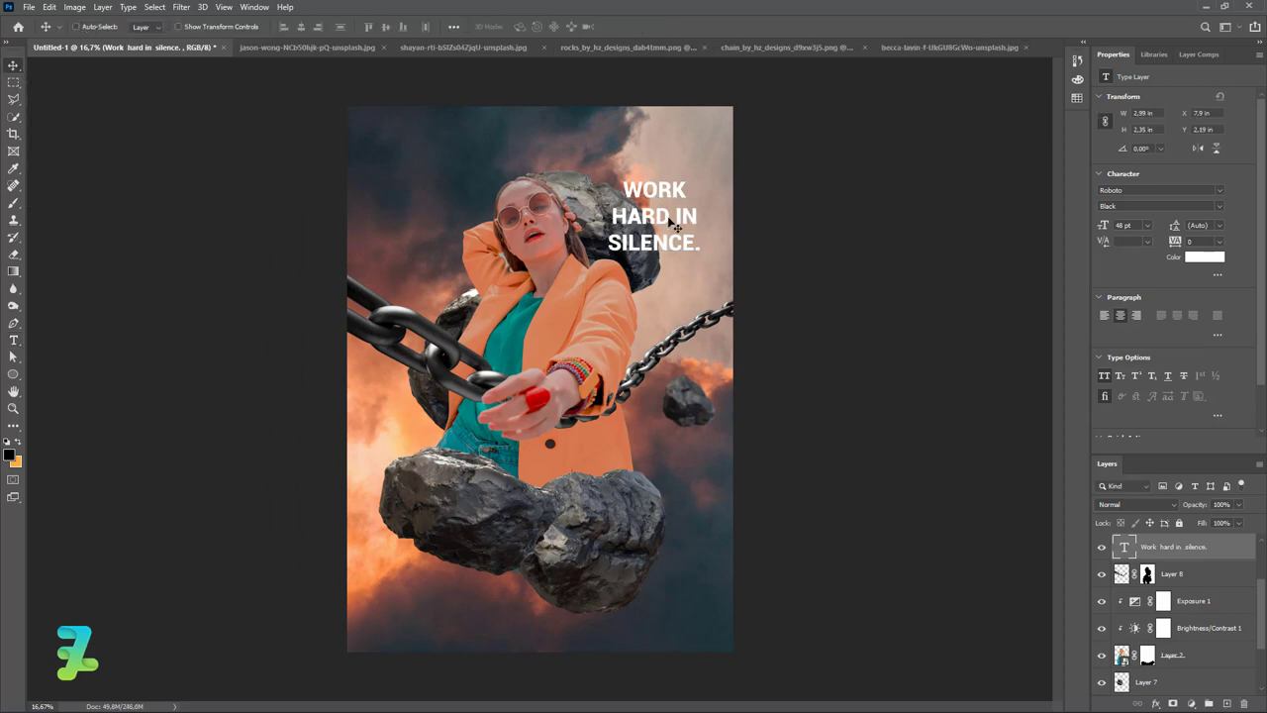
Move the text layer below Layer 2 and position it in the upper left.
drag(676, 227, 518, 193)
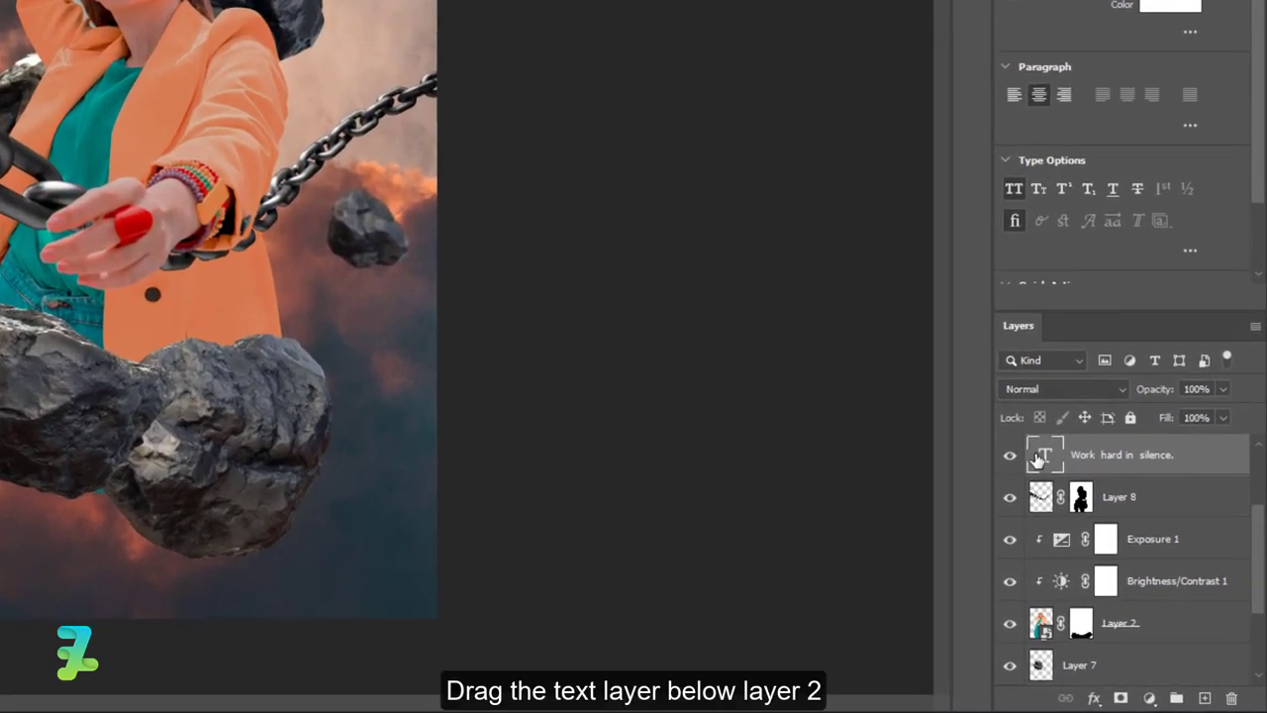
drag(1037, 458, 1038, 644)
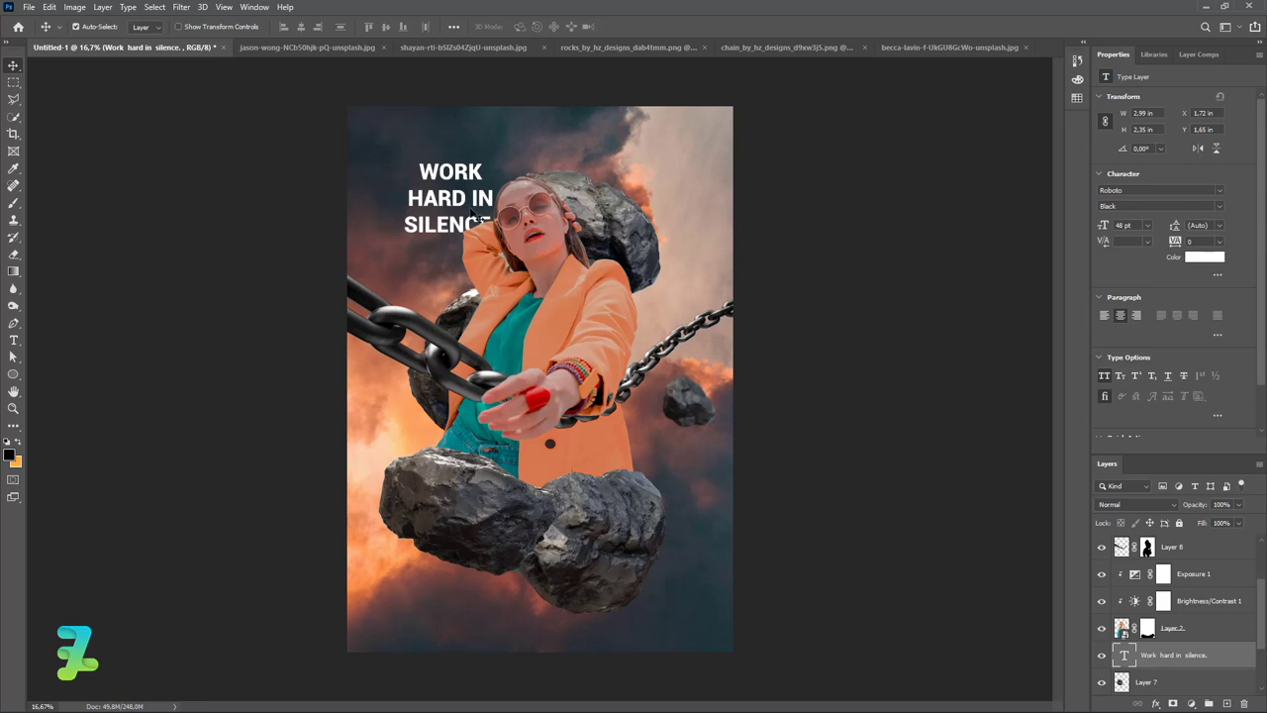
mouse_move(472, 216)
mouse_down()
mouse_move(462, 204)
mouse_move(473, 198)
mouse_up()
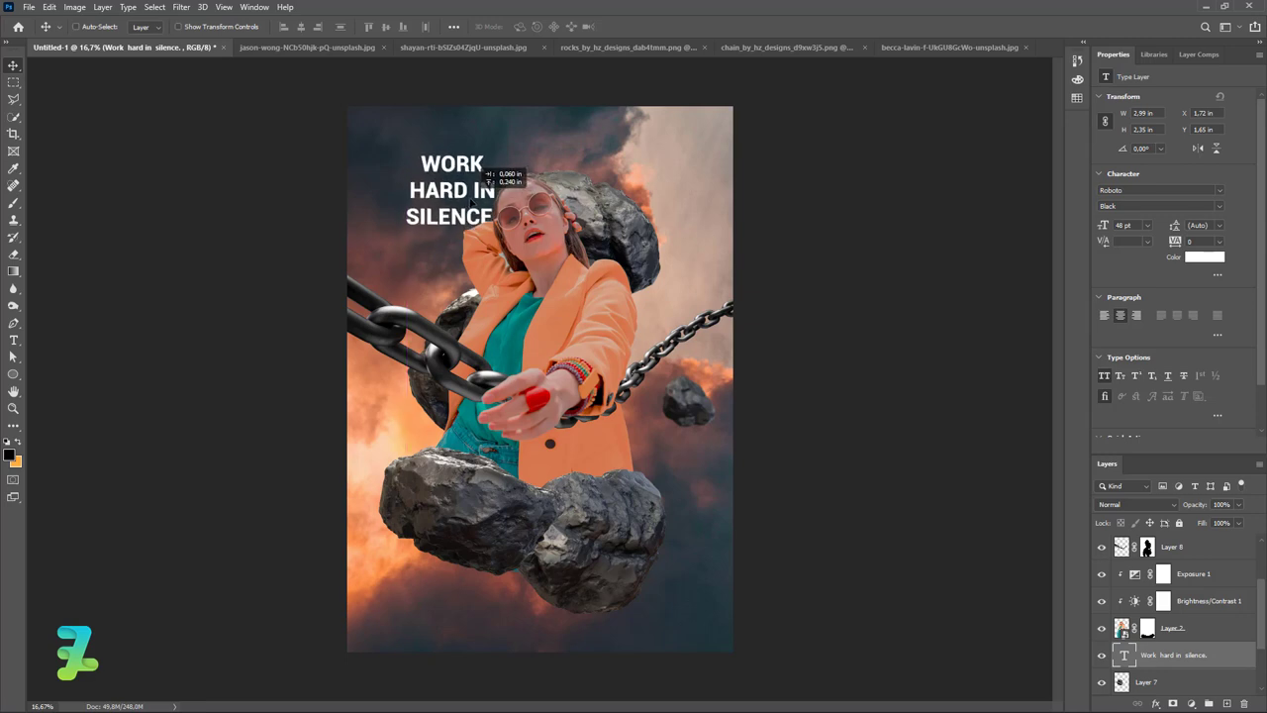
drag(473, 198, 474, 202)
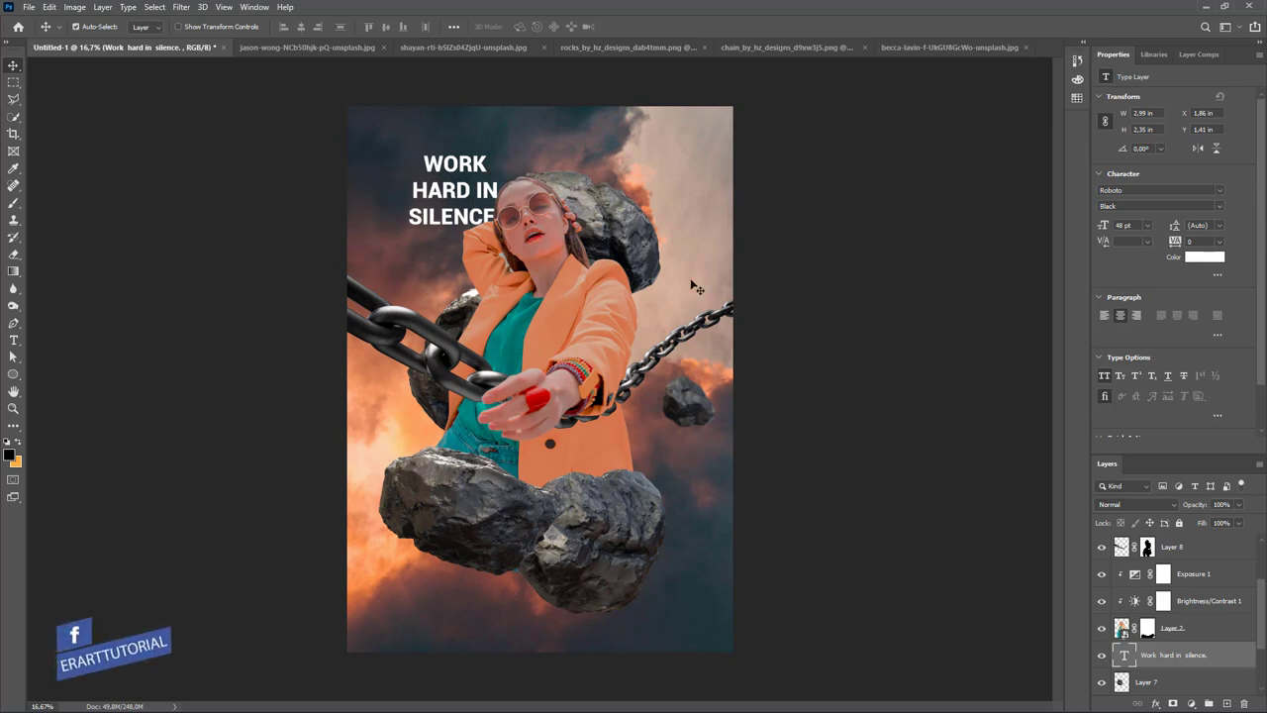
Add a new layer clipped to the slogan text and set the painting colour to black.
click(1226, 702)
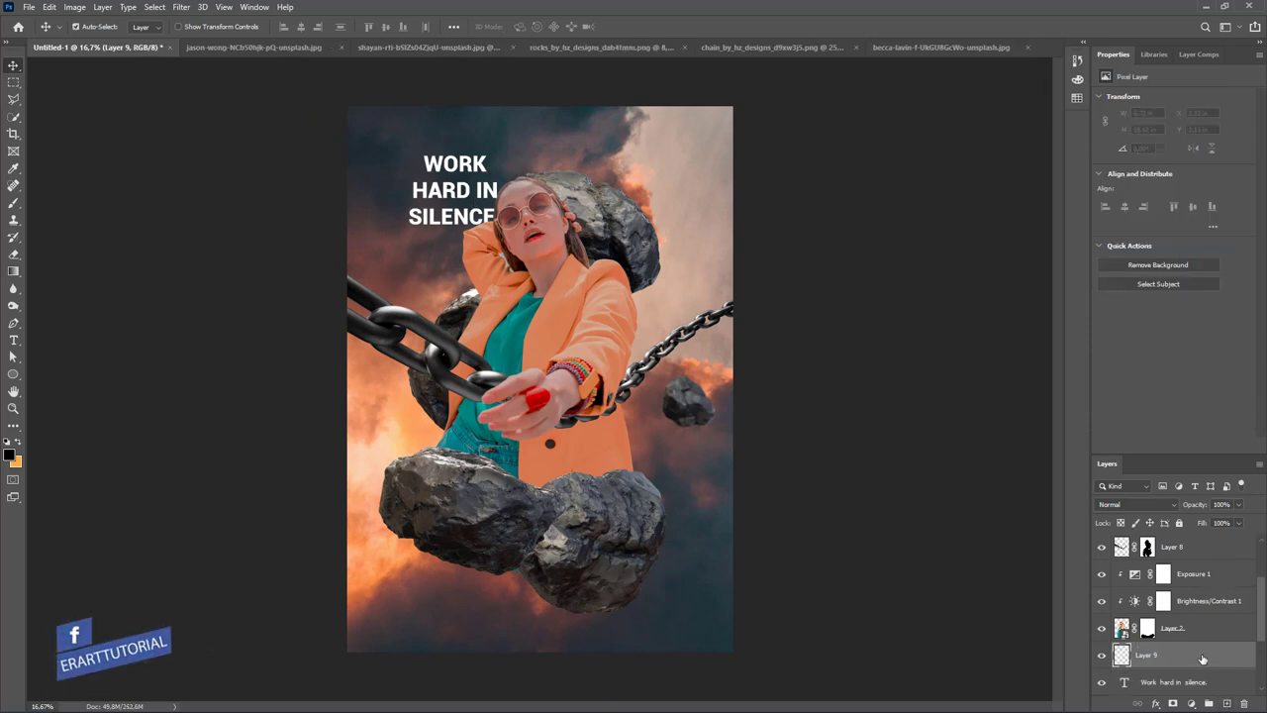
right_click(1163, 654)
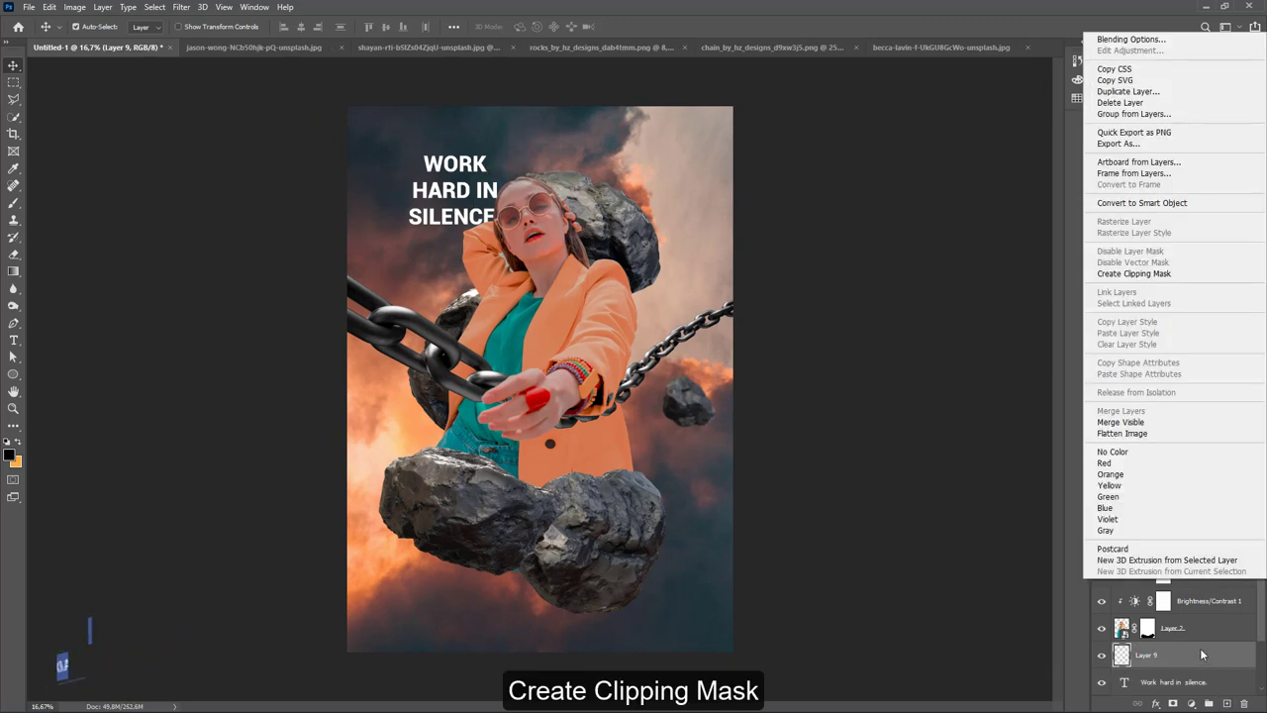
click(1133, 273)
click(10, 455)
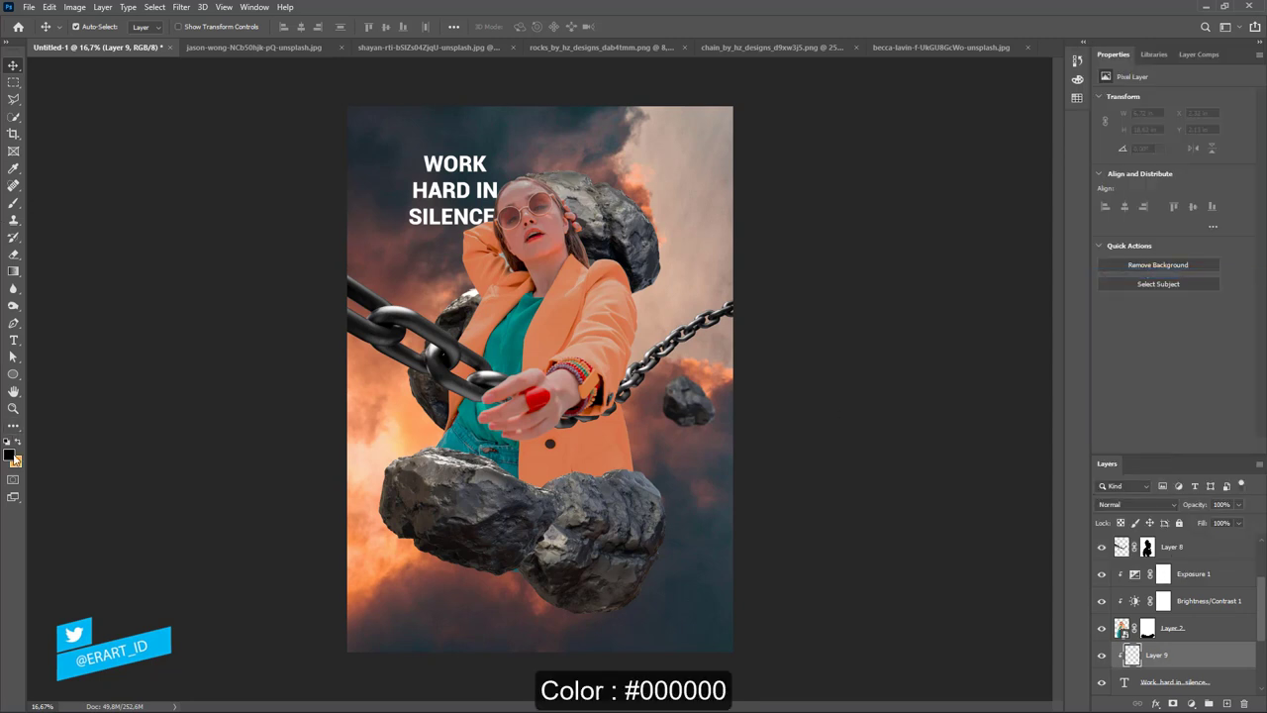
click(1052, 206)
Set up a fully soft brush with 0% hardness at size 400.
click(13, 202)
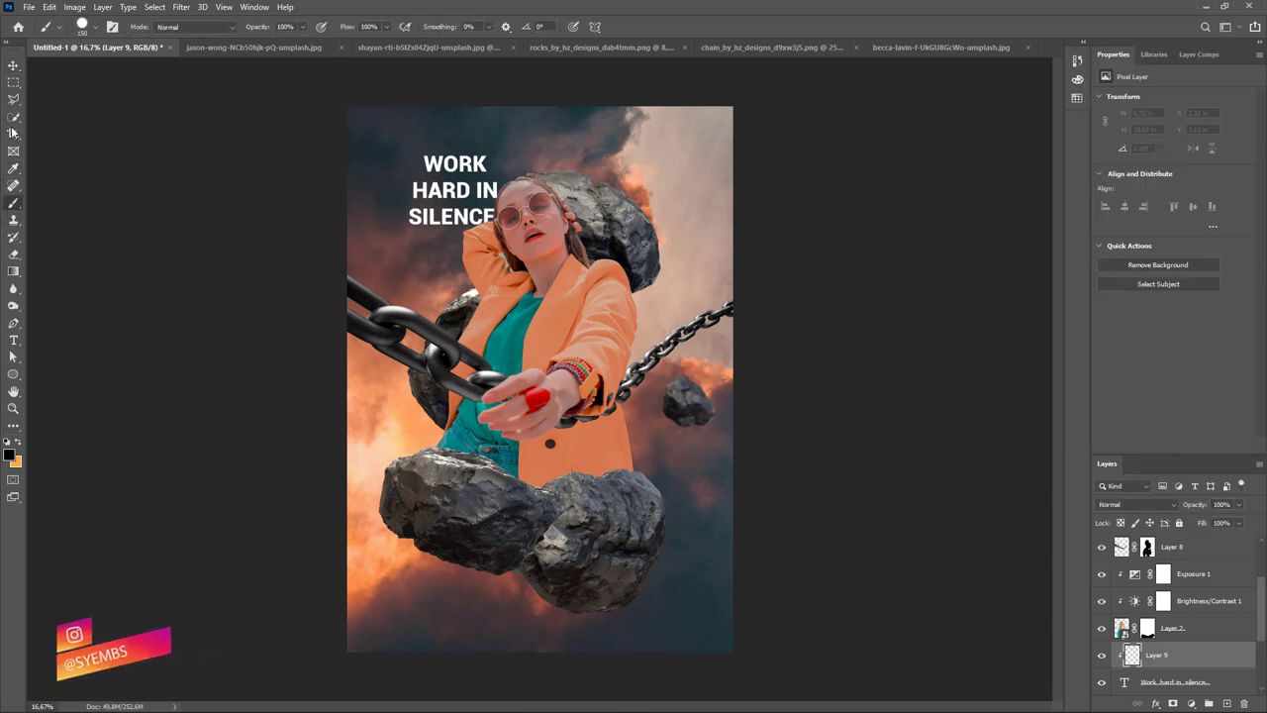
click(95, 28)
drag(158, 103, 75, 102)
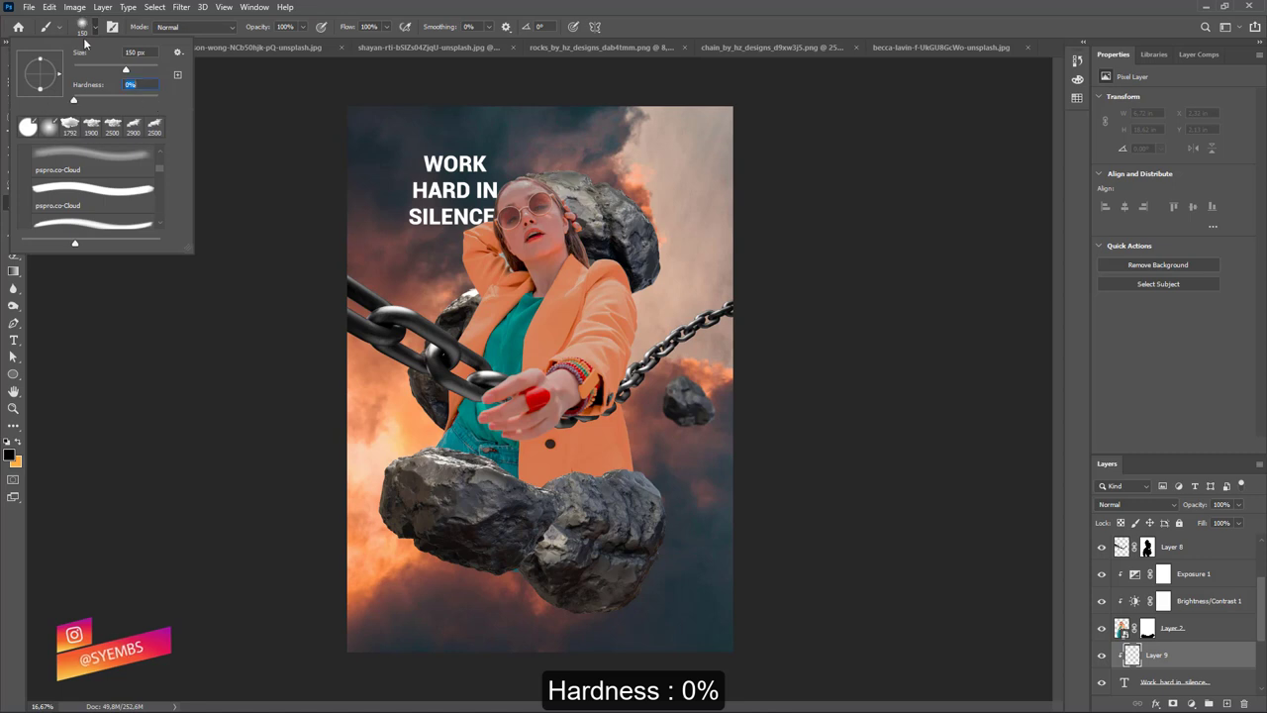
click(507, 228)
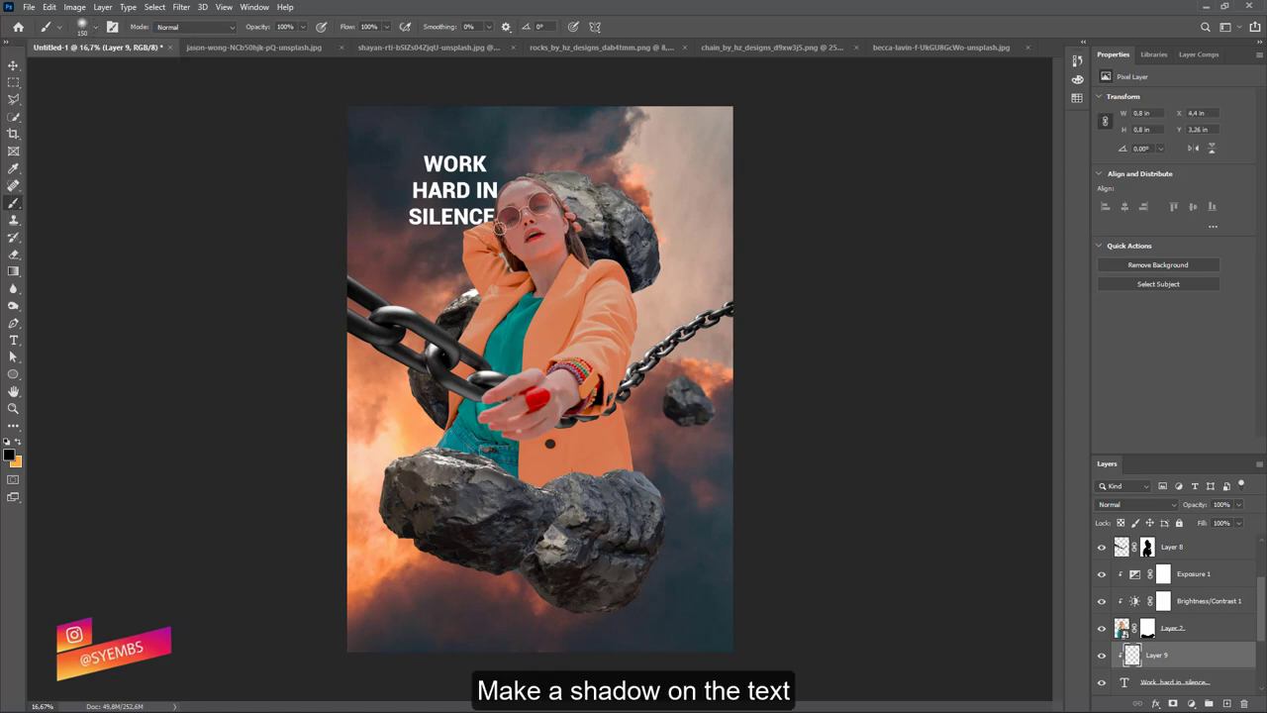
key(])
key(])
key(])
key(])
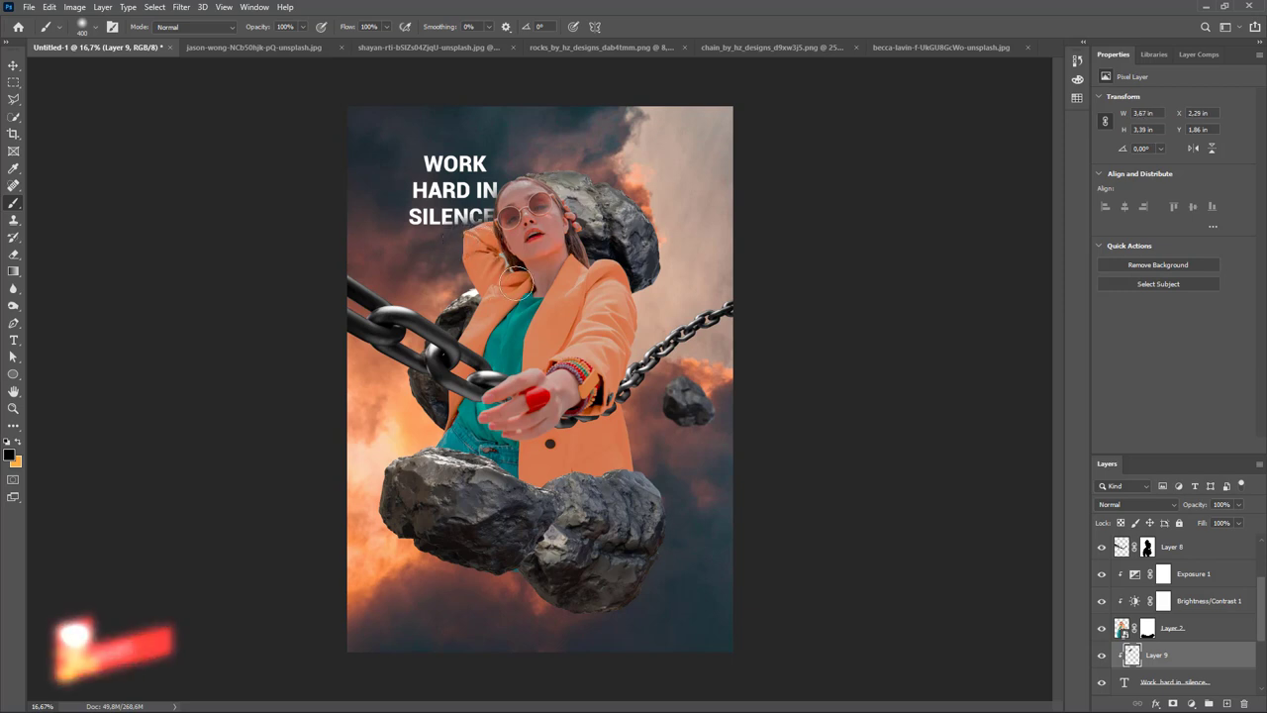
click(13, 66)
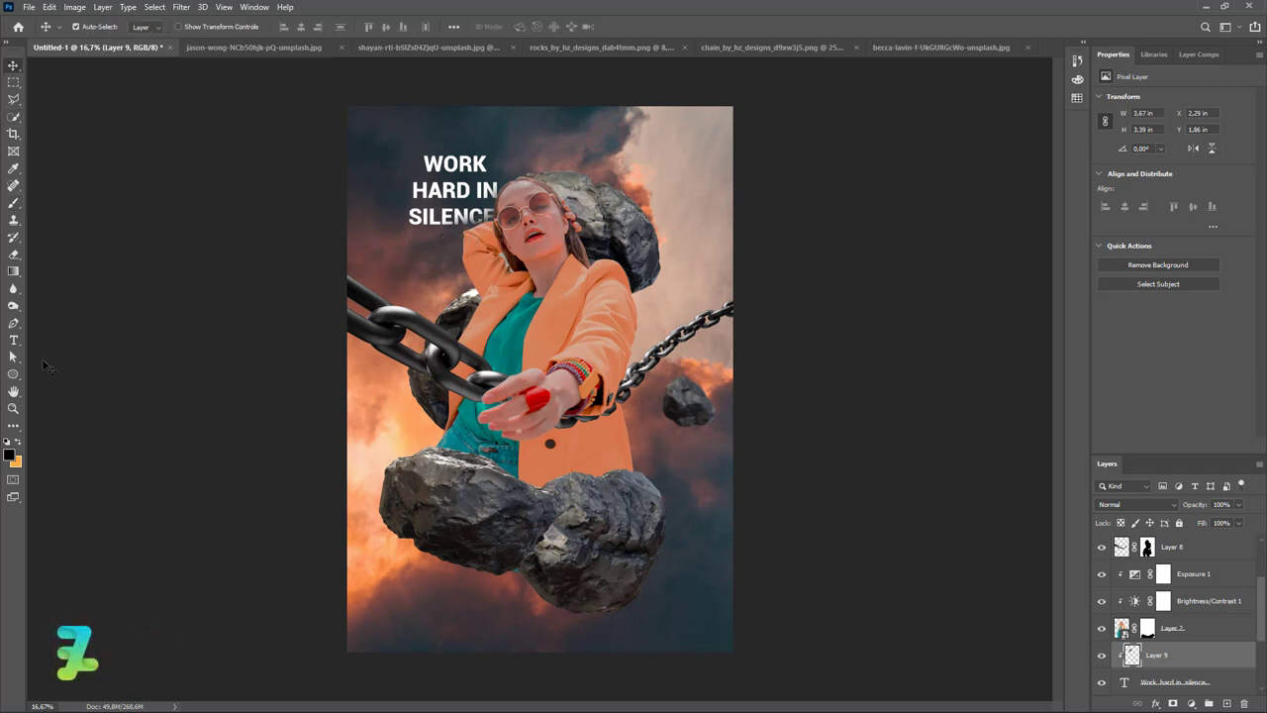
click(14, 339)
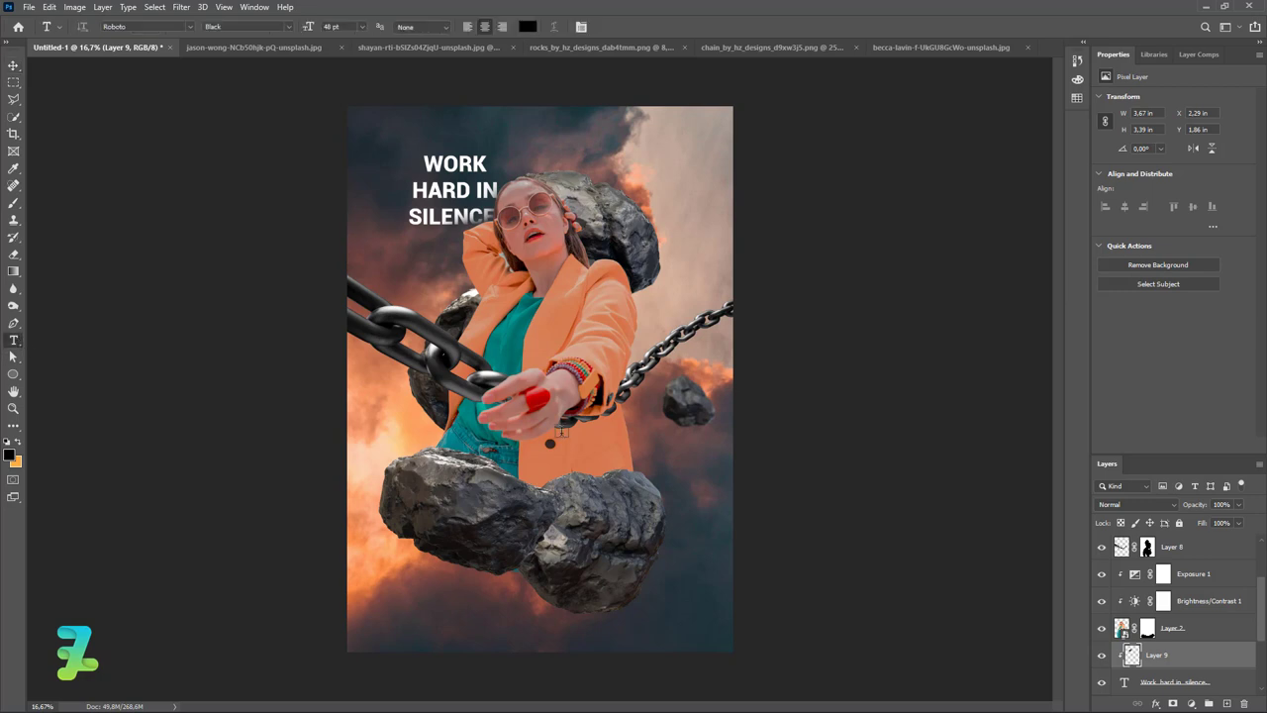
Paste the slogan into a new text layer on the right and colour it #ffffff.
click(698, 275)
key(ctrl+v)
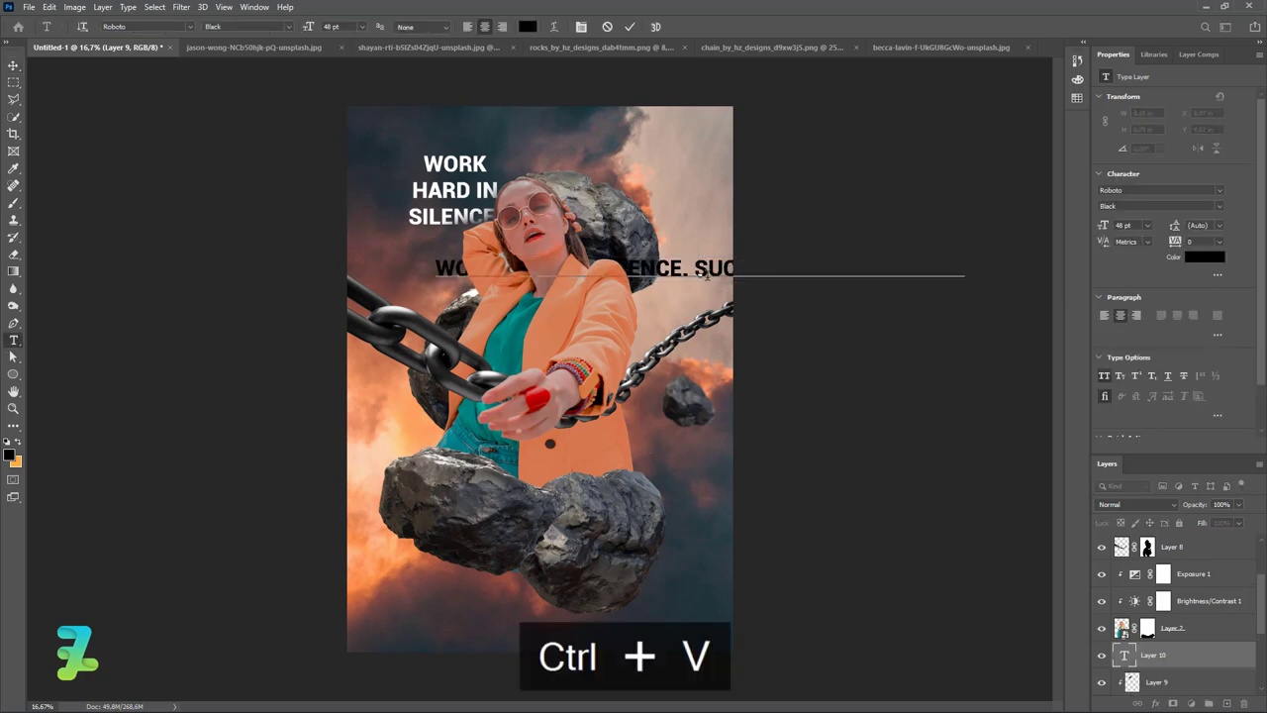
key(ctrl+a)
click(528, 26)
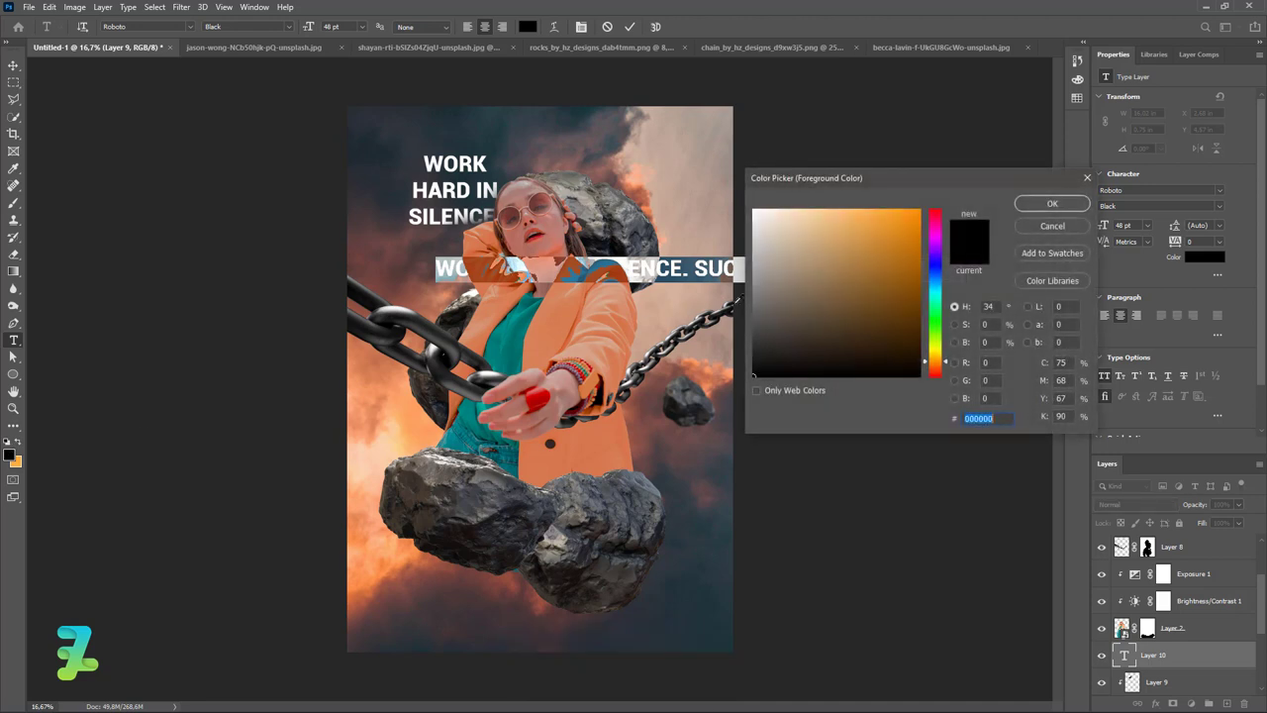
click(741, 220)
text(ffffff)
click(1036, 204)
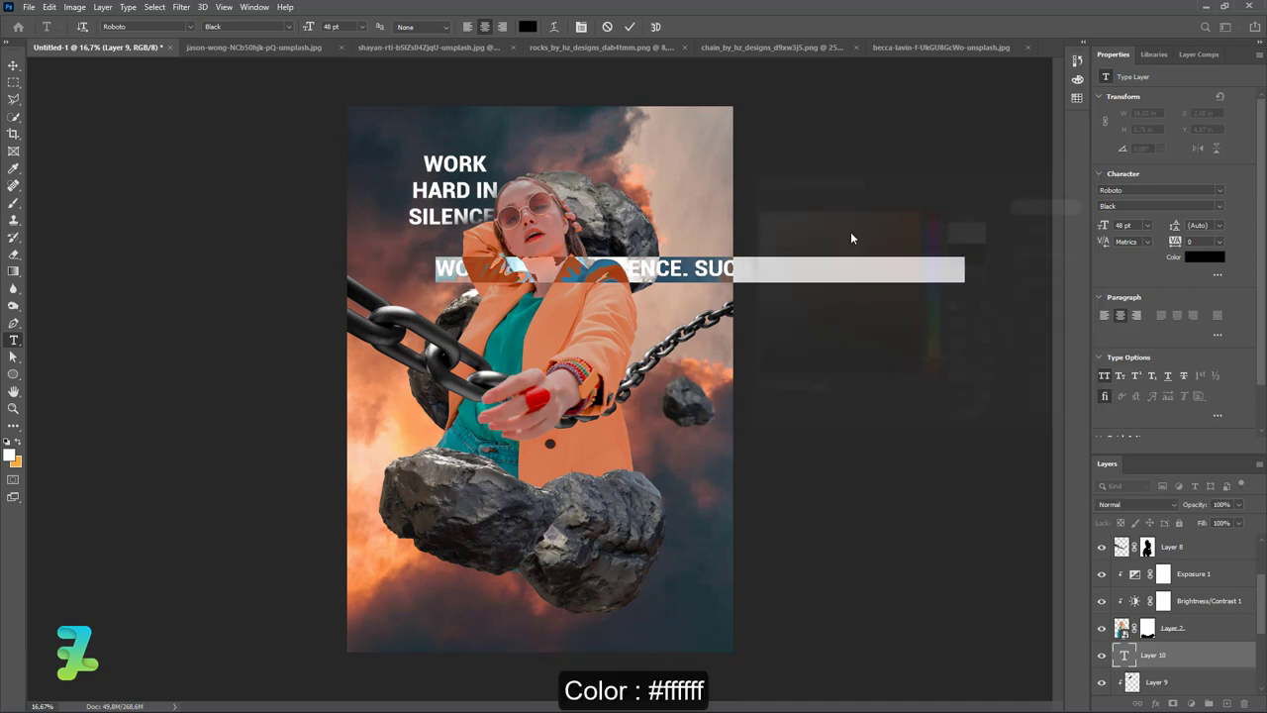
Delete 'WORK HARD IN SILENCE.' and stack SUCCESS / BE YOUR / NOISE on three lines.
drag(696, 270, 317, 260)
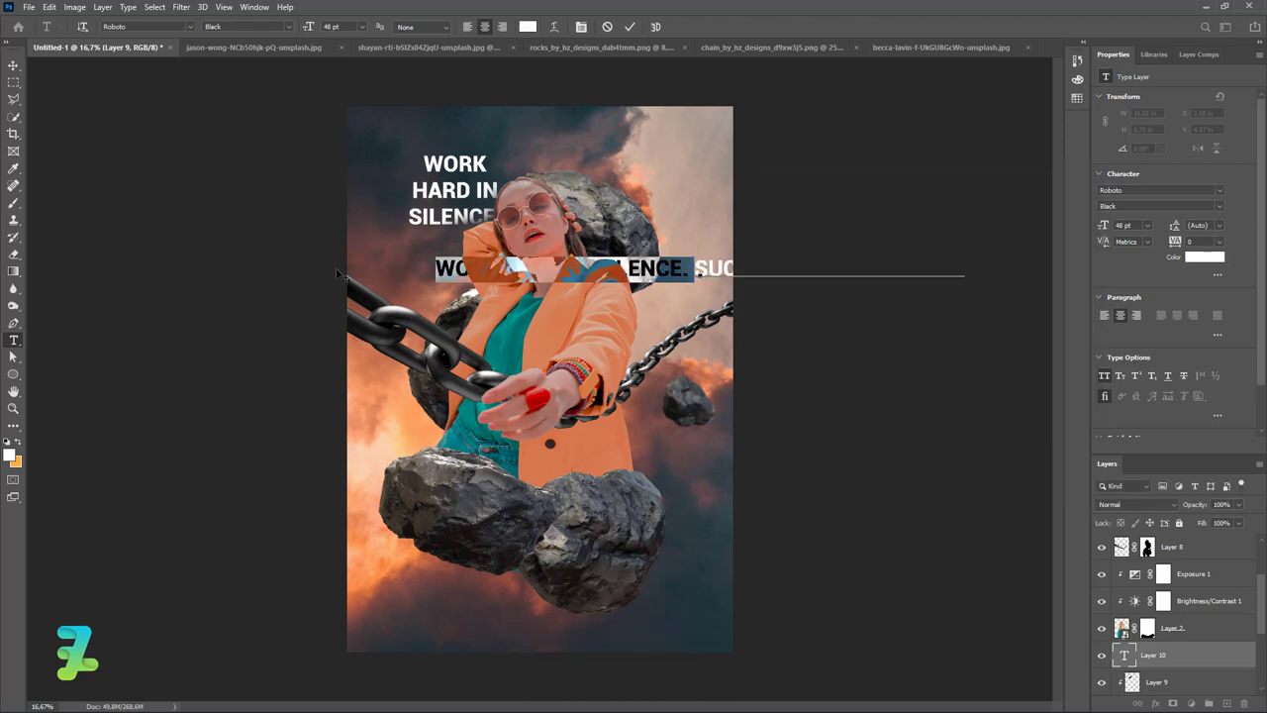
key(BackSpace)
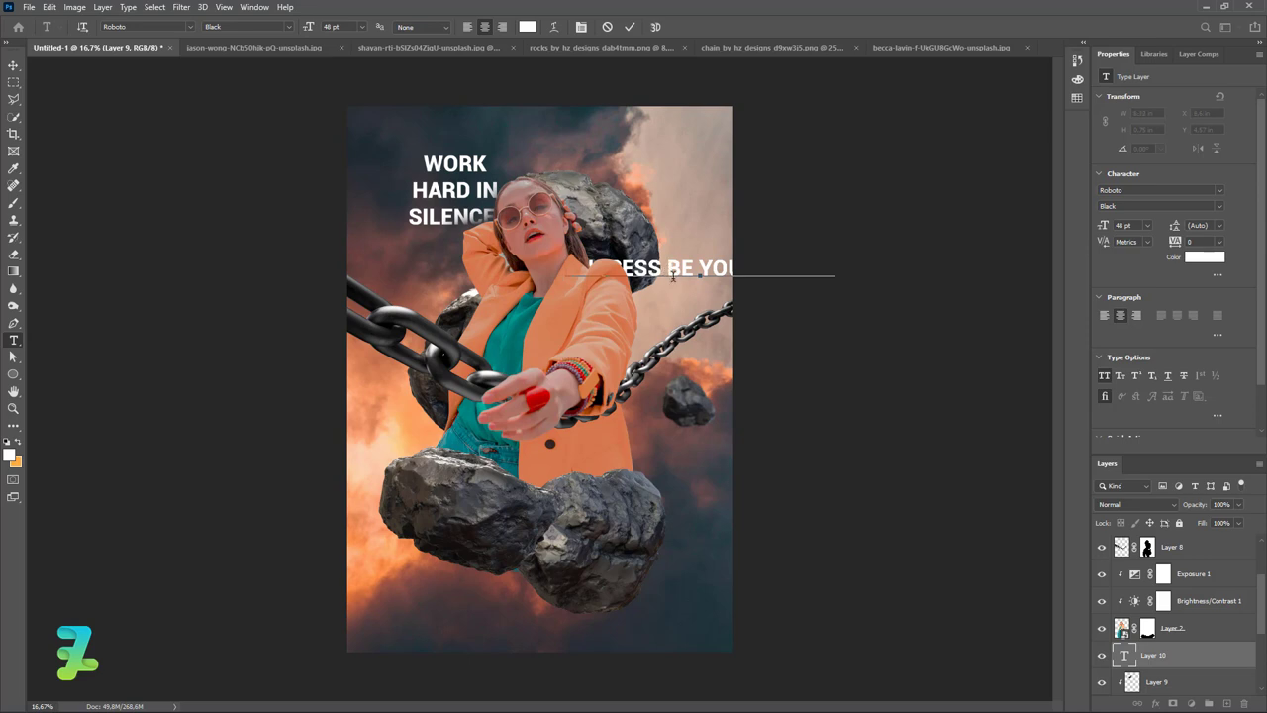
click(672, 276)
key(Return)
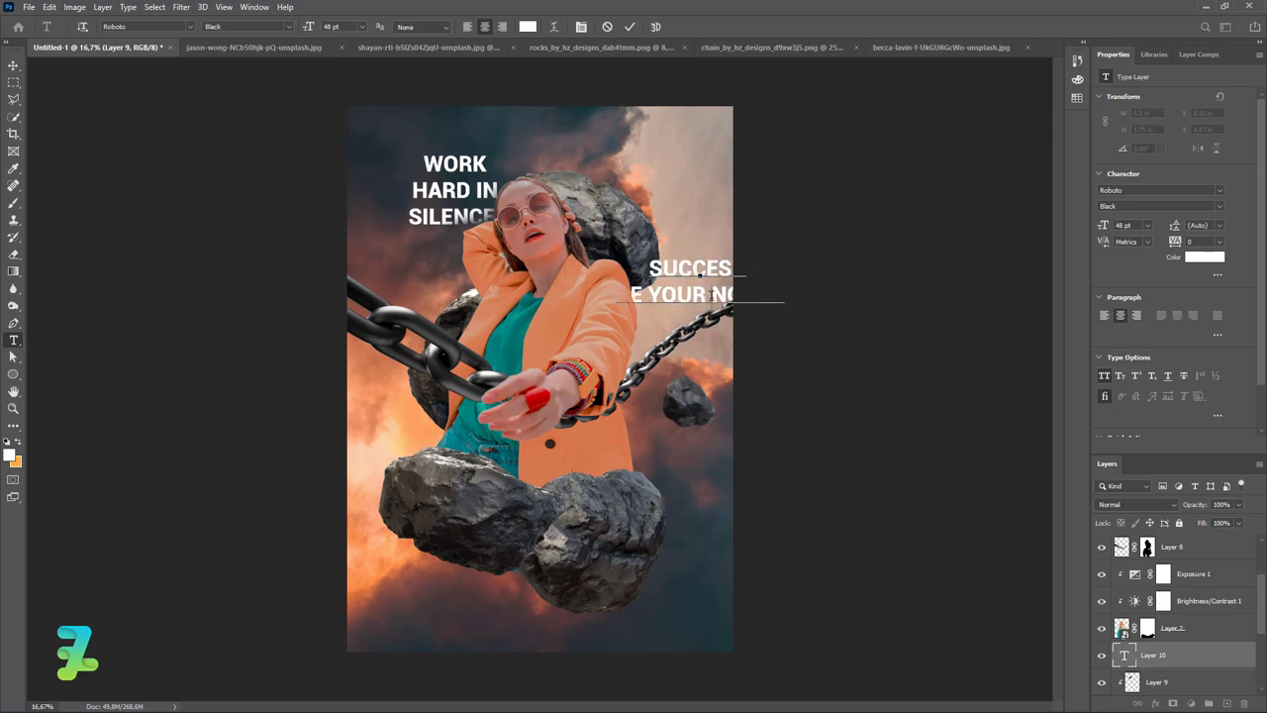
key(Return)
click(13, 65)
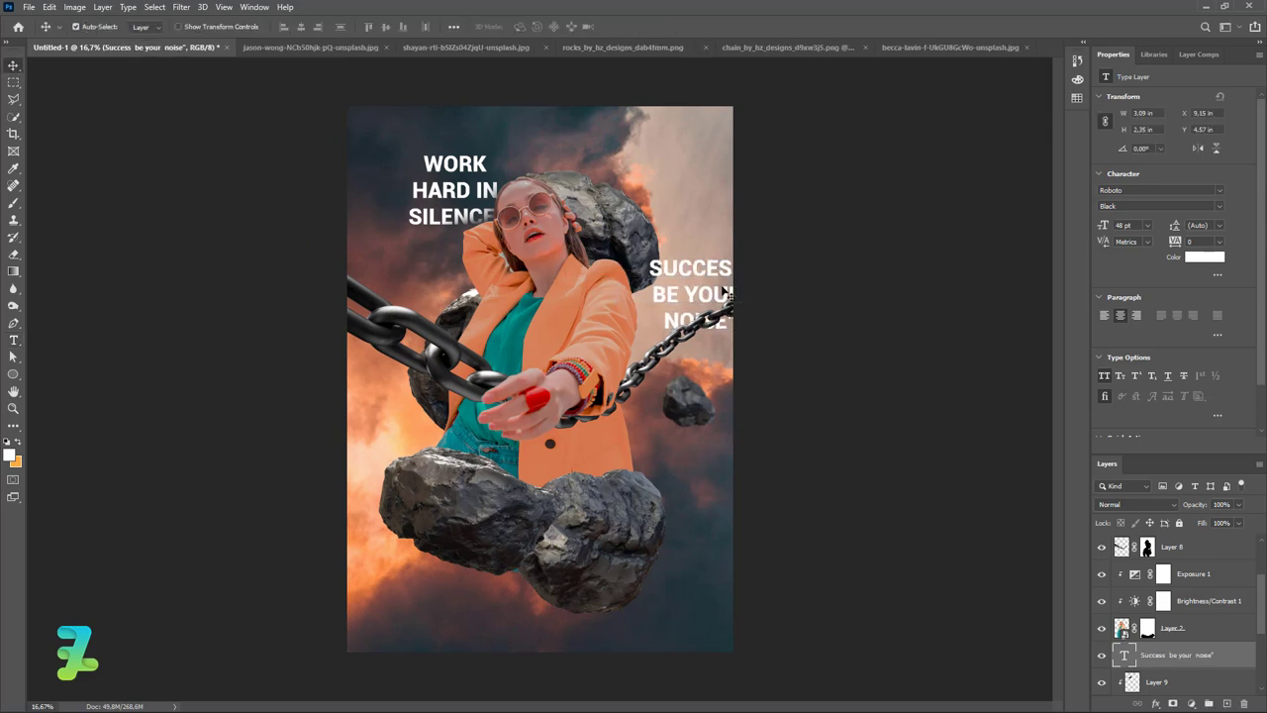
Paste and place a new rock, then move SUCCESS BE YOUR NOISE to the poster's mid-right.
mouse_move(711, 294)
mouse_down()
mouse_move(466, 615)
mouse_move(452, 606)
mouse_move(462, 592)
mouse_up()
key(ctrl+v)
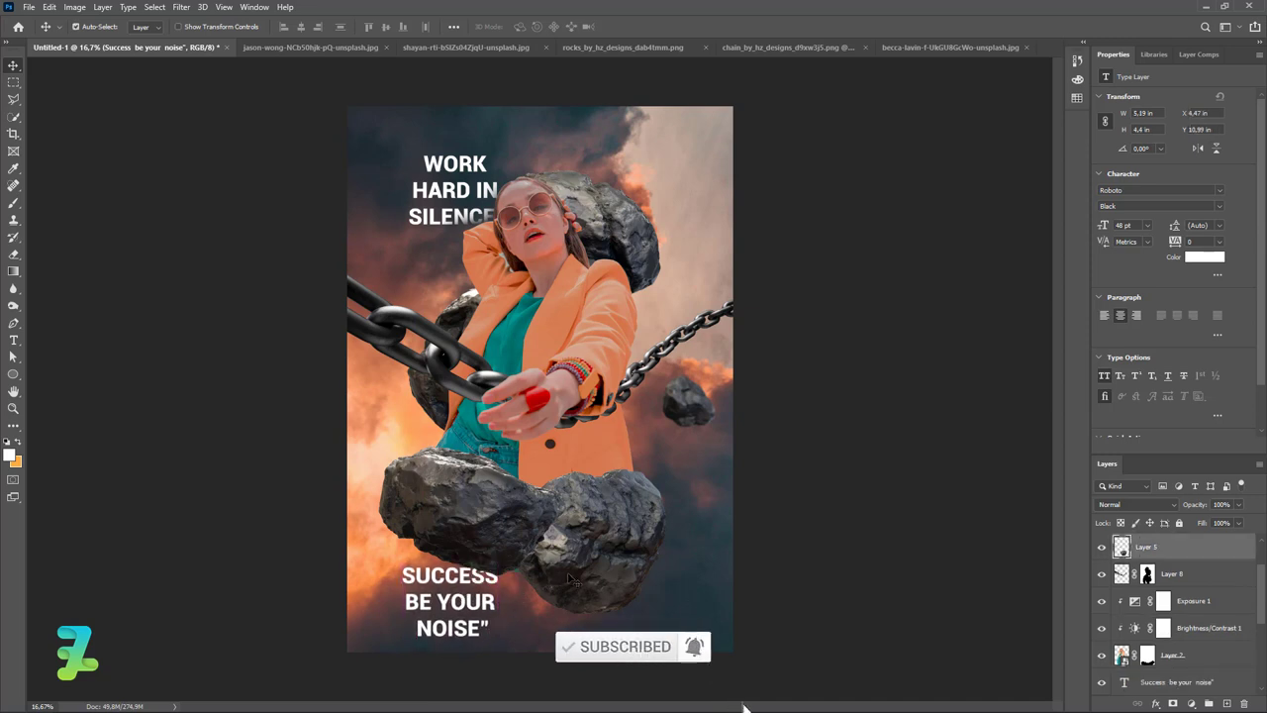
drag(568, 578, 530, 615)
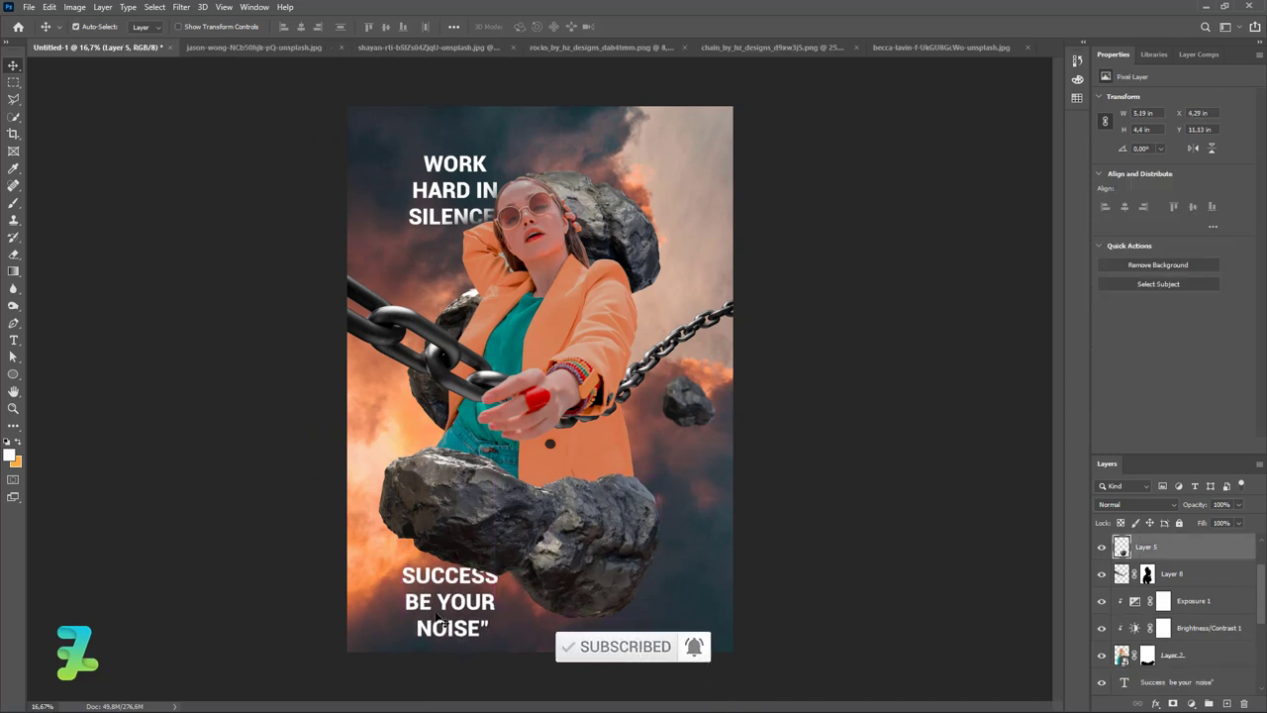
drag(462, 575, 458, 577)
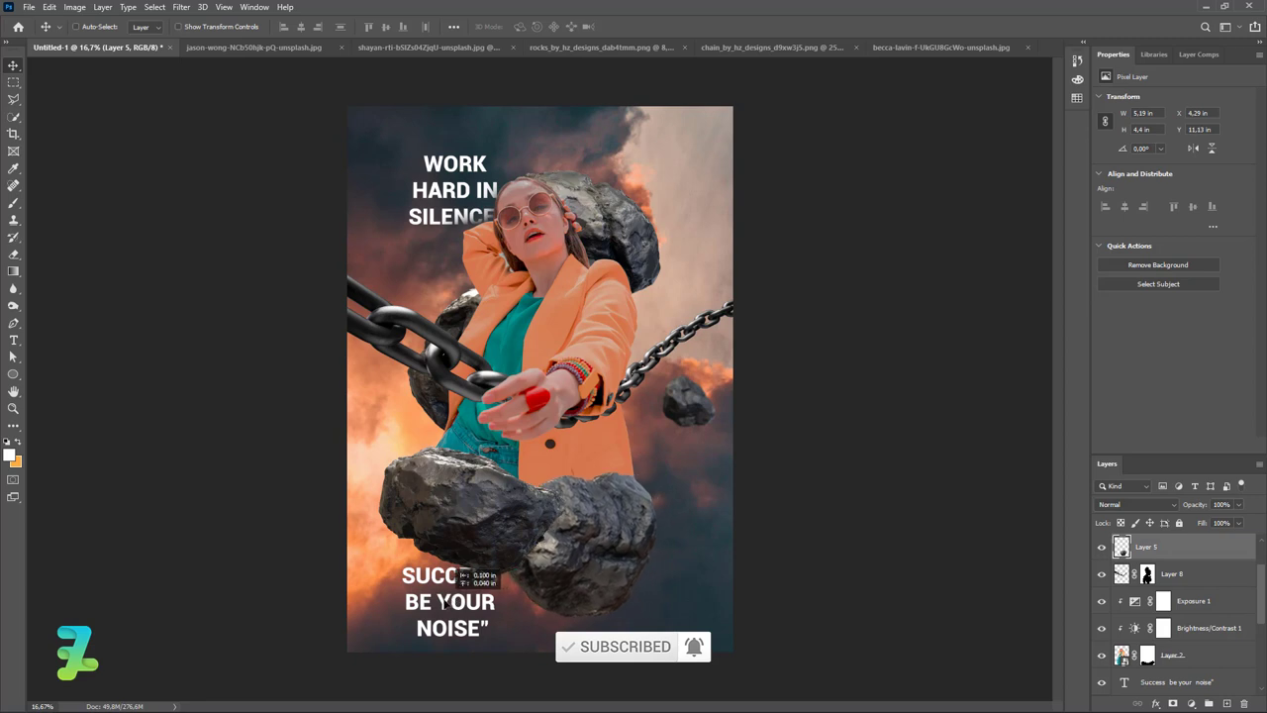
ctrl+click(469, 603)
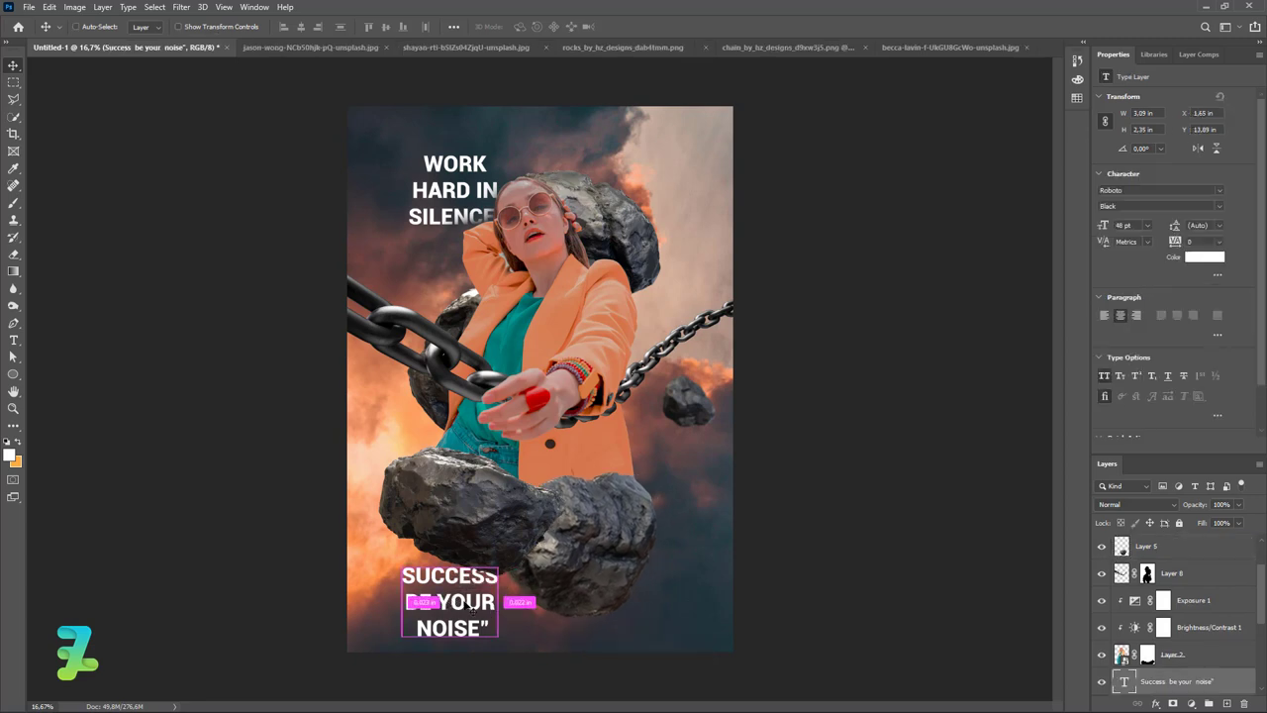
drag(469, 603, 686, 474)
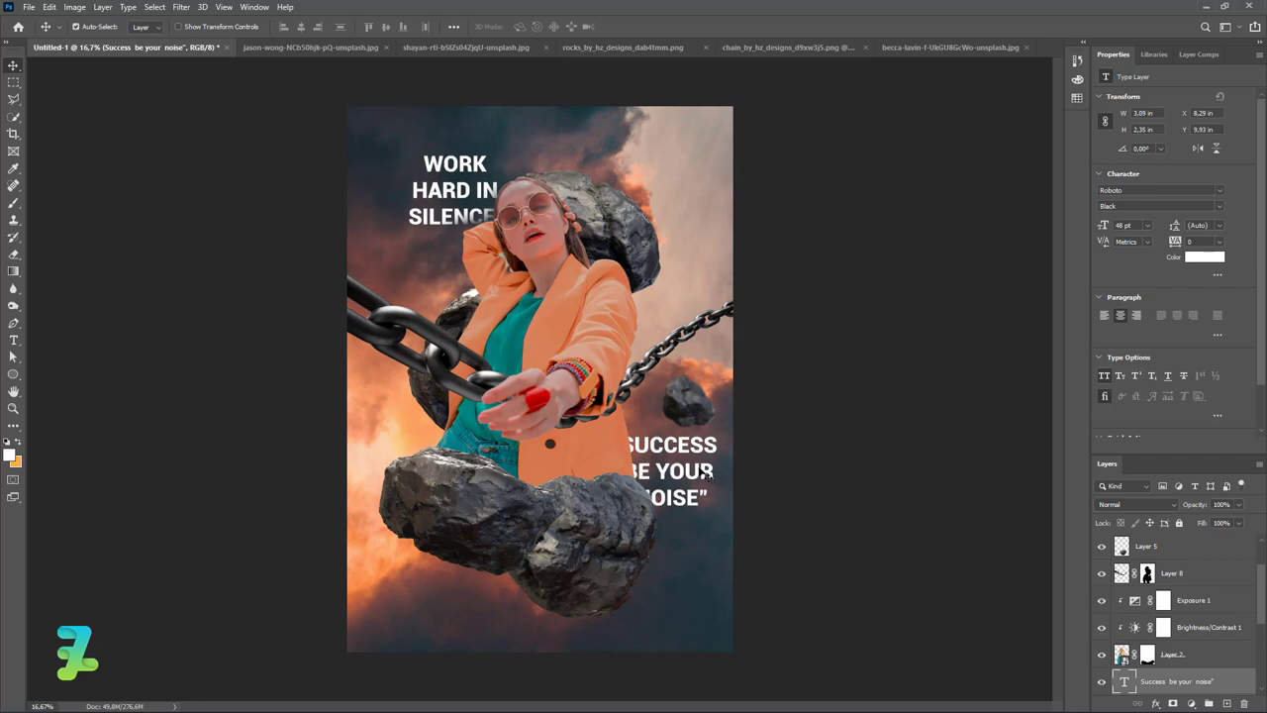
Add Layer 10 clipped to the SUCCESS text and set a black (#000000) brush.
click(1225, 702)
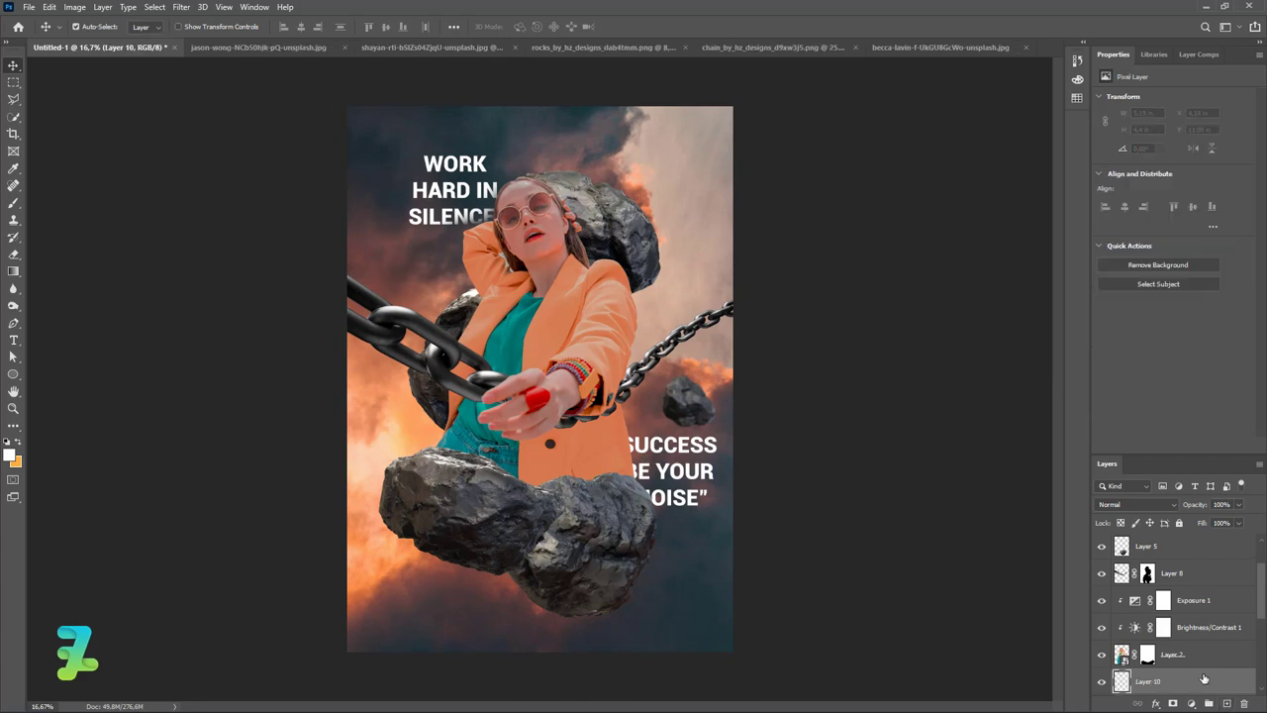
right_click(1203, 672)
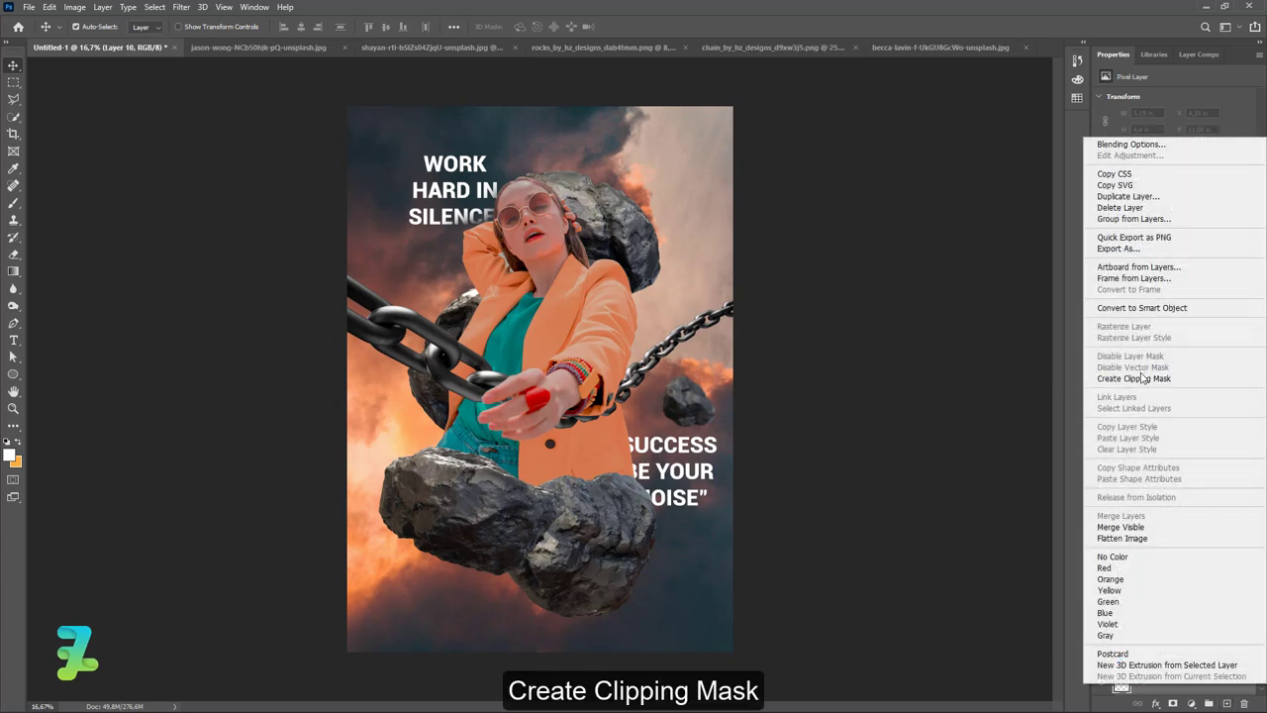
click(1140, 378)
click(18, 209)
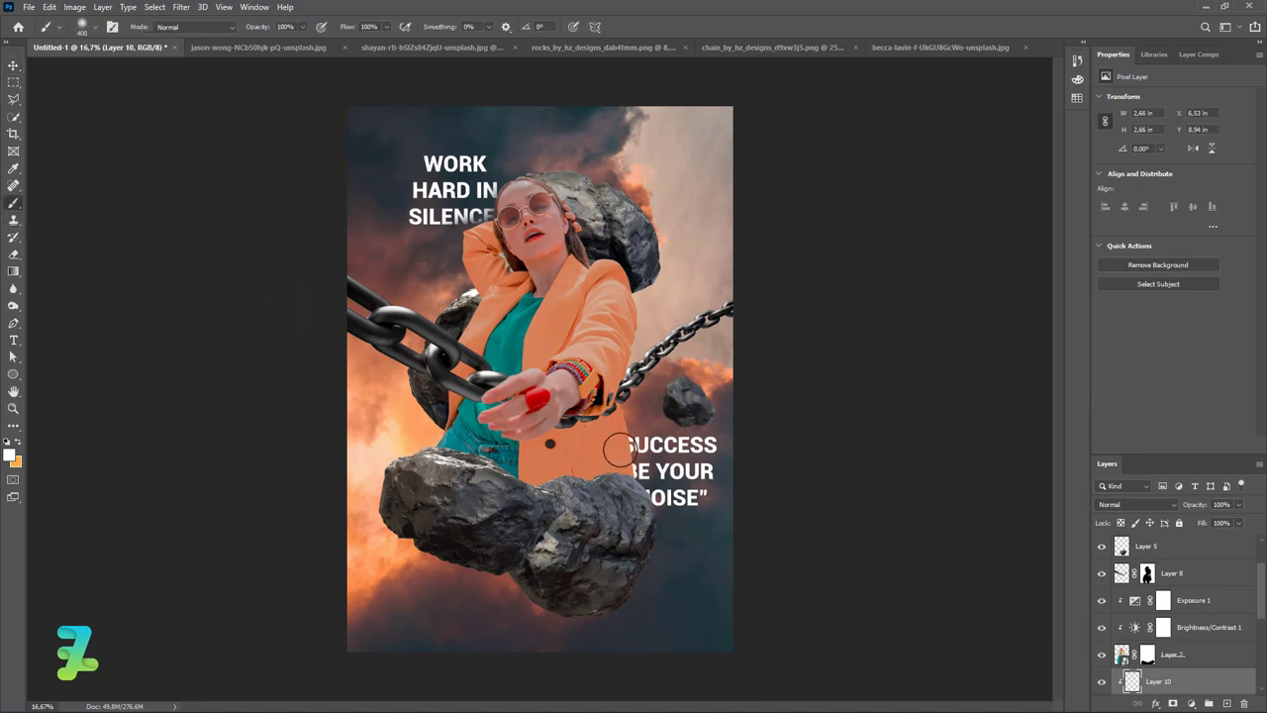
scroll(1227, 628, down, 3)
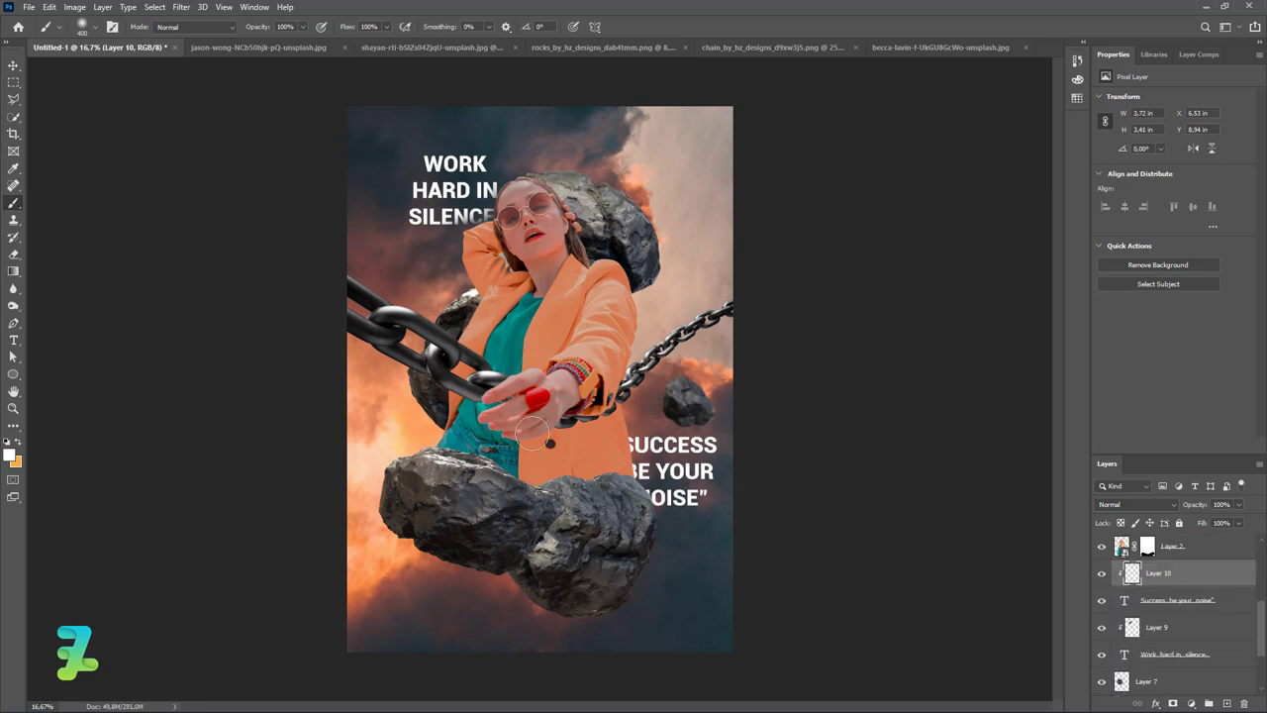
click(8, 456)
text(000000)
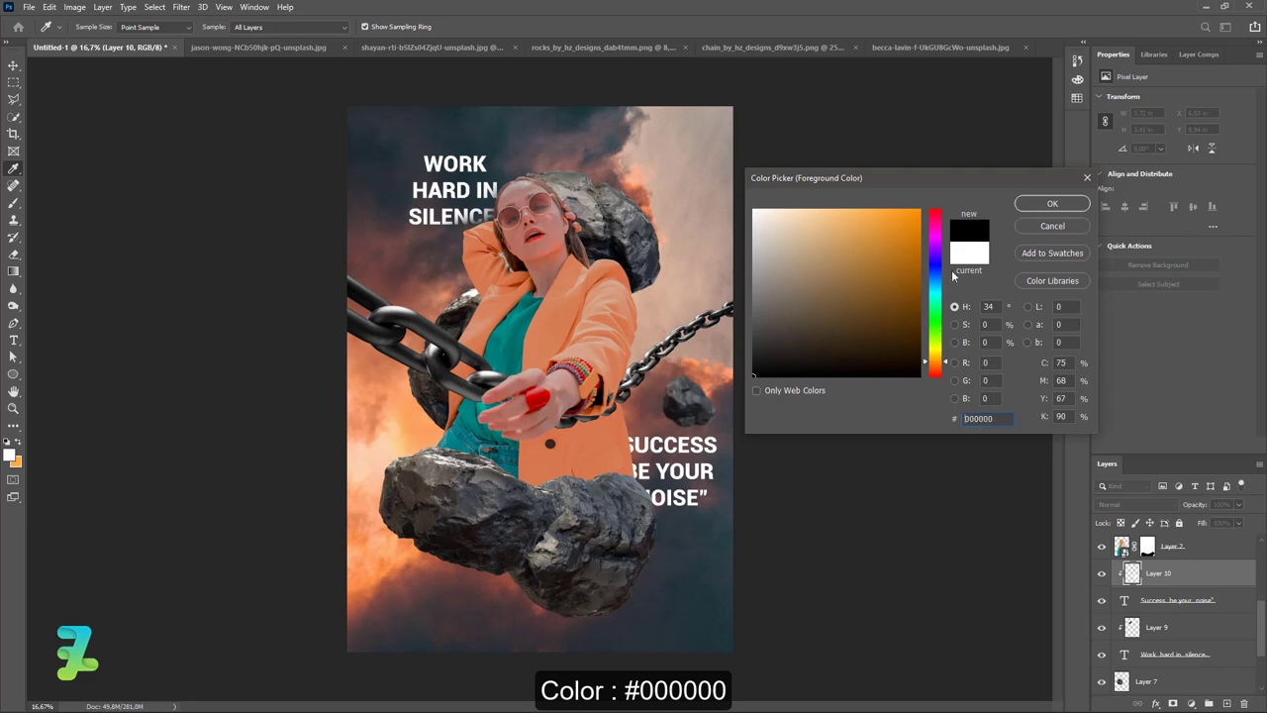
click(1051, 205)
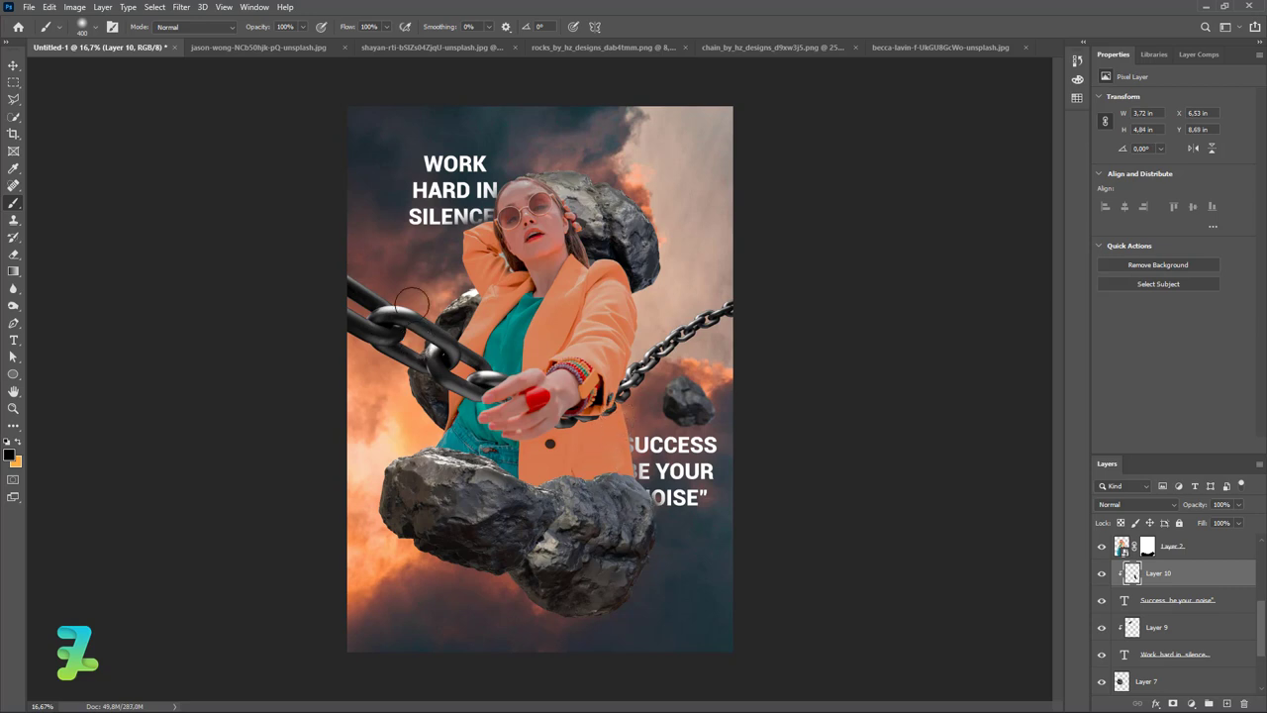
Float the concrete texture document in its own window after browsing the open documents.
click(13, 65)
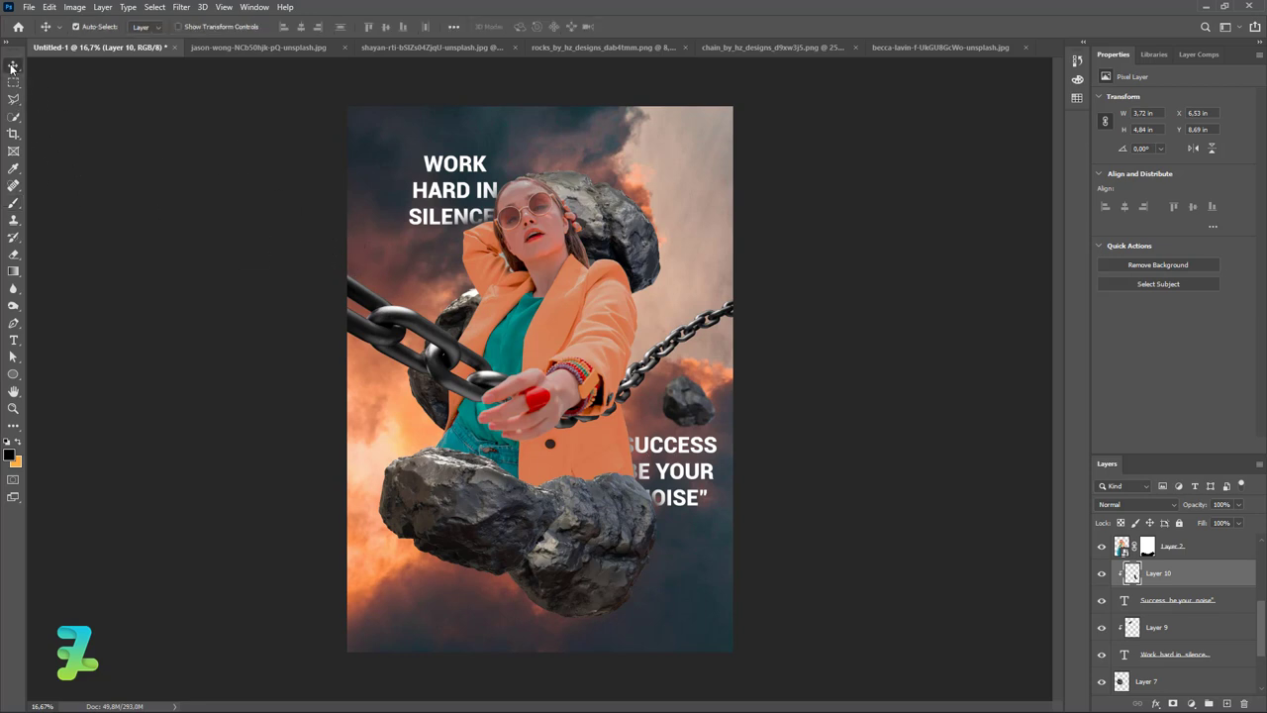
click(217, 48)
click(425, 49)
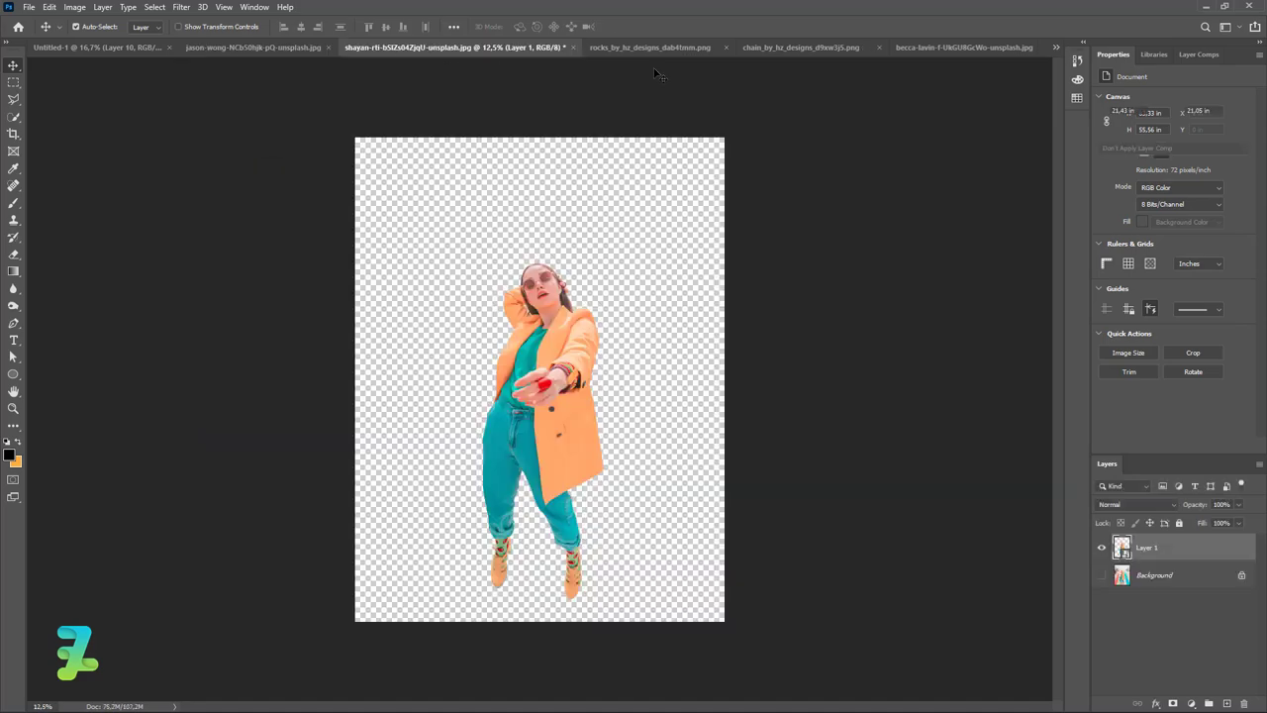
click(778, 46)
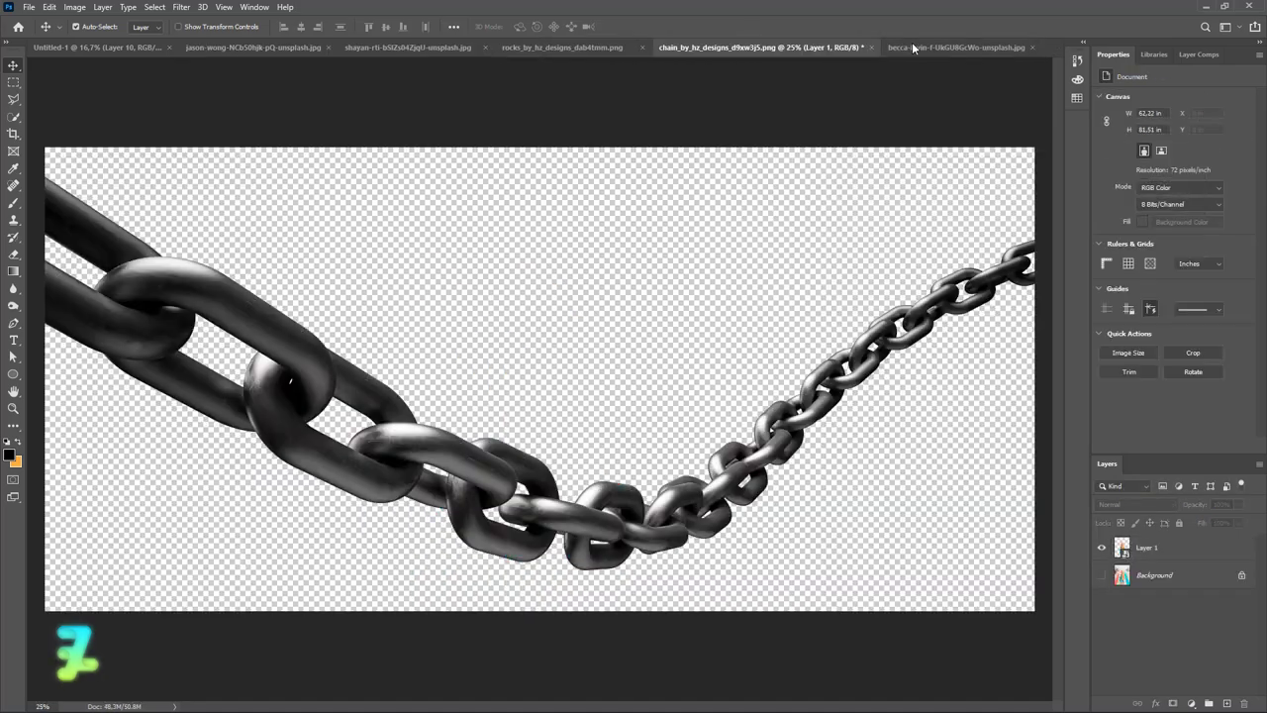
click(912, 47)
right_click(912, 47)
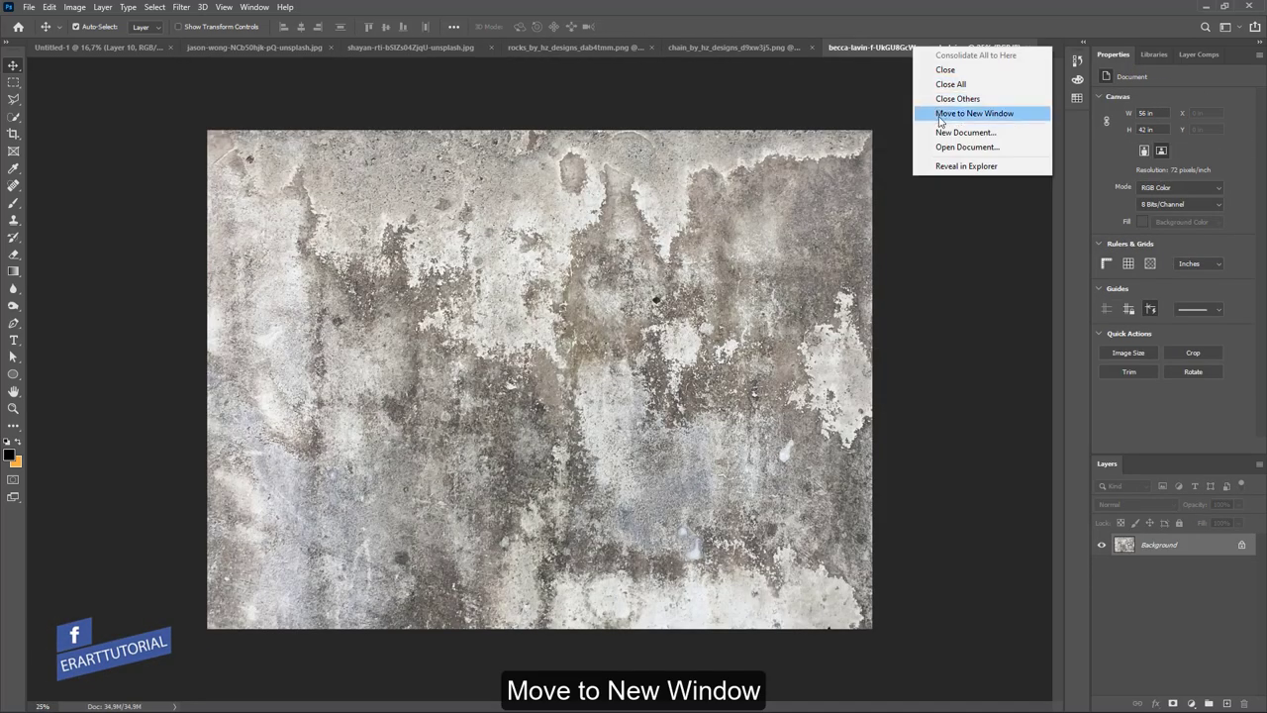
click(974, 113)
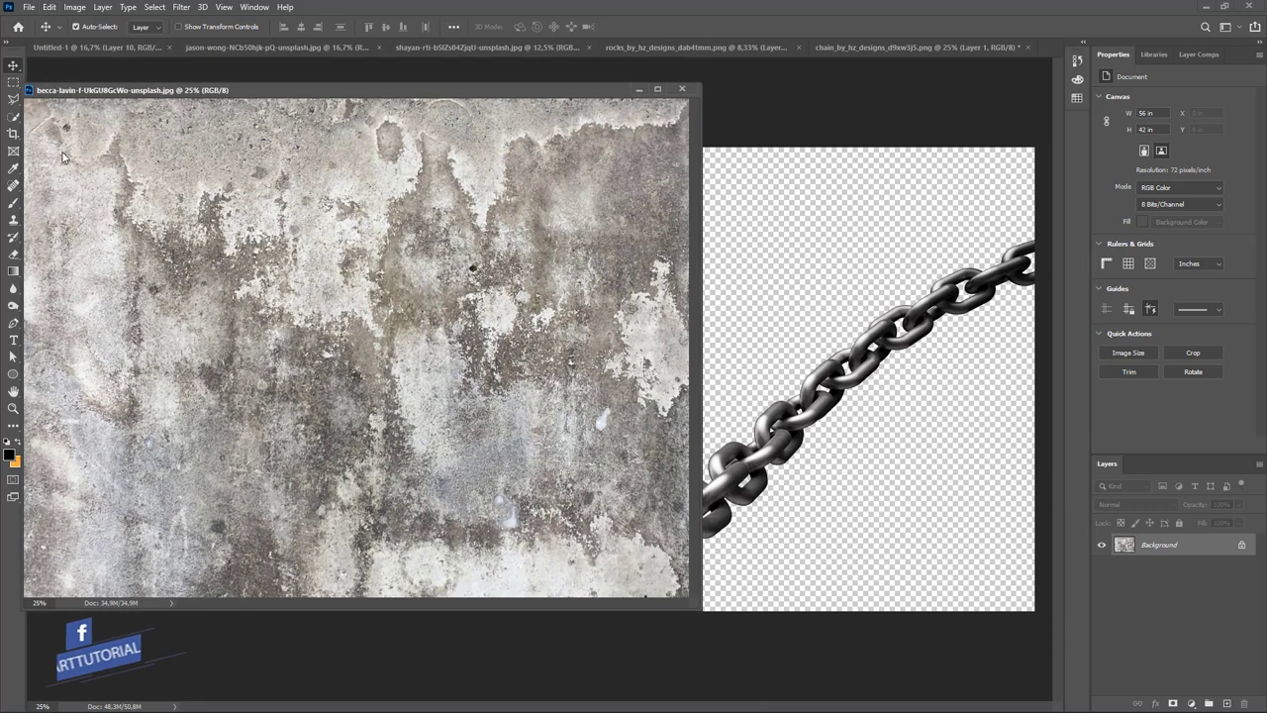
drag(74, 46, 61, 147)
Drag the concrete texture into the poster as Layer 11, move it to the top and hide it.
click(62, 47)
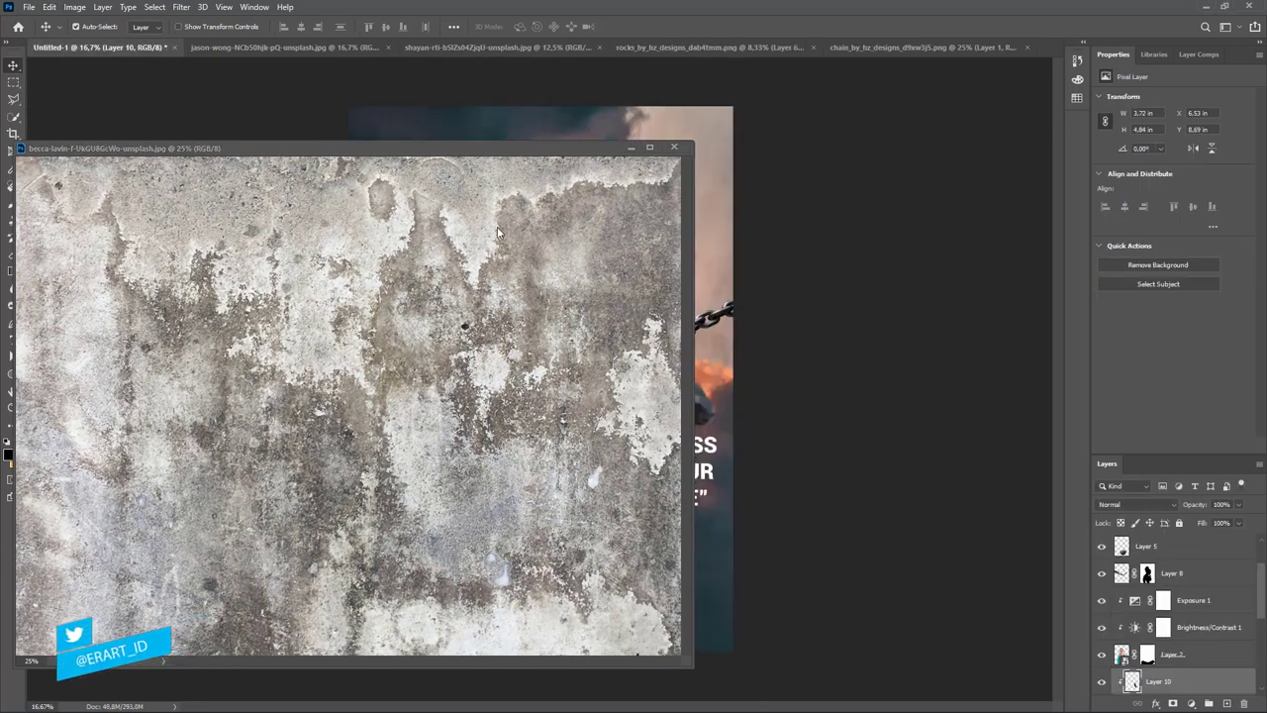
click(498, 233)
drag(445, 151, 348, 364)
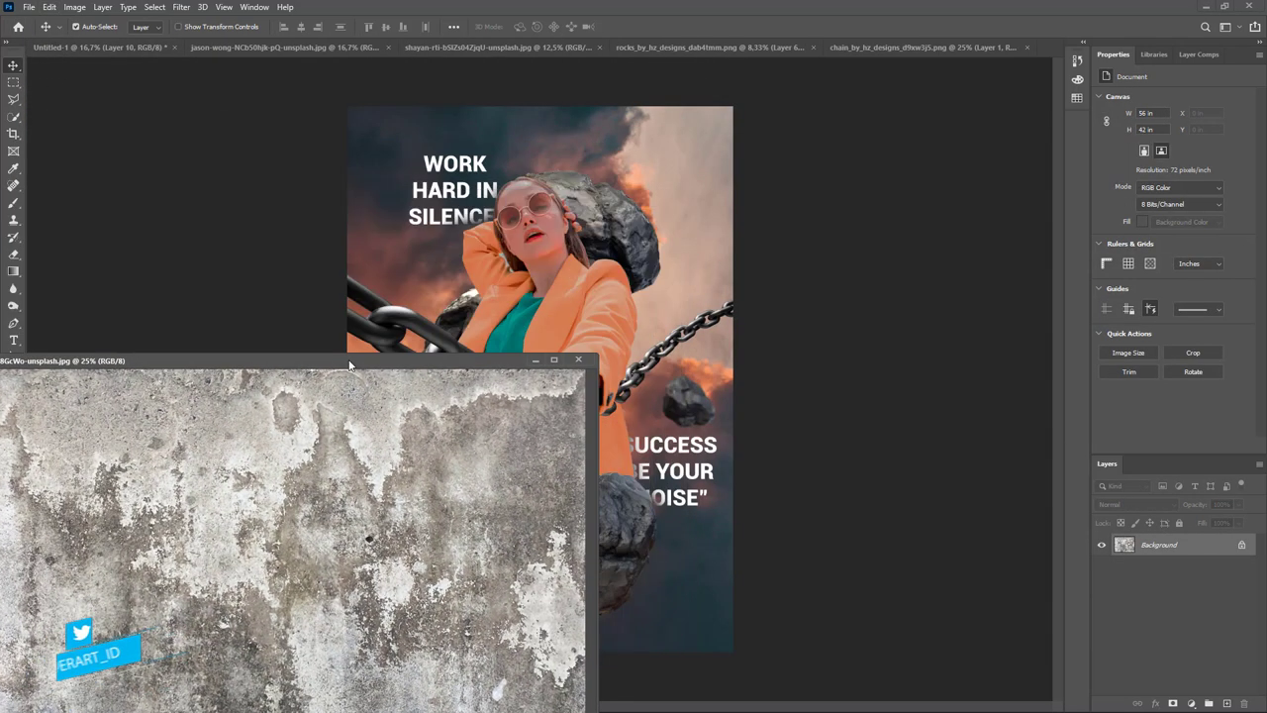
click(542, 216)
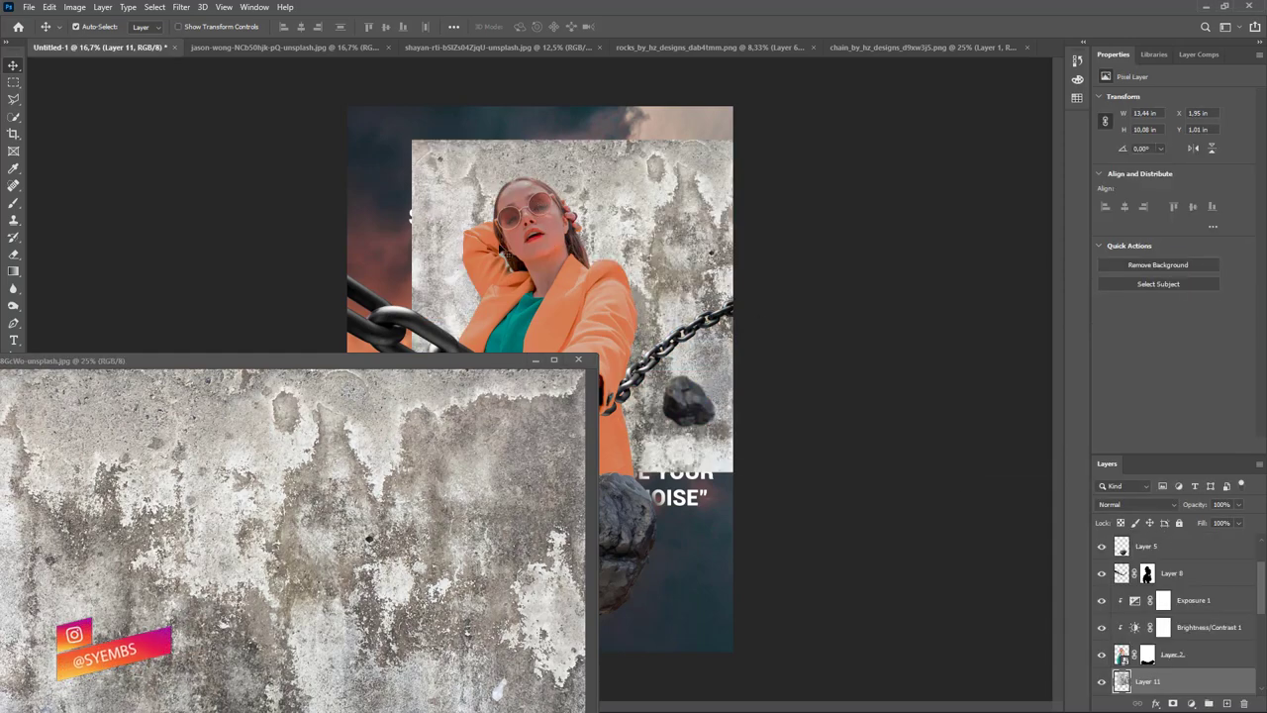
drag(438, 365, 519, 44)
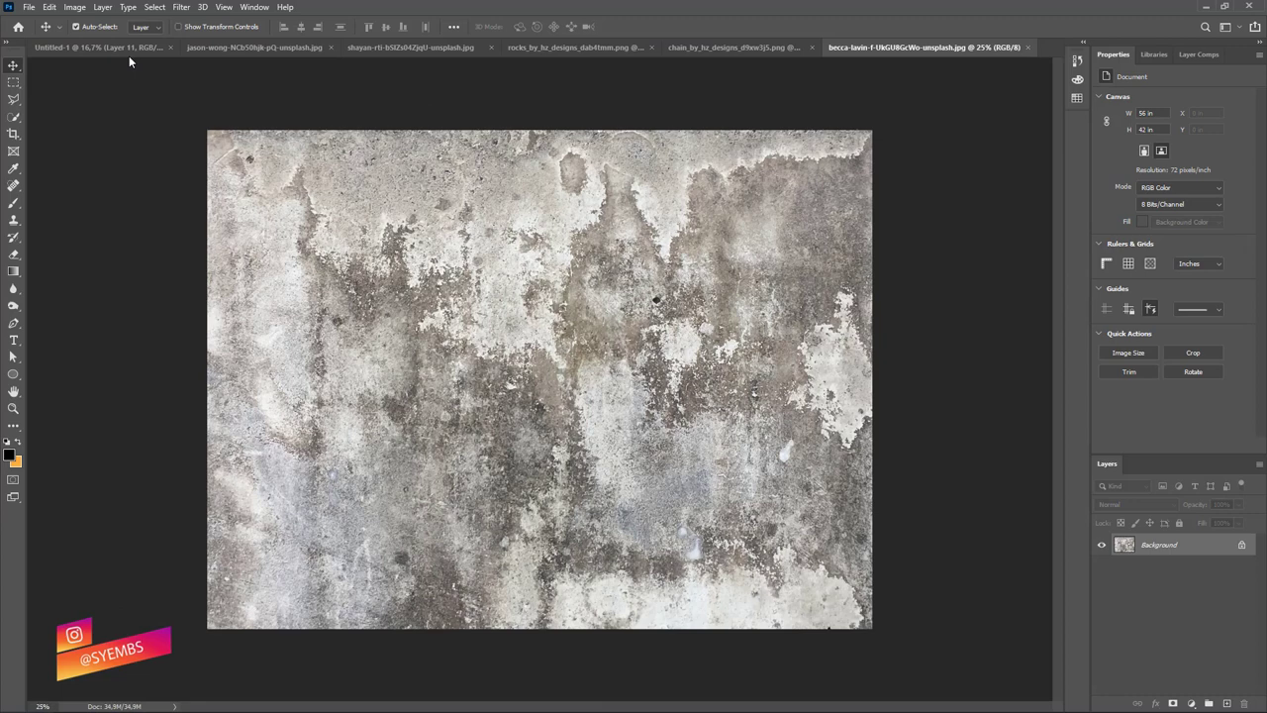
click(124, 47)
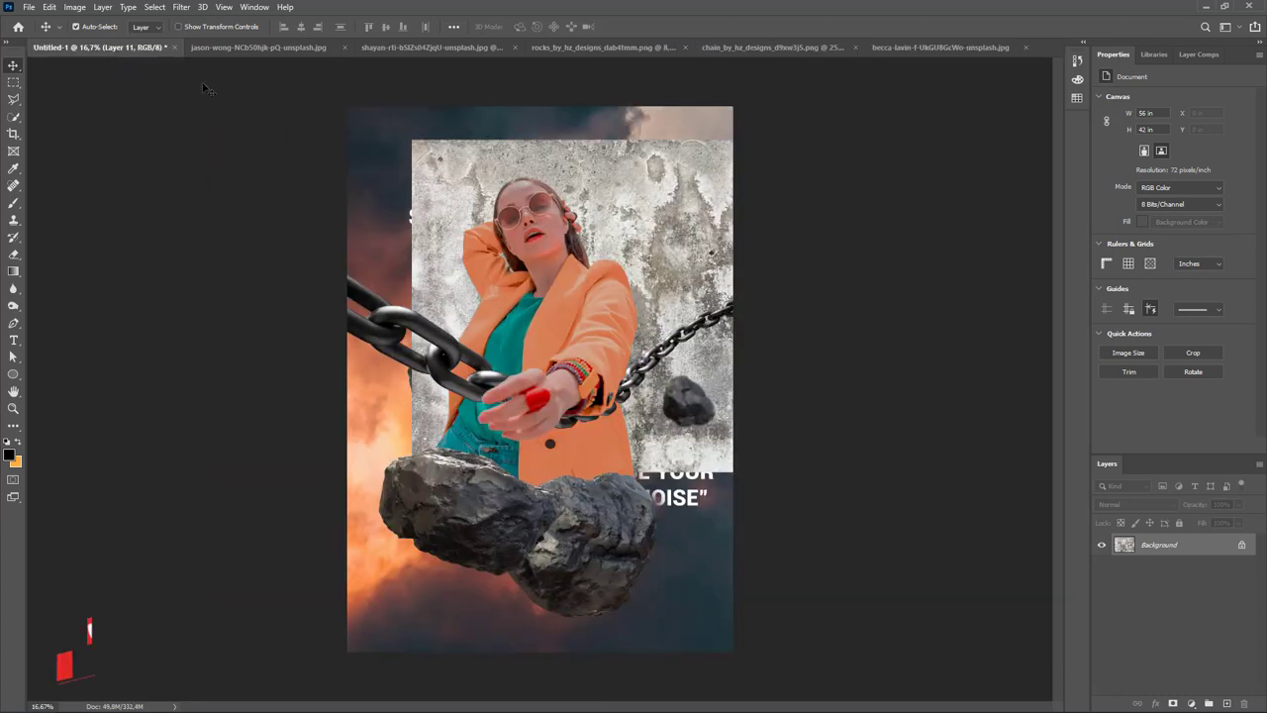
drag(1128, 688, 1163, 539)
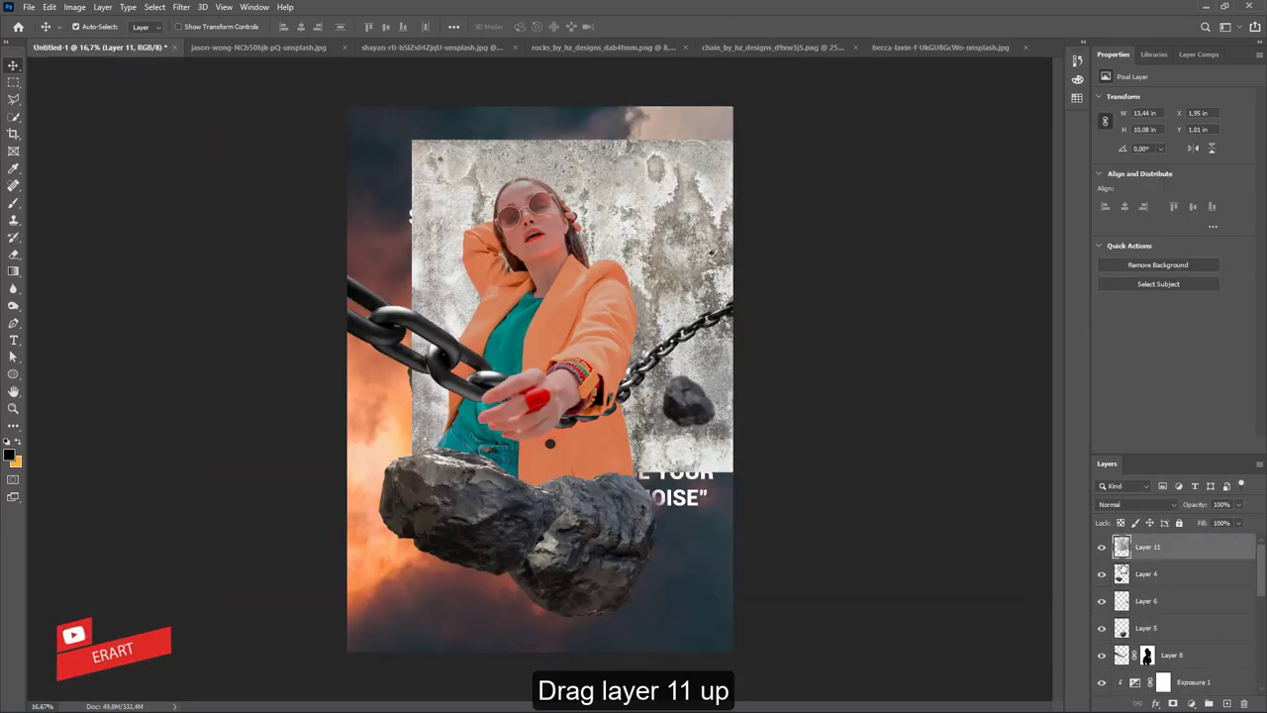
click(1101, 547)
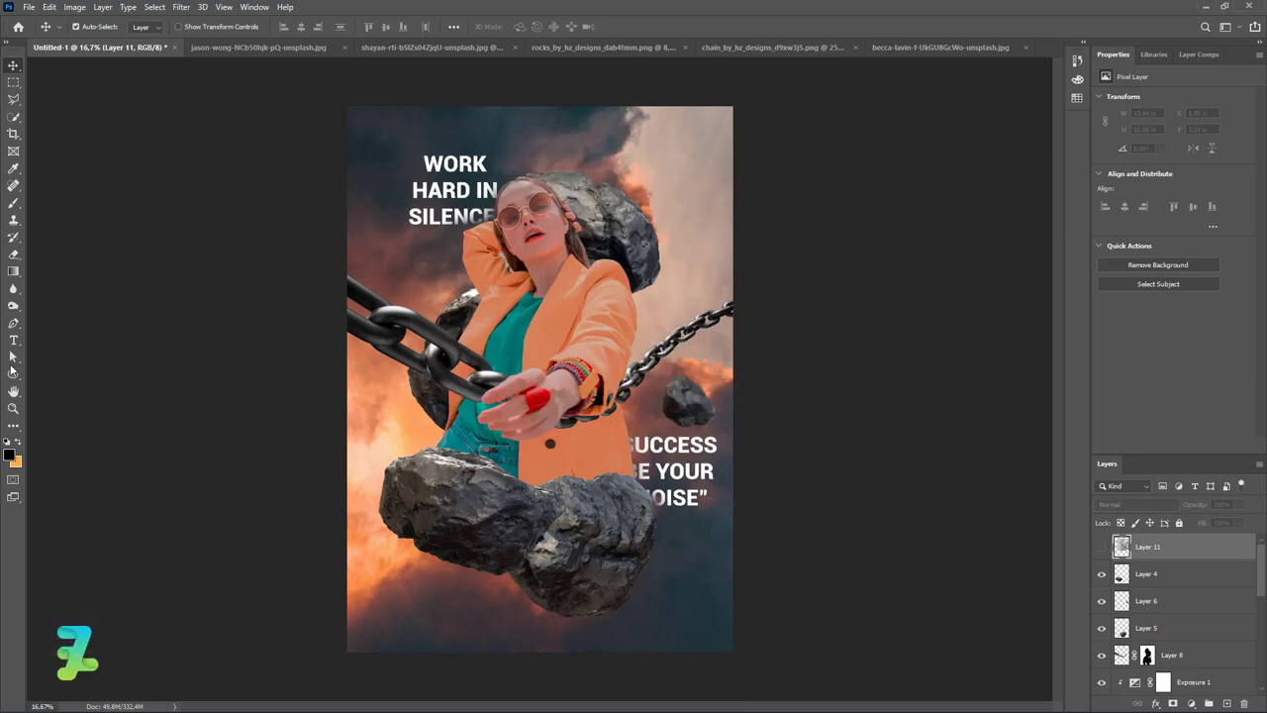
Draw a black (#000000) Ellipse 1 circle near the poster's top-right corner.
click(13, 374)
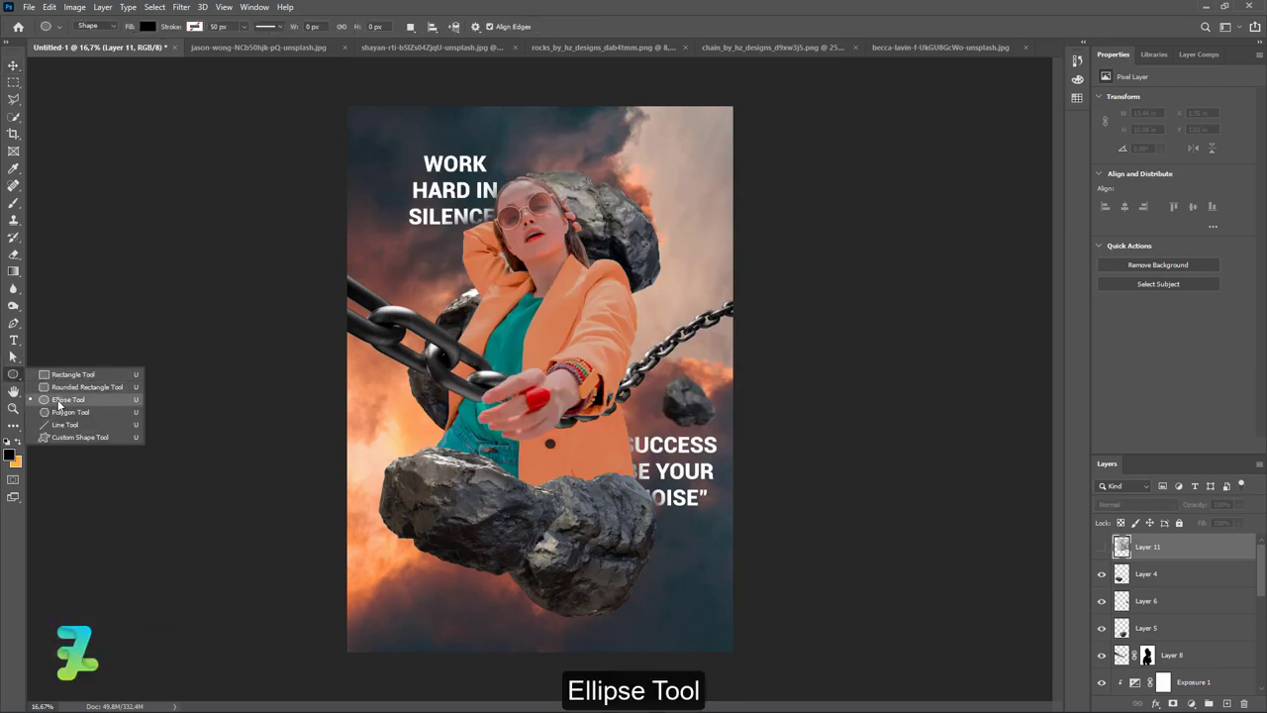
click(59, 400)
click(149, 27)
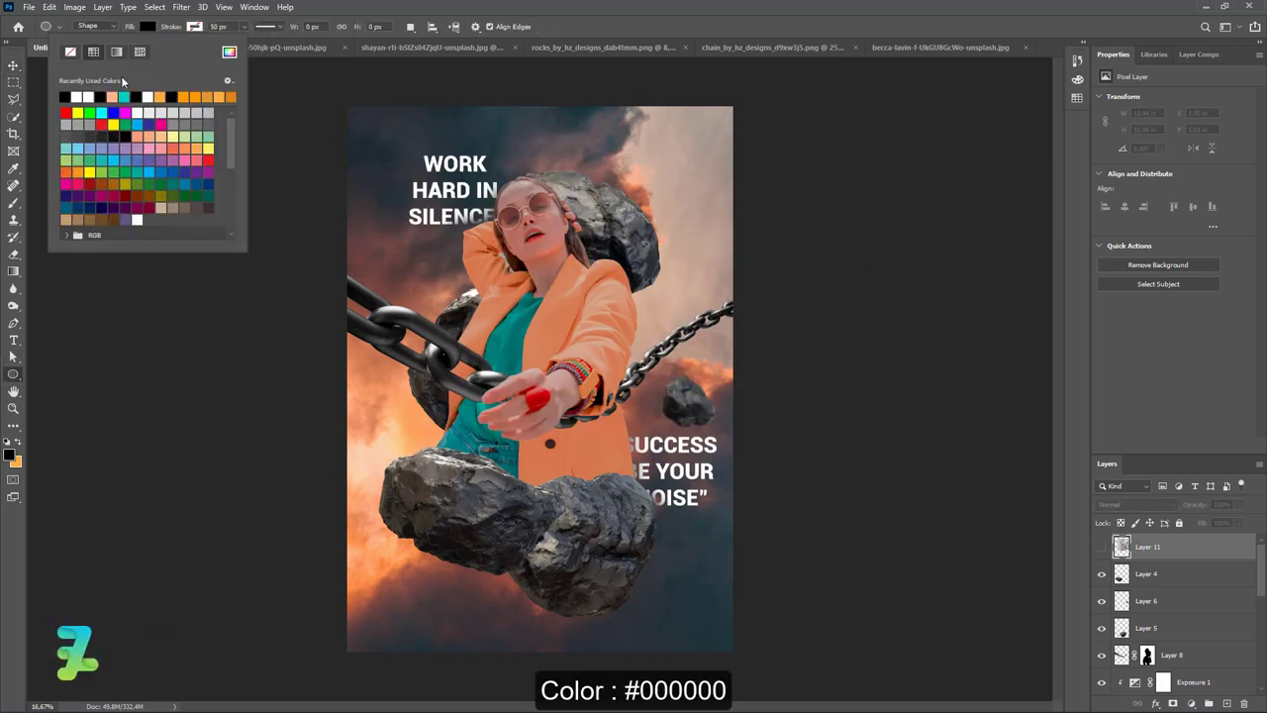
click(228, 53)
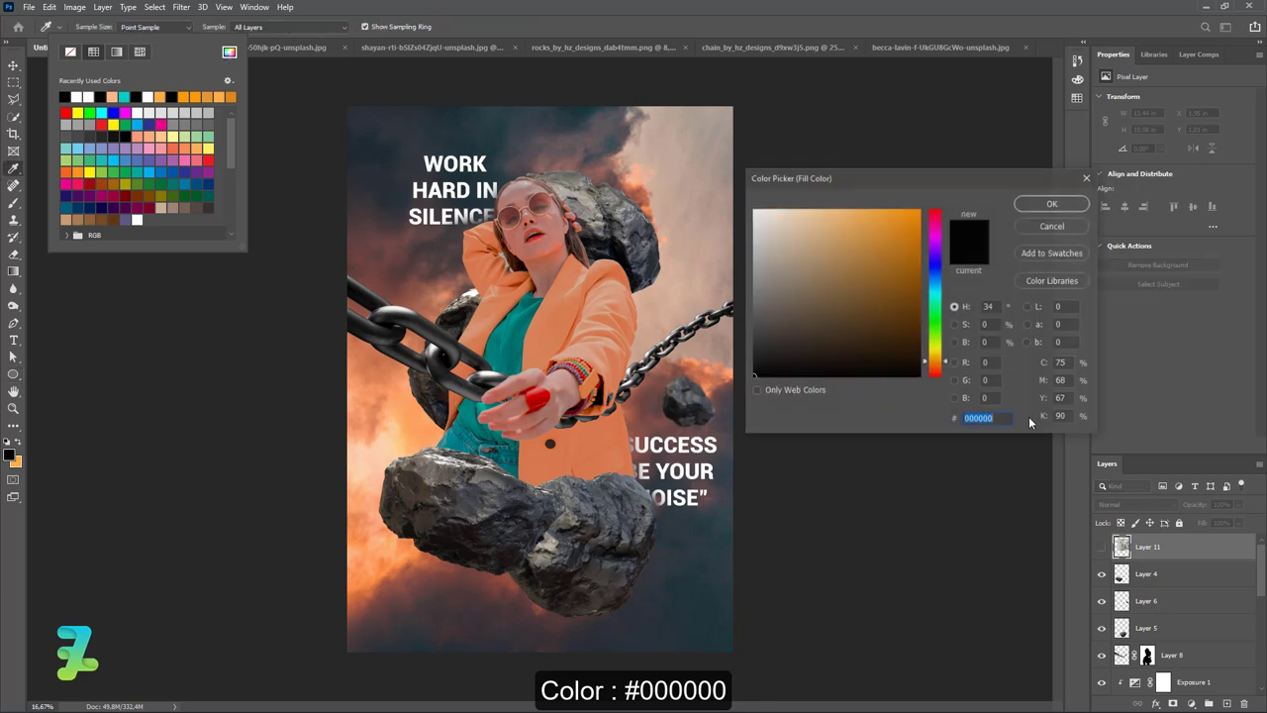
click(1055, 208)
drag(629, 131, 680, 214)
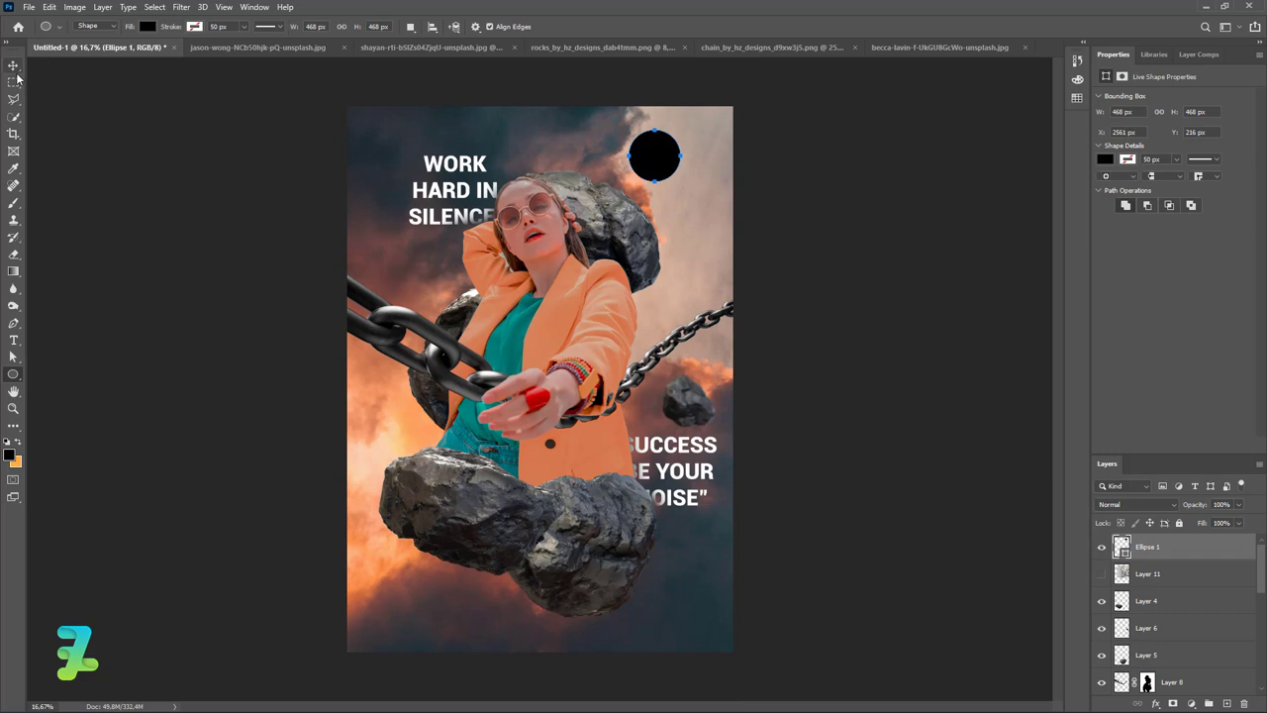
key(v)
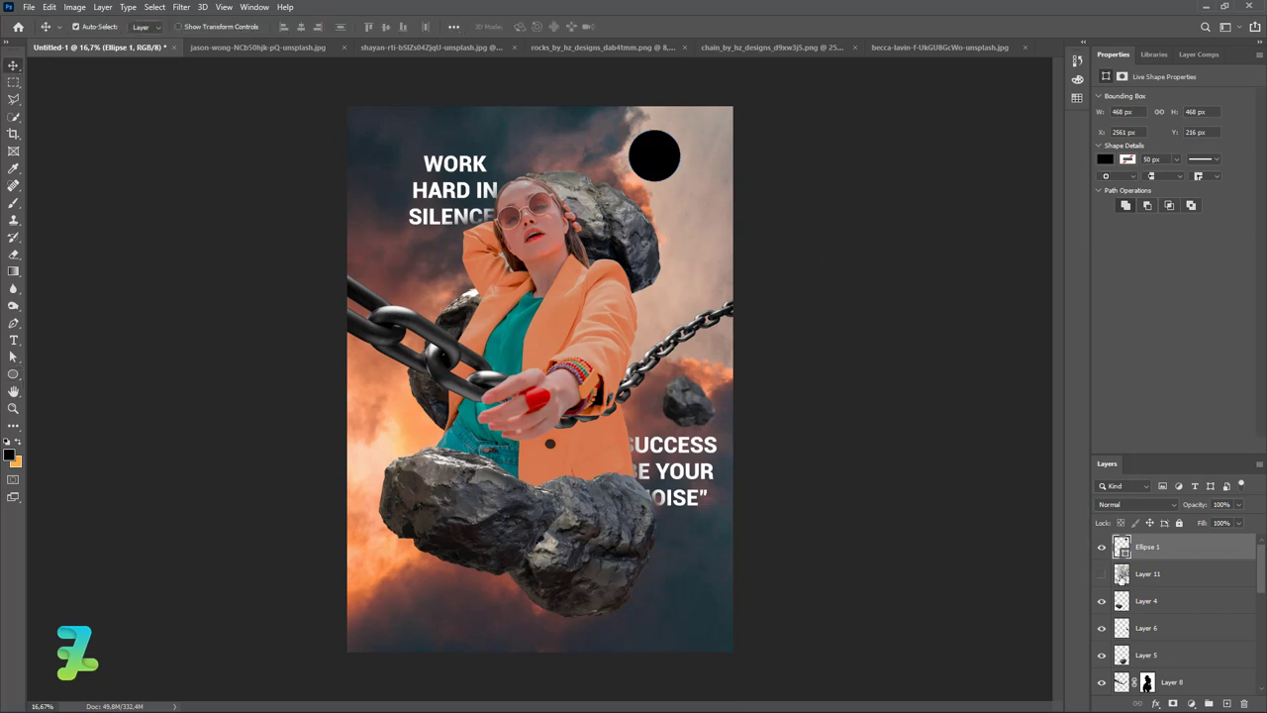
click(1114, 578)
Show the concrete texture, clip it to the black circle and position it inside.
click(1101, 575)
drag(1138, 574, 1138, 539)
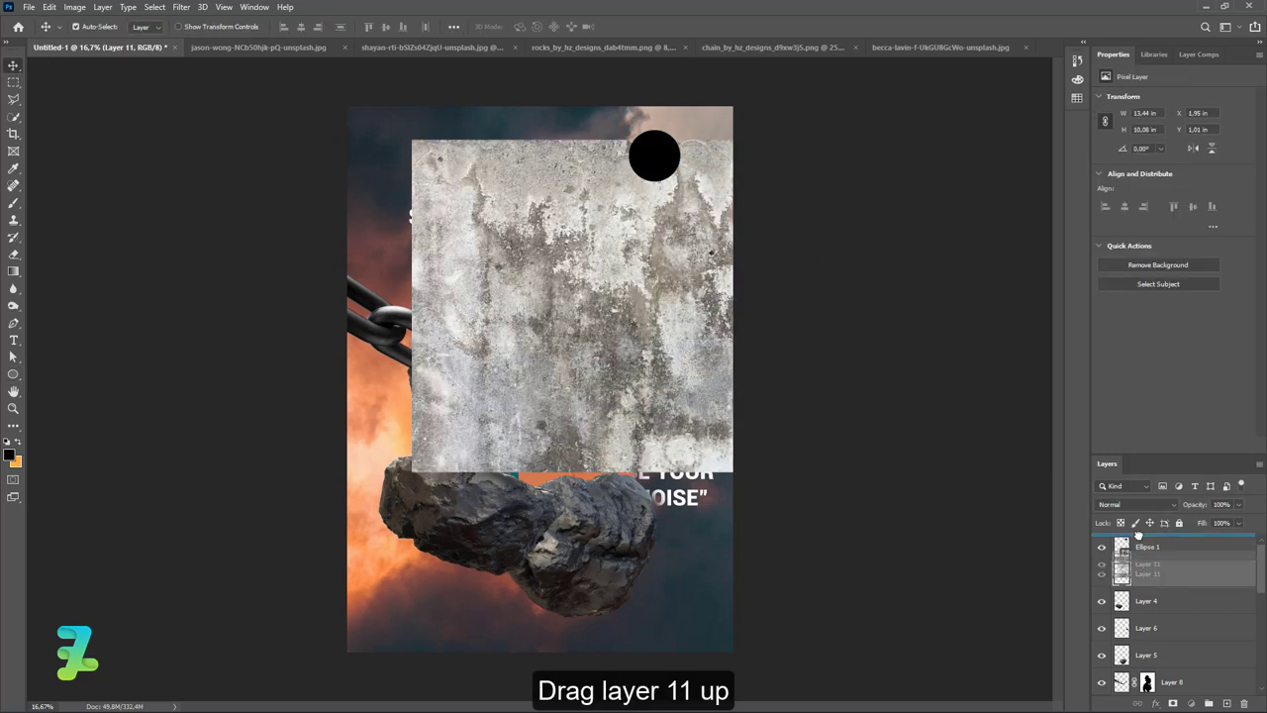
right_click(1171, 535)
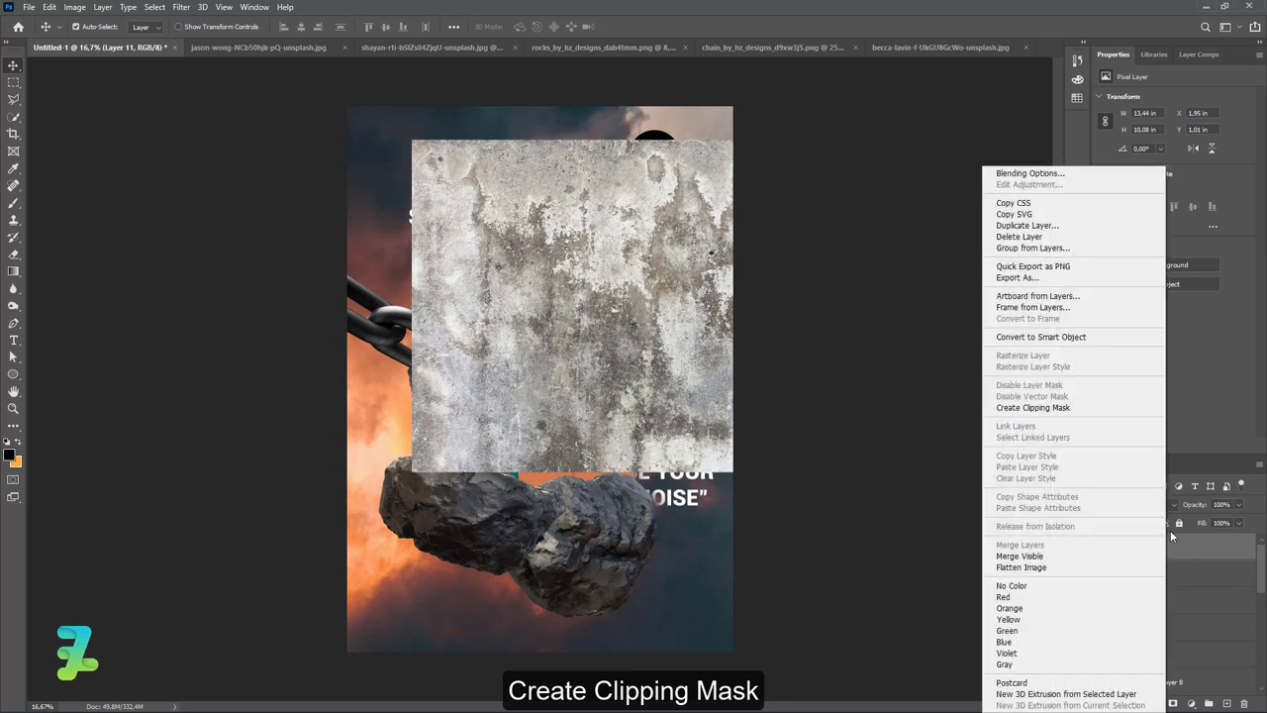
click(1049, 406)
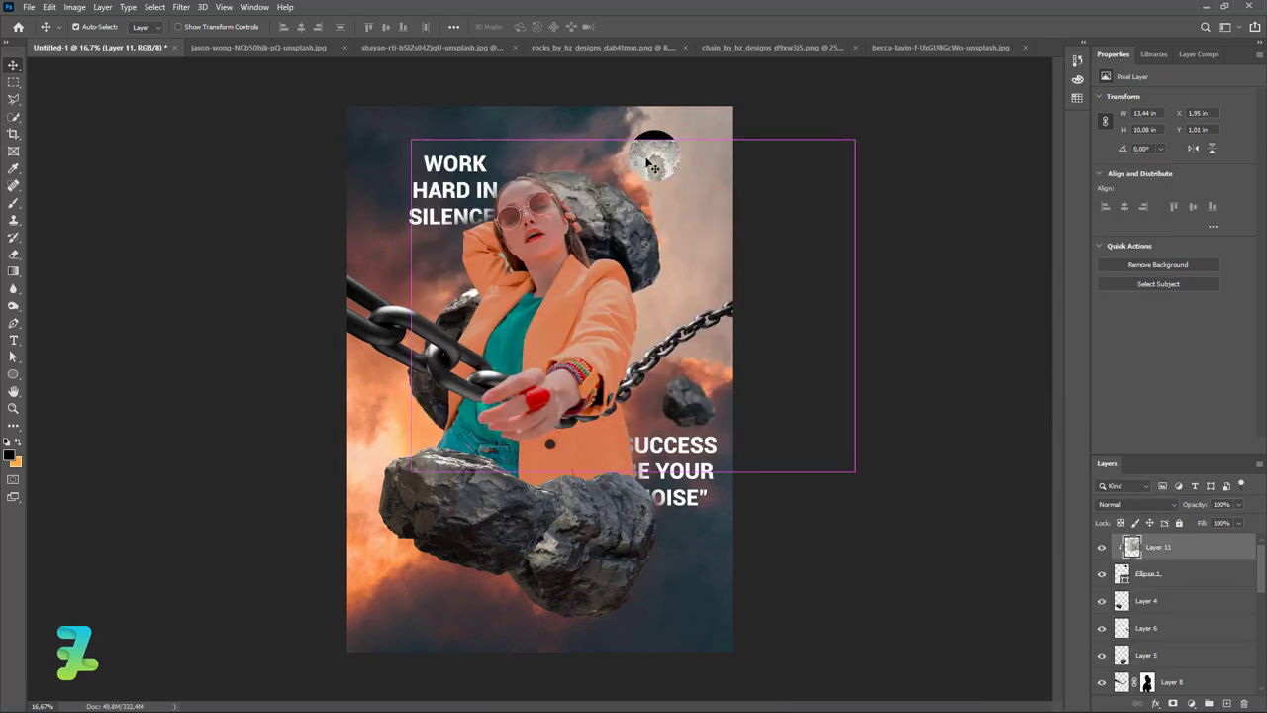
drag(650, 163, 716, 77)
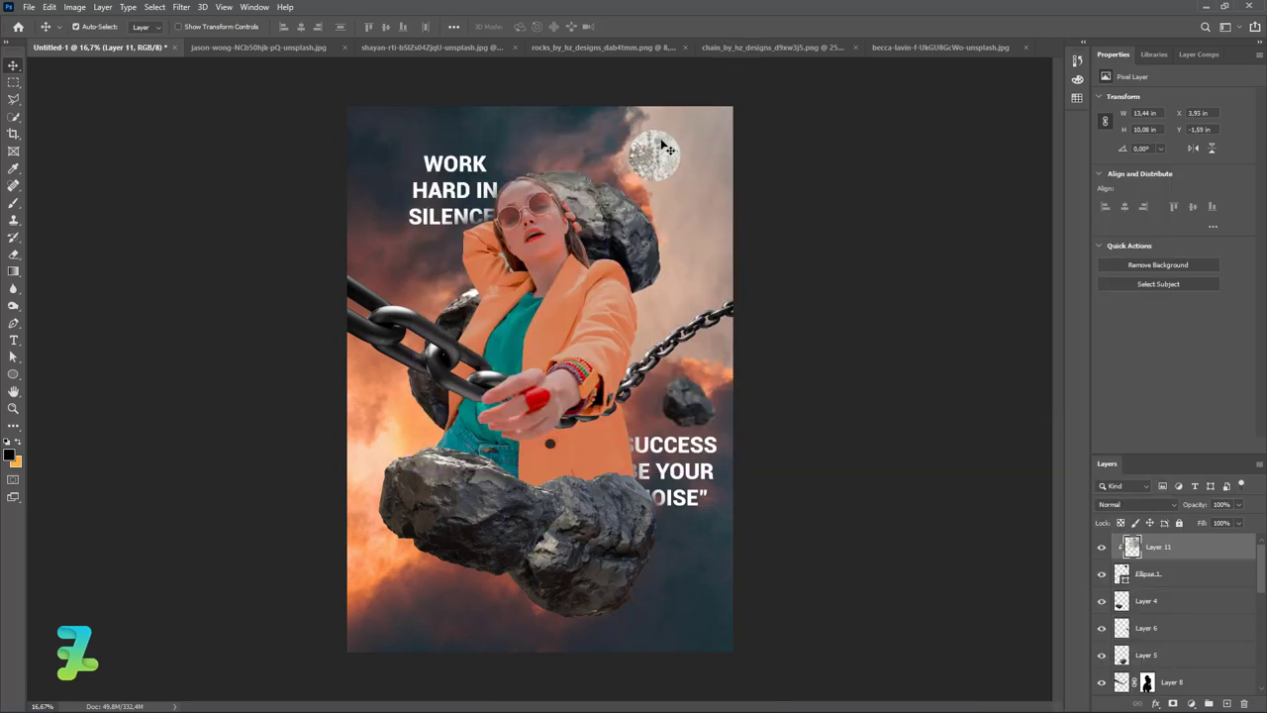
drag(665, 155, 690, 195)
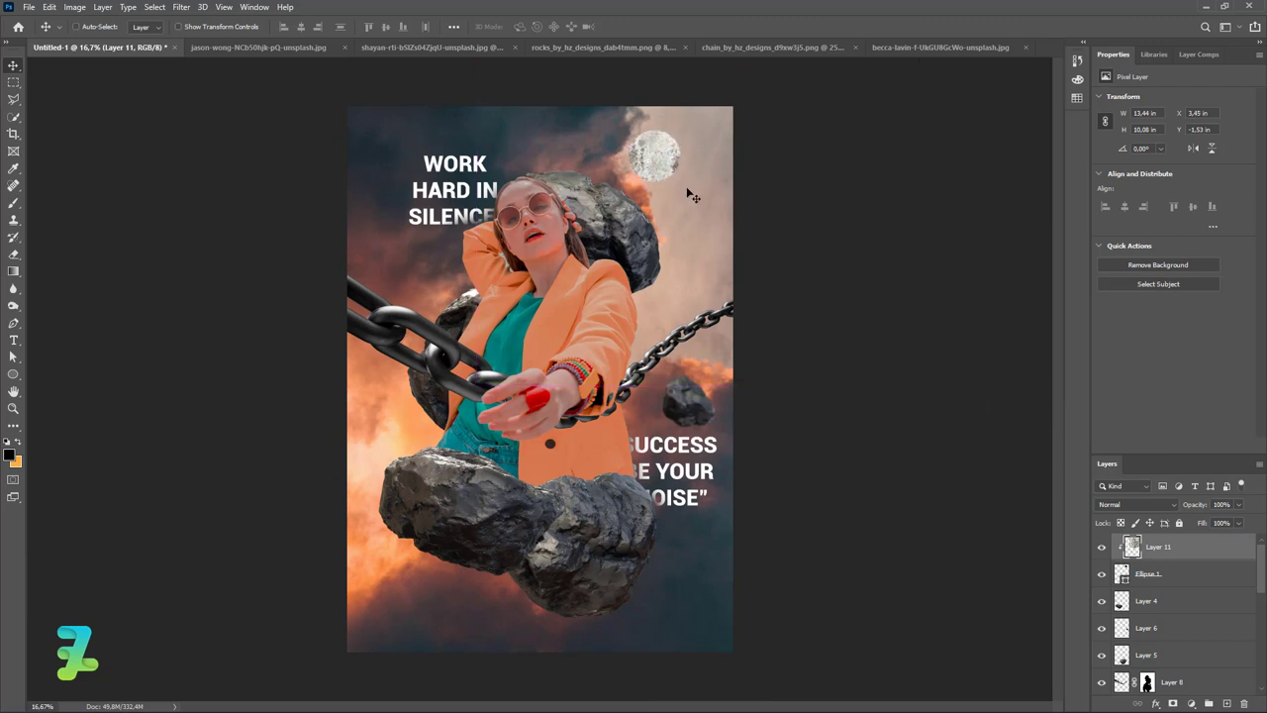
Convert the circle and texture into one smart object and nudge it lower.
shift+click(1193, 574)
right_click(1192, 574)
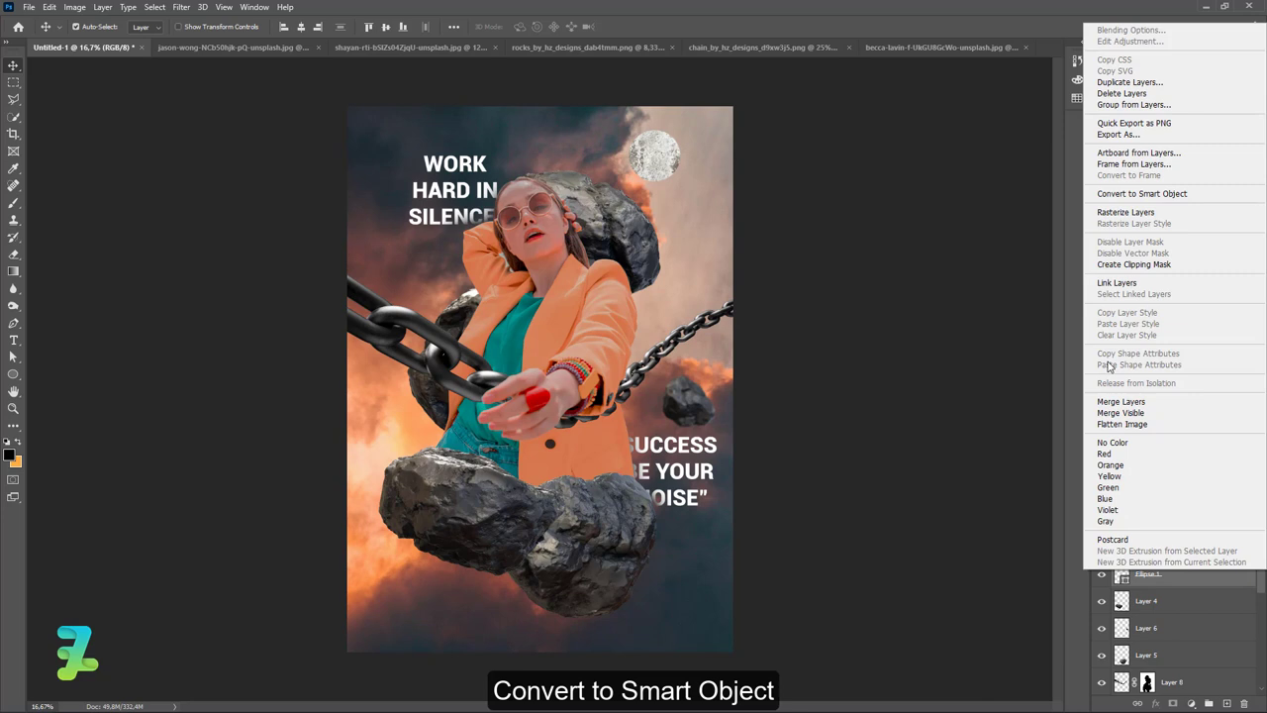
click(1138, 194)
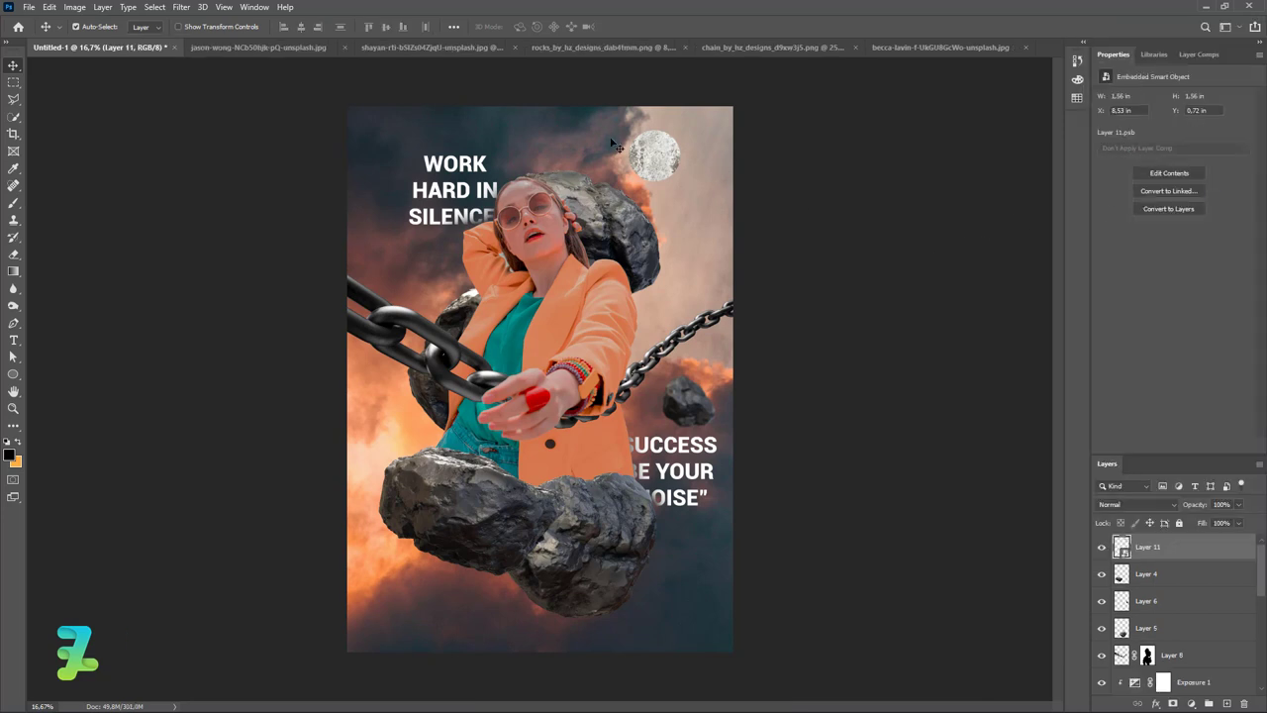
drag(650, 162, 673, 186)
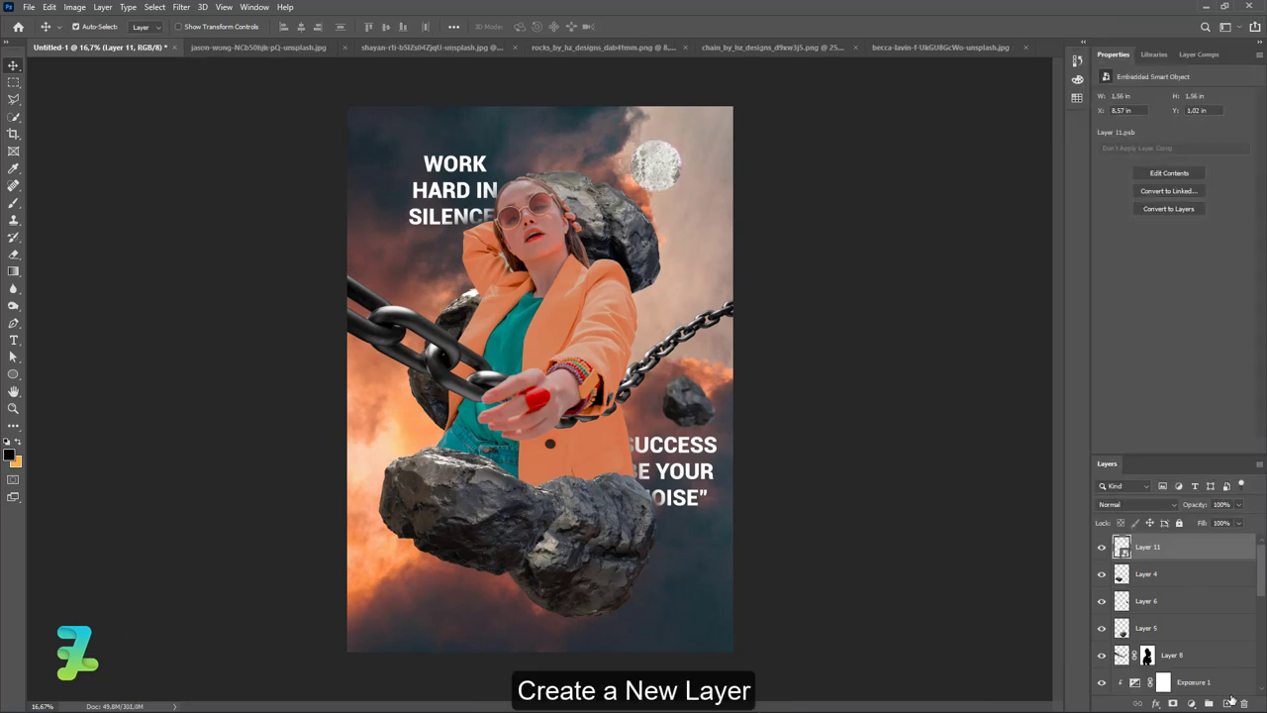
Add clipped Layer 12 and paint black shading on the moon with a 500 px brush.
click(1227, 703)
right_click(1173, 556)
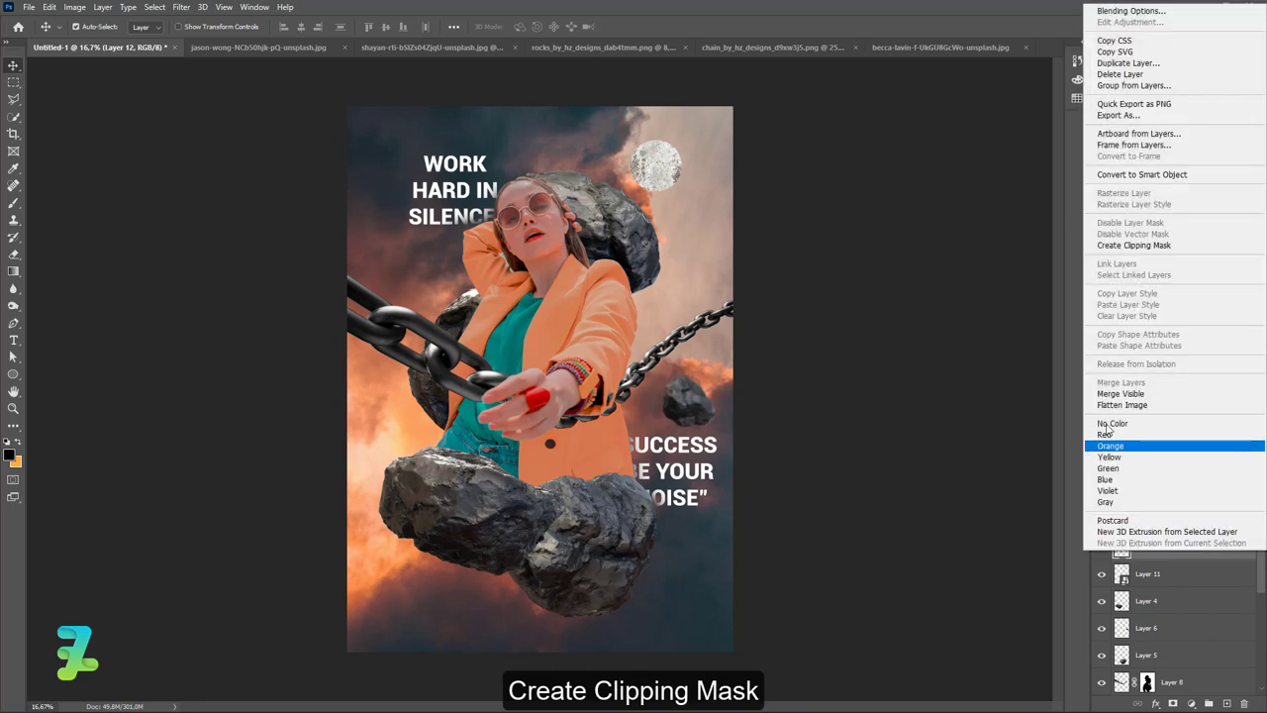
click(1128, 252)
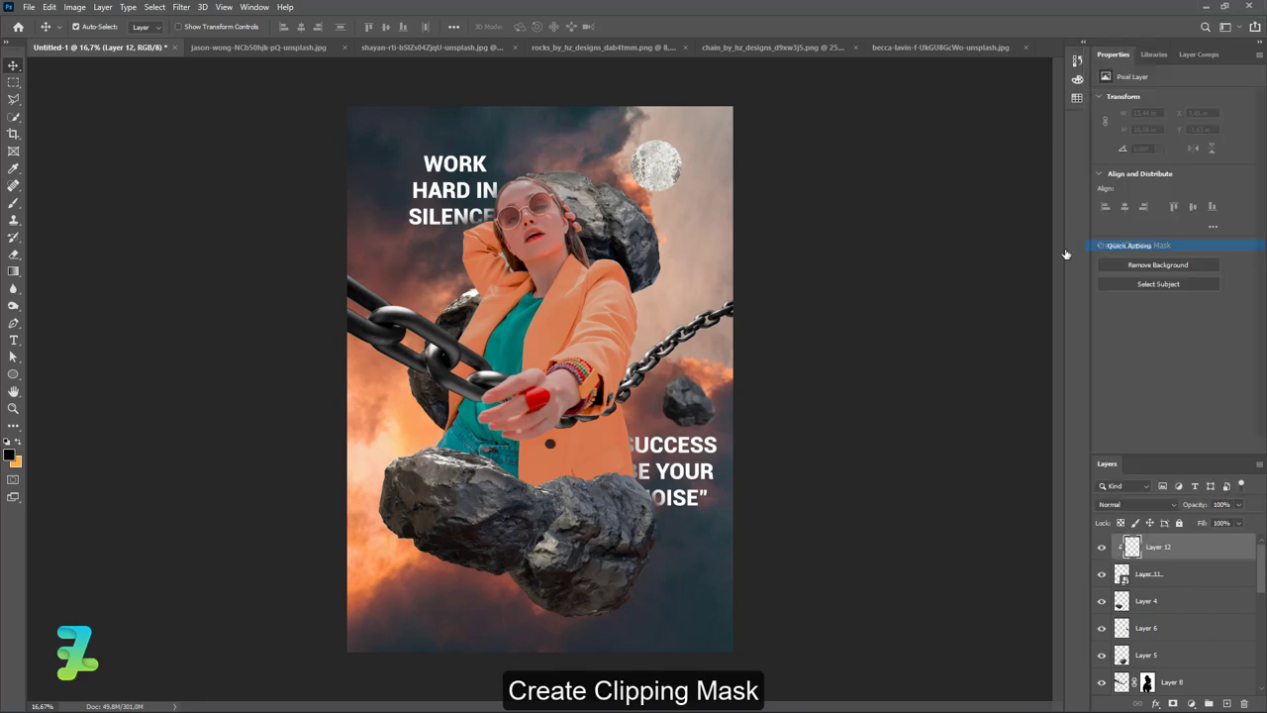
click(12, 456)
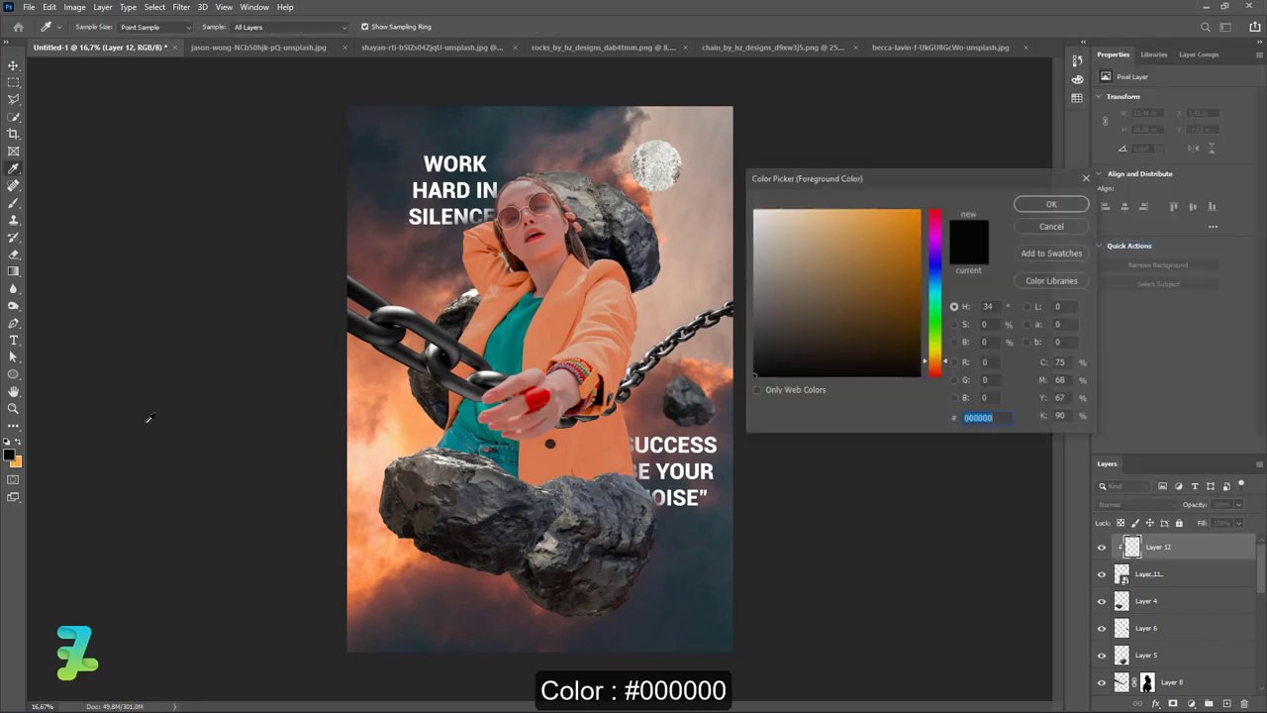
click(1051, 204)
key(b)
click(97, 29)
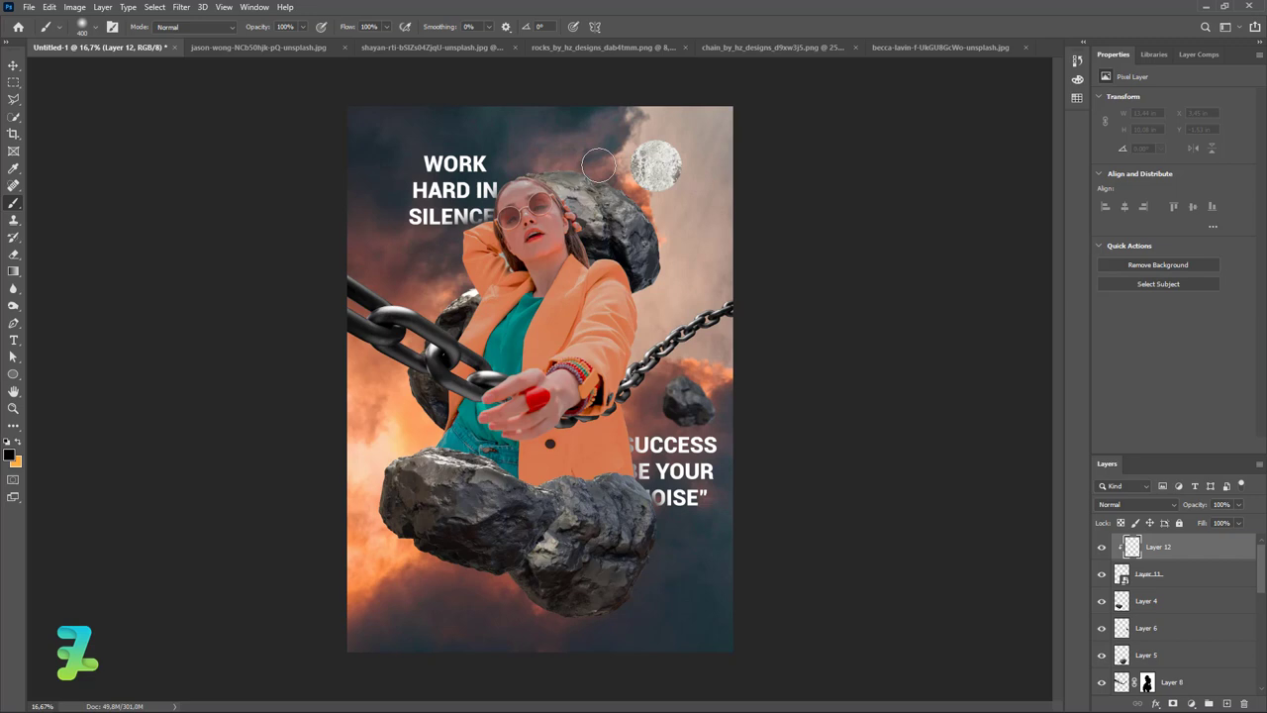
key(bracketright)
mouse_move(594, 163)
mouse_down()
mouse_move(649, 168)
mouse_move(614, 227)
mouse_move(644, 238)
mouse_move(688, 216)
mouse_move(583, 128)
mouse_move(621, 198)
mouse_up()
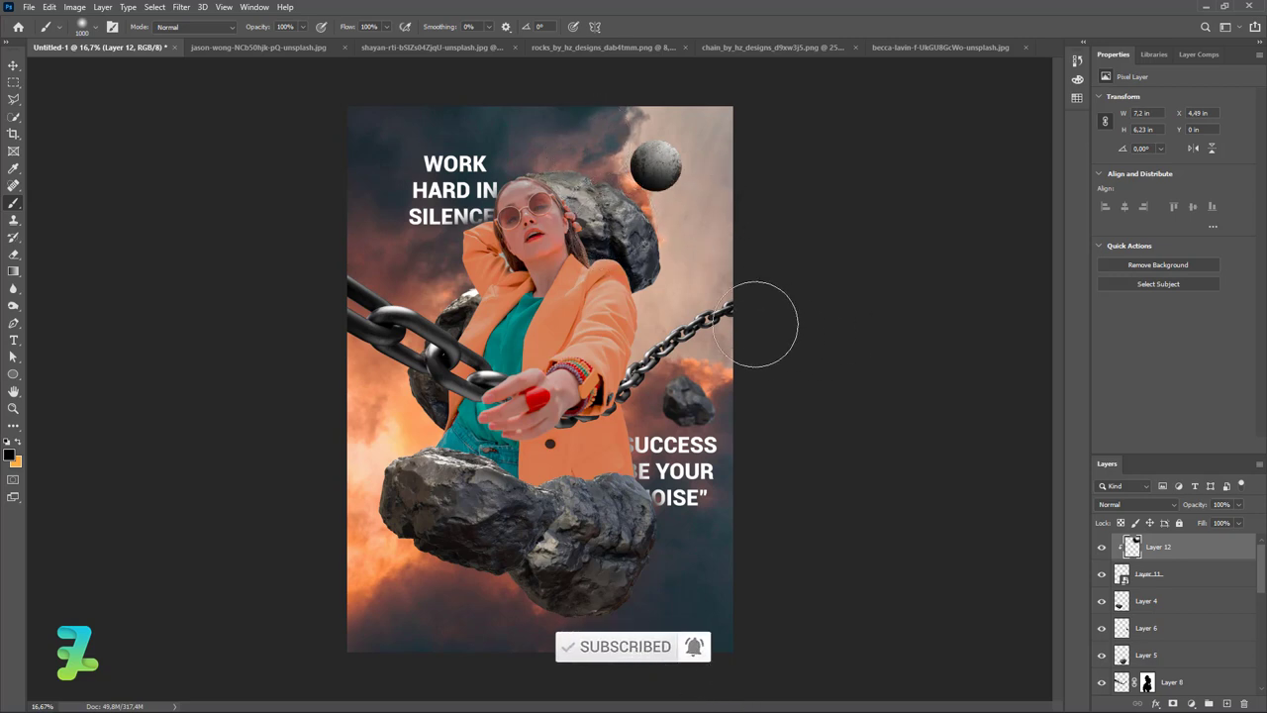
drag(606, 206, 645, 223)
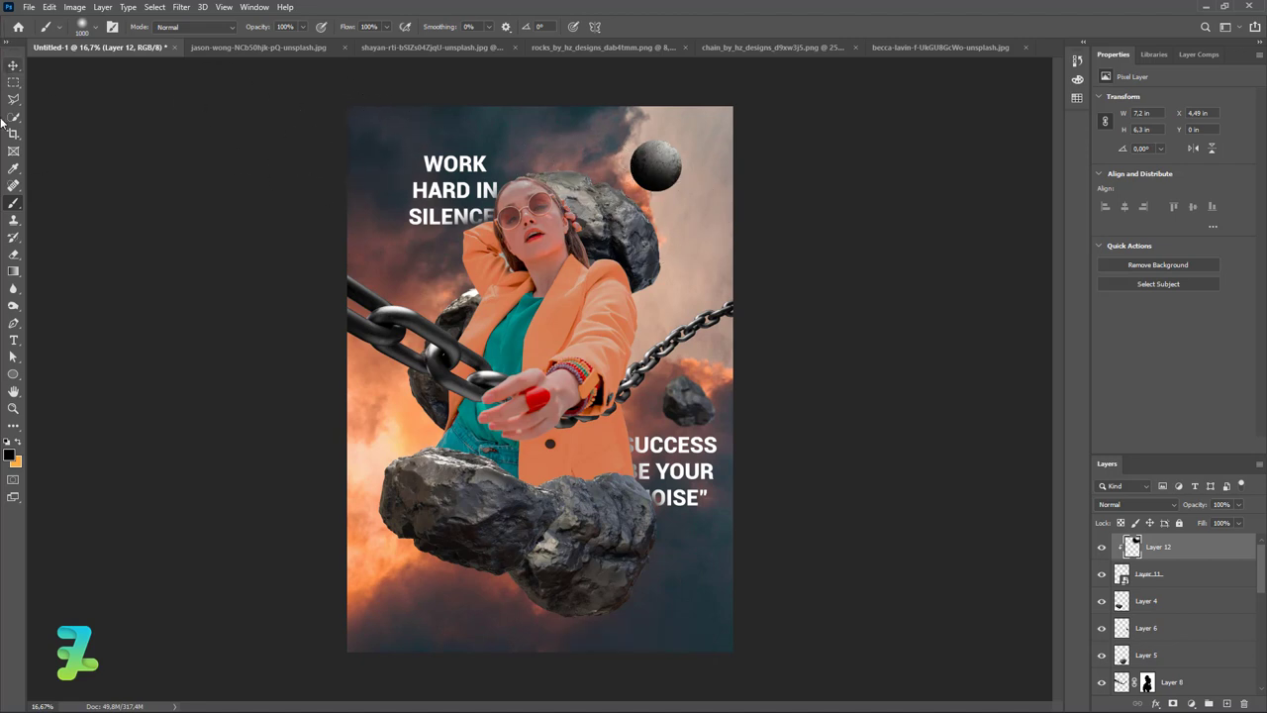
Add clipped Layer 13 and try a #ffffff highlight, undoing the strokes.
click(8, 455)
text(ffffff)
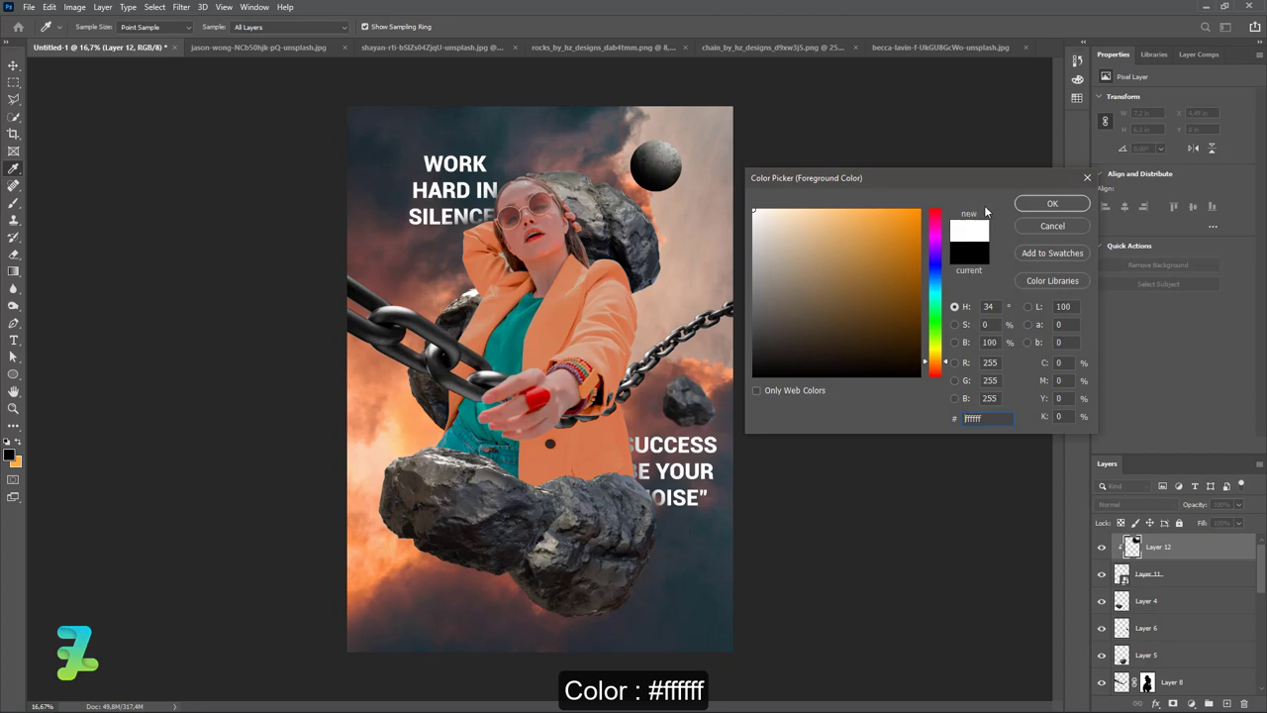
key(Return)
click(1227, 703)
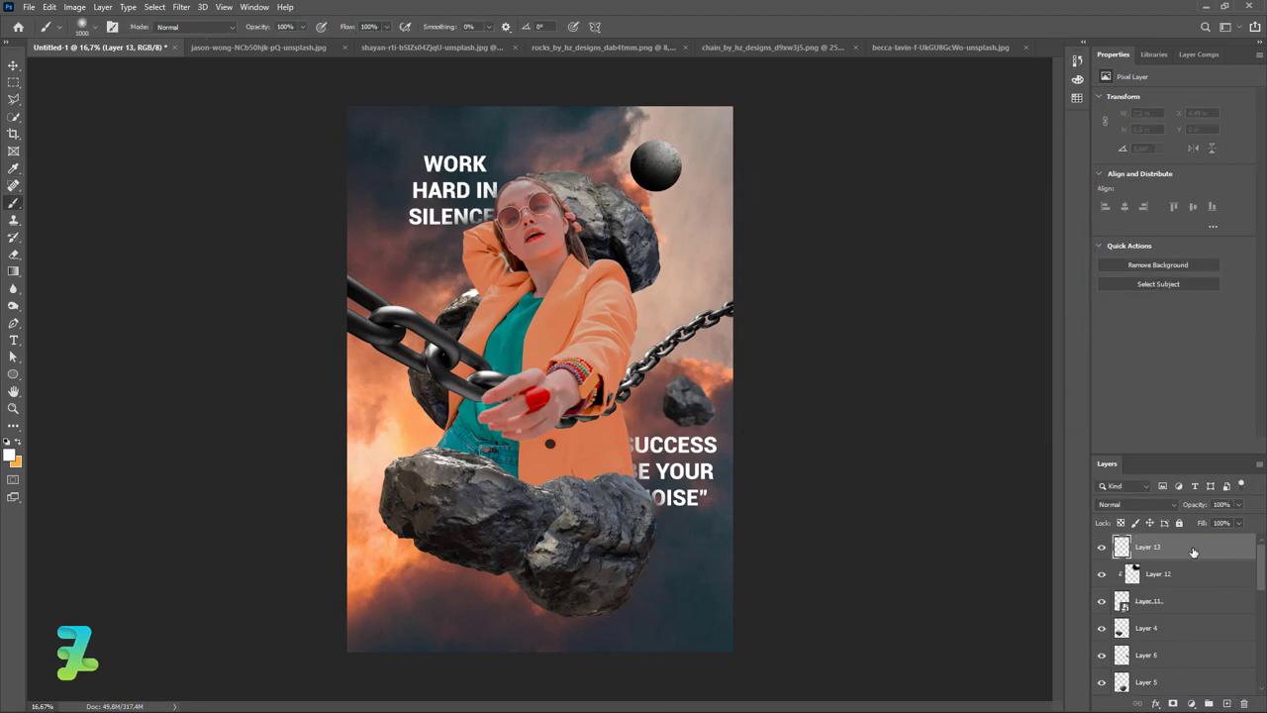
right_click(1190, 546)
click(1128, 406)
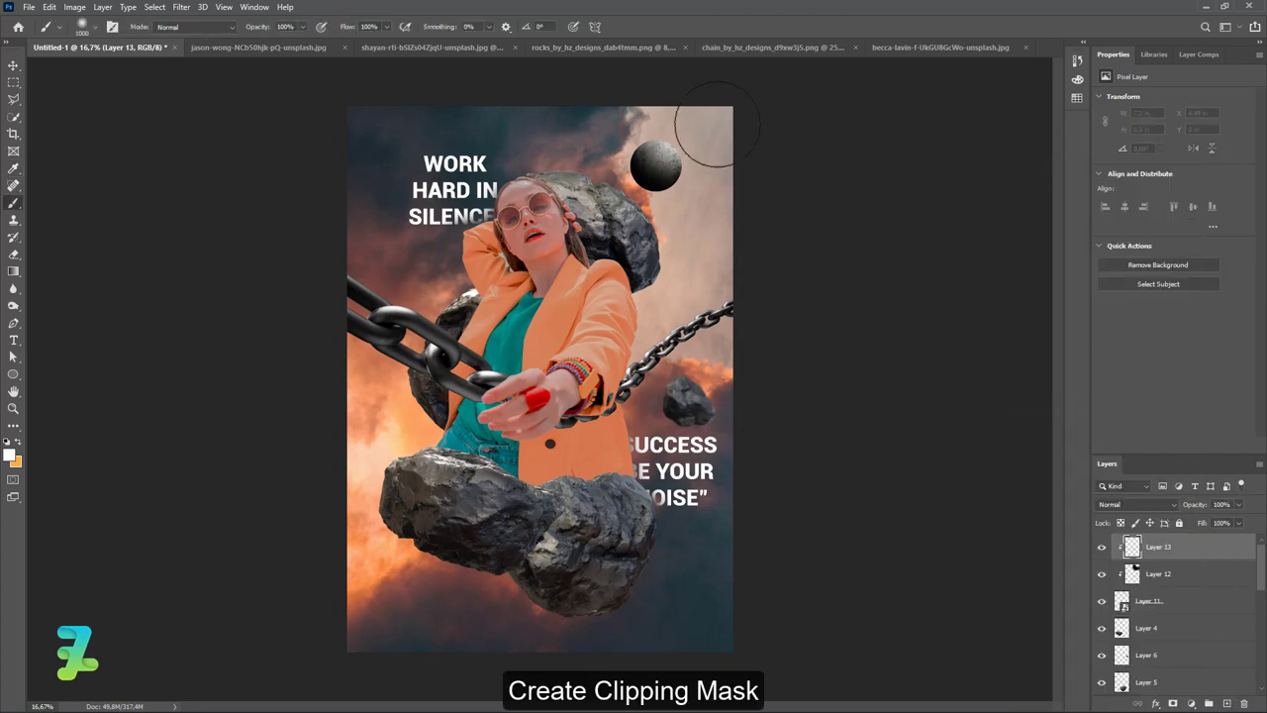
drag(664, 85, 600, 57)
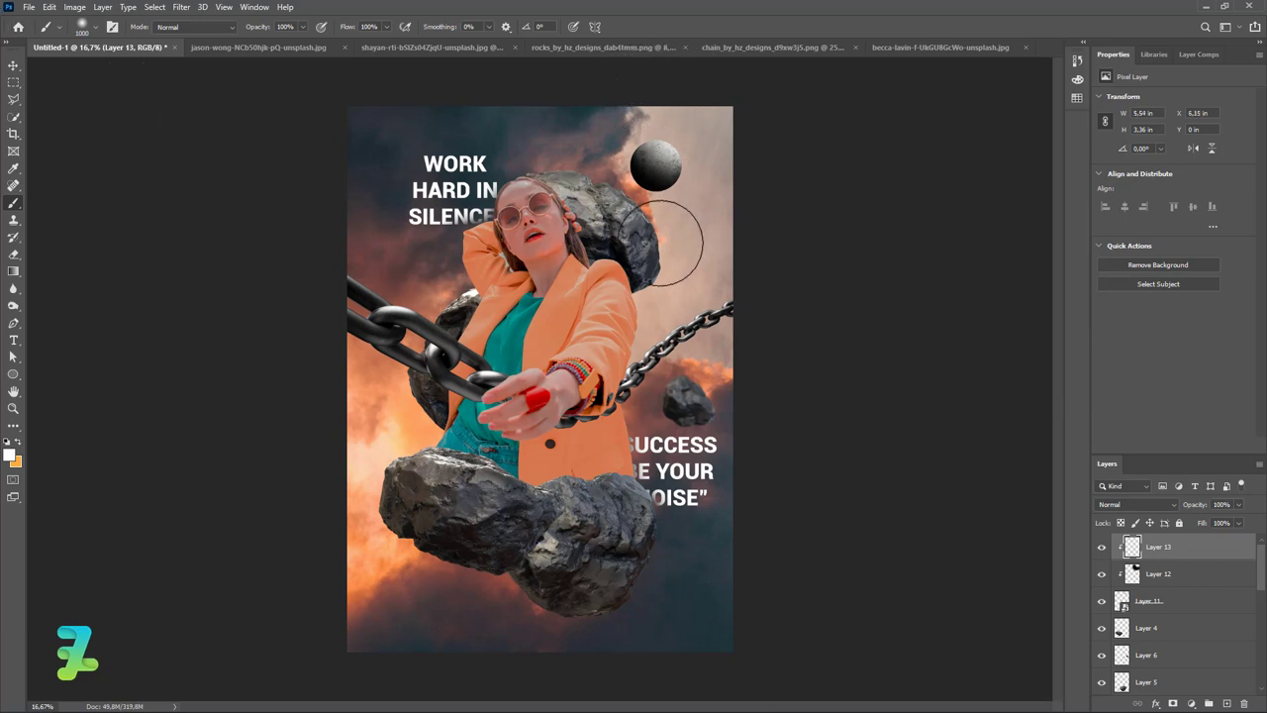
key(ctrl+z)
key(ctrl+z)
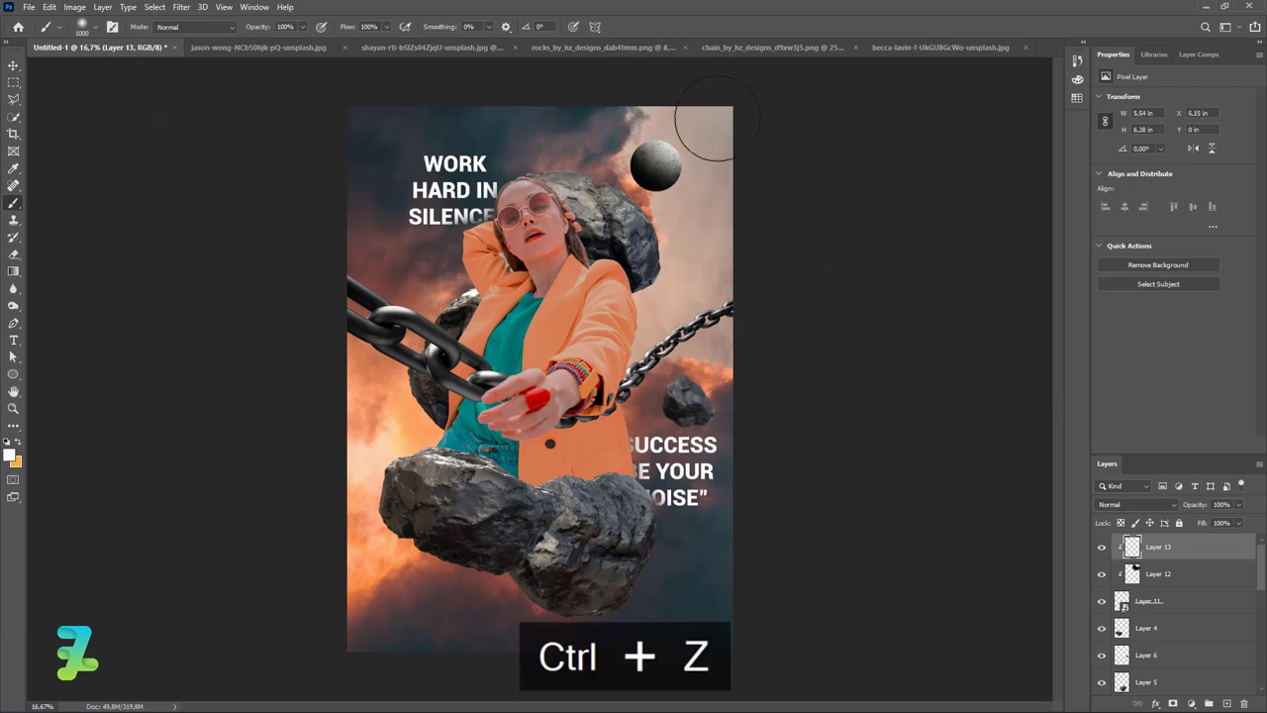
key(ctrl+z)
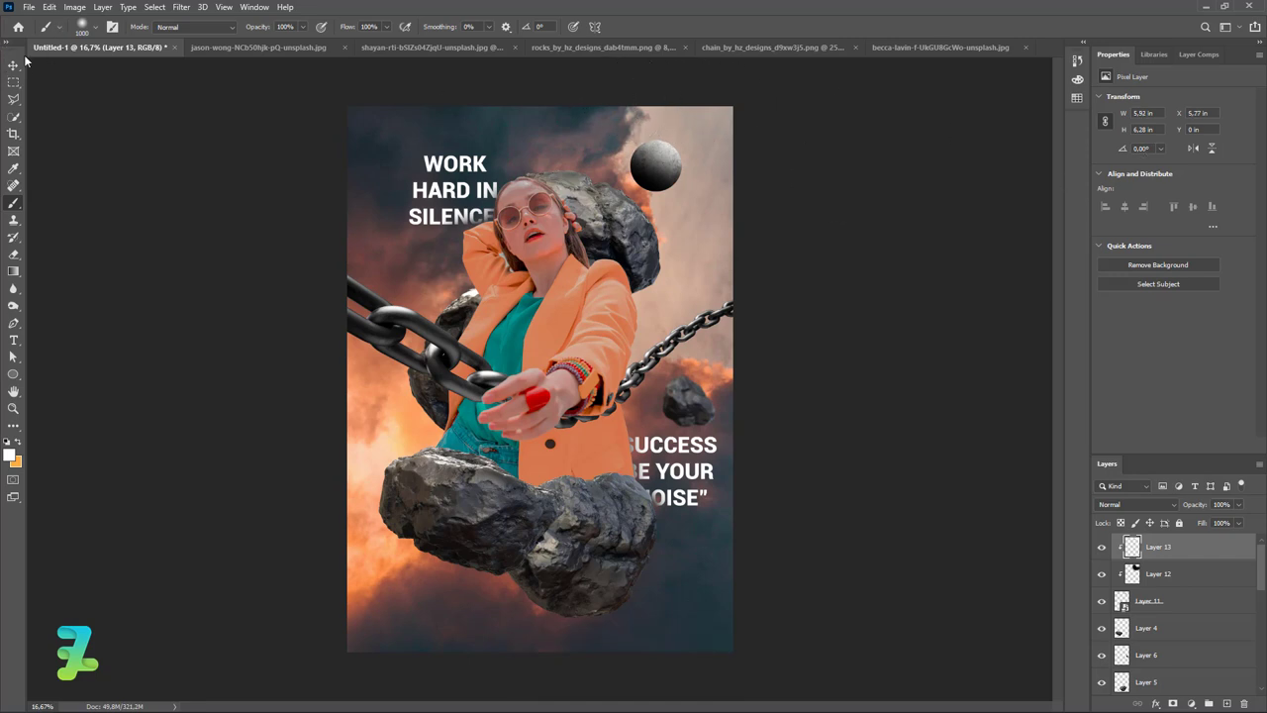
click(13, 66)
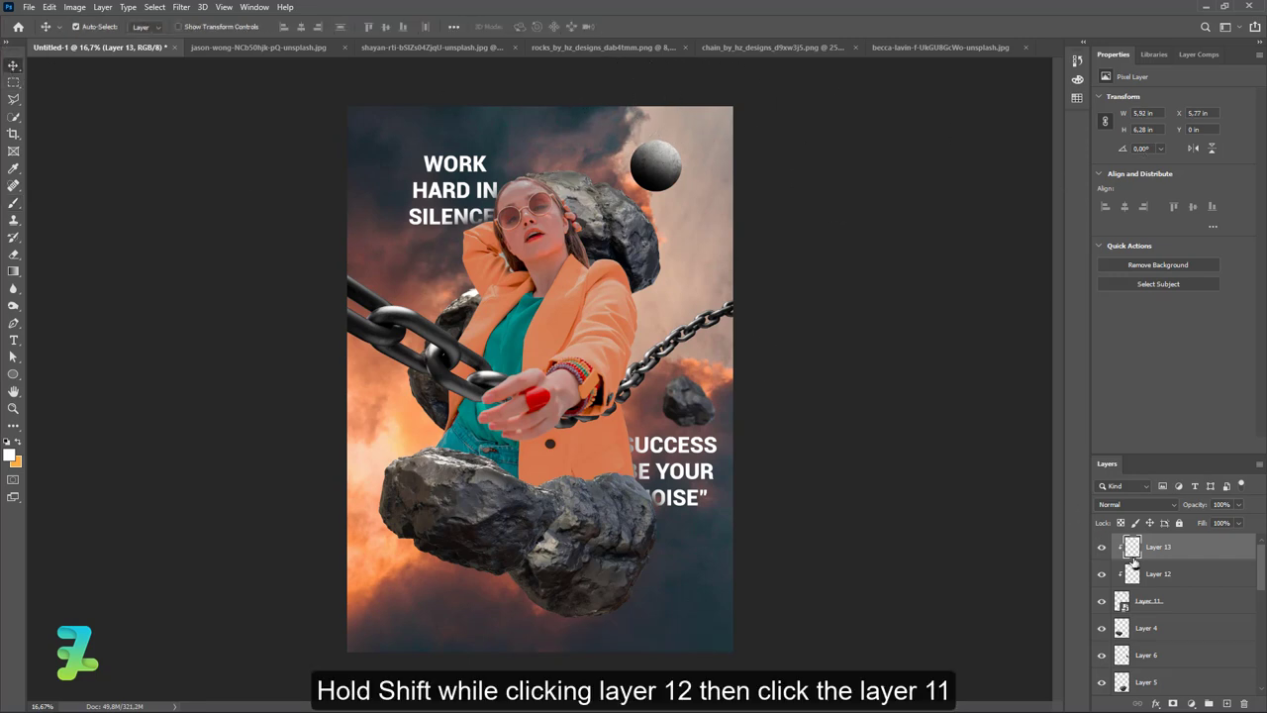
Group the three sphere layers into a smart object, flip it horizontally, and move it lower left.
shift+click(1190, 602)
key(ctrl+g)
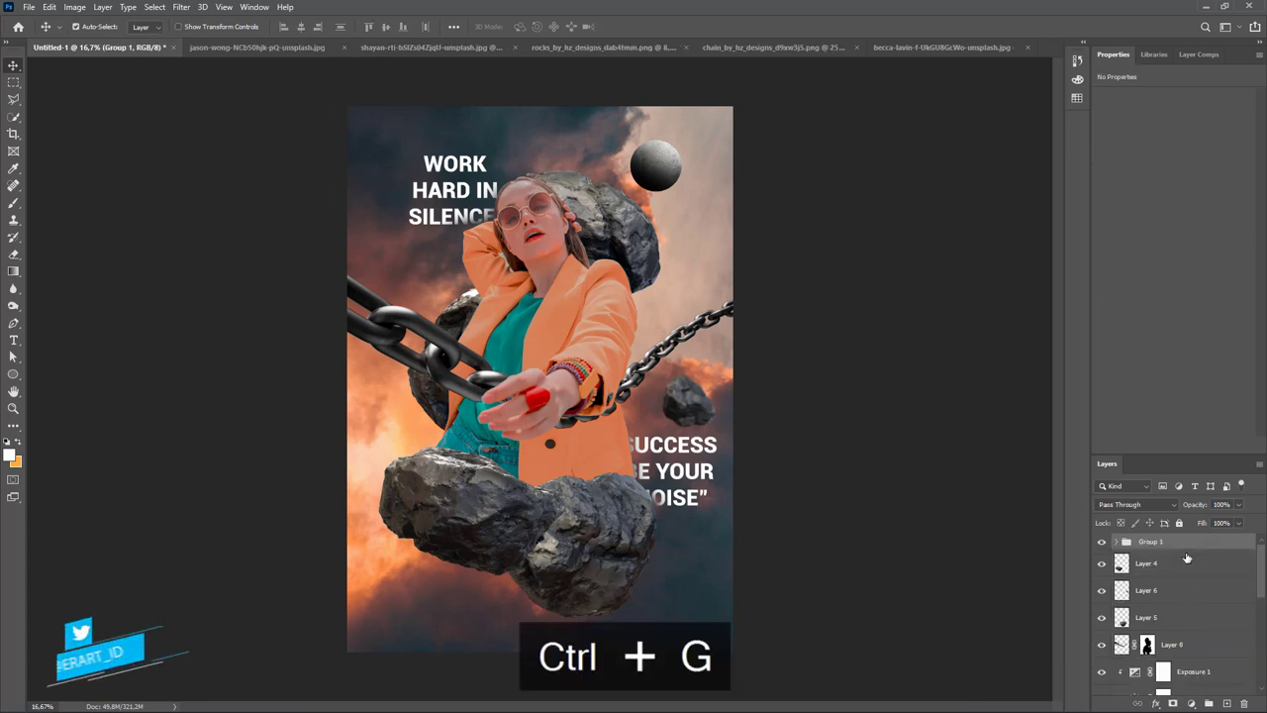
right_click(1187, 545)
click(1187, 189)
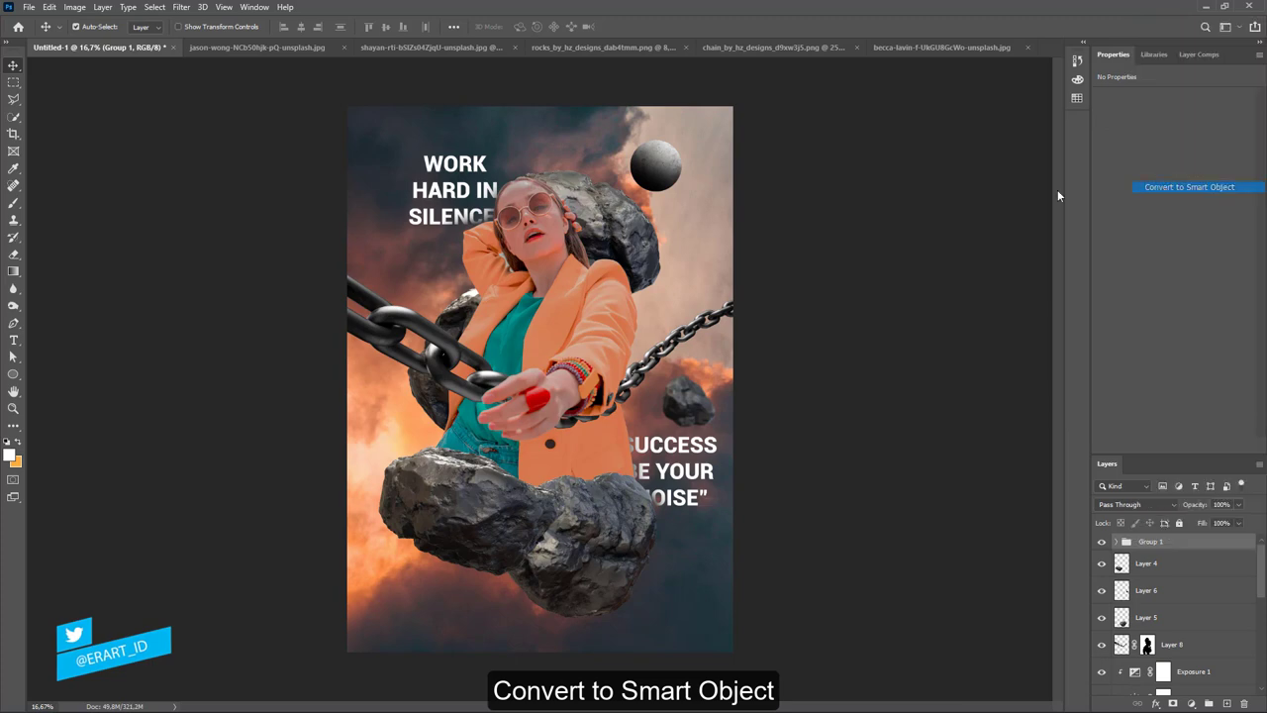
click(49, 7)
mouse_move(69, 308)
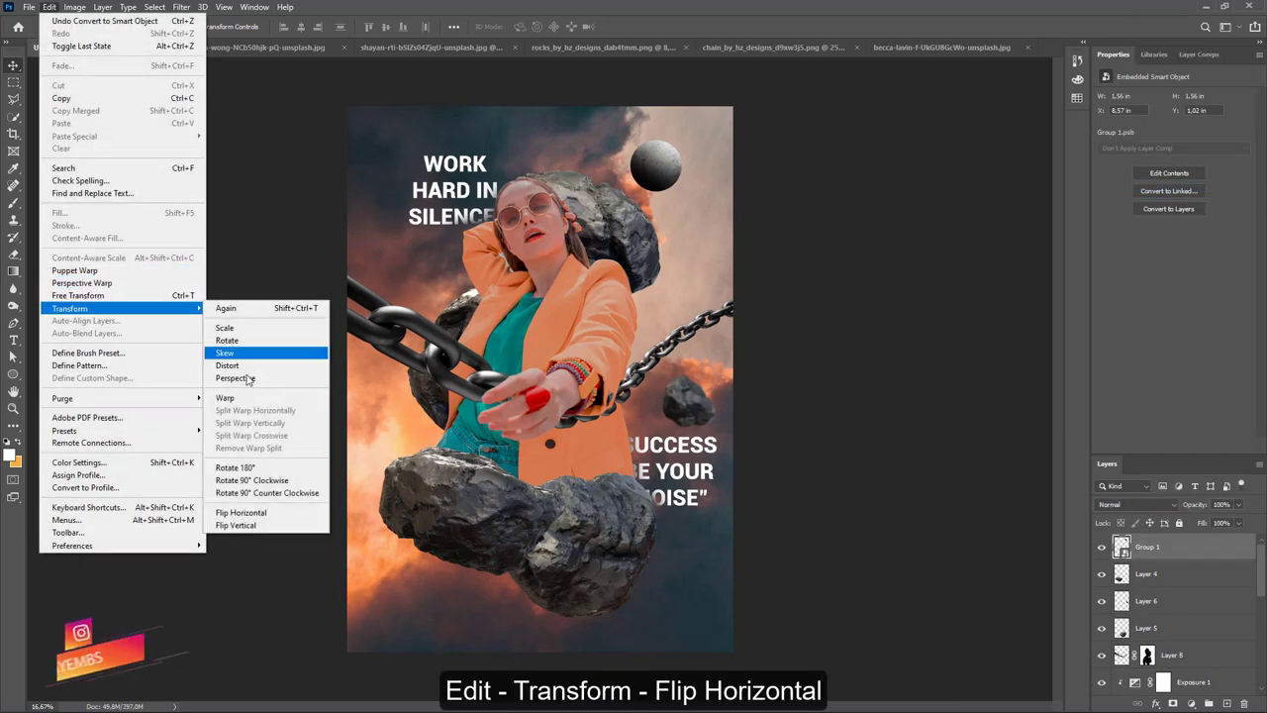
click(273, 512)
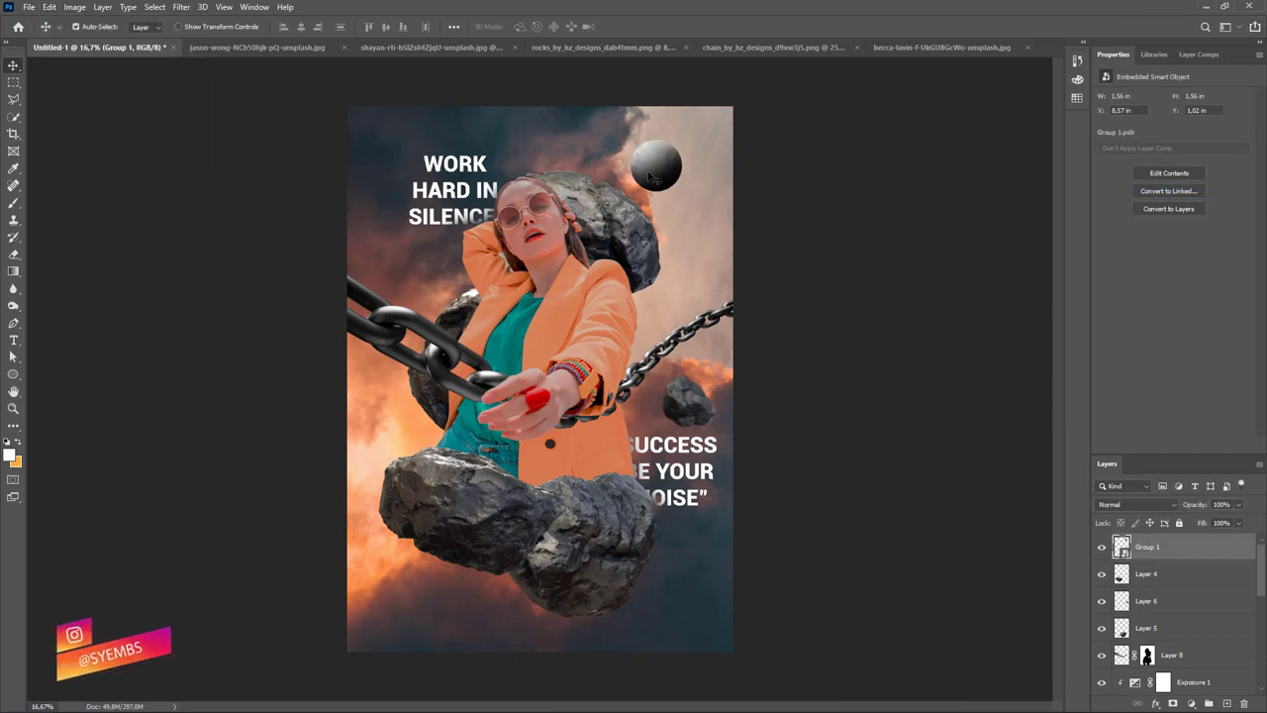
mouse_move(563, 239)
mouse_down()
mouse_move(500, 445)
mouse_move(426, 559)
mouse_move(420, 602)
mouse_move(411, 614)
mouse_move(383, 606)
mouse_up()
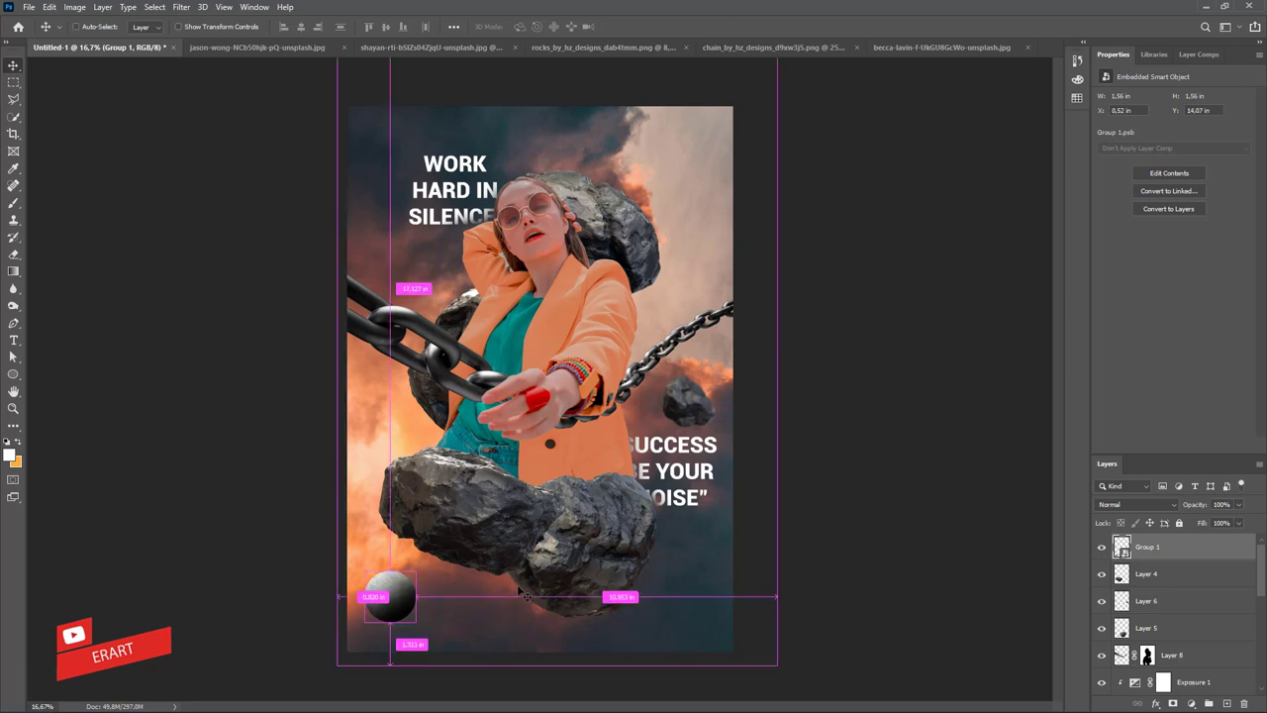
Duplicate the sphere, move the copy beside the rock, and shrink it to a small ball.
key(ctrl+j)
drag(452, 537, 704, 252)
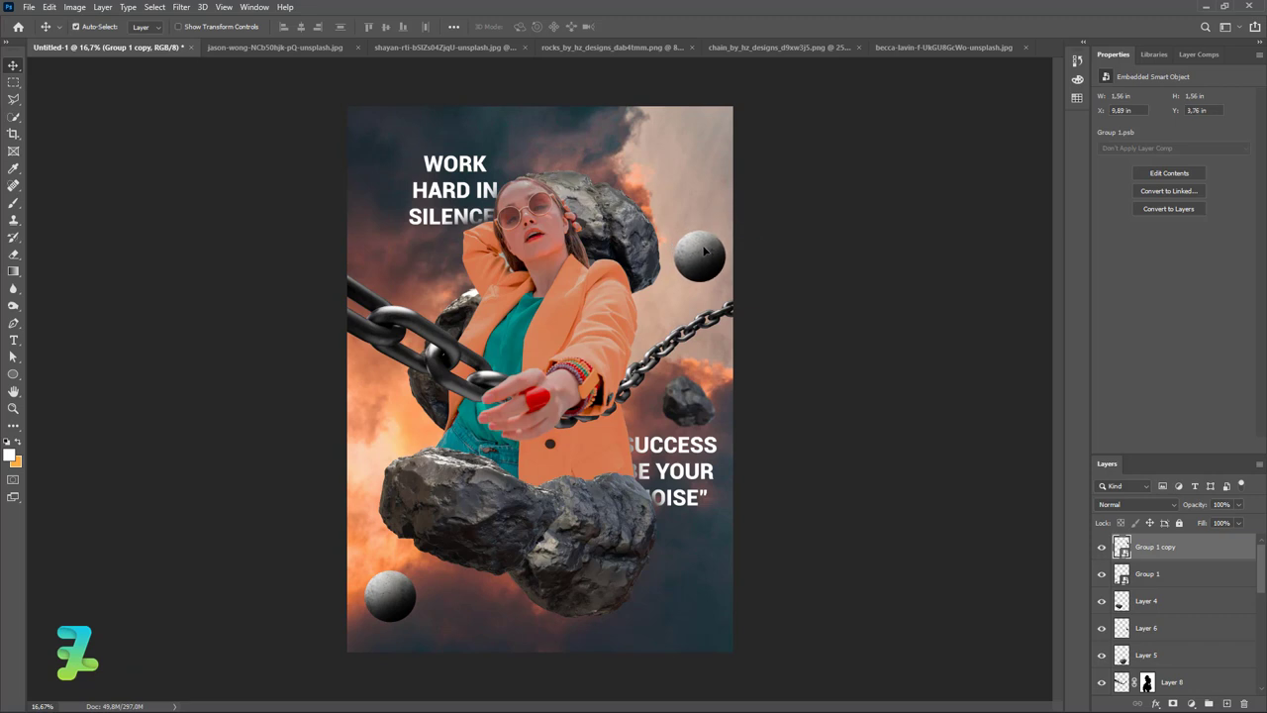
key(ctrl+t)
mouse_move(859, 403)
mouse_down()
mouse_move(708, 257)
mouse_move(696, 268)
mouse_up()
click(14, 67)
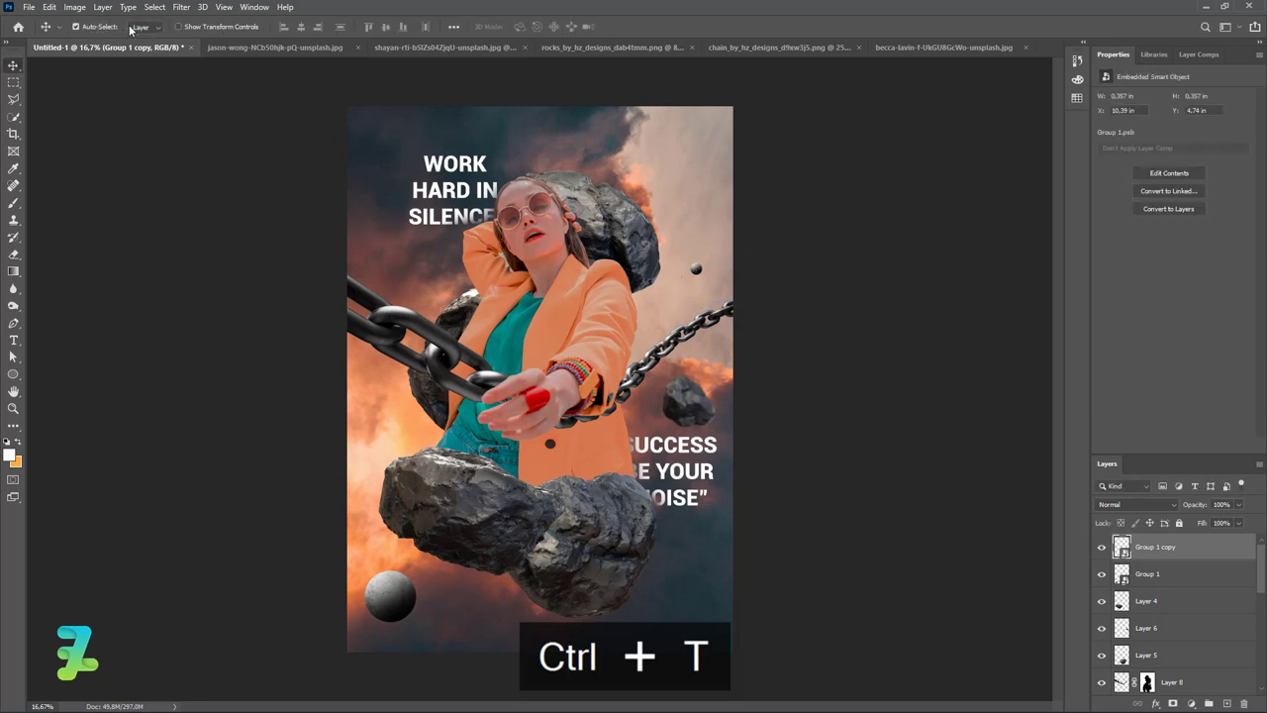
click(159, 8)
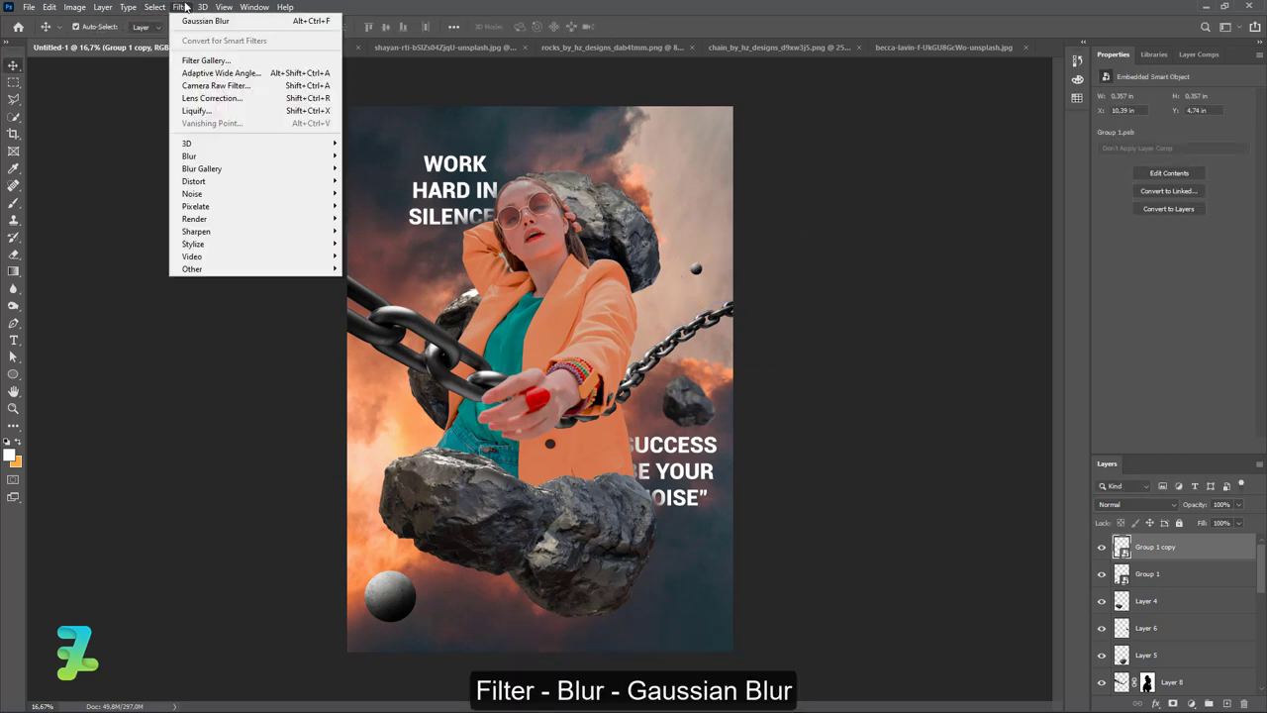
mouse_move(189, 156)
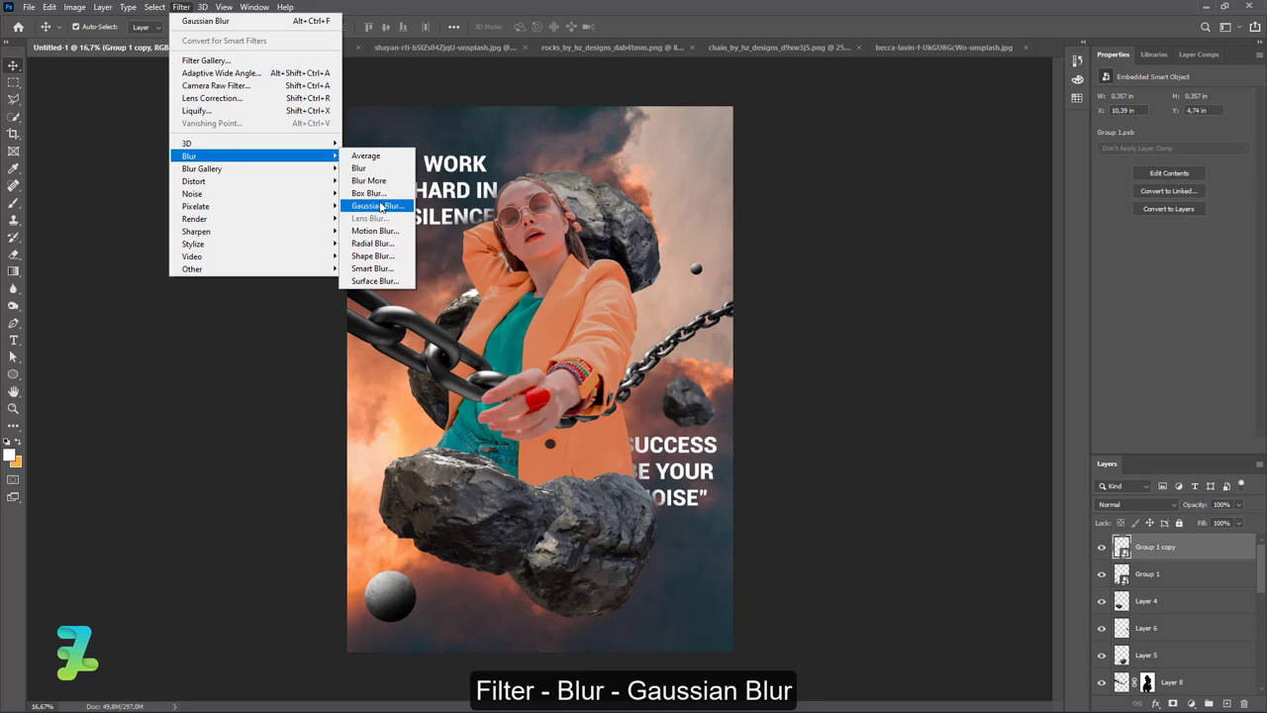
Apply a 6.4-pixel Gaussian blur to the small ball and nudge it down-left.
click(377, 206)
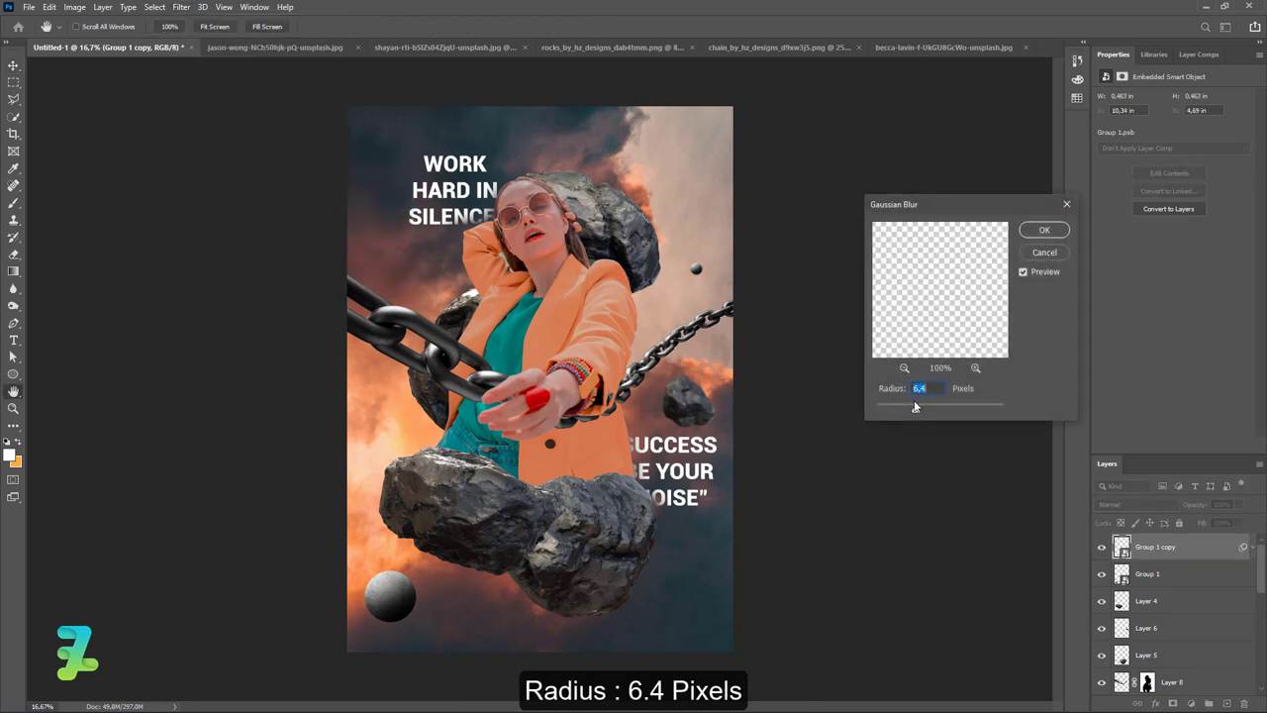
click(1043, 231)
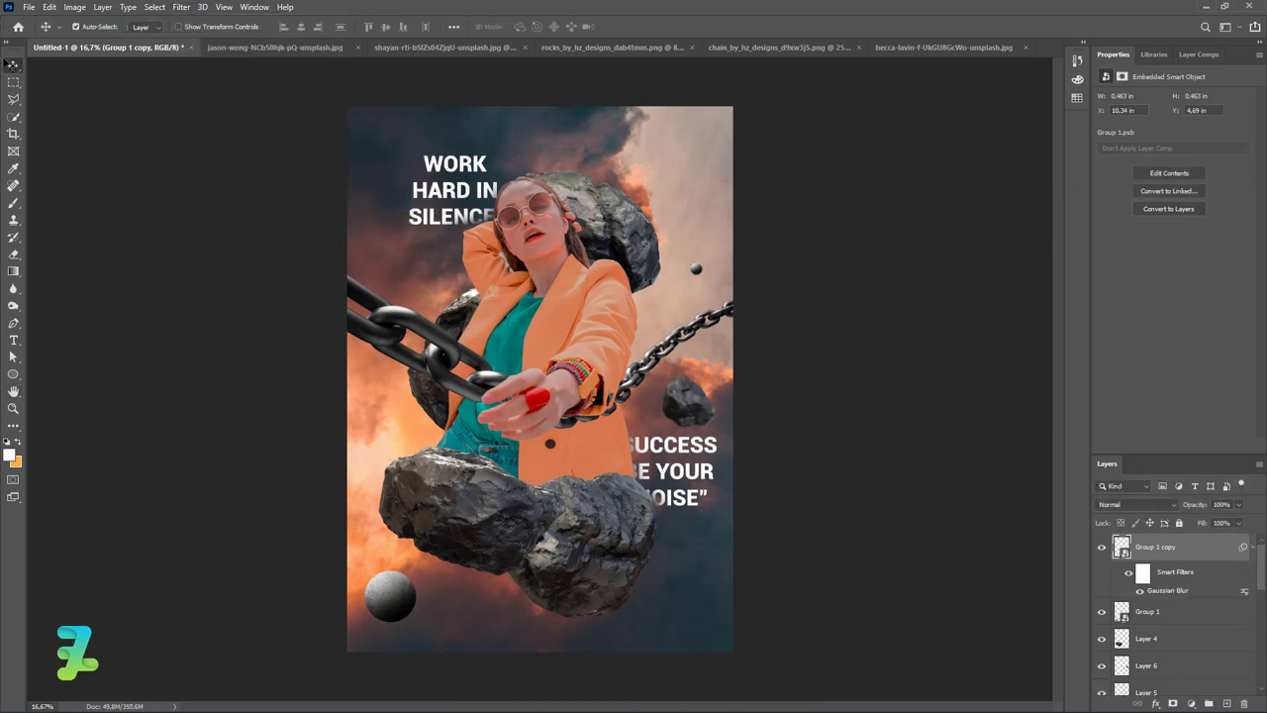
drag(696, 284, 691, 283)
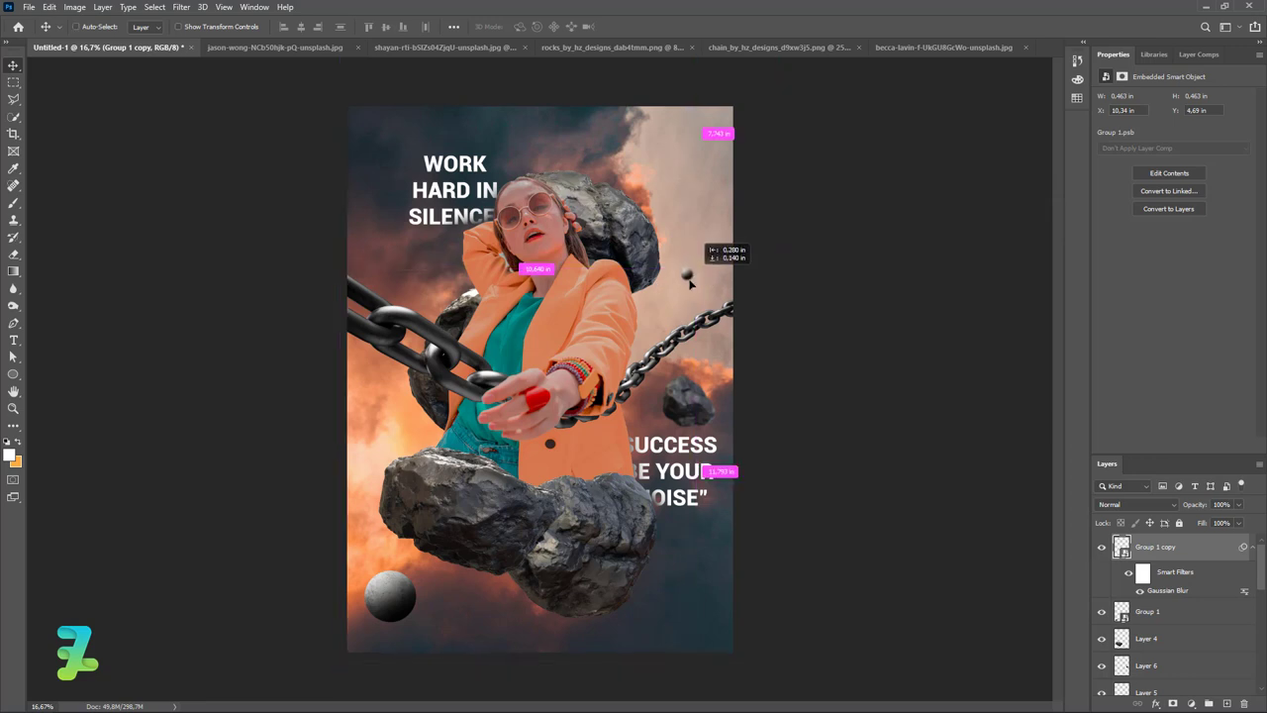
click(1122, 638)
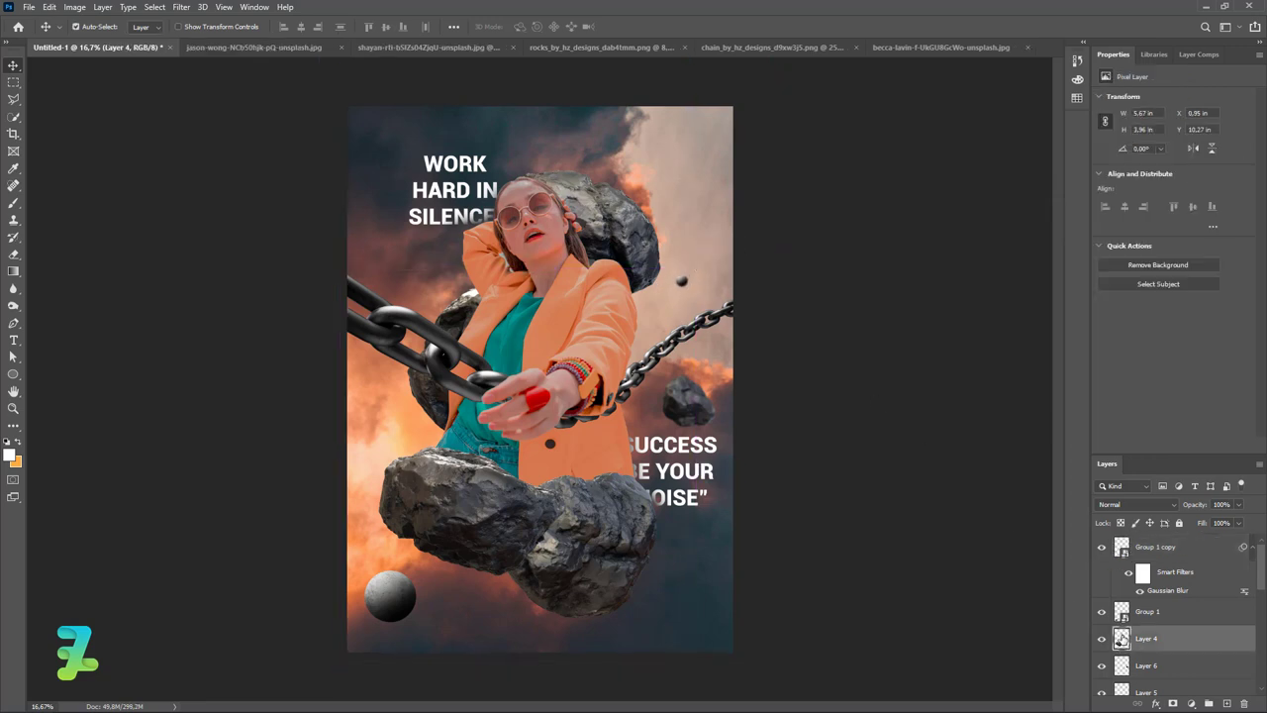
Duplicate the original sphere, place it near the WORK text, and enlarge it to about 188%.
click(1128, 611)
key(ctrl+j)
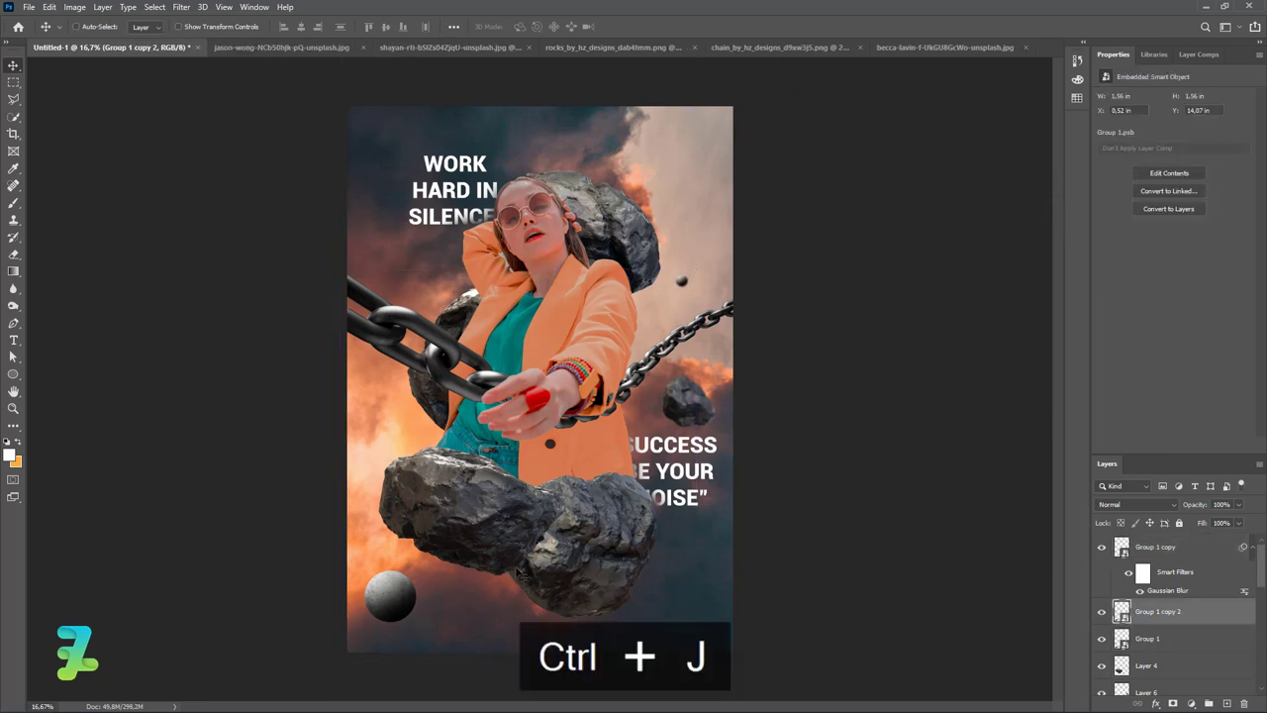
drag(396, 590, 400, 253)
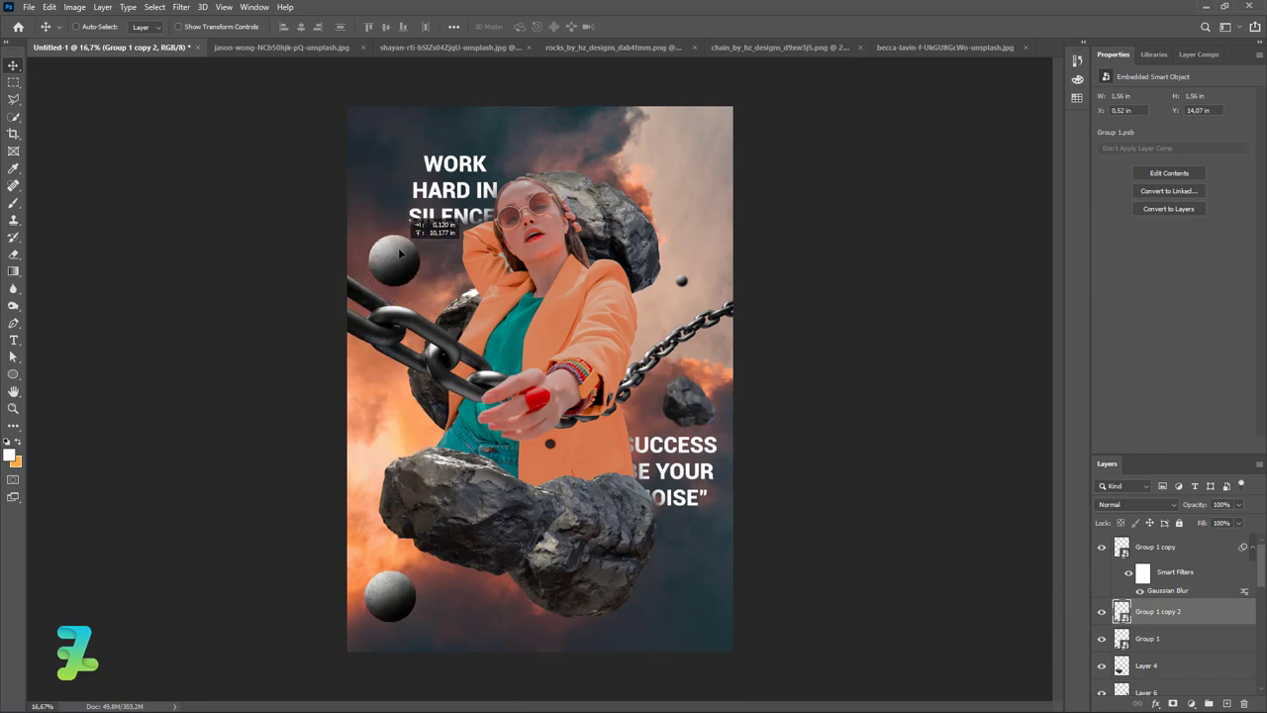
key(ctrl+t)
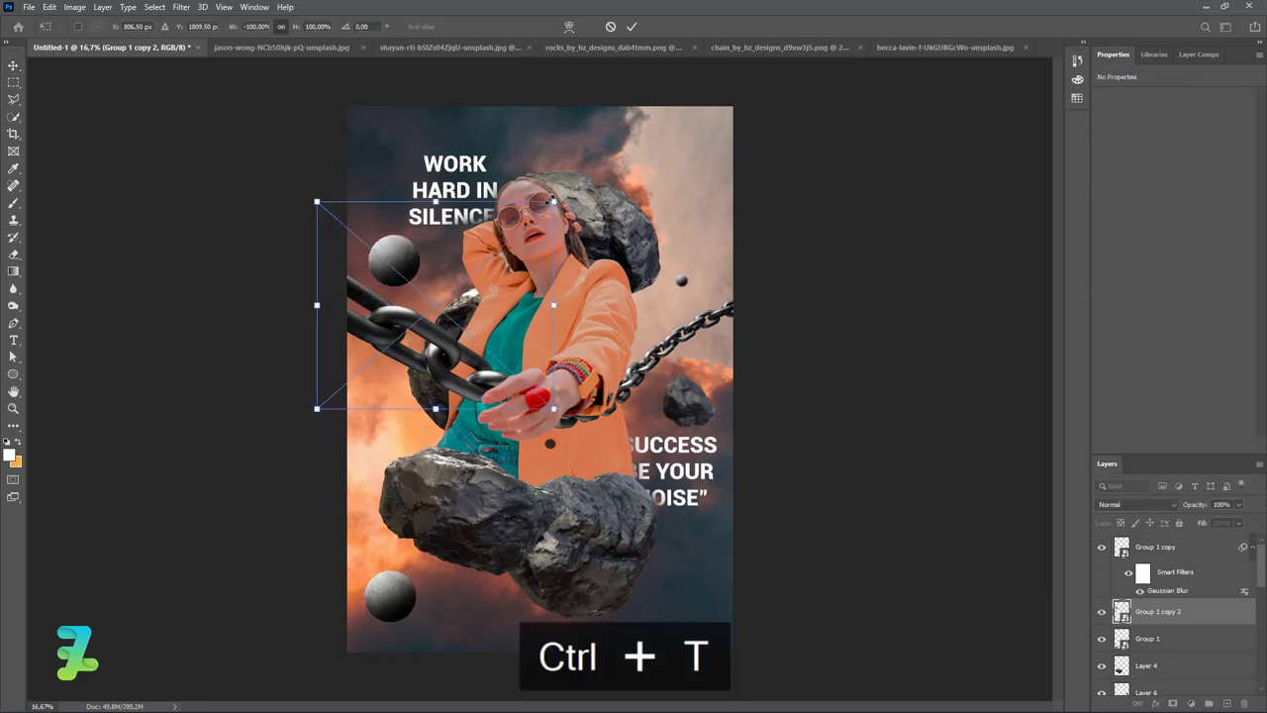
drag(556, 203, 627, 169)
drag(698, 150, 699, 148)
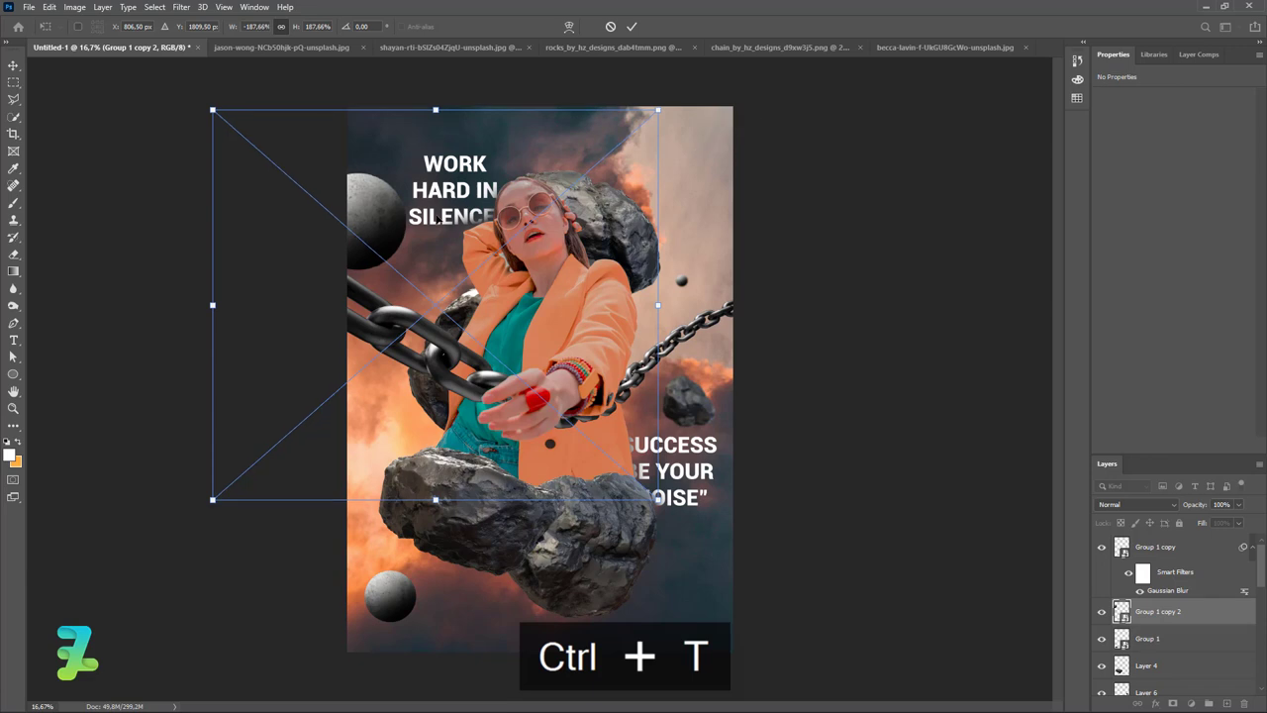
click(13, 65)
Blur the enlarged sphere copy with a 5-pixel Gaussian Blur.
click(181, 7)
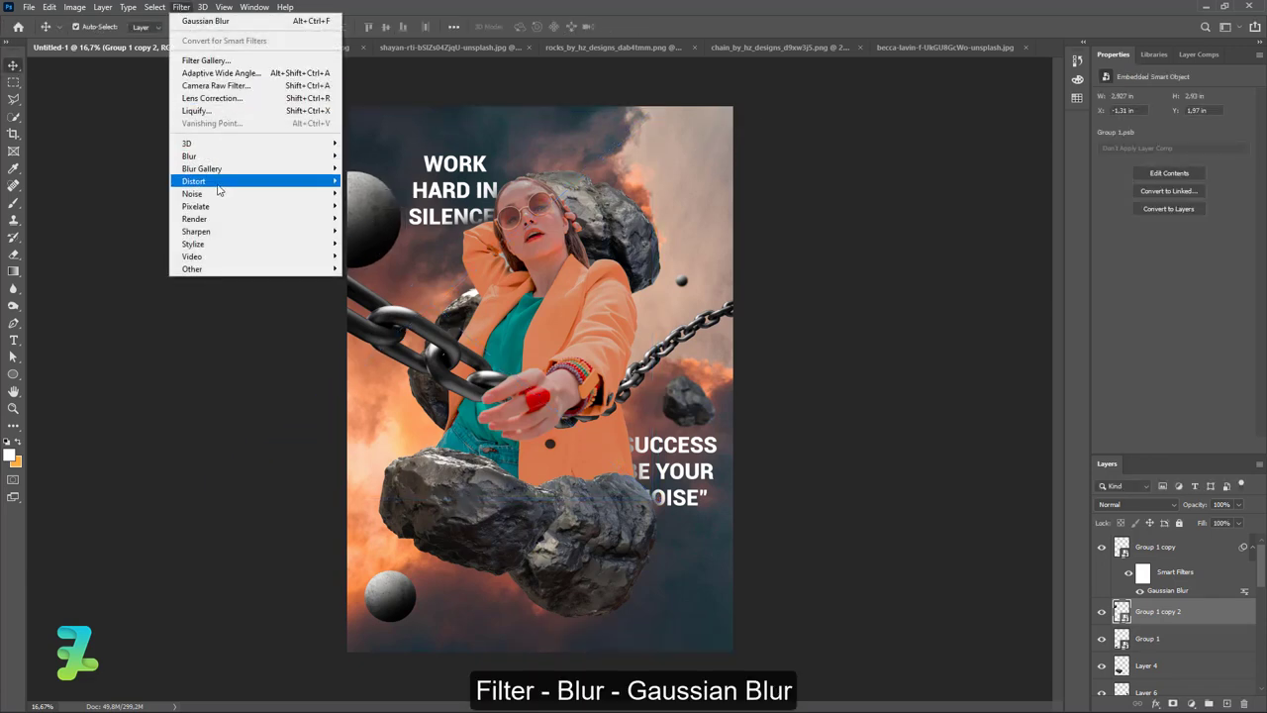
mouse_move(189, 156)
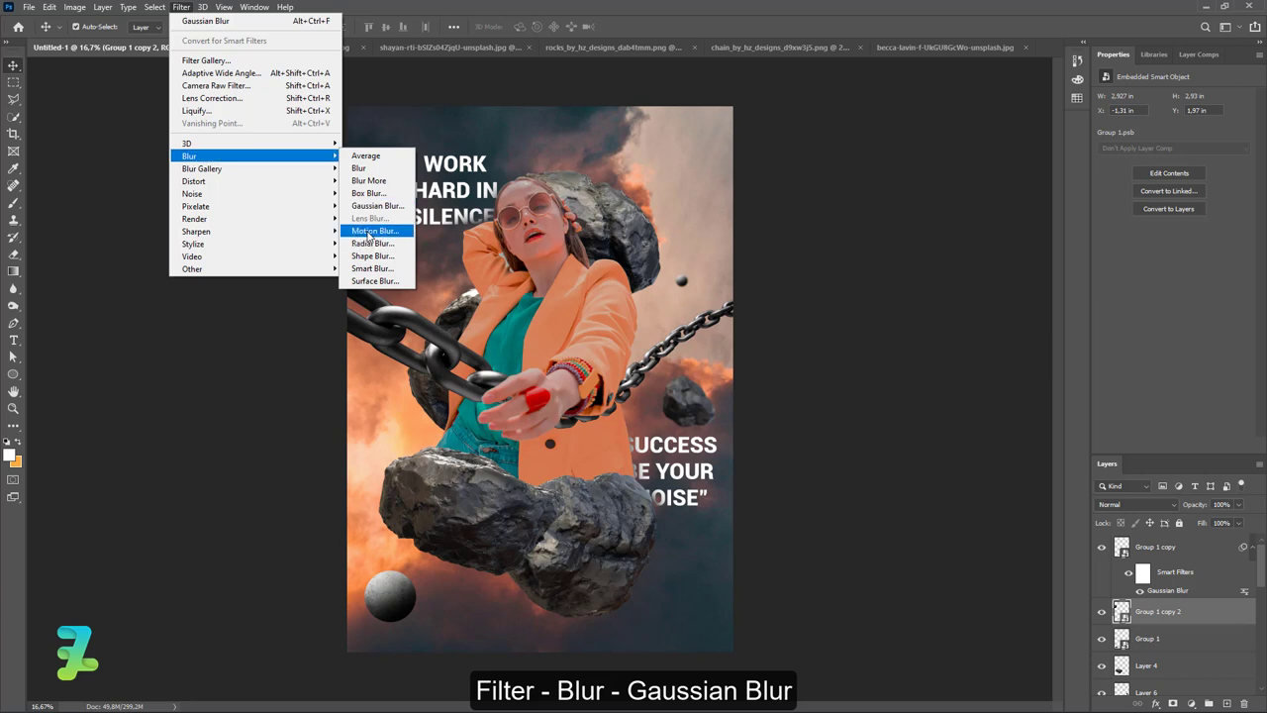
click(376, 205)
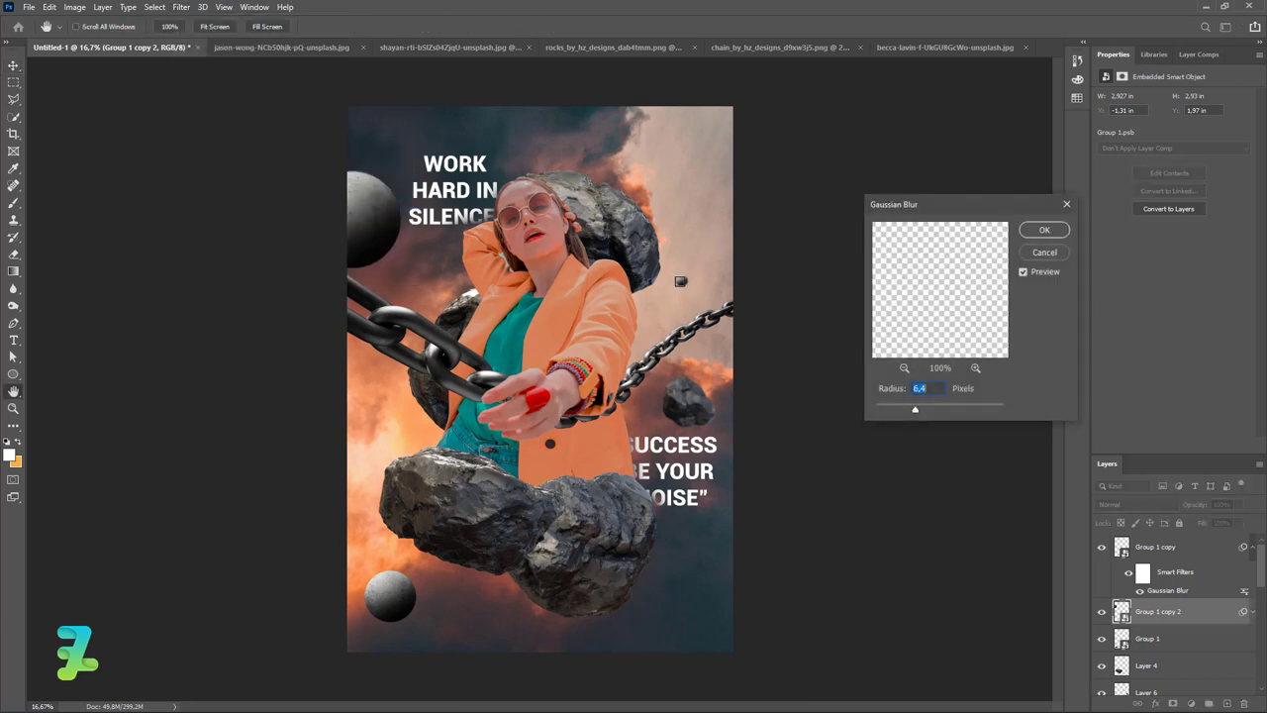
drag(917, 409, 904, 409)
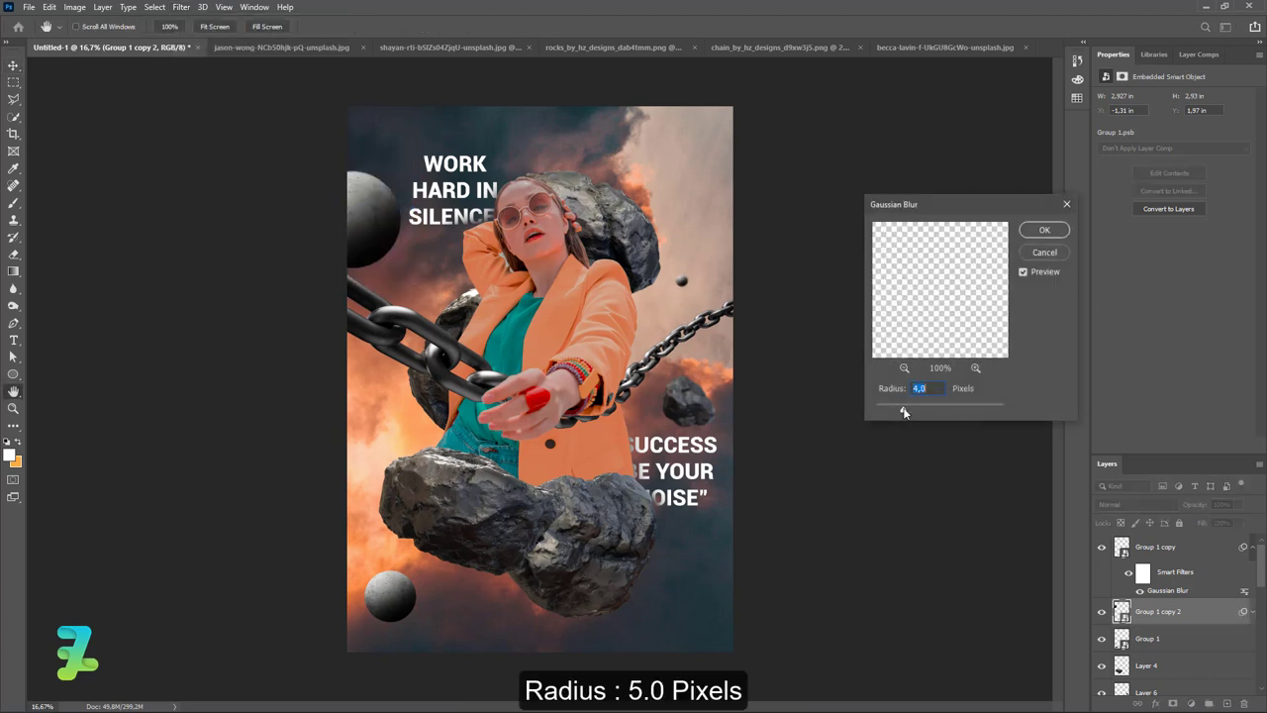
click(910, 408)
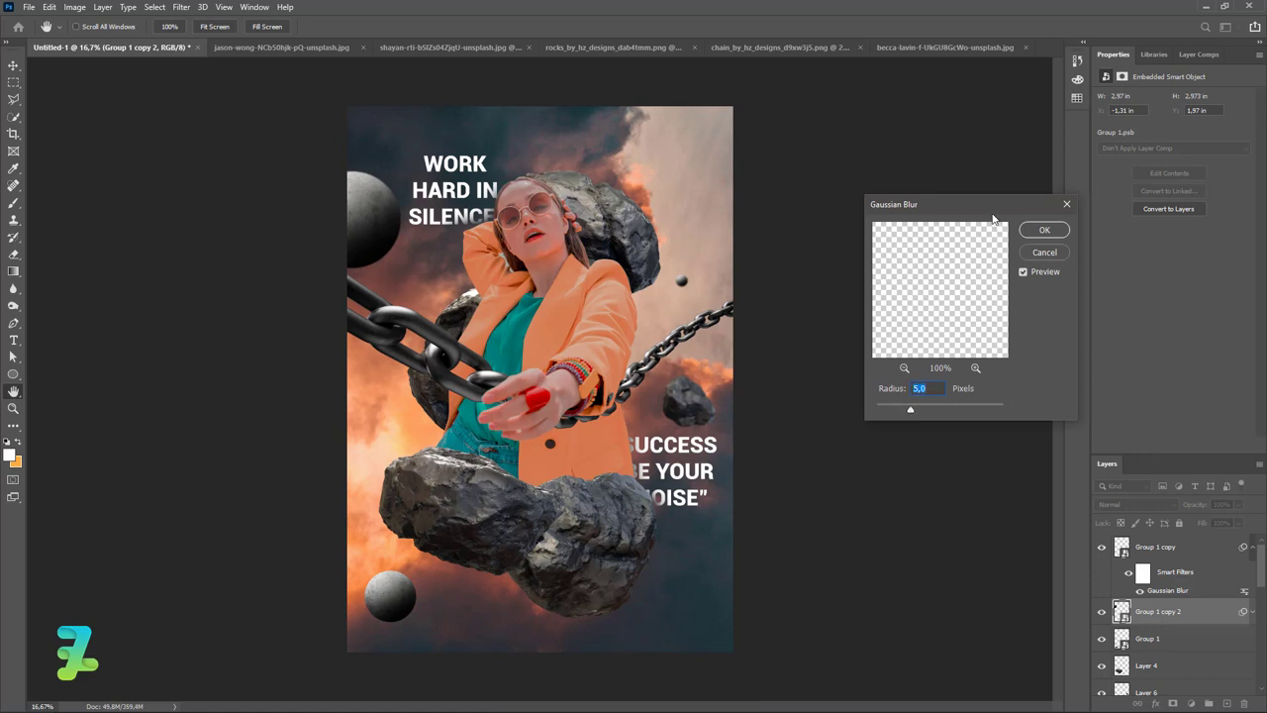
click(1040, 234)
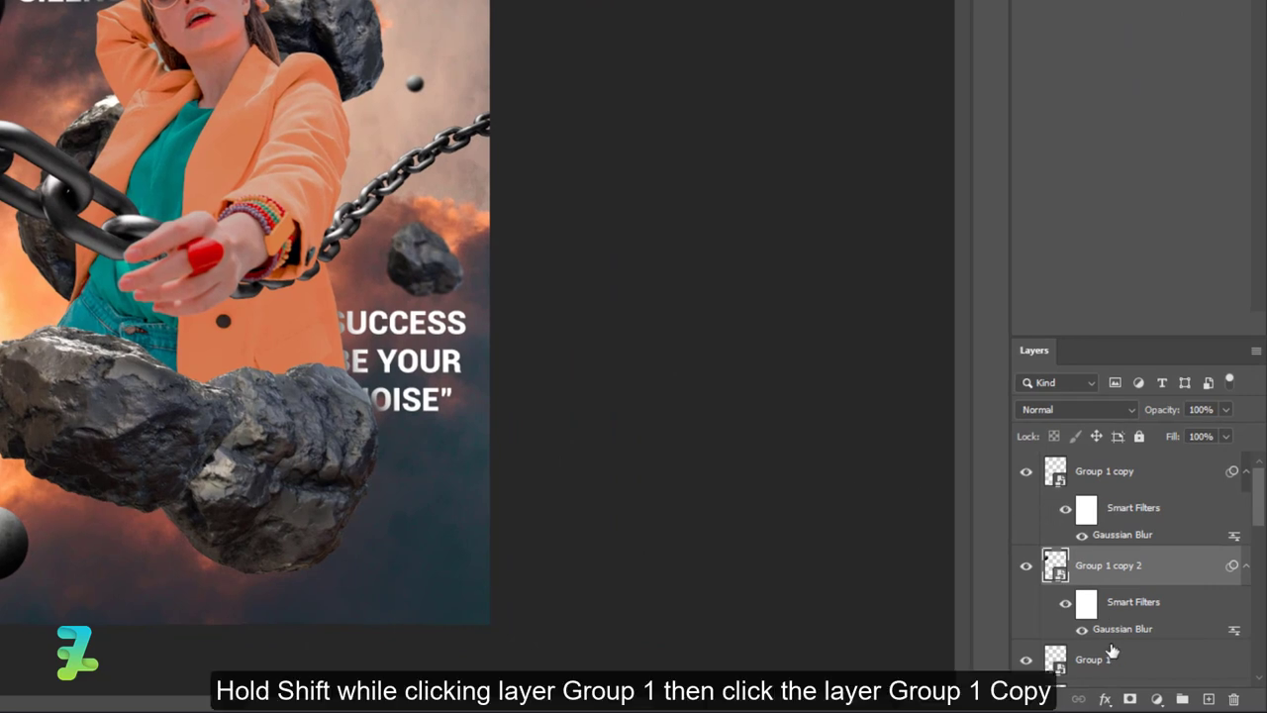
Group the three sphere layers and add a Hue/Saturation adjustment clipped to the group.
click(1110, 663)
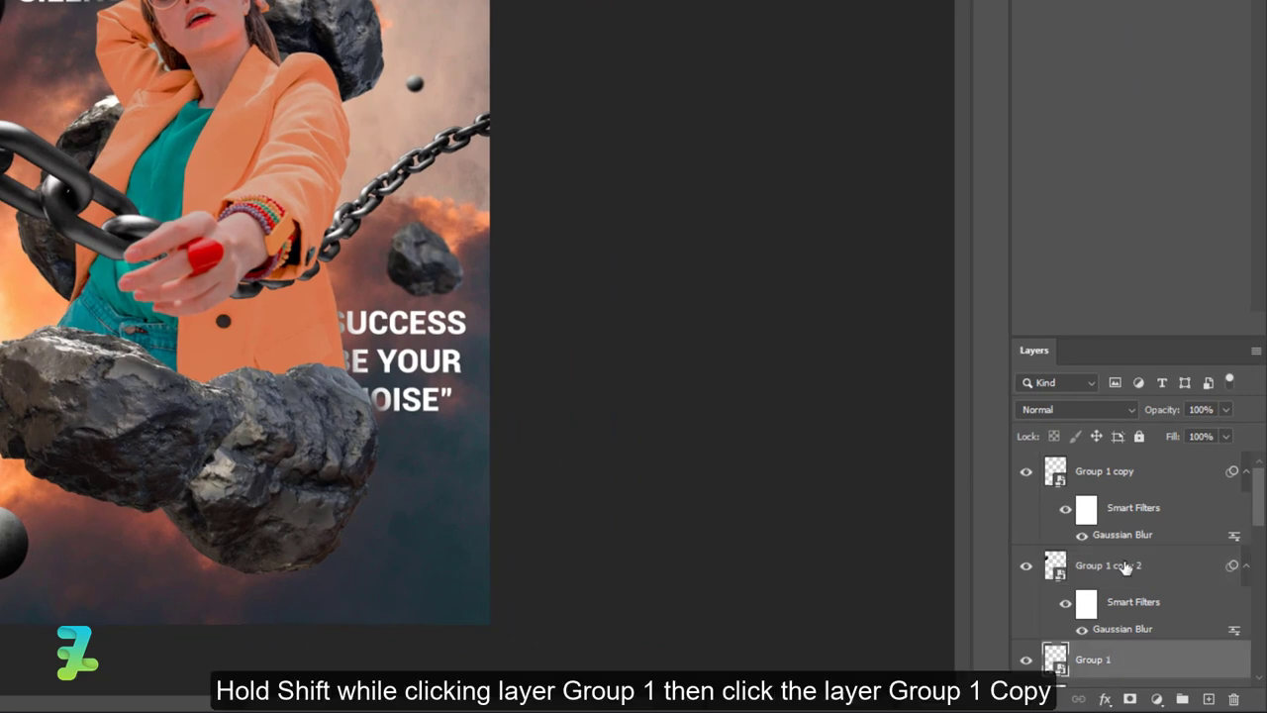
shift+click(1132, 491)
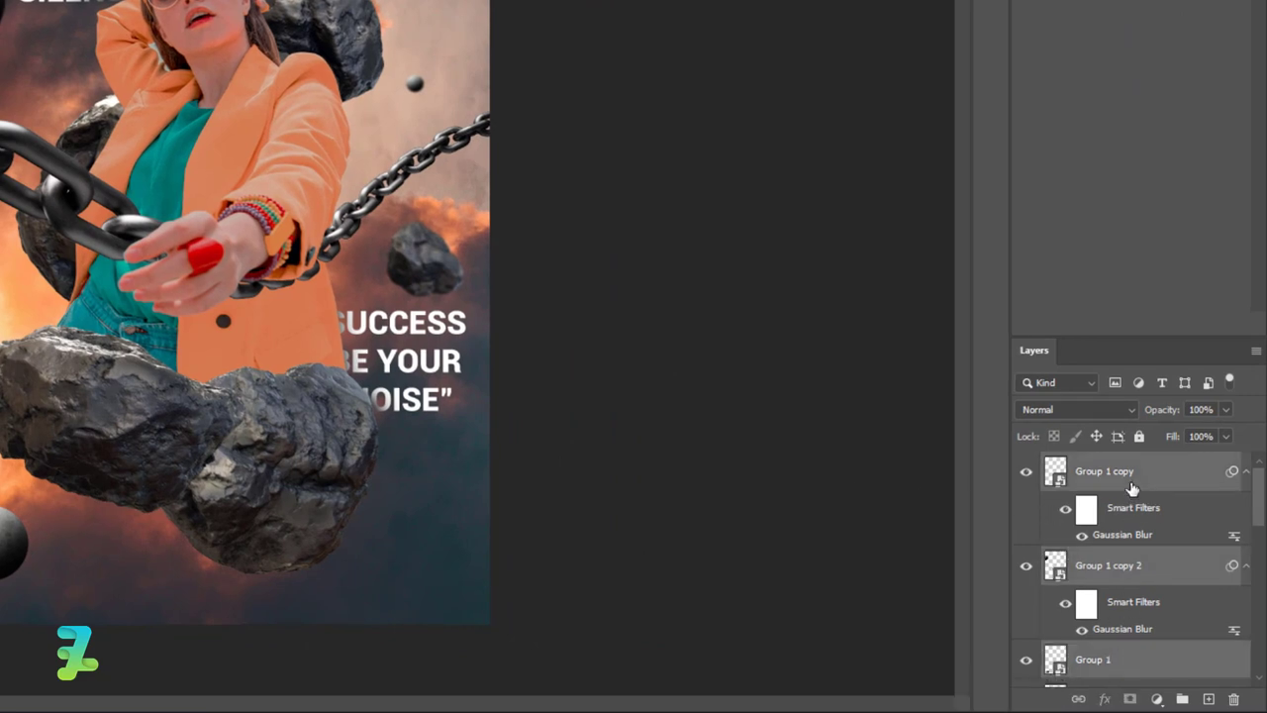
key(ctrl+g)
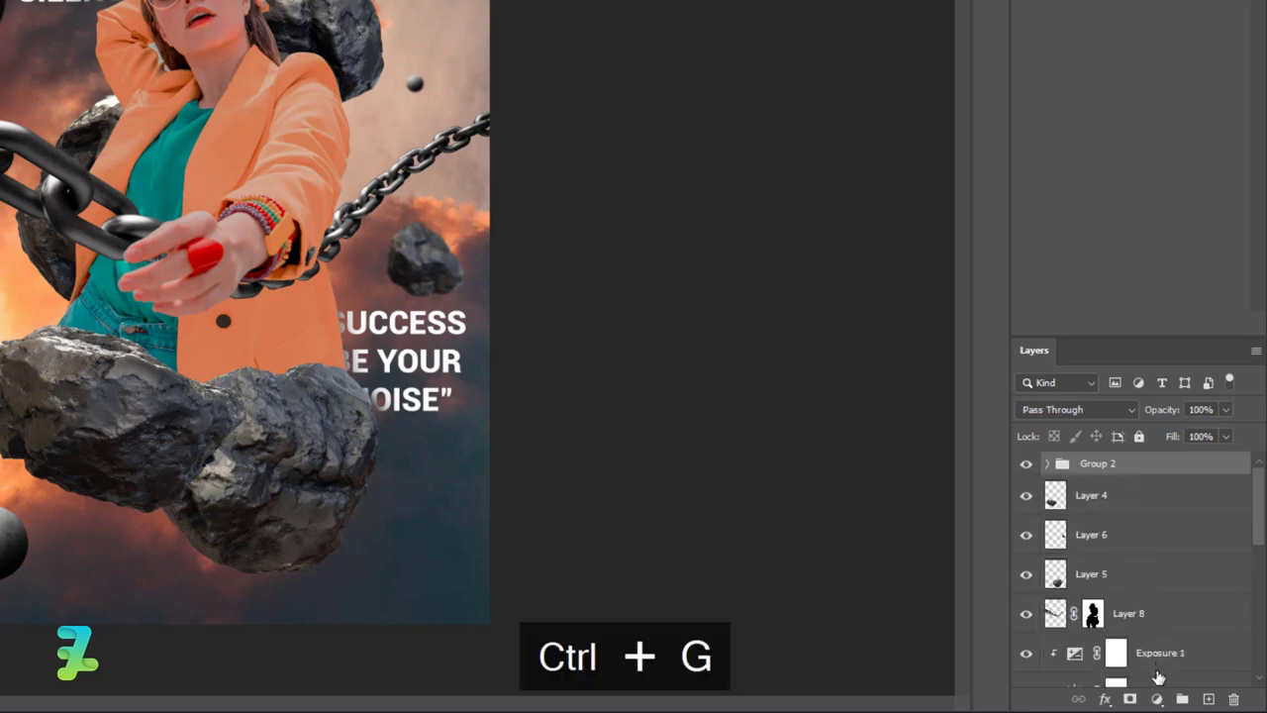
click(1156, 699)
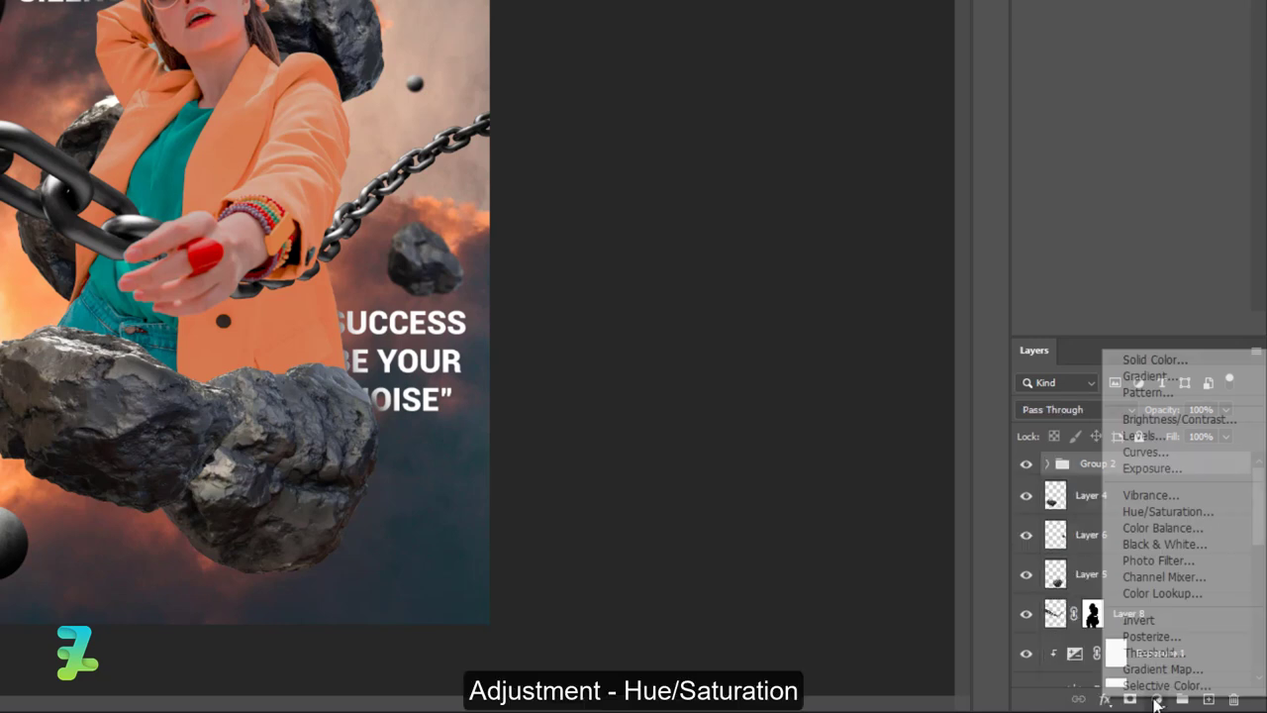
click(1168, 510)
click(1120, 324)
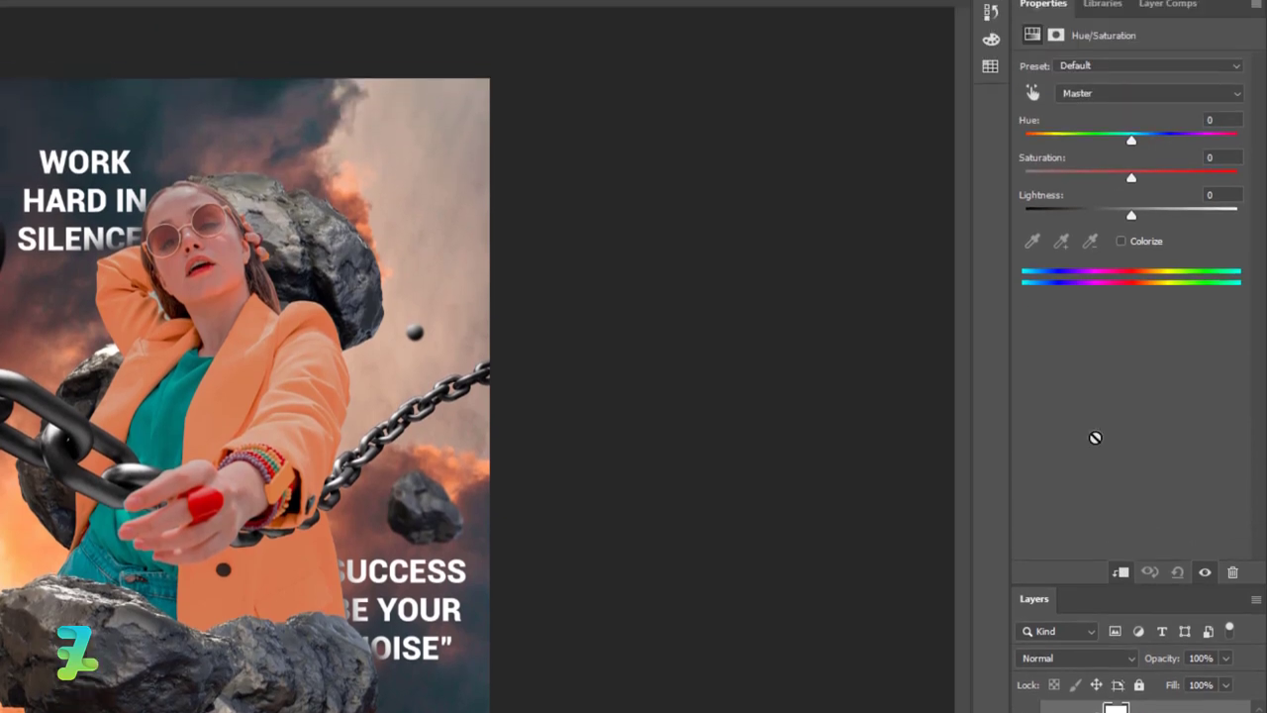
Set the Hue/Saturation to Hue -10, Saturation +75, Lightness -8.
drag(1131, 156, 1038, 155)
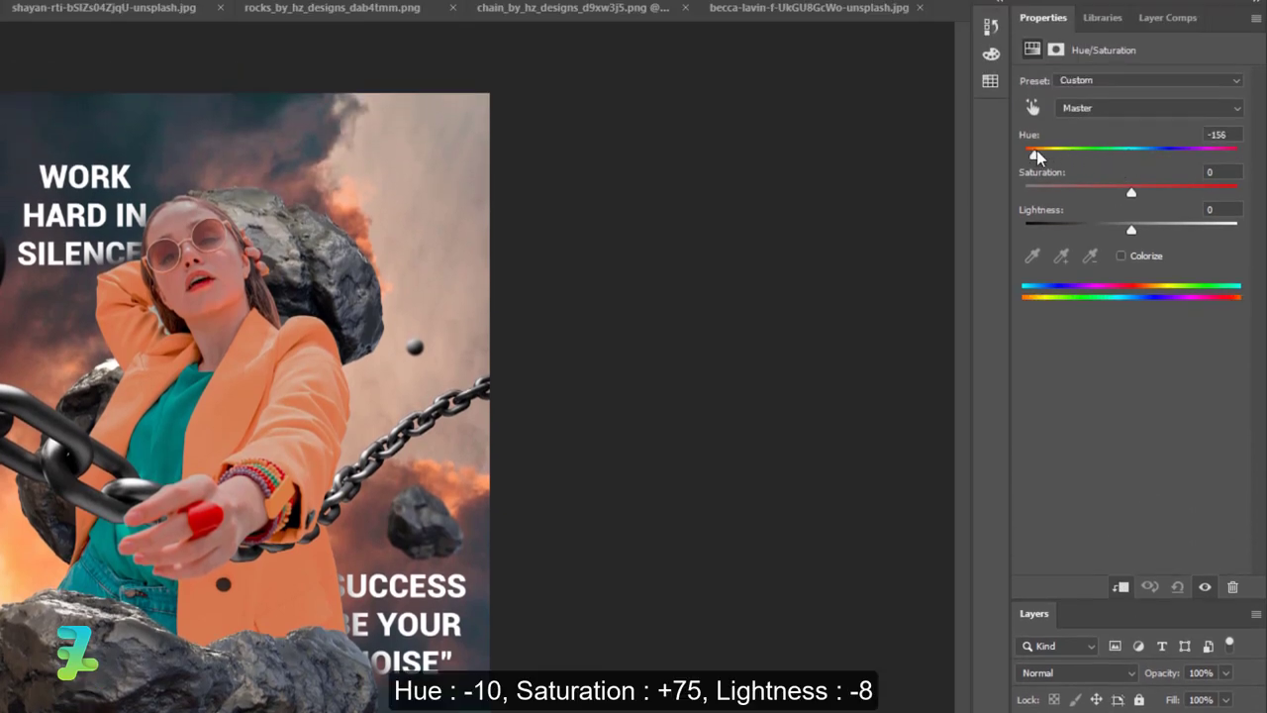
mouse_move(1131, 191)
mouse_down()
mouse_move(1200, 191)
mouse_move(1191, 211)
mouse_up()
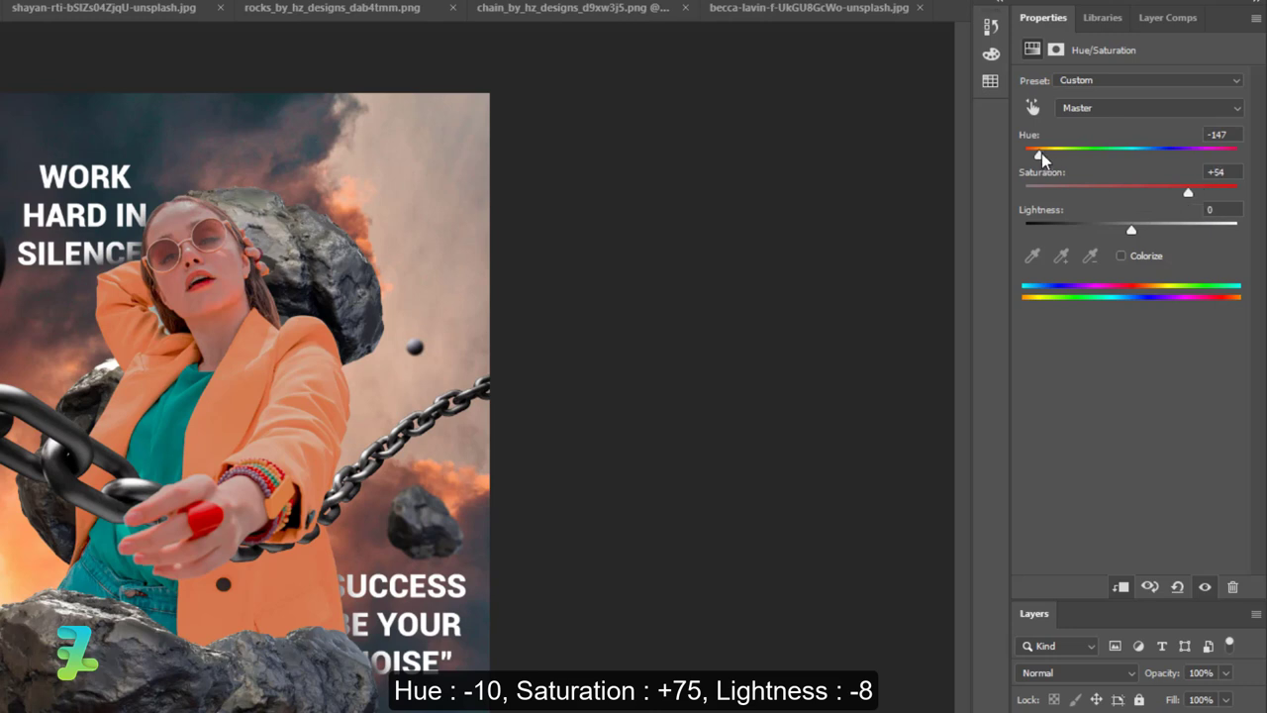
mouse_move(1042, 158)
mouse_down()
mouse_move(1024, 156)
mouse_move(1159, 160)
mouse_move(1098, 178)
mouse_move(1201, 185)
mouse_move(1139, 186)
mouse_move(1236, 209)
mouse_move(1214, 208)
mouse_move(1225, 198)
mouse_up()
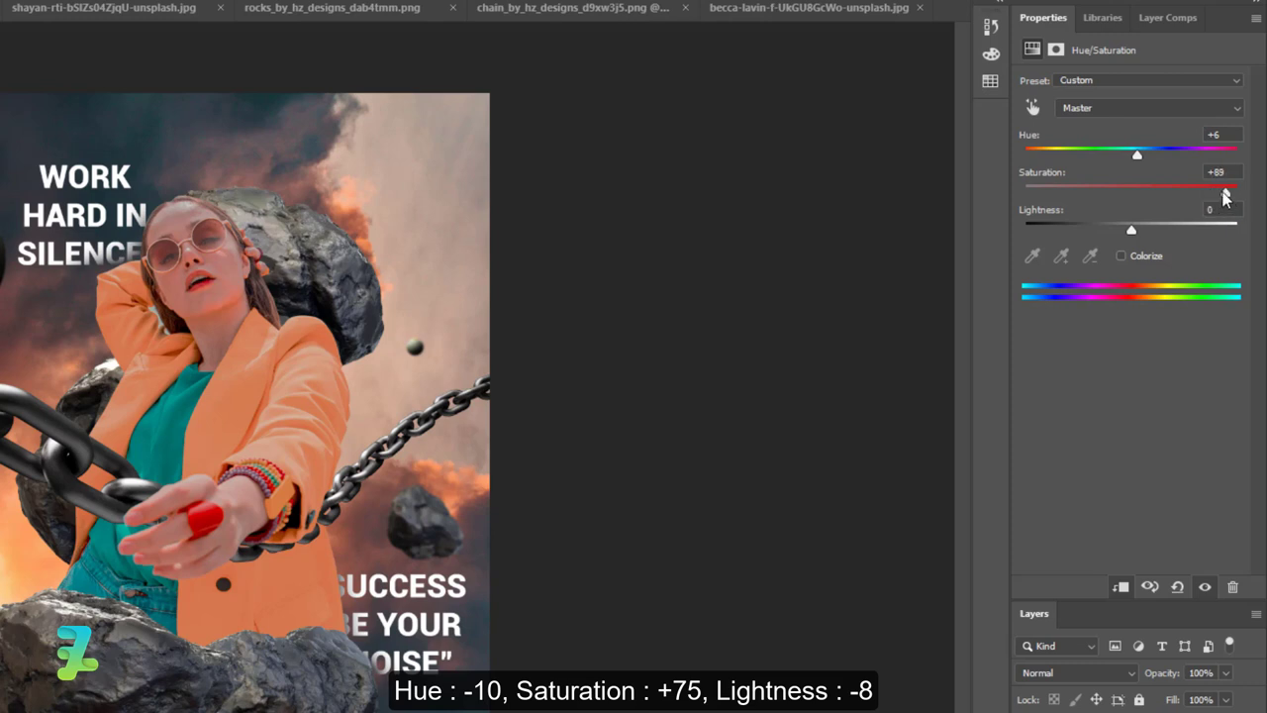
mouse_move(1131, 155)
mouse_down()
mouse_move(1003, 161)
mouse_move(1227, 168)
mouse_move(1123, 170)
mouse_up()
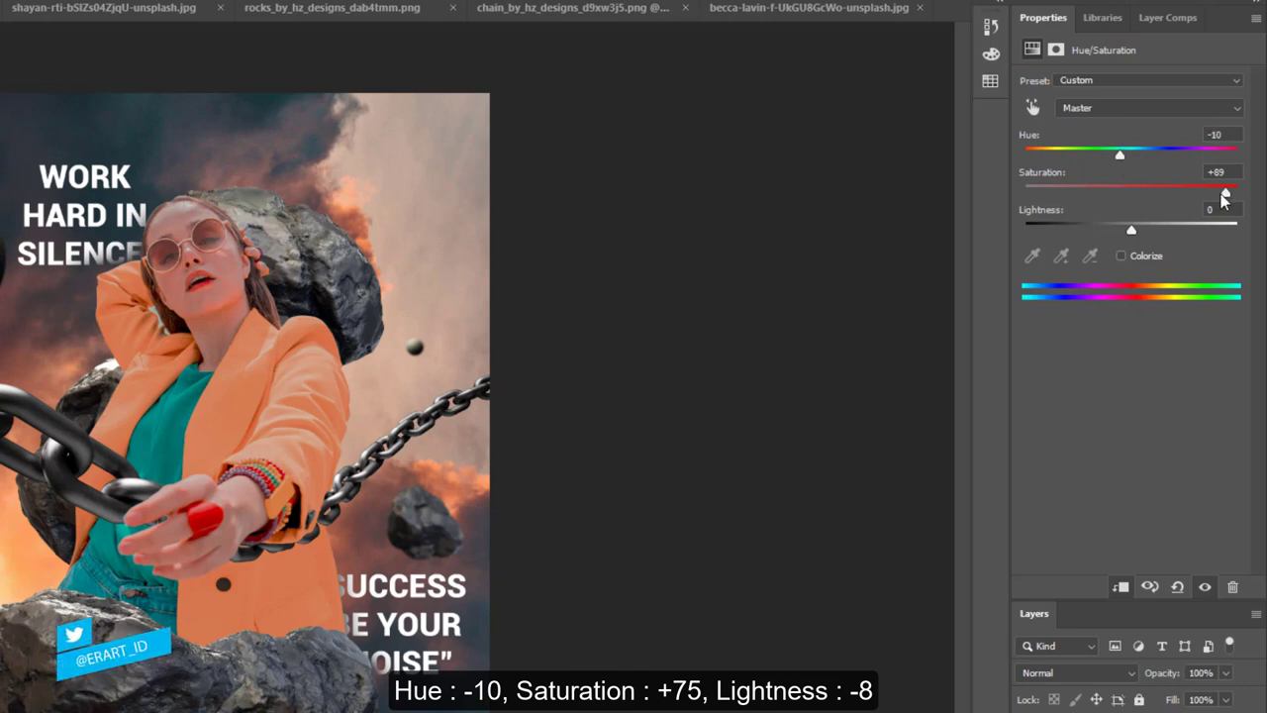
mouse_move(1225, 192)
mouse_down()
mouse_move(1188, 192)
mouse_move(1210, 191)
mouse_up()
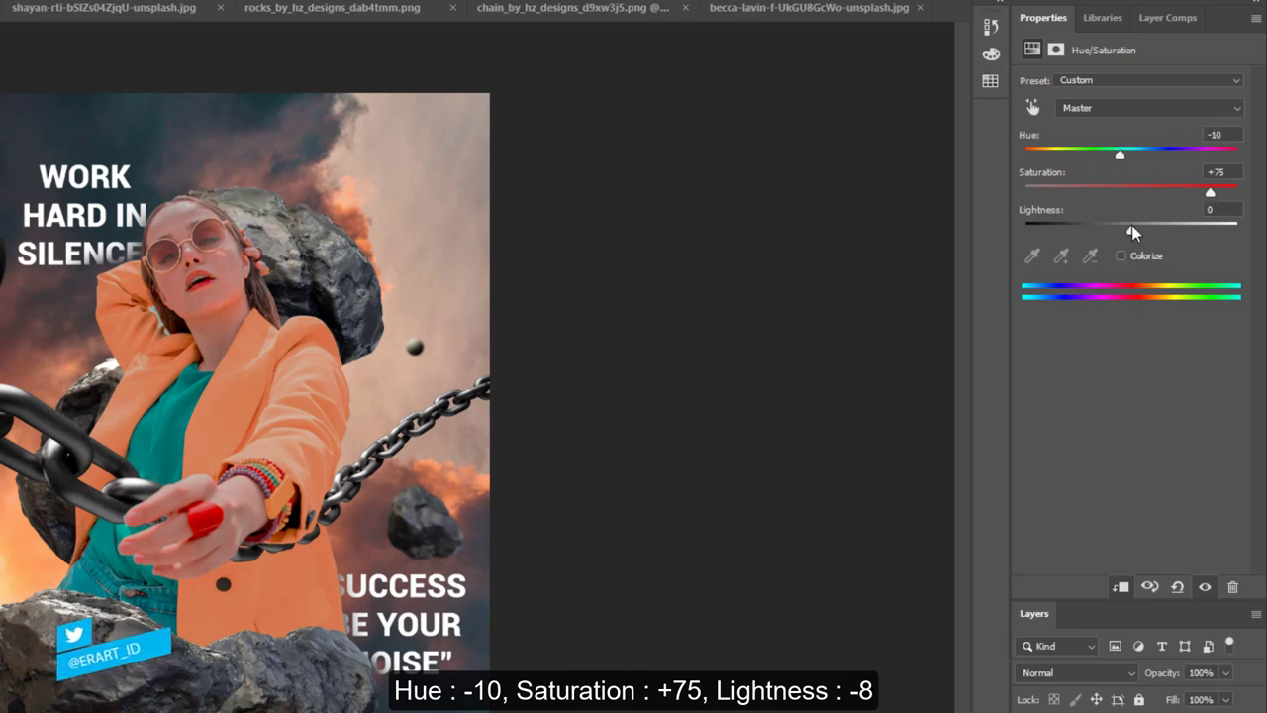
mouse_move(1131, 229)
mouse_down()
mouse_move(1170, 226)
mouse_move(1105, 231)
mouse_move(1123, 231)
mouse_up()
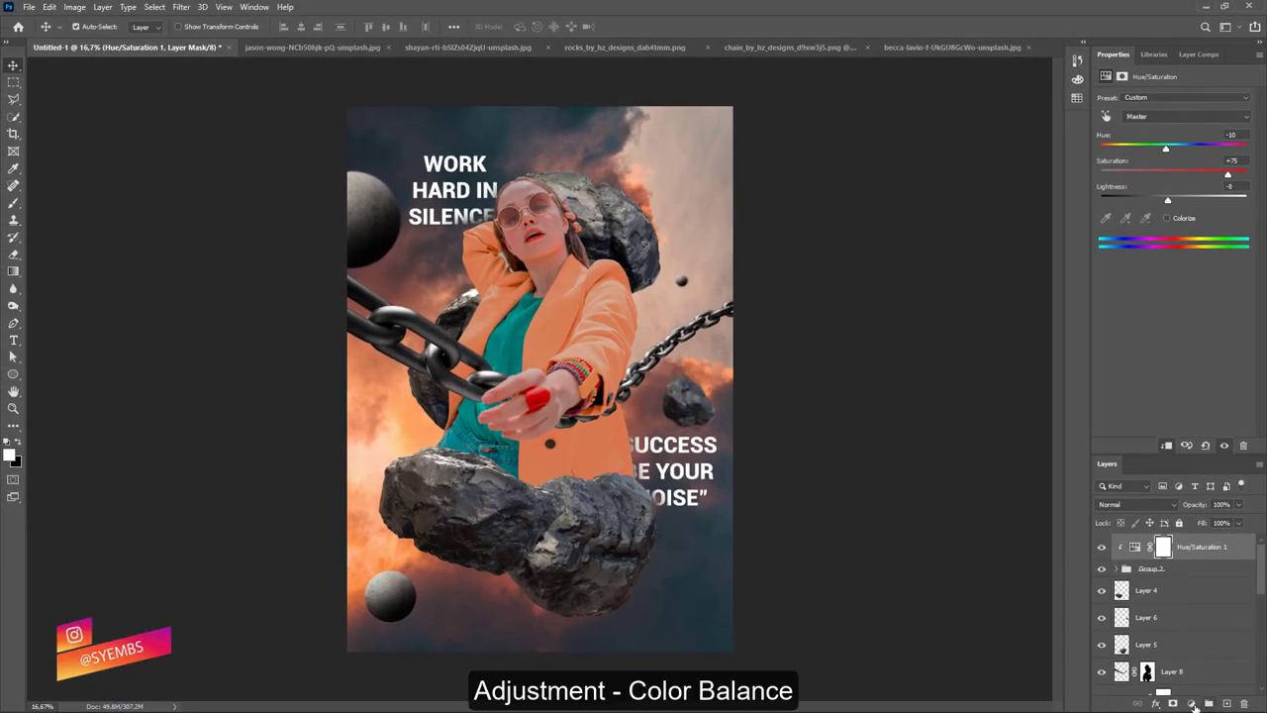
Add a clipped Color Balance with midtones Red +15, Magenta -24, Yellow -27.
click(1191, 703)
click(1195, 588)
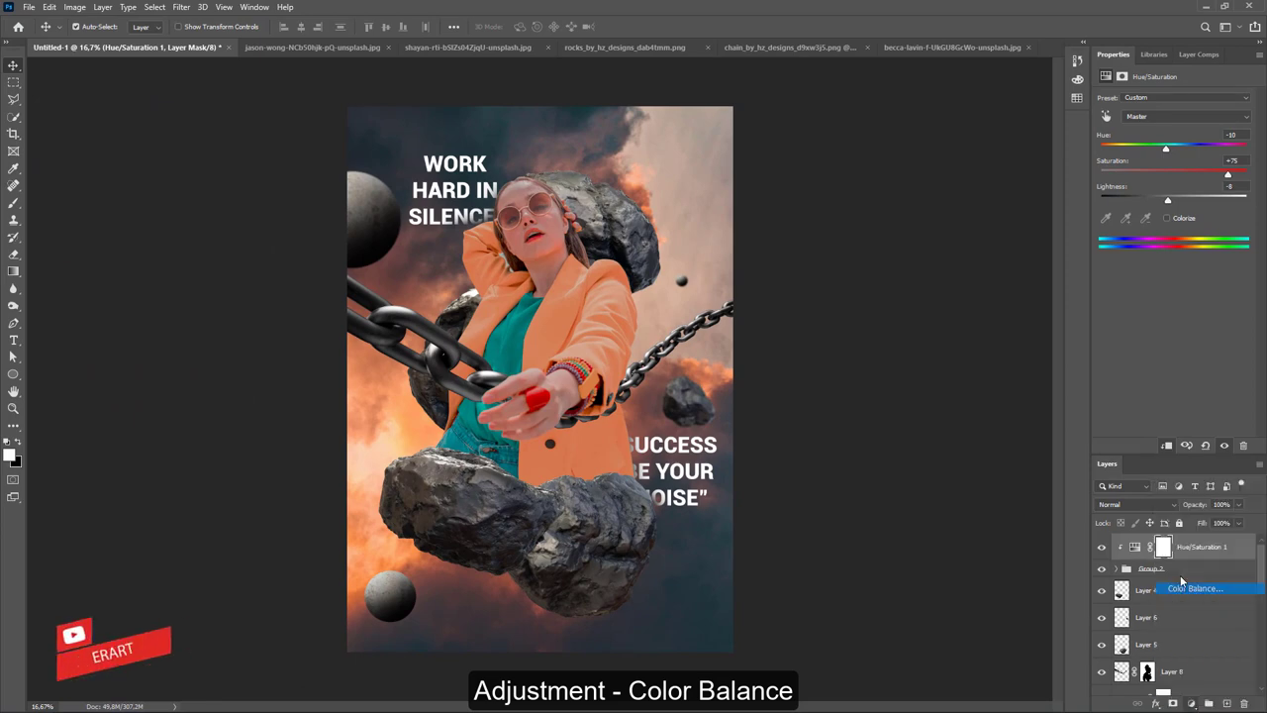
click(1166, 446)
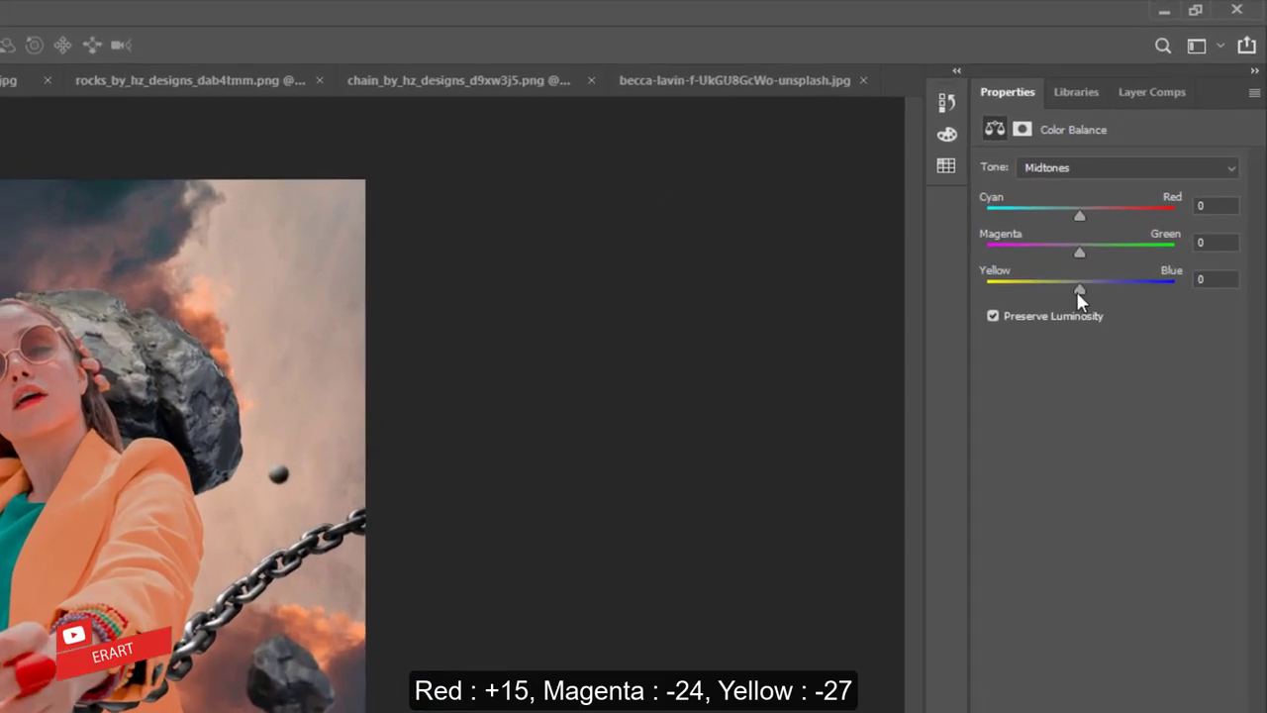
drag(1150, 179, 1143, 182)
drag(1067, 293, 1052, 295)
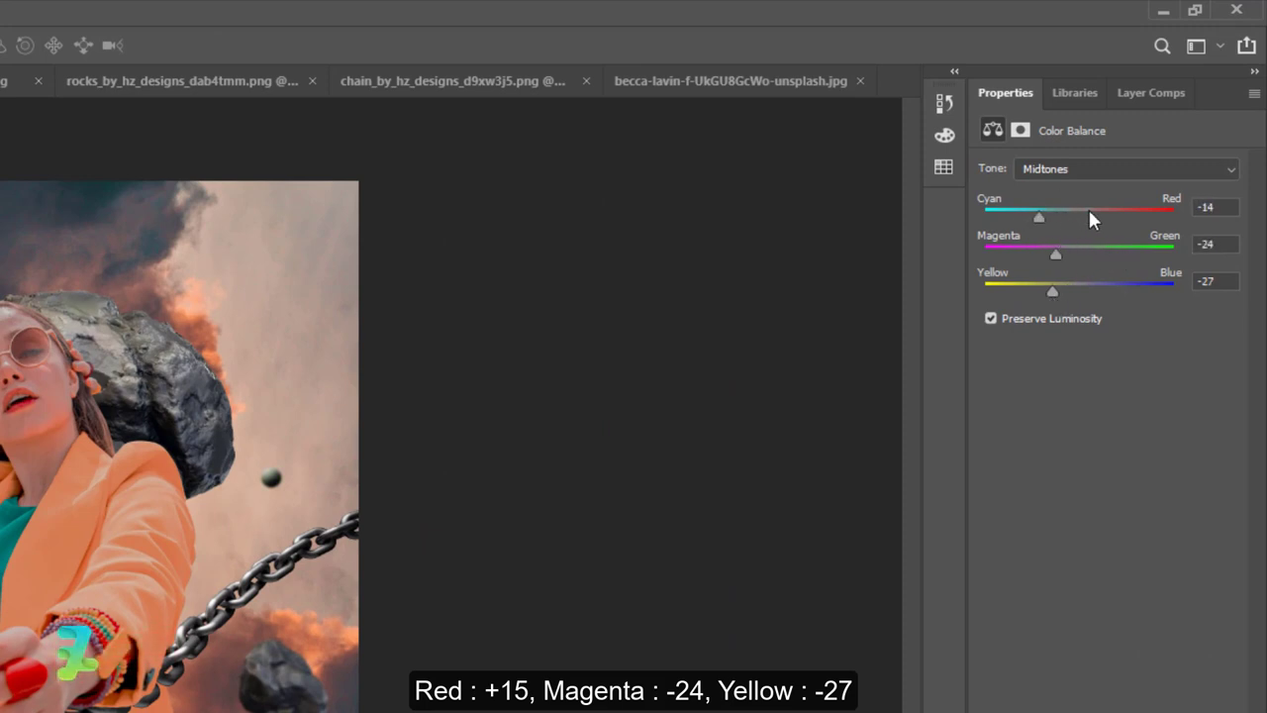
mouse_move(1089, 216)
mouse_down()
mouse_move(1111, 211)
mouse_move(1080, 217)
mouse_move(1094, 220)
mouse_up()
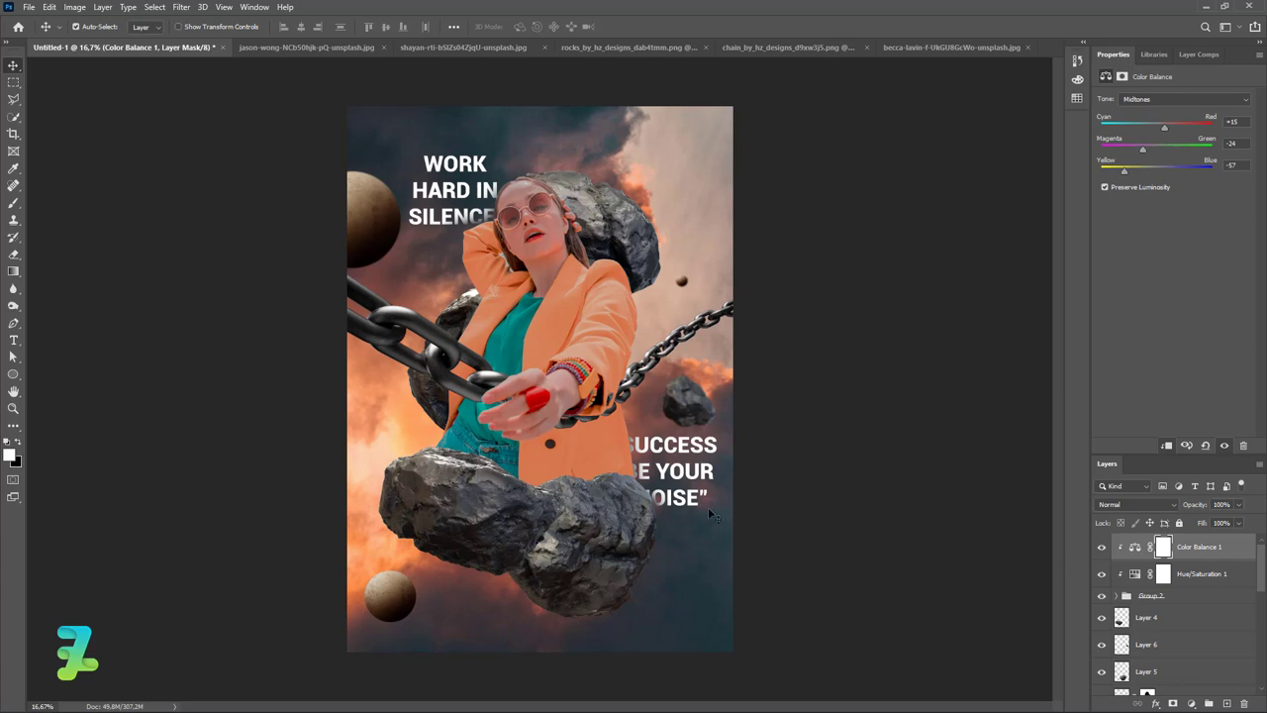
Check Layer 6's rock, then group Layers 5, 6 and 4 into a new group.
scroll(1145, 584, down, 2)
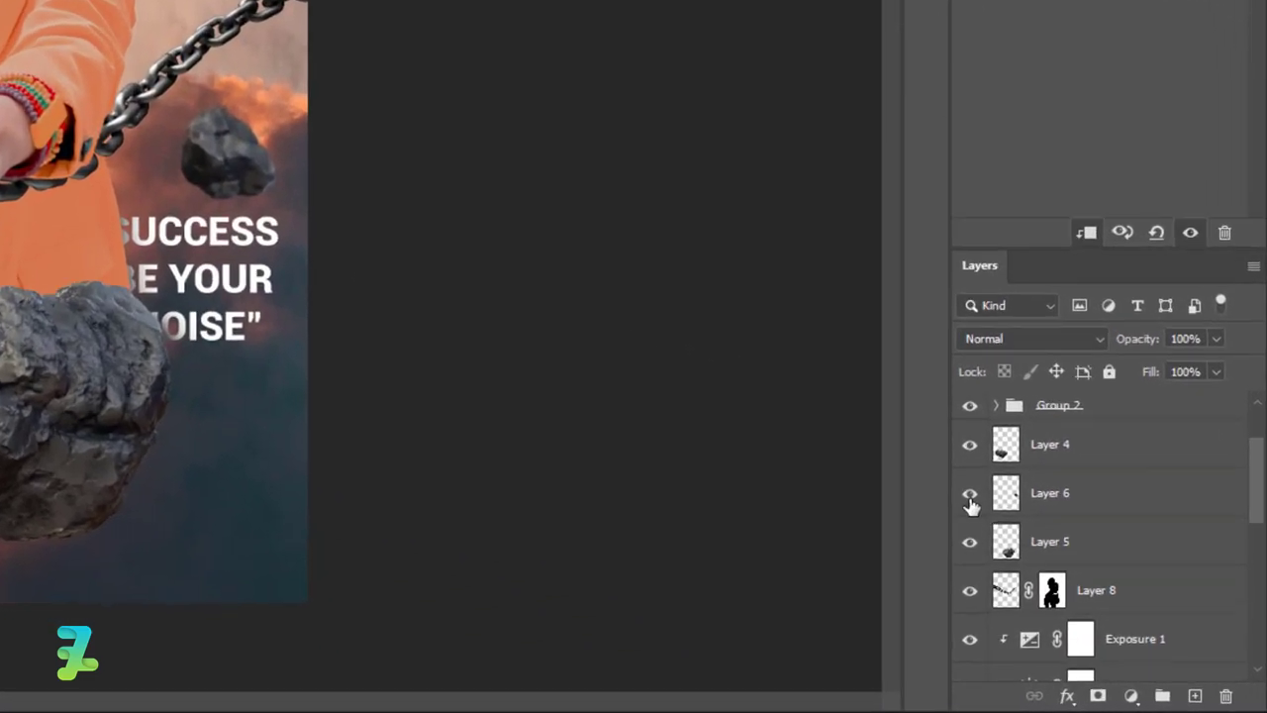
click(1102, 590)
click(970, 498)
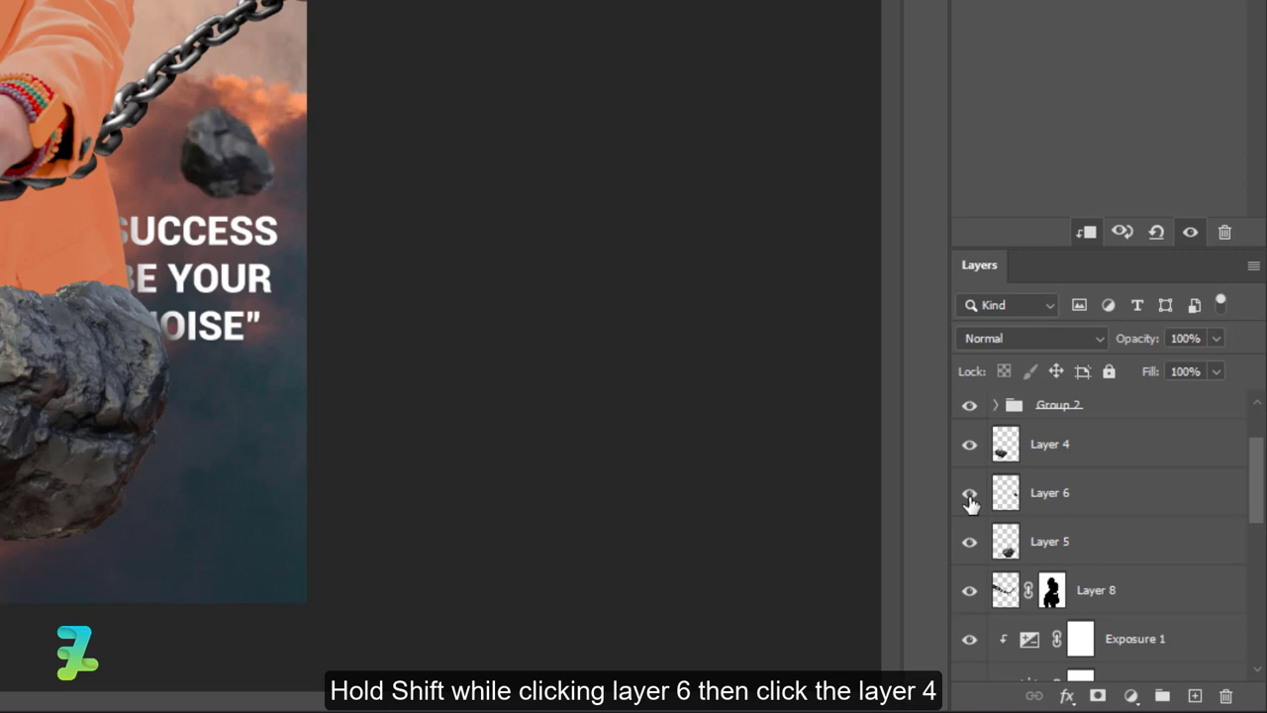
click(1063, 547)
shift+click(1086, 450)
key(ctrl+g)
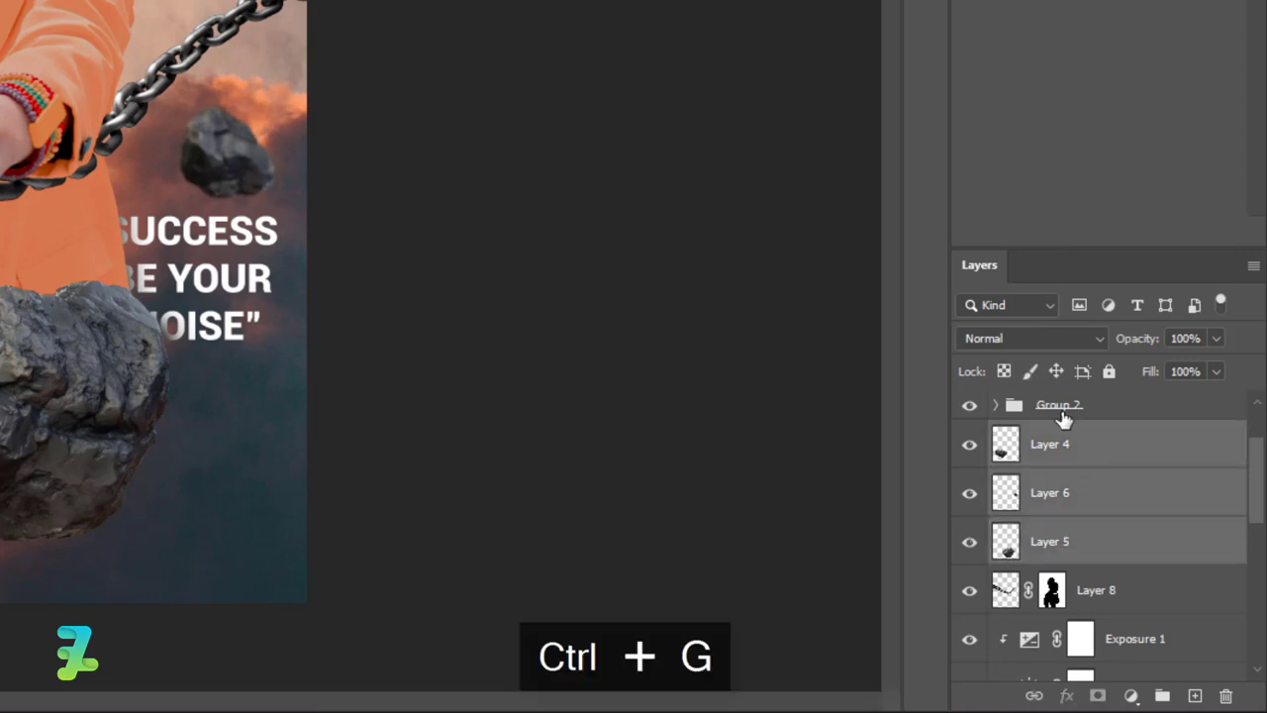
click(1131, 696)
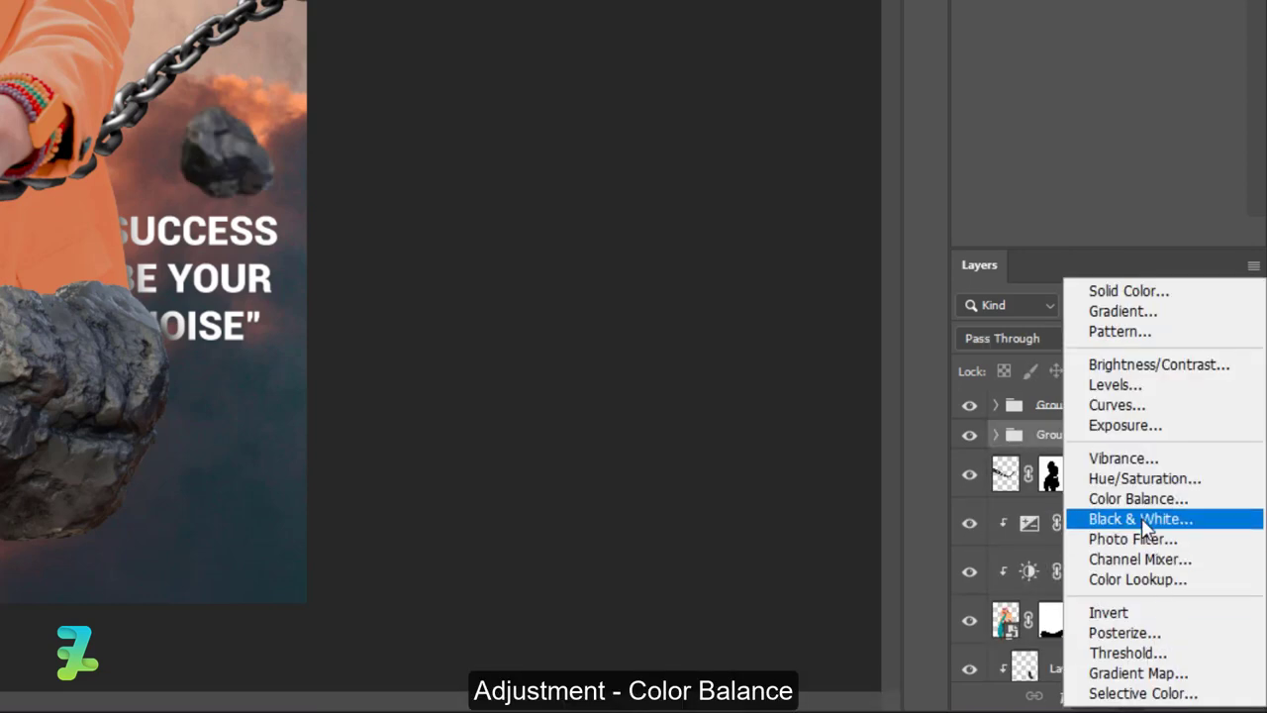
Add a clipped Color Balance layer with midtones Red +4, Magenta -26, Yellow -39.
click(1138, 497)
click(1082, 320)
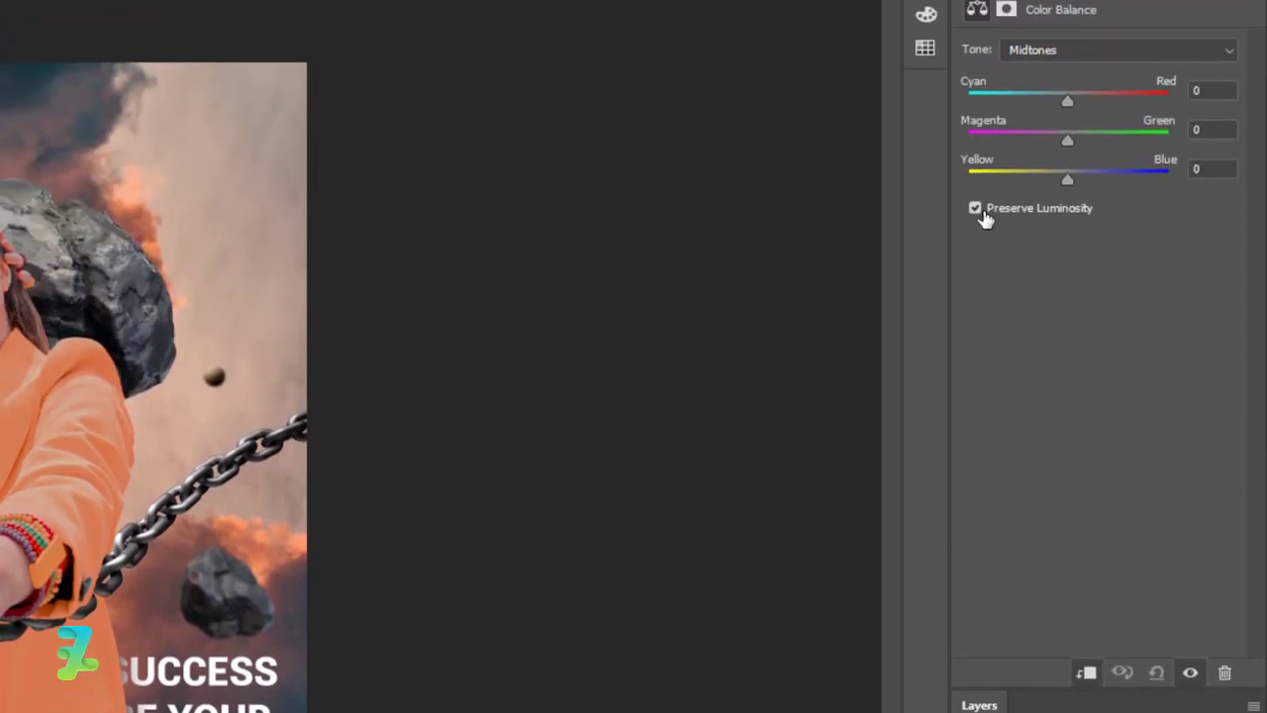
mouse_move(1068, 220)
mouse_down()
mouse_move(1031, 219)
mouse_move(1048, 225)
mouse_up()
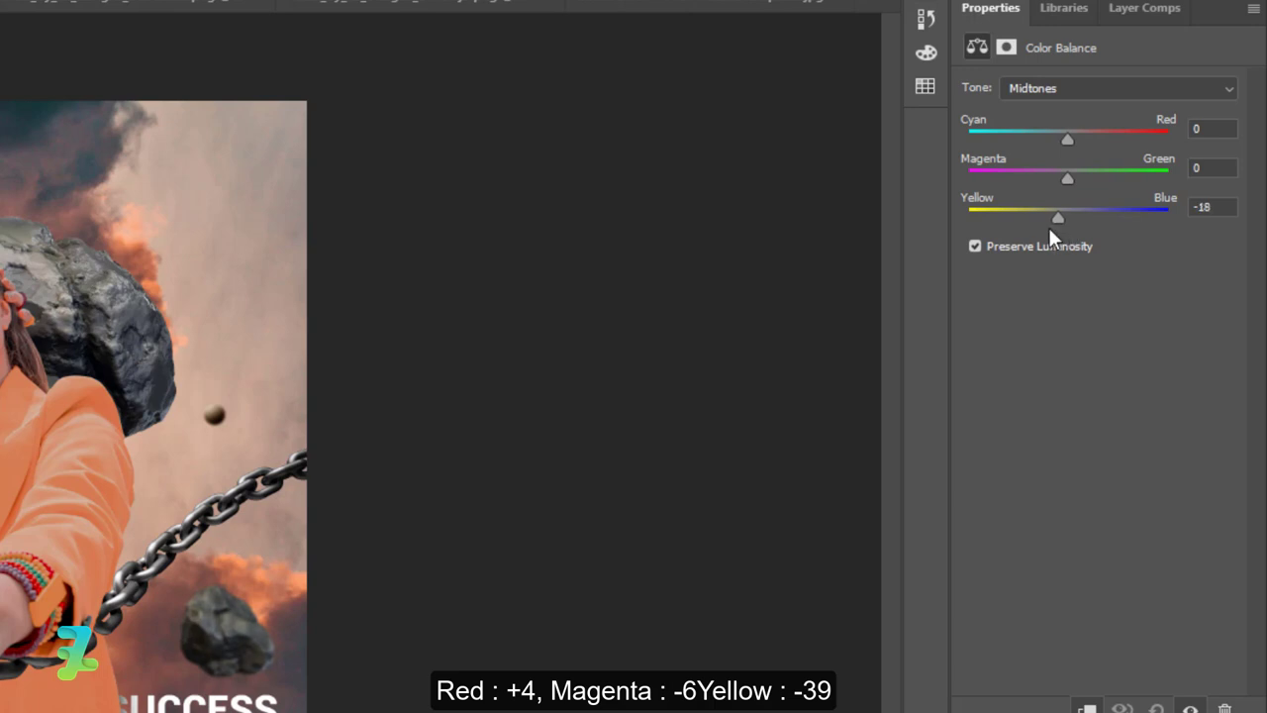
drag(1049, 227, 1030, 222)
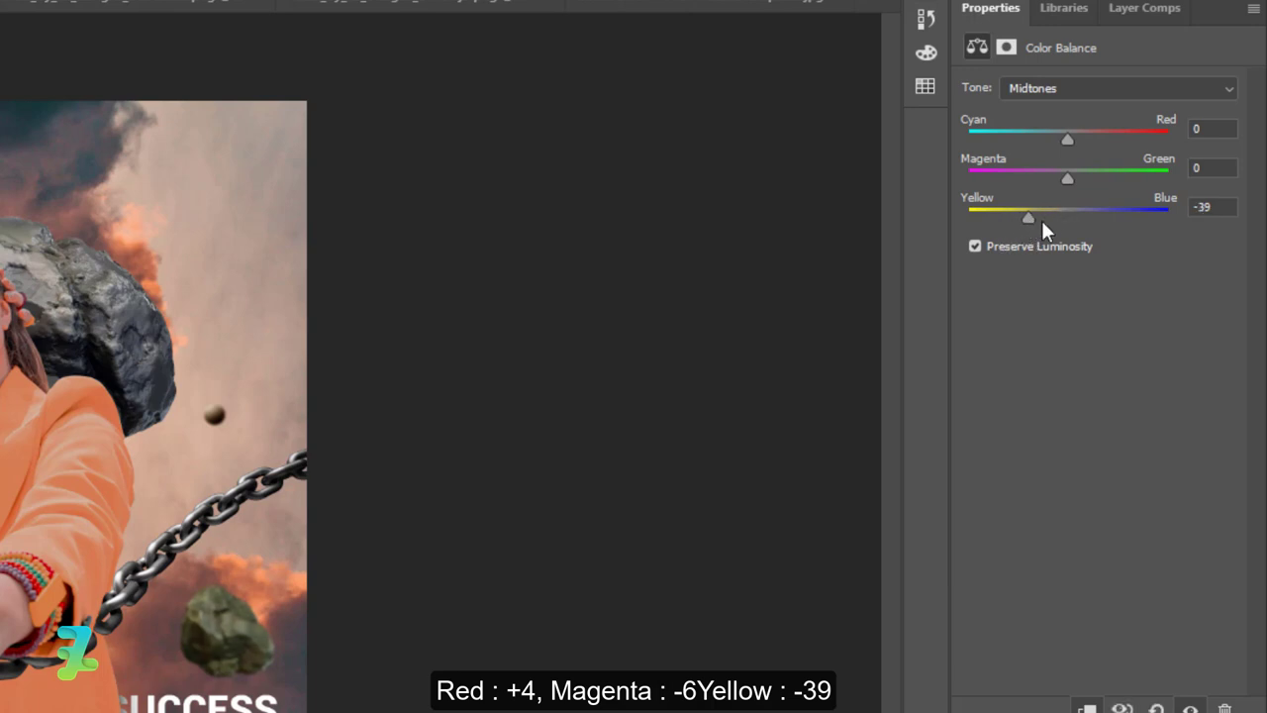
drag(1067, 178, 1041, 176)
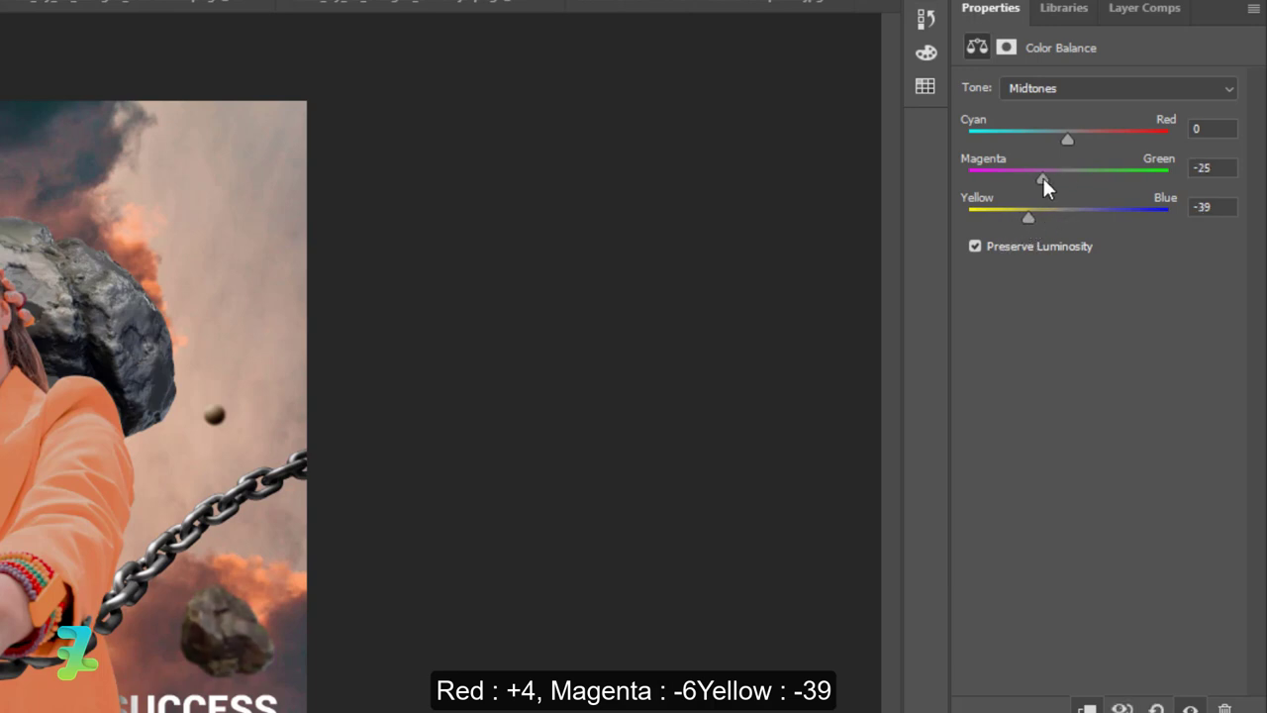
drag(1062, 129, 1072, 137)
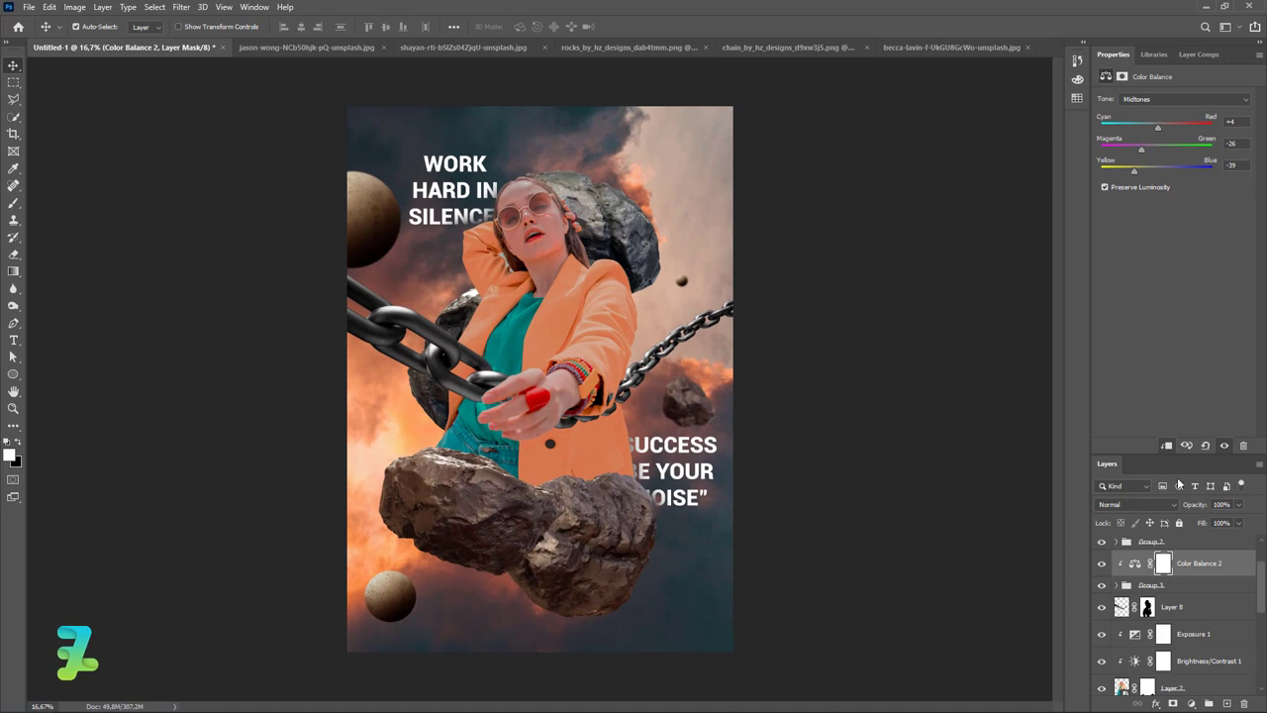
Release Color Balance 2's clipping mask, briefly re-clip it, then undo the re-clip.
right_click(1227, 566)
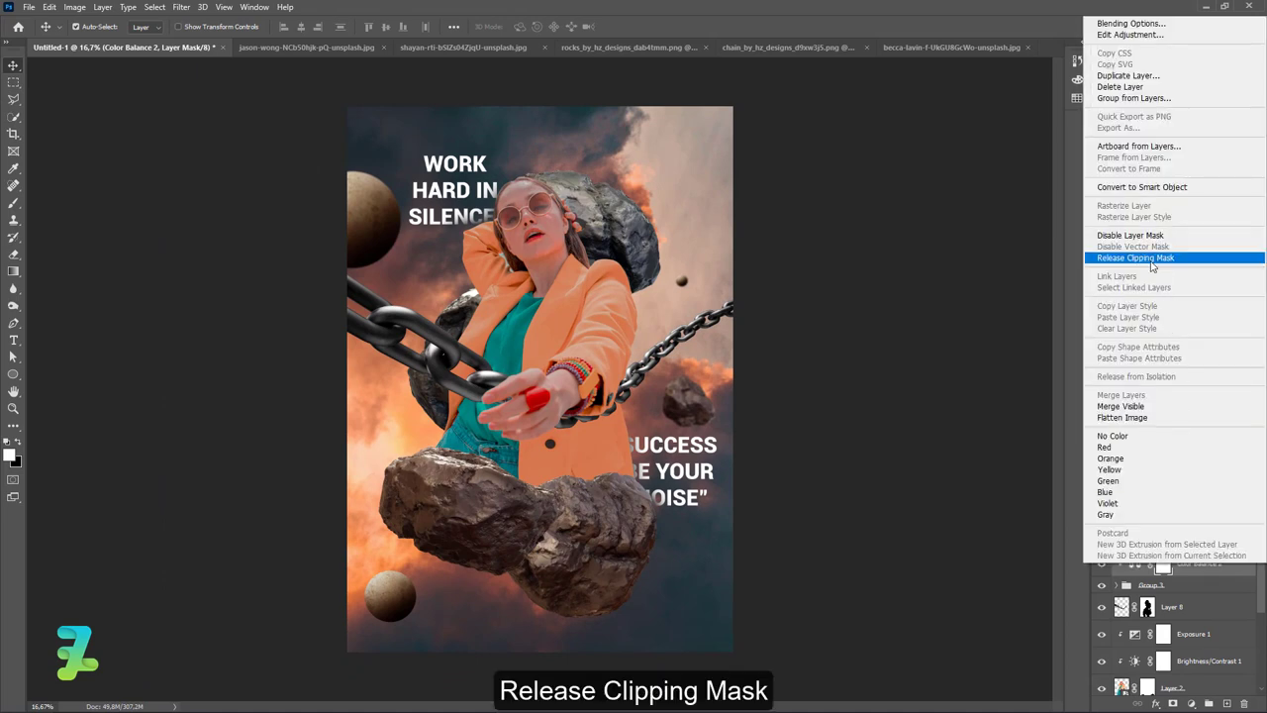
click(1150, 259)
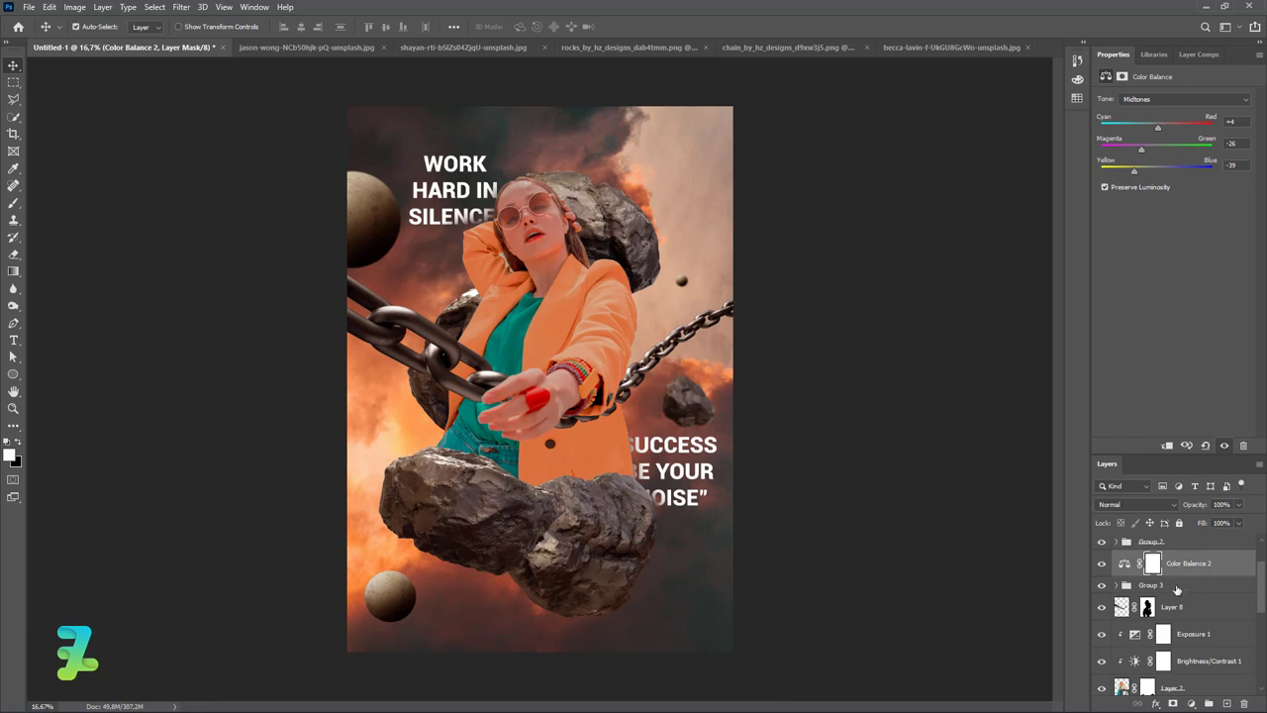
right_click(1201, 566)
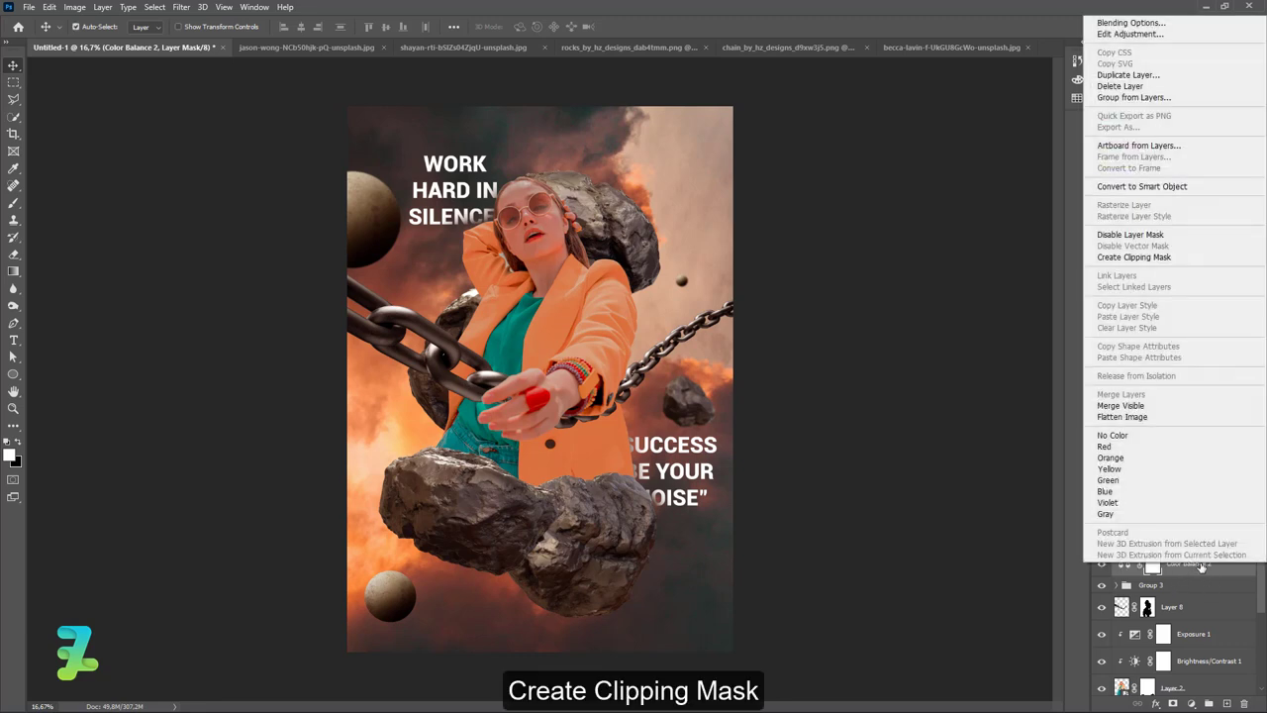
click(1163, 257)
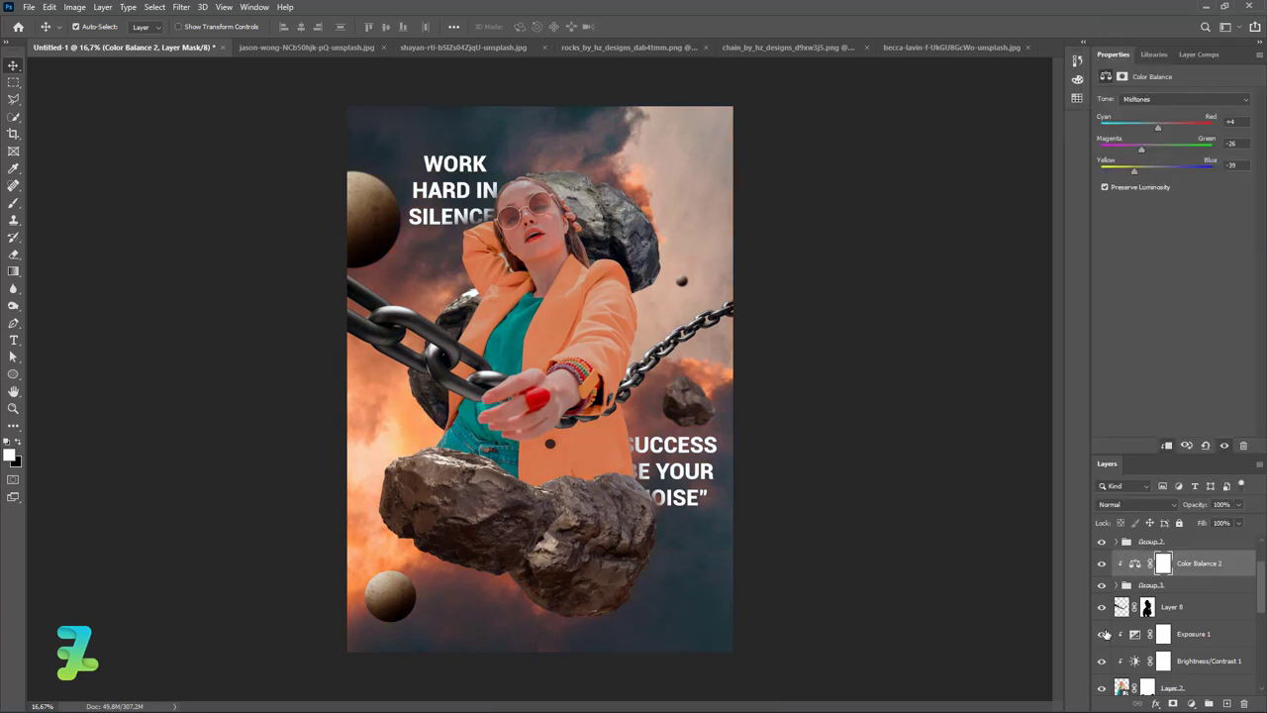
key(ctrl+z)
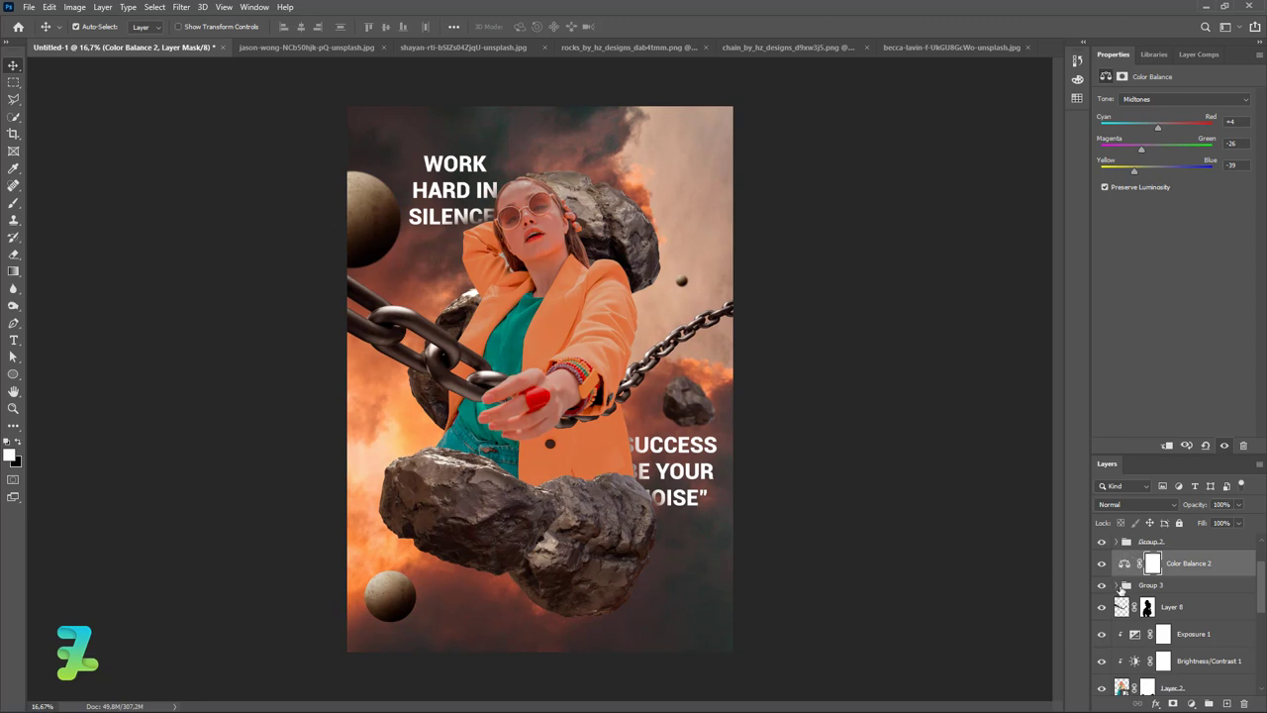
Select the Color Balance 1 adjustment and scroll back down the Layers panel.
scroll(1119, 590, up, 2)
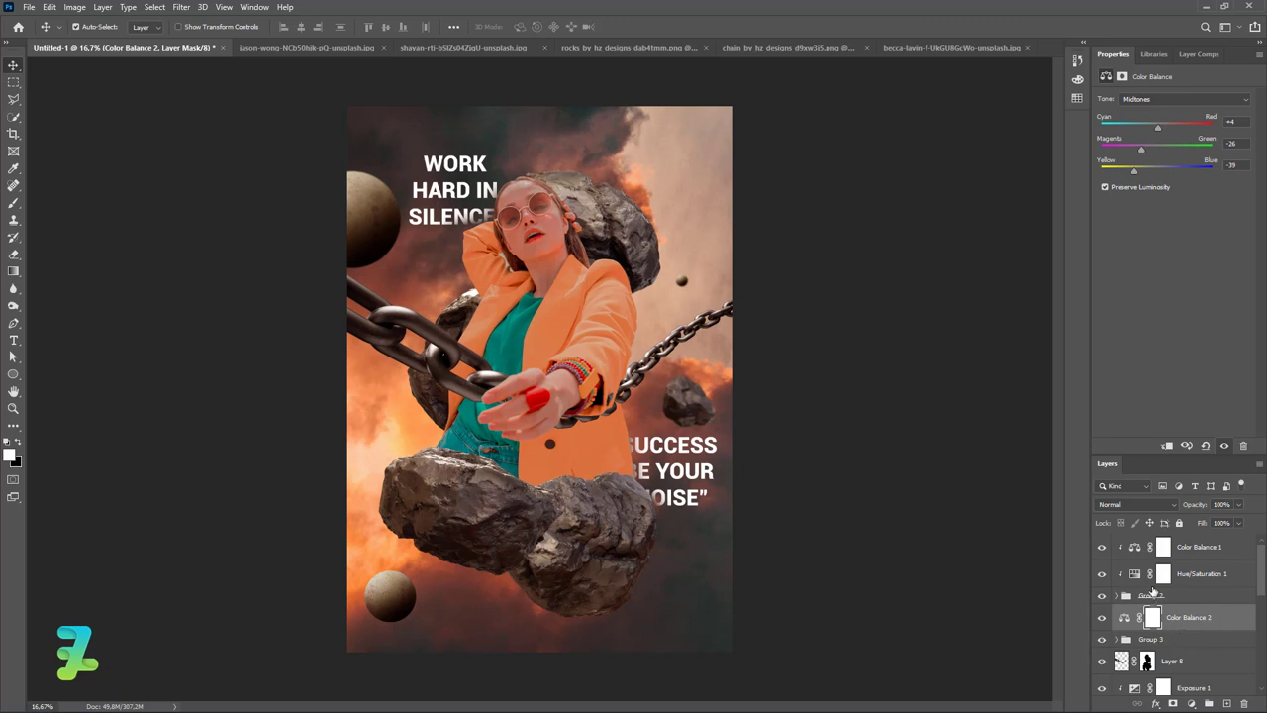
click(1186, 550)
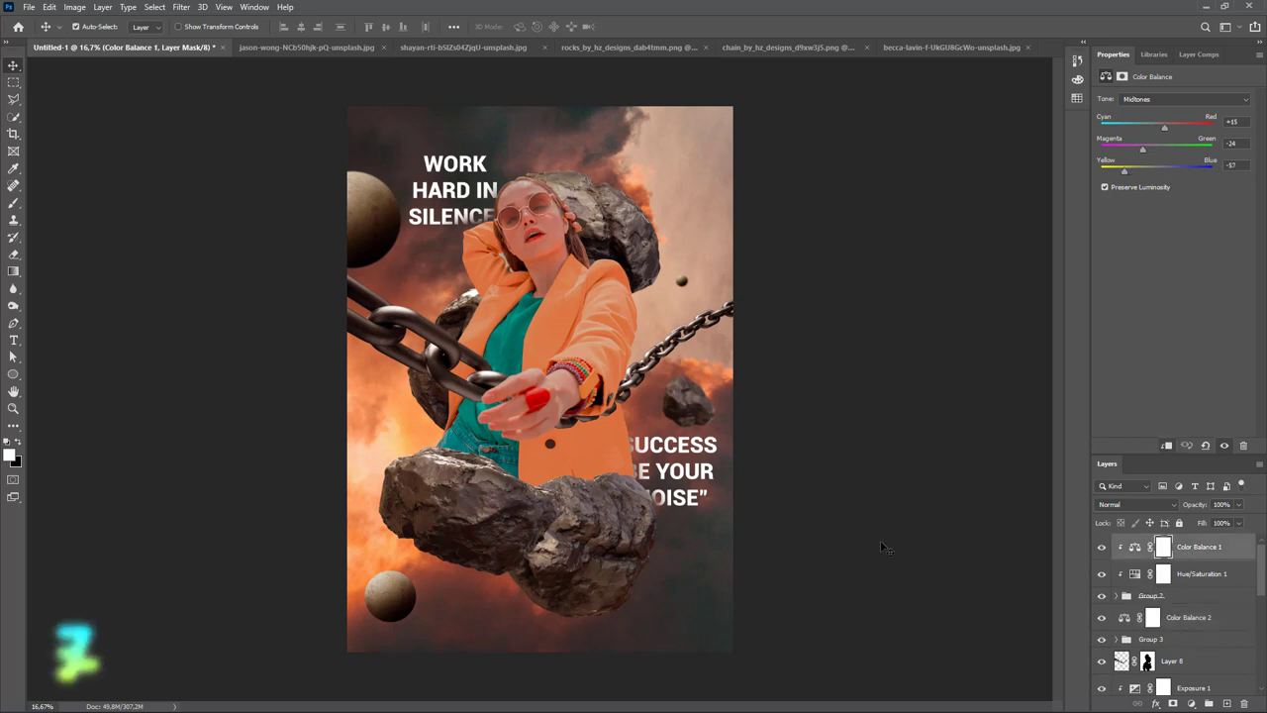
key(ctrl)
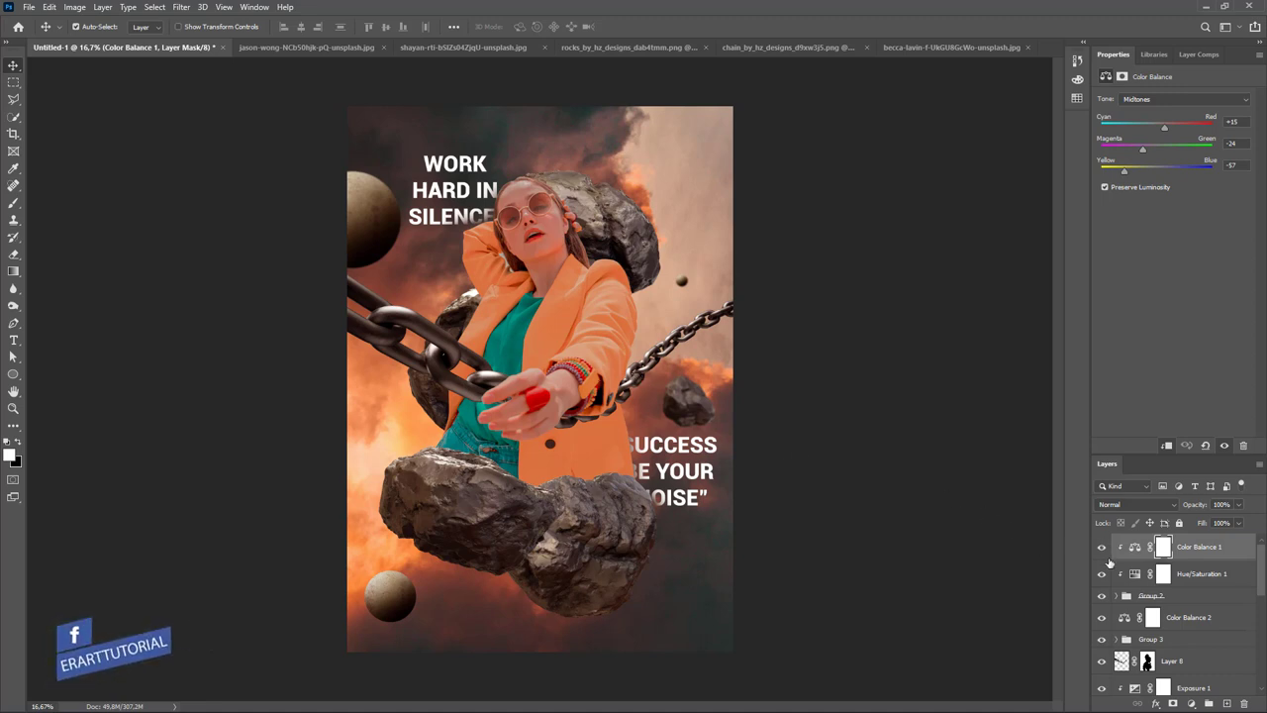
scroll(1138, 593, down, 2)
scroll(1143, 607, down, 1)
scroll(1143, 607, down, 3)
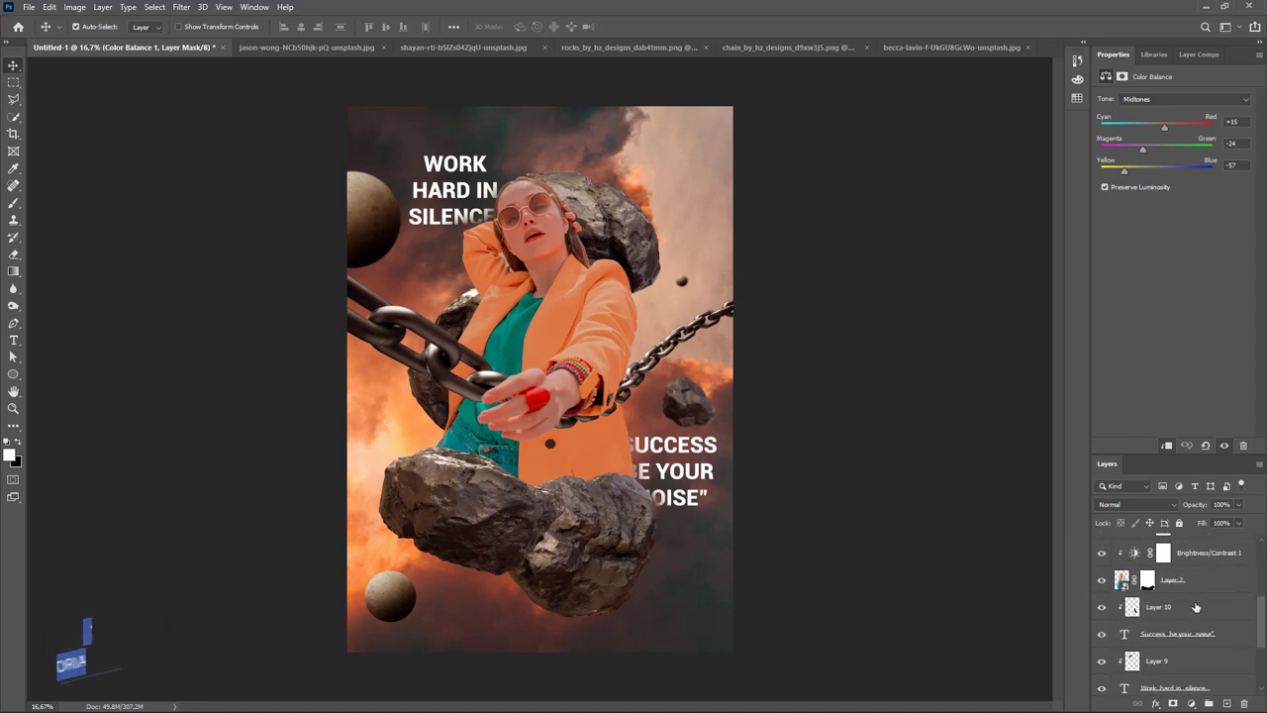
Add a new layer above Layer 10 and set the foreground colour to white.
click(1168, 605)
click(1227, 703)
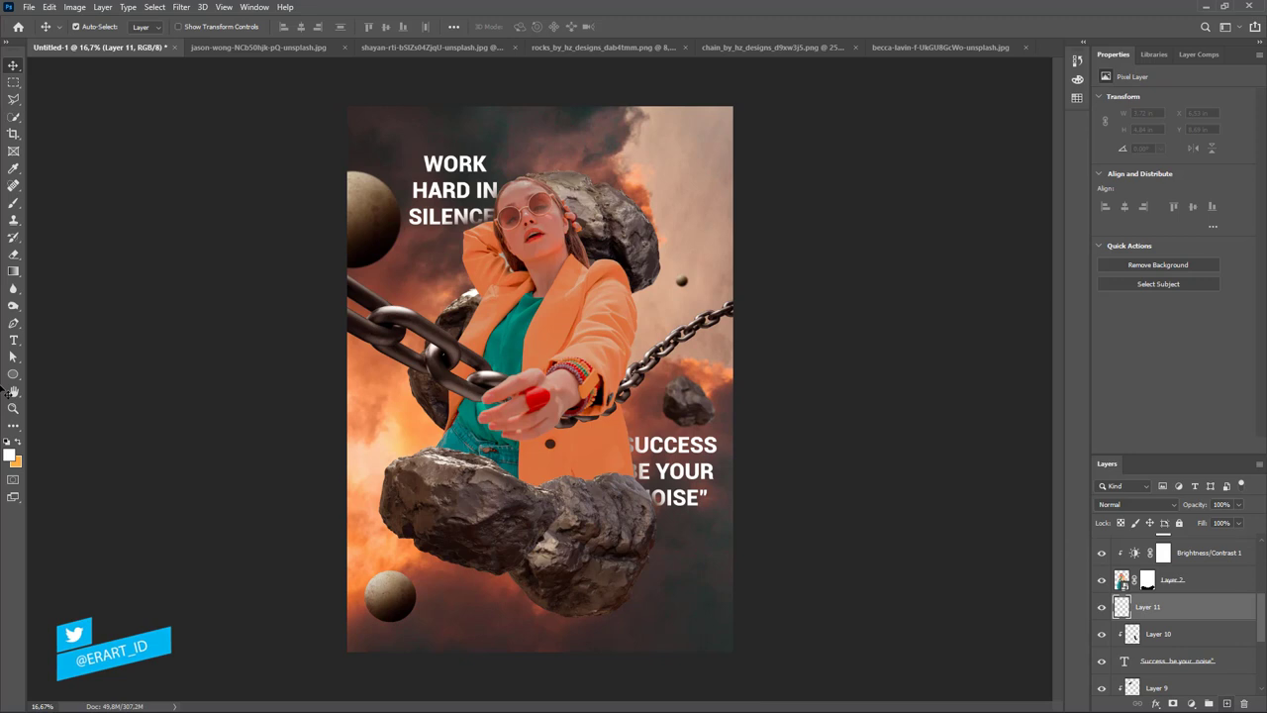
click(10, 455)
click(1051, 203)
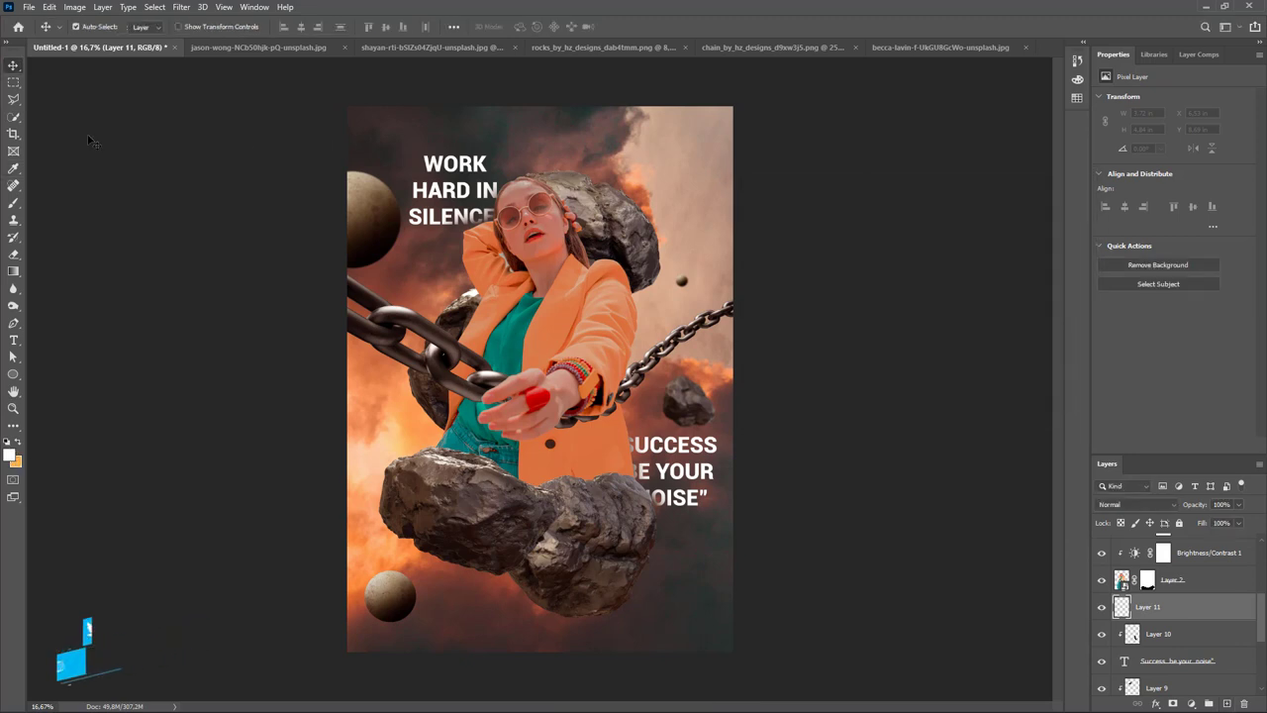
Paint white clouds behind the woman's arm and chains with a cloud brush preset.
click(13, 202)
click(85, 22)
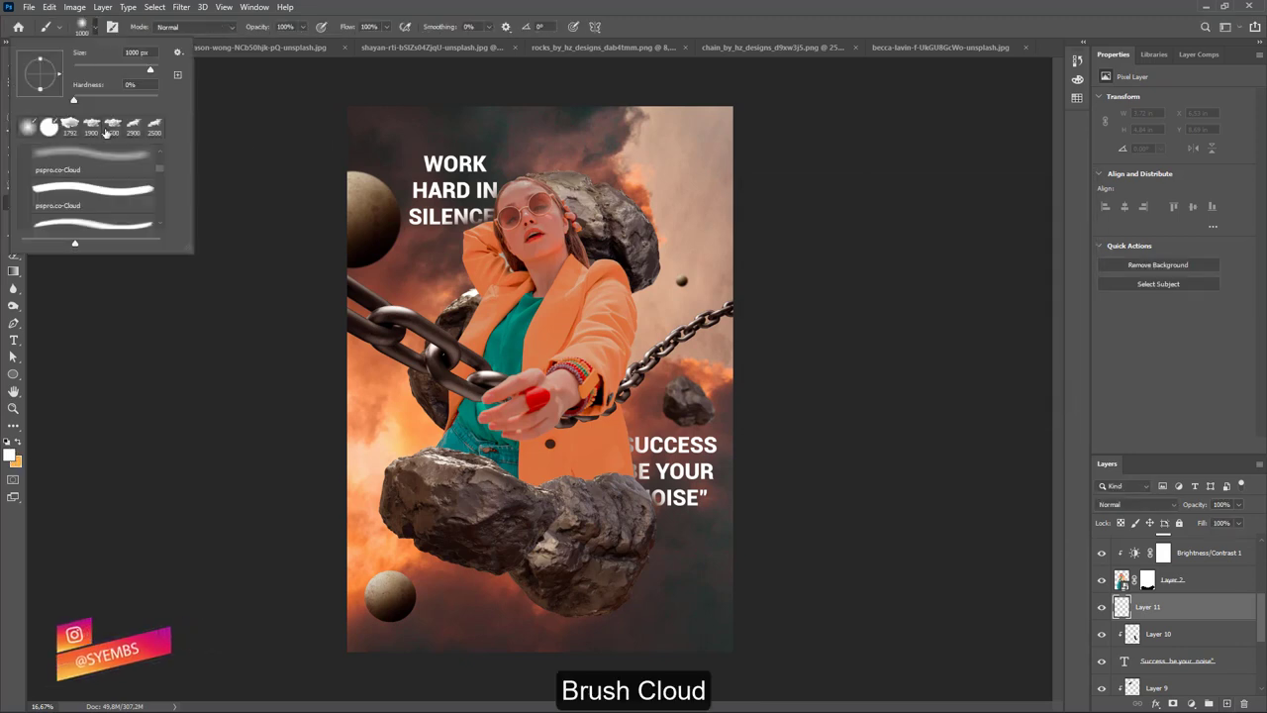
double_click(147, 129)
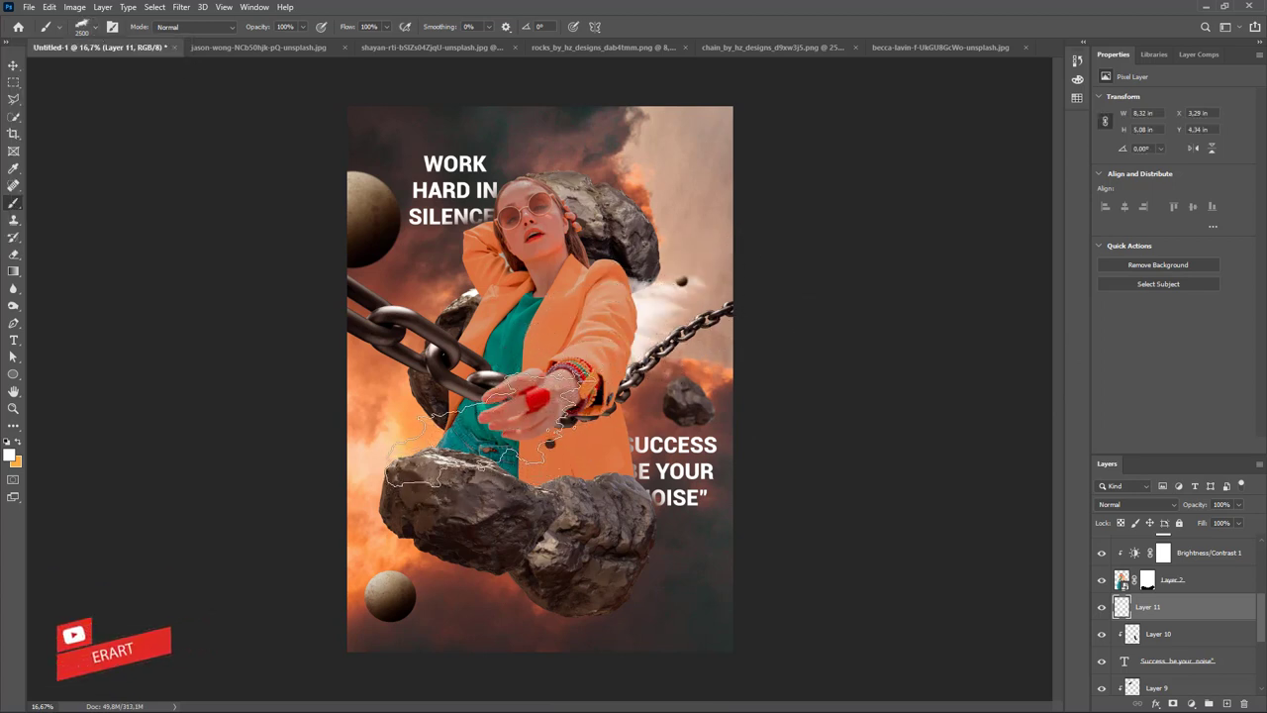
drag(559, 451, 517, 574)
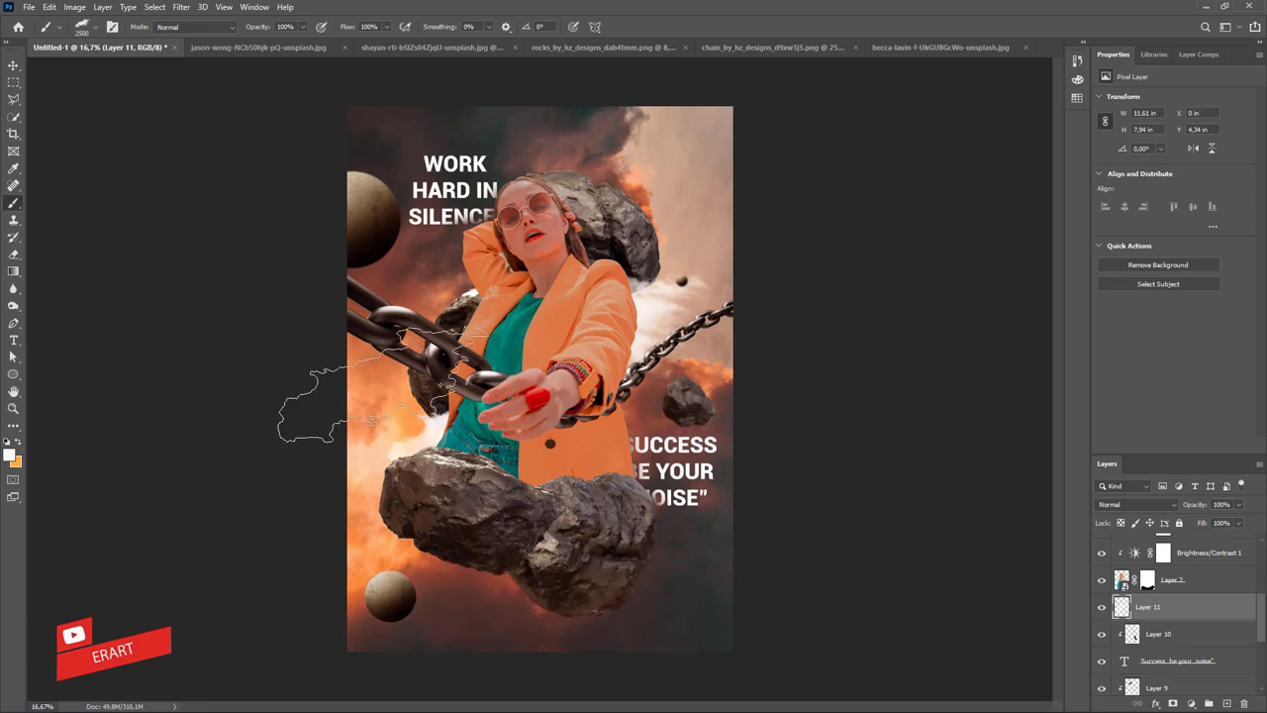
Browse the brush presets and settle on a cloud brush shape.
click(95, 28)
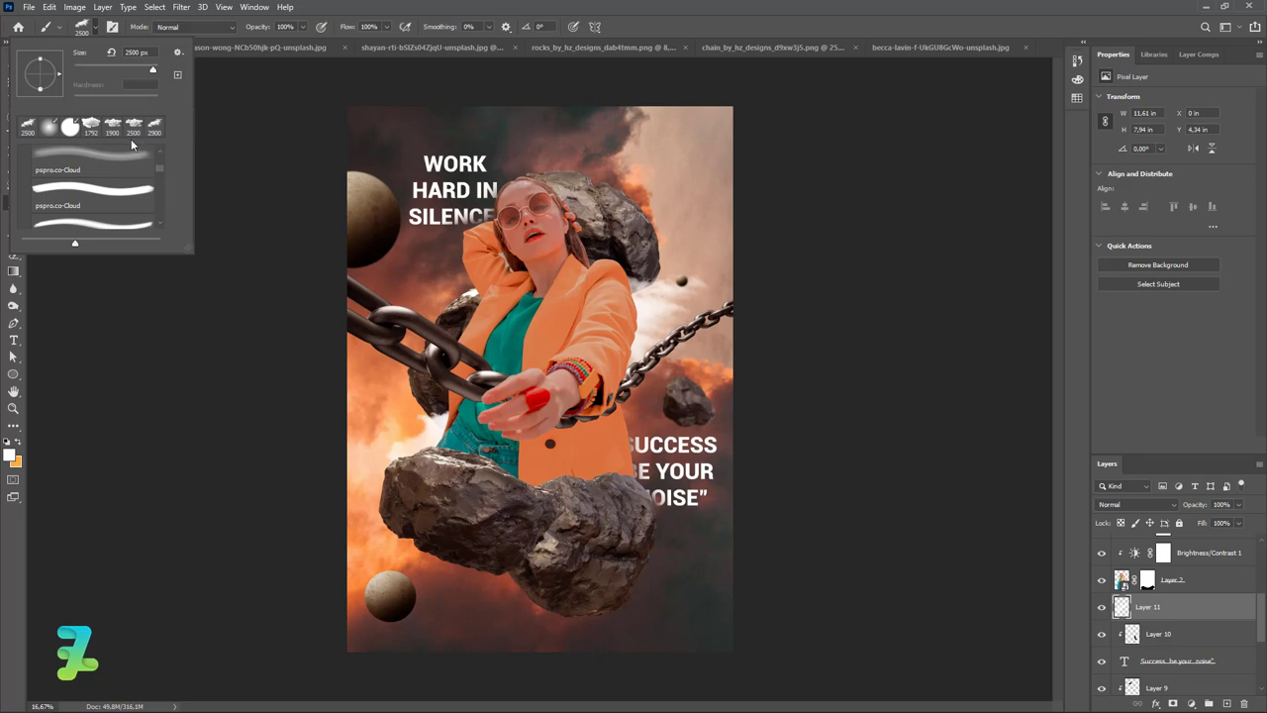
scroll(99, 173, down, 1)
scroll(99, 173, down, 1)
click(98, 212)
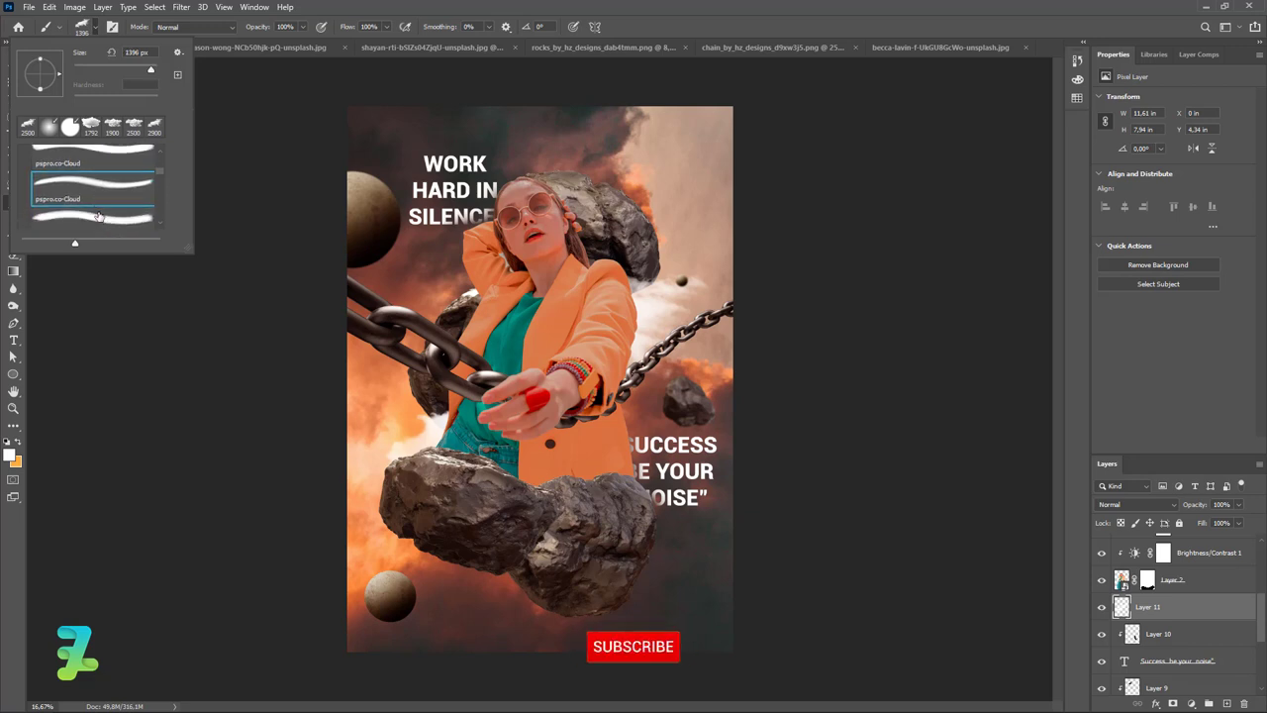
scroll(98, 207, up, 1)
click(103, 212)
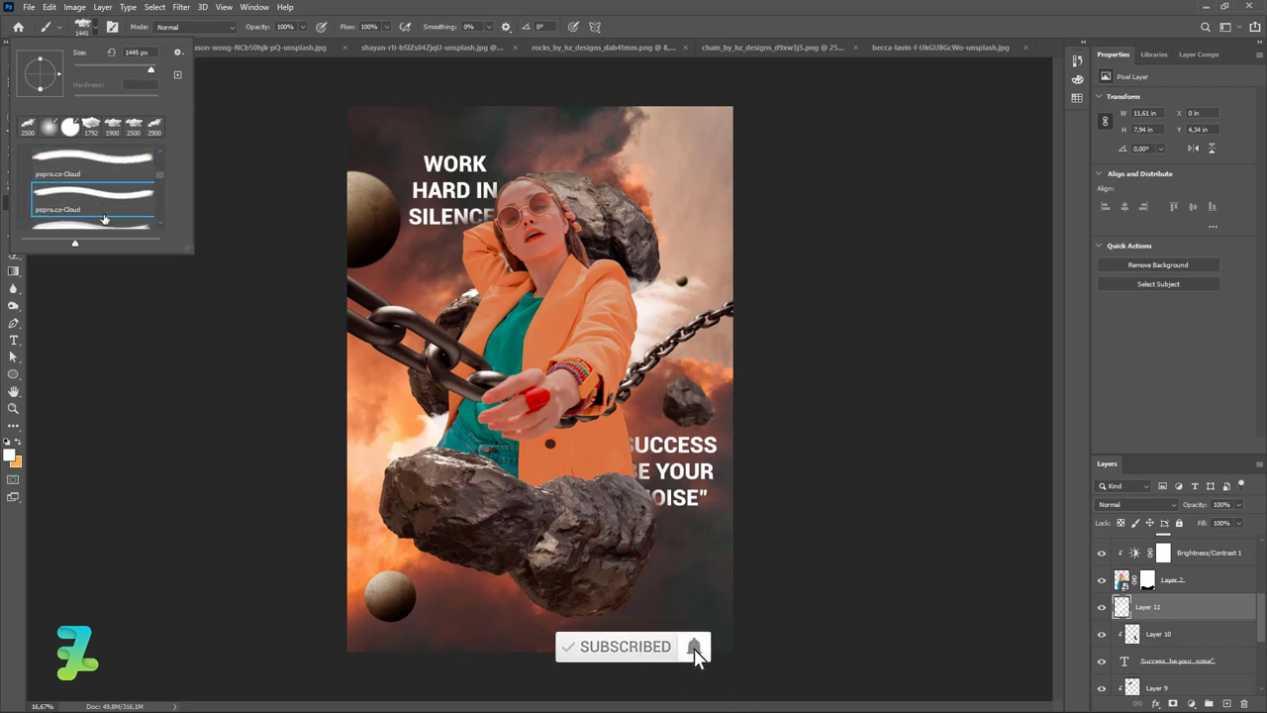
scroll(103, 211, down, 1)
scroll(103, 212, down, 1)
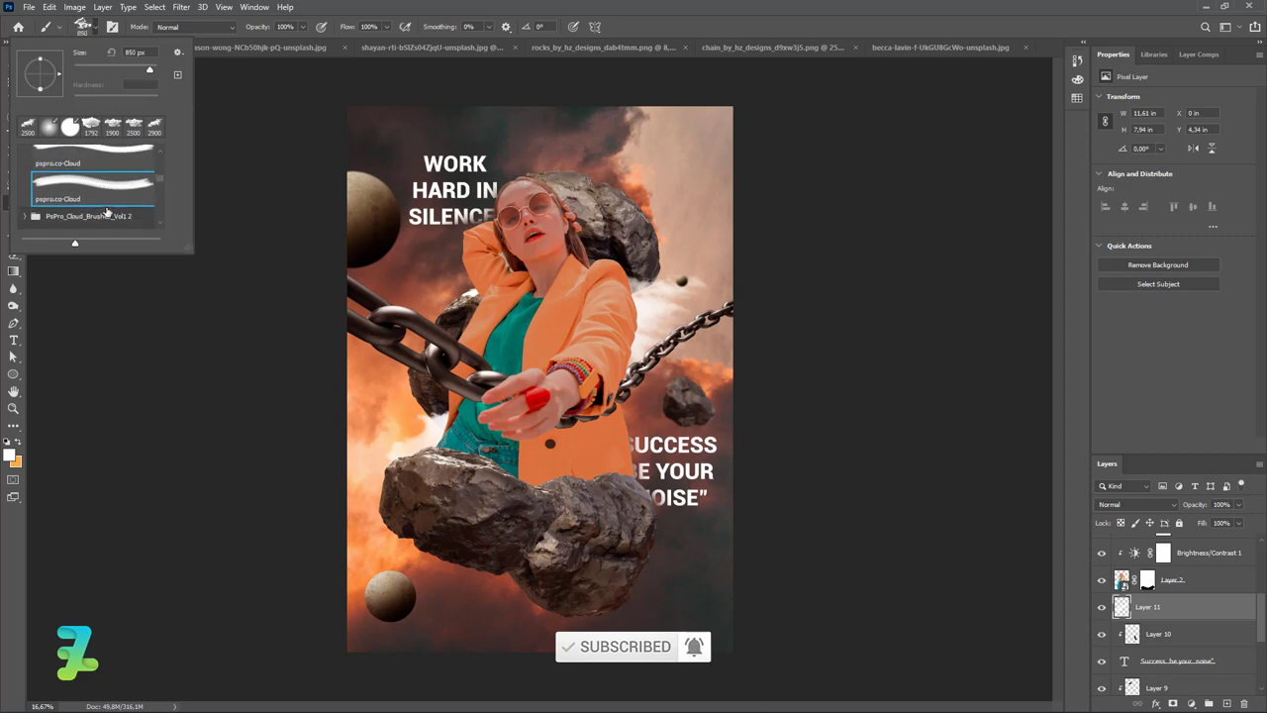
click(103, 206)
scroll(99, 176, down, 1)
click(100, 174)
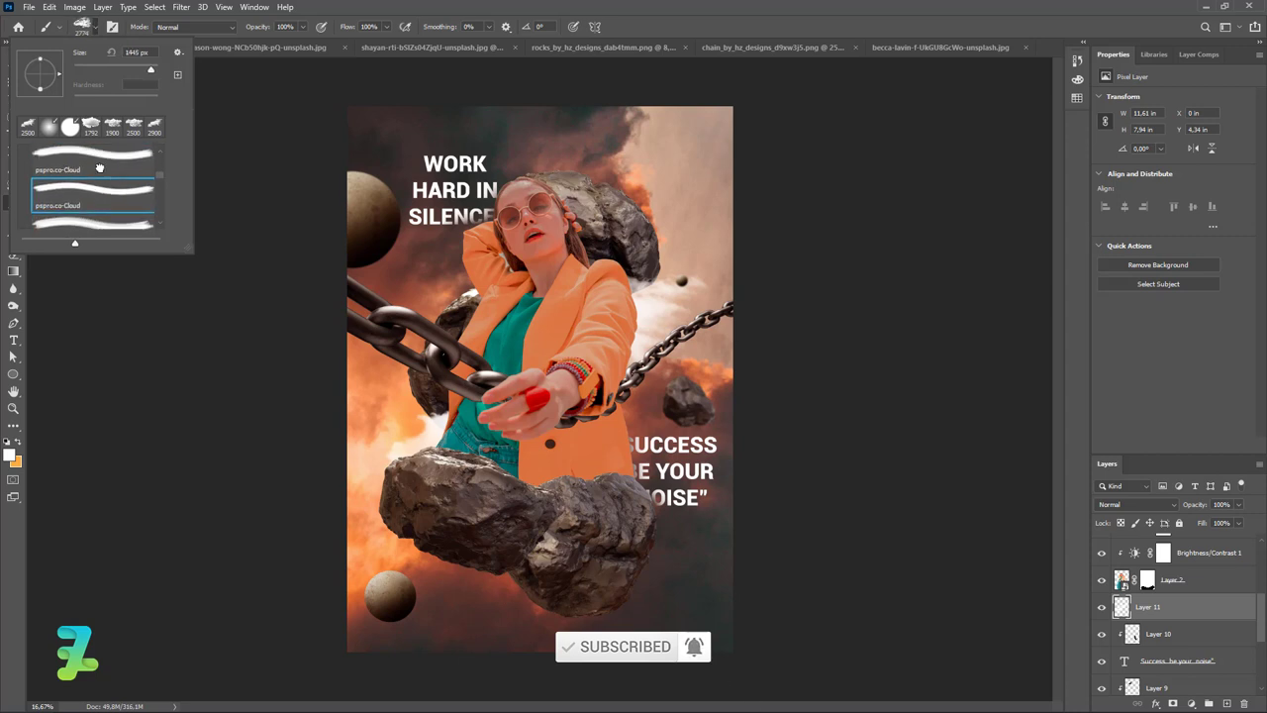
click(103, 170)
scroll(104, 169, up, 1)
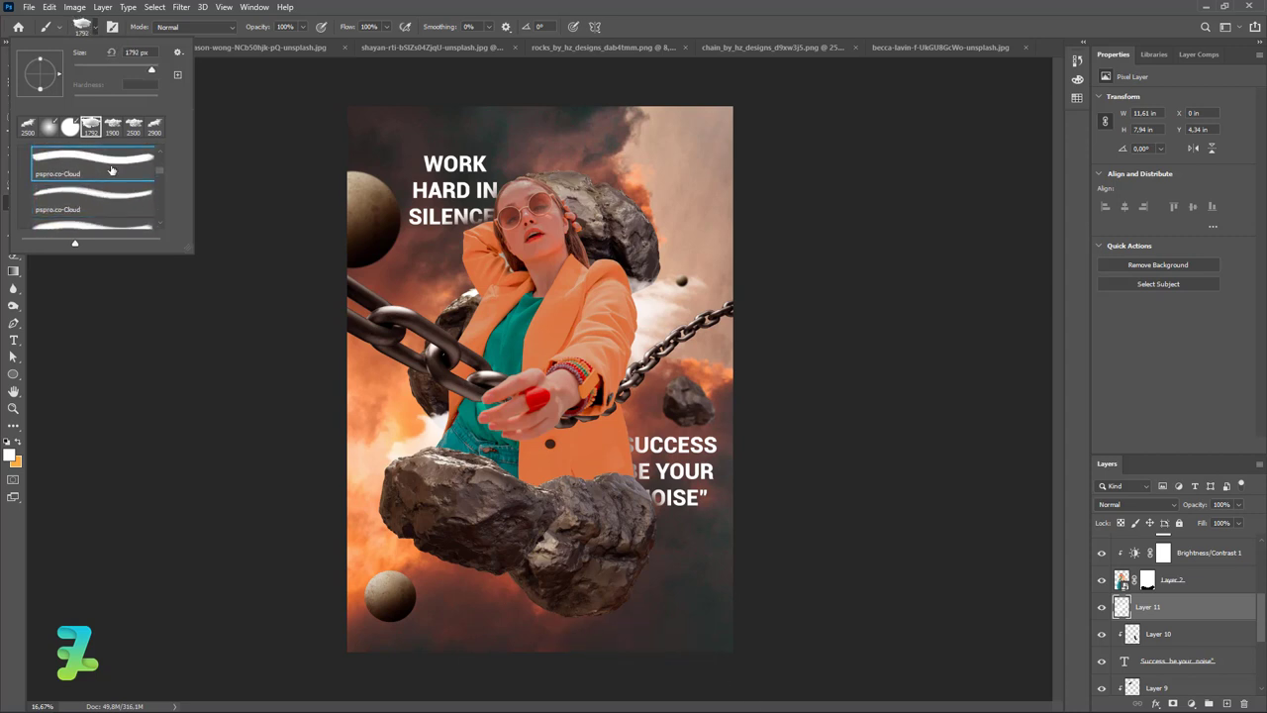
scroll(110, 165, down, 2)
scroll(110, 165, down, 1)
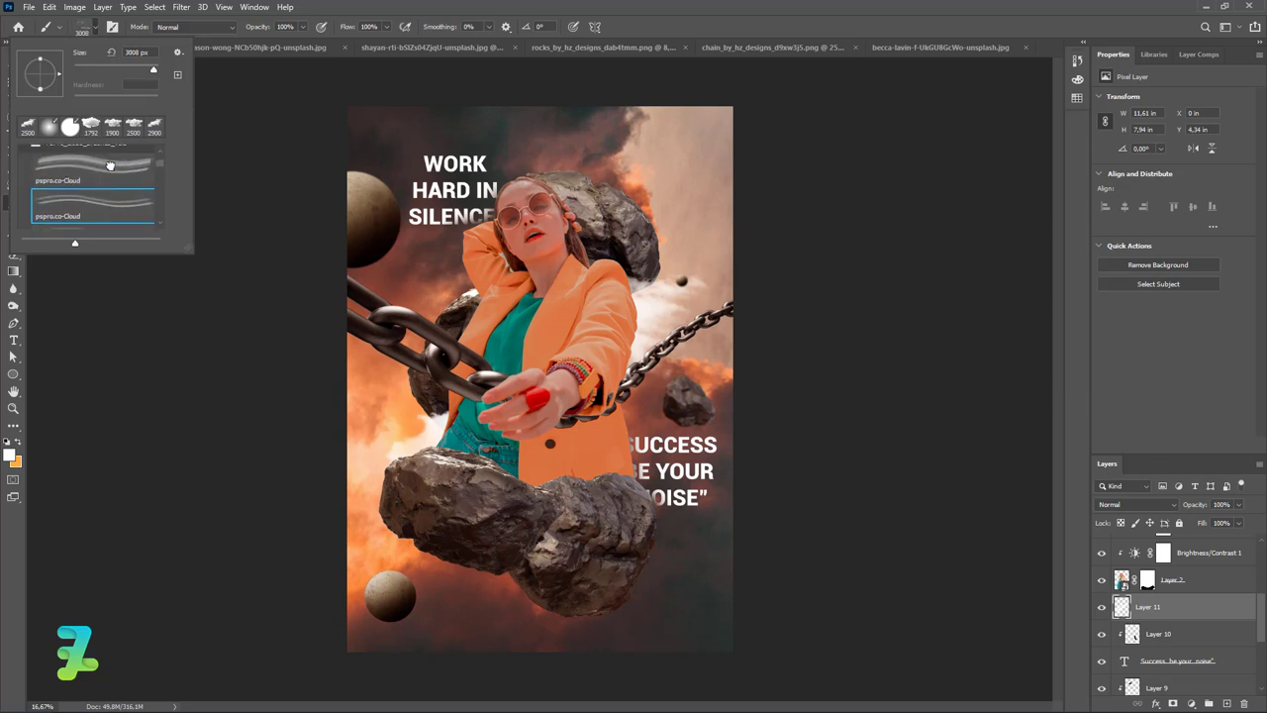
click(110, 166)
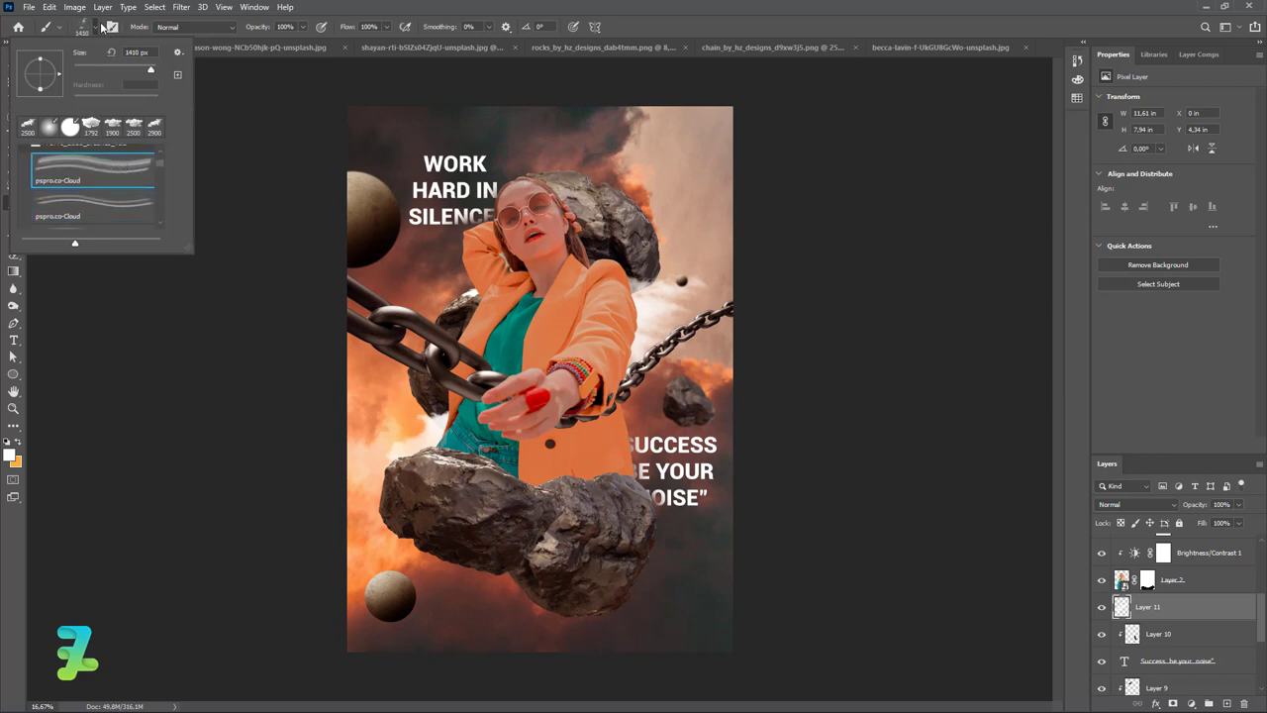
Stamp white clouds near the upper and bottom-left rocks on Layer 11.
click(489, 248)
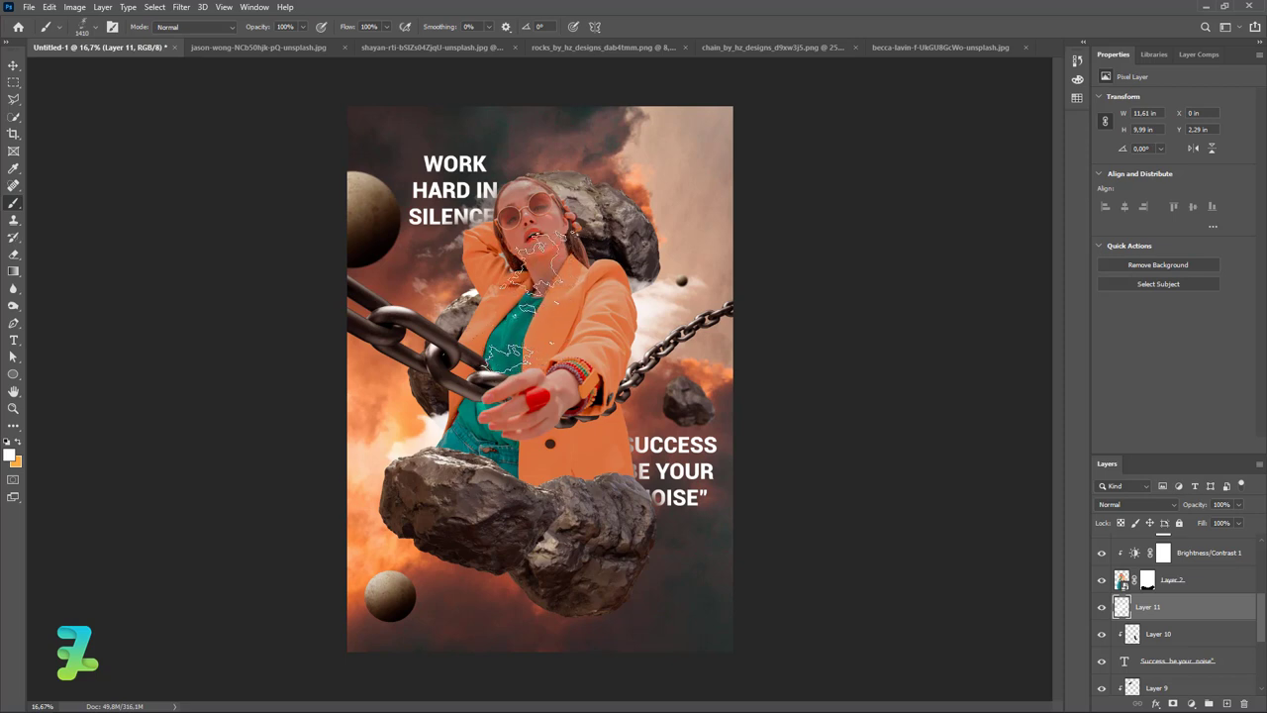
key(ctrl+z)
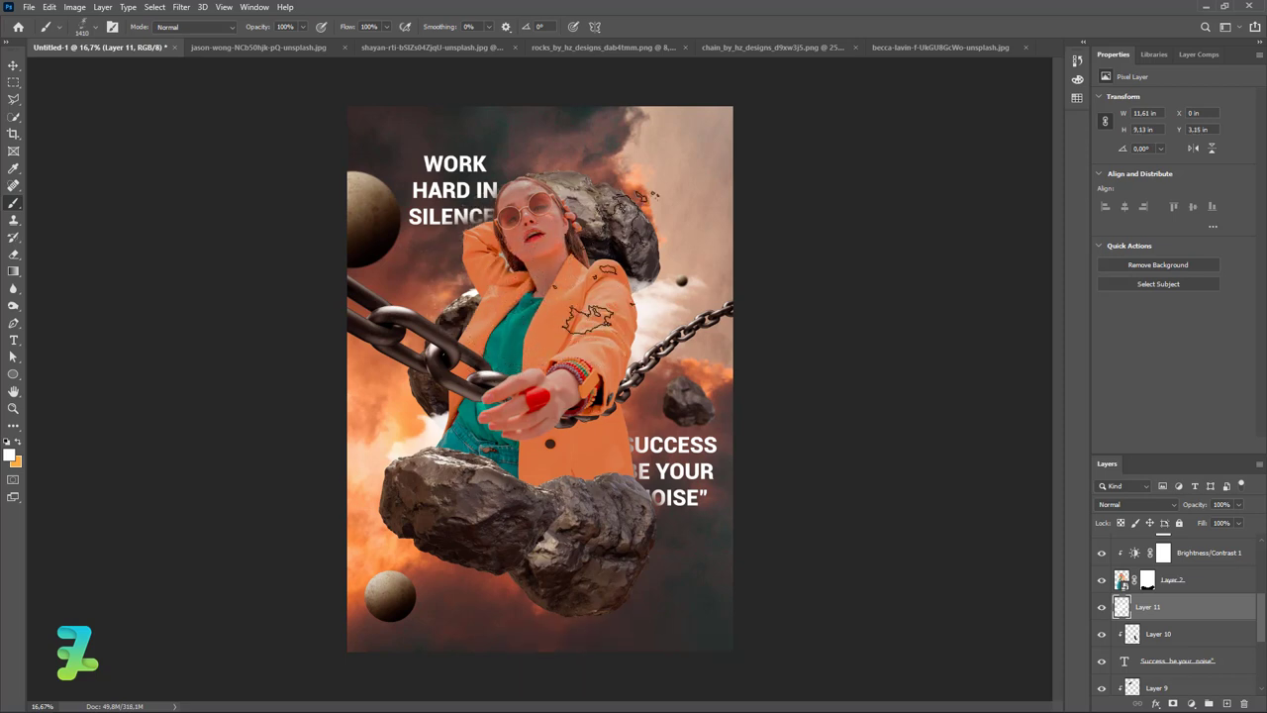
click(606, 247)
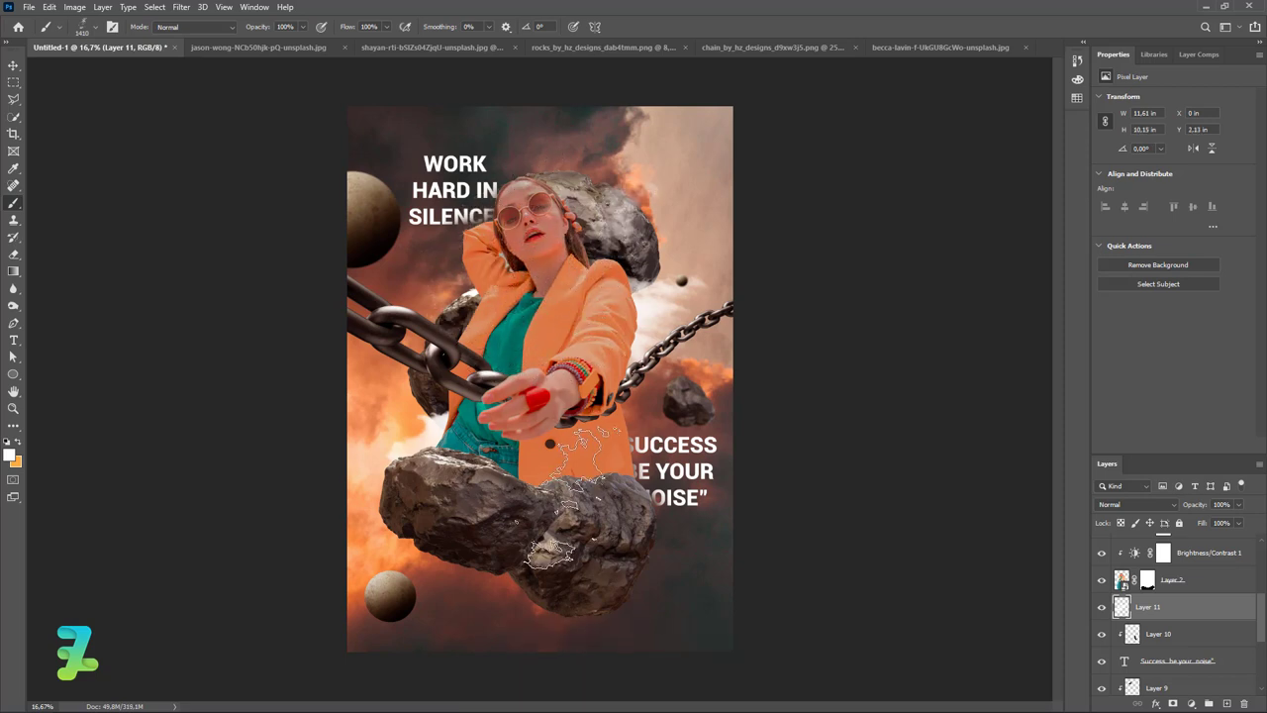
click(464, 624)
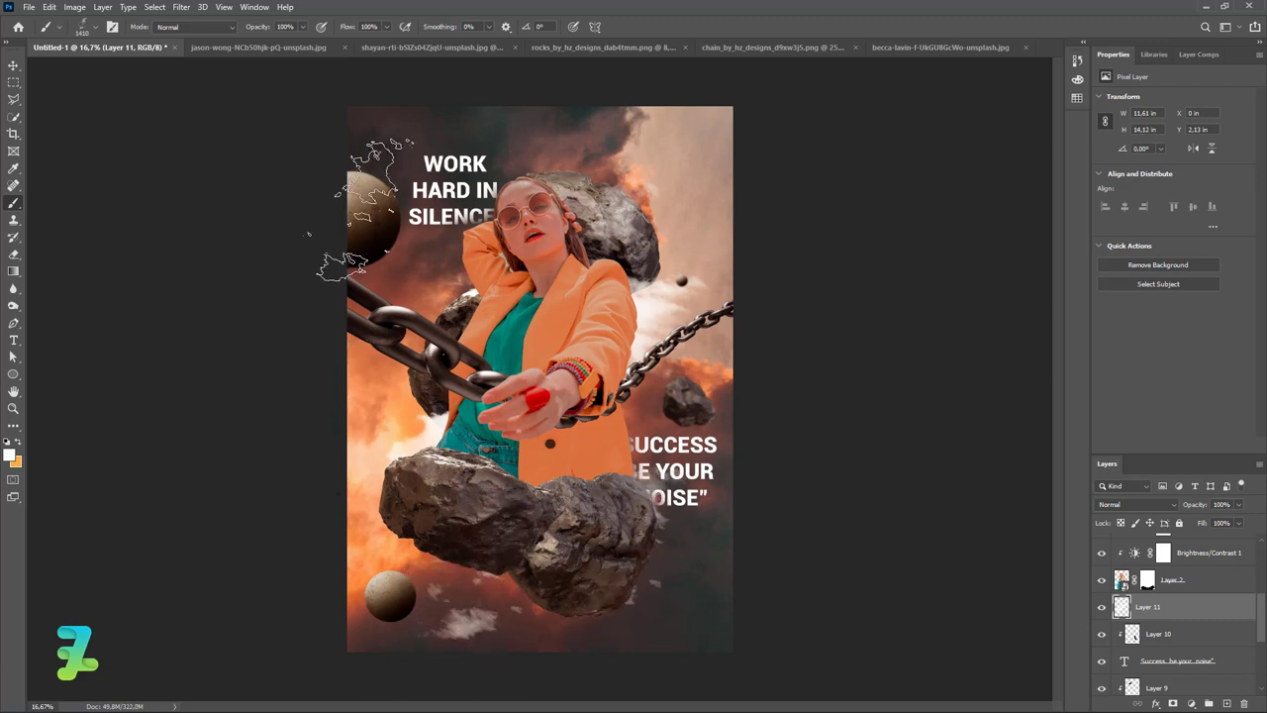
Merge all visible layers into a new top Layer 12 and open Camera Raw Filter on it.
click(13, 65)
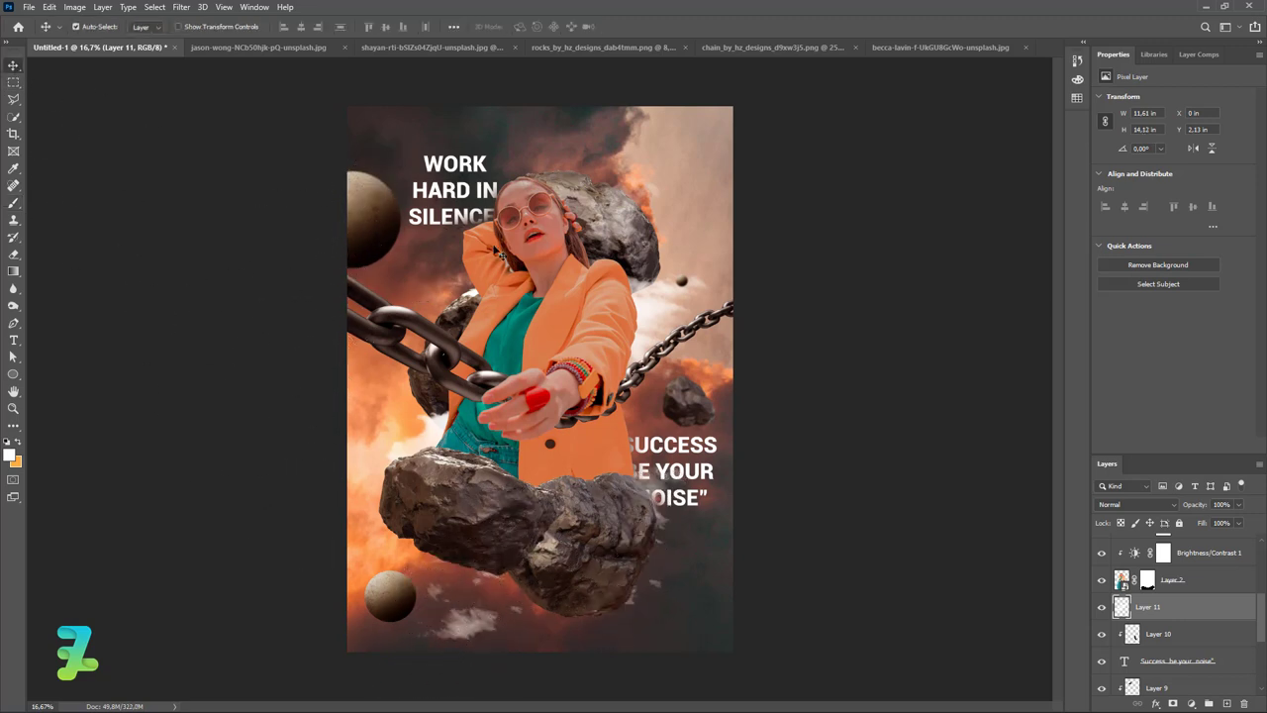
scroll(1174, 594, up, 3)
scroll(1173, 571, up, 3)
click(1197, 546)
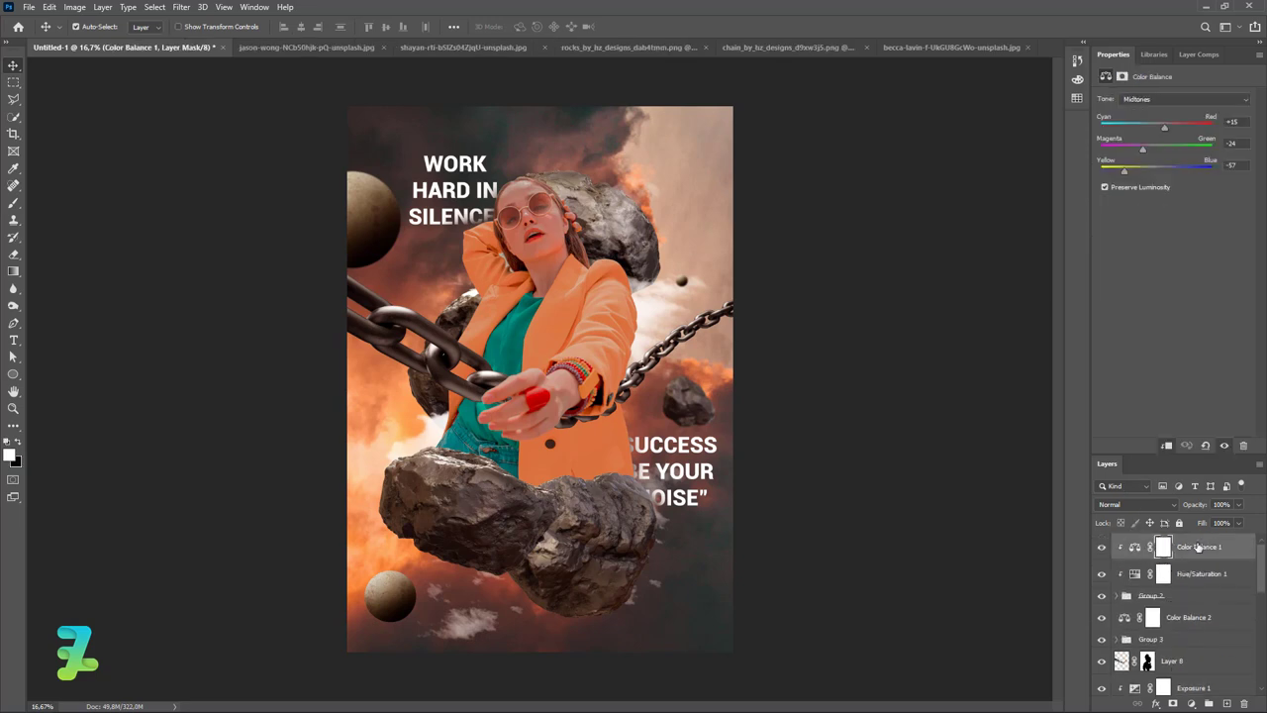
key(ctrl+shift+alt+e)
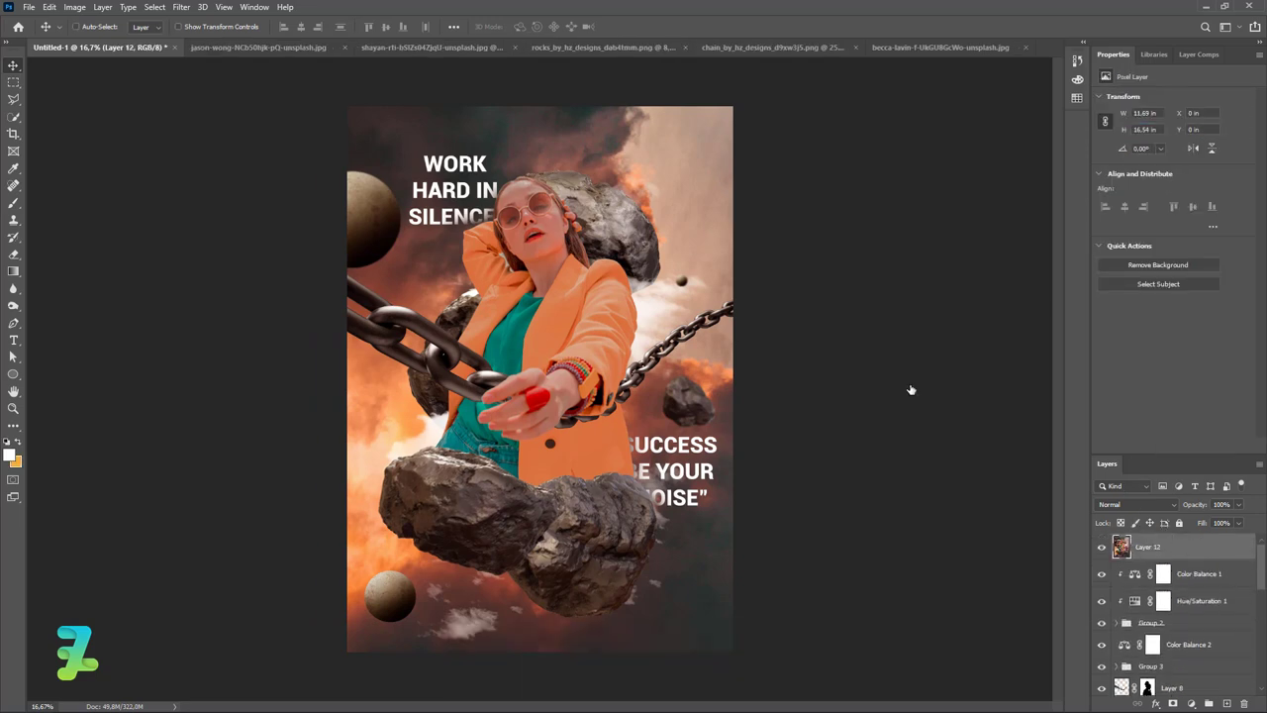
click(181, 7)
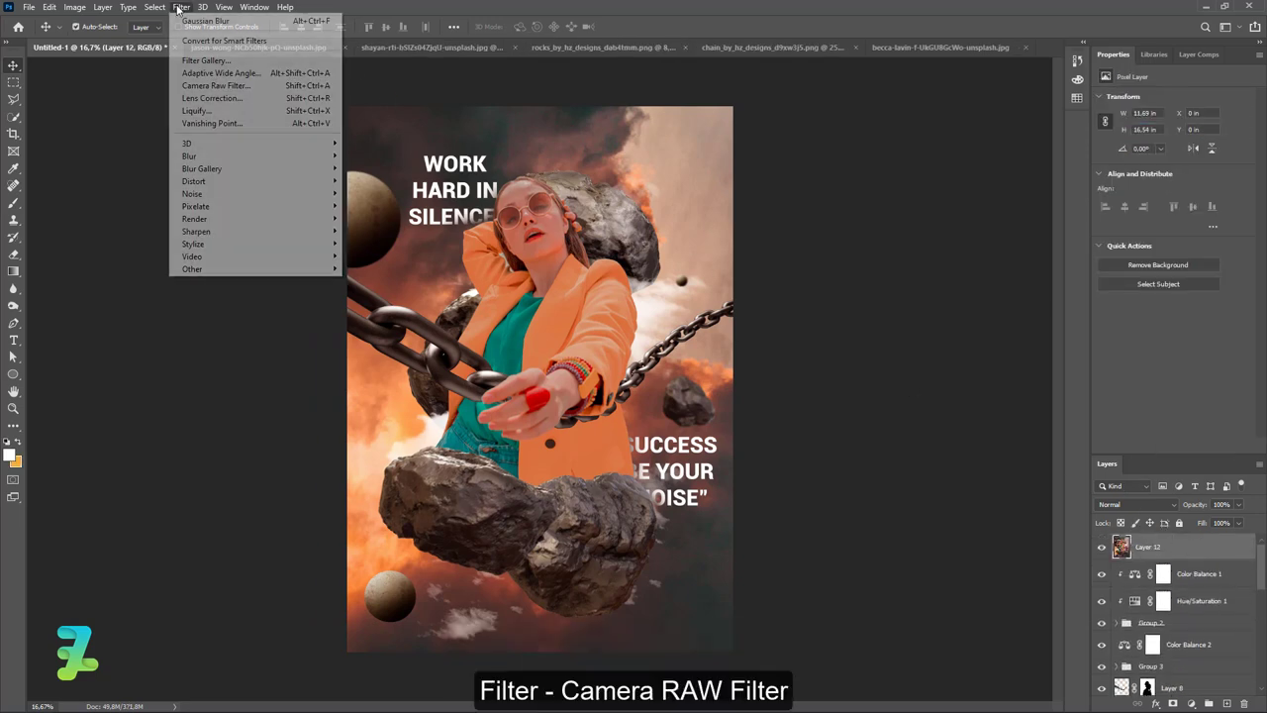
click(217, 86)
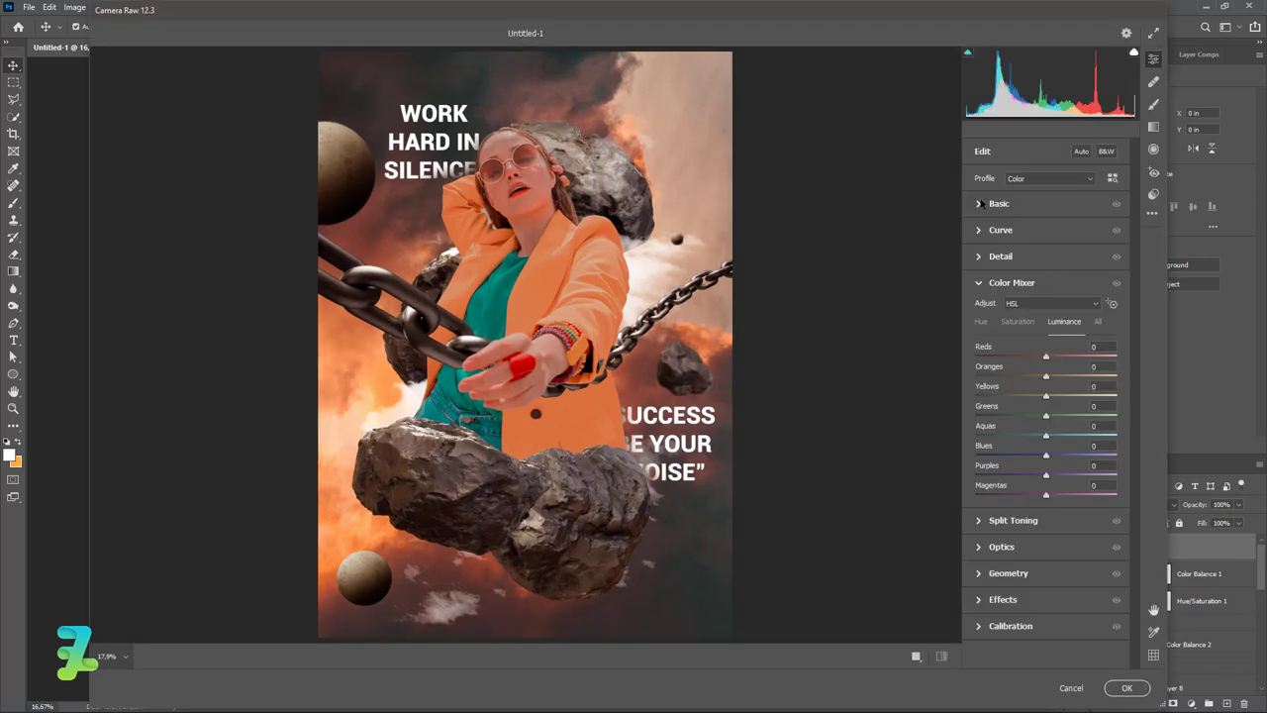
In Camera Raw's Basic panel, set Temperature +8 and Tint +15.
click(982, 205)
drag(1046, 254, 1040, 268)
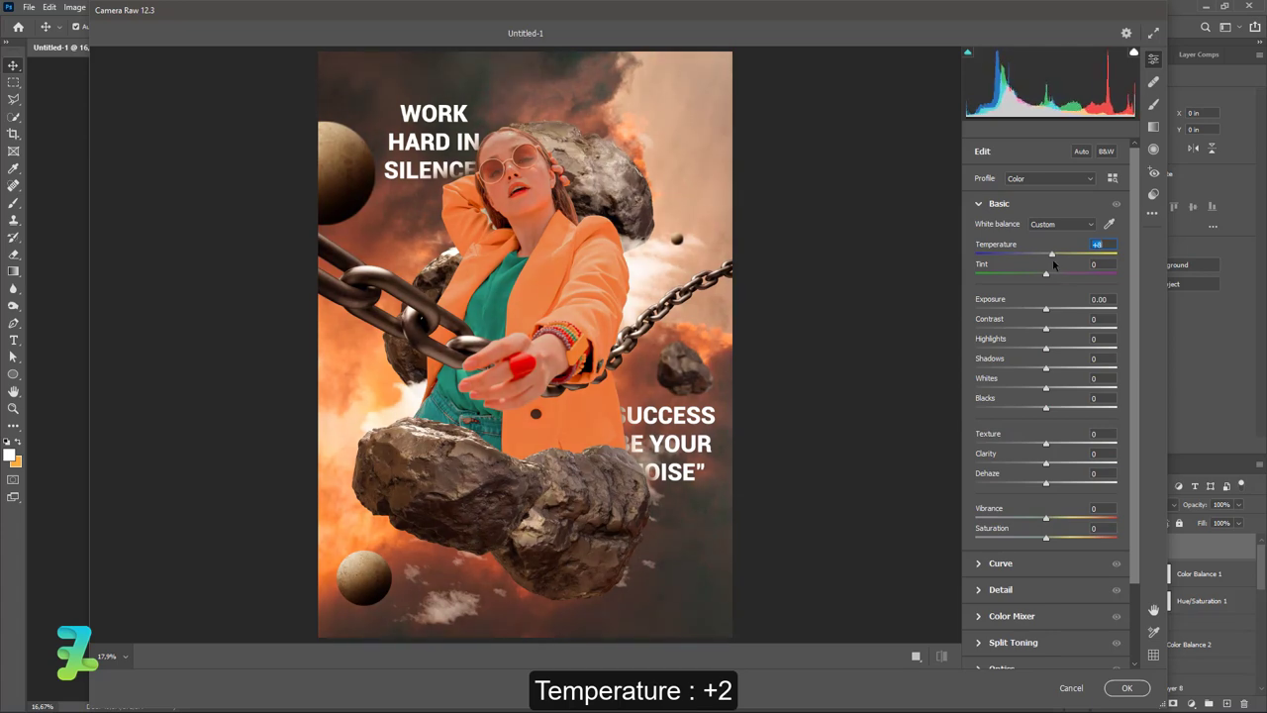
key(Down)
key(Down)
key(Up)
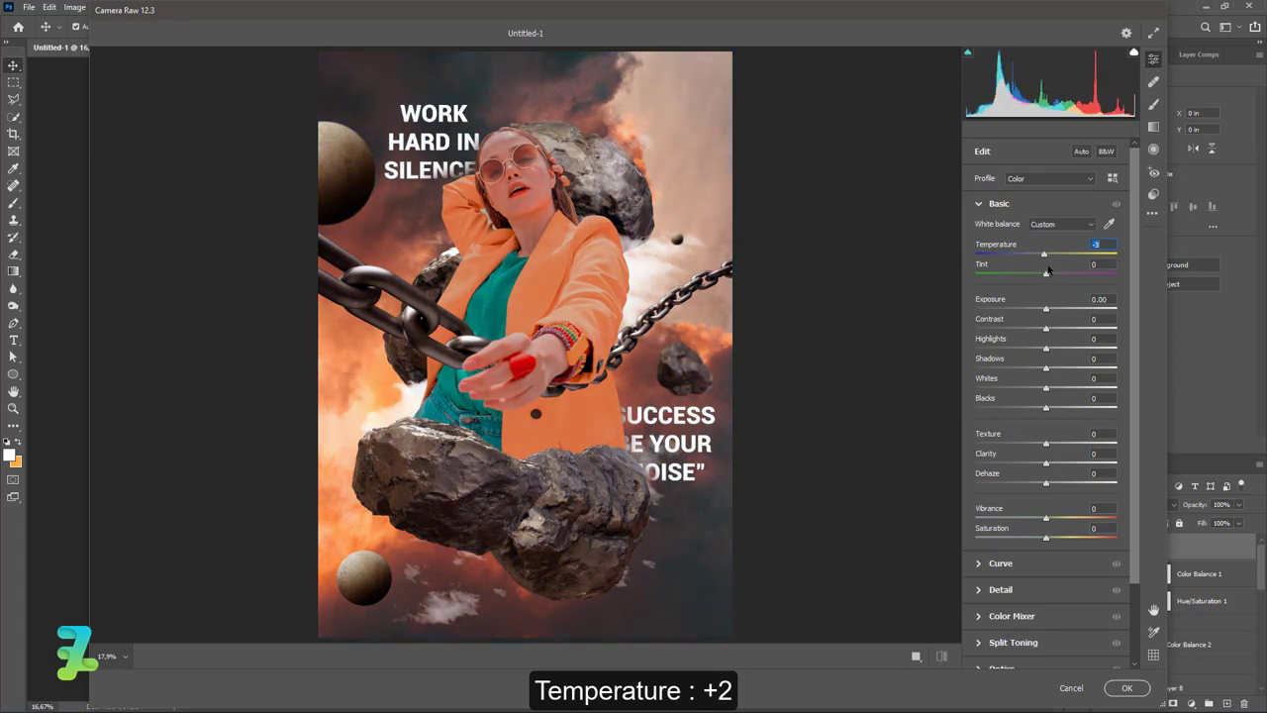
key(Up)
key(Up)
key(Up)
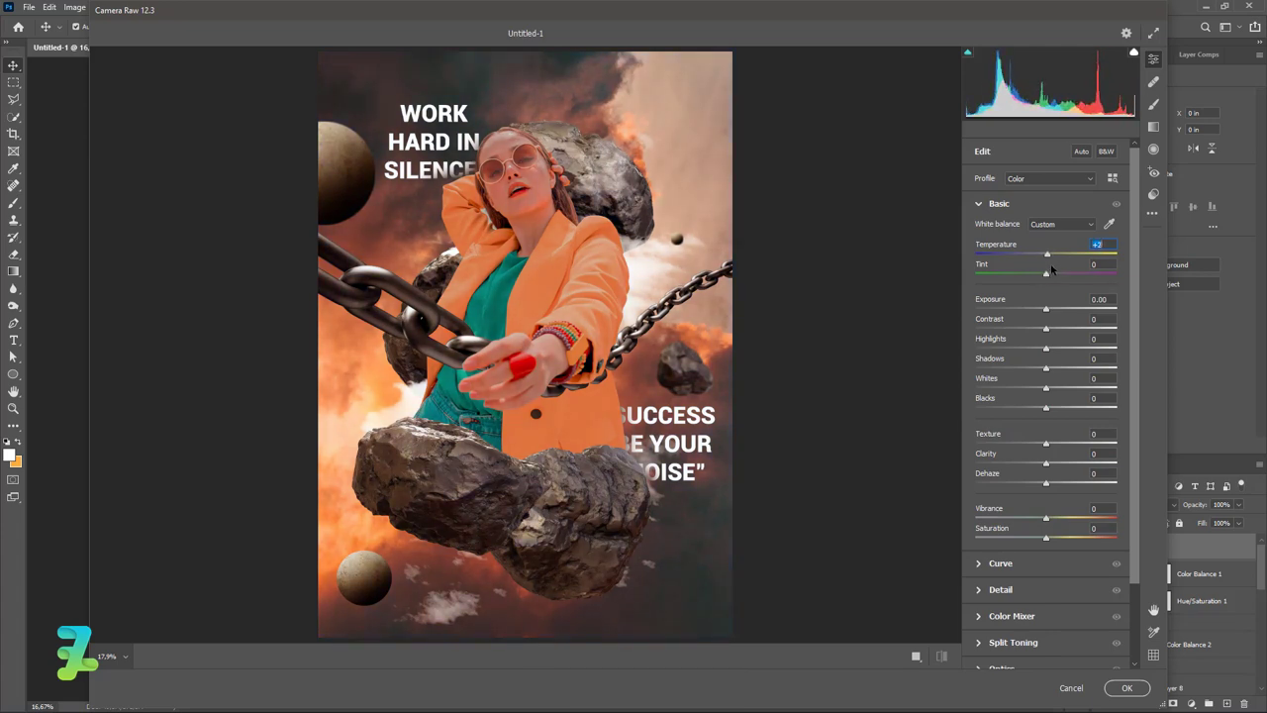
mouse_move(1049, 275)
mouse_down()
mouse_move(1066, 277)
mouse_move(1051, 256)
mouse_up()
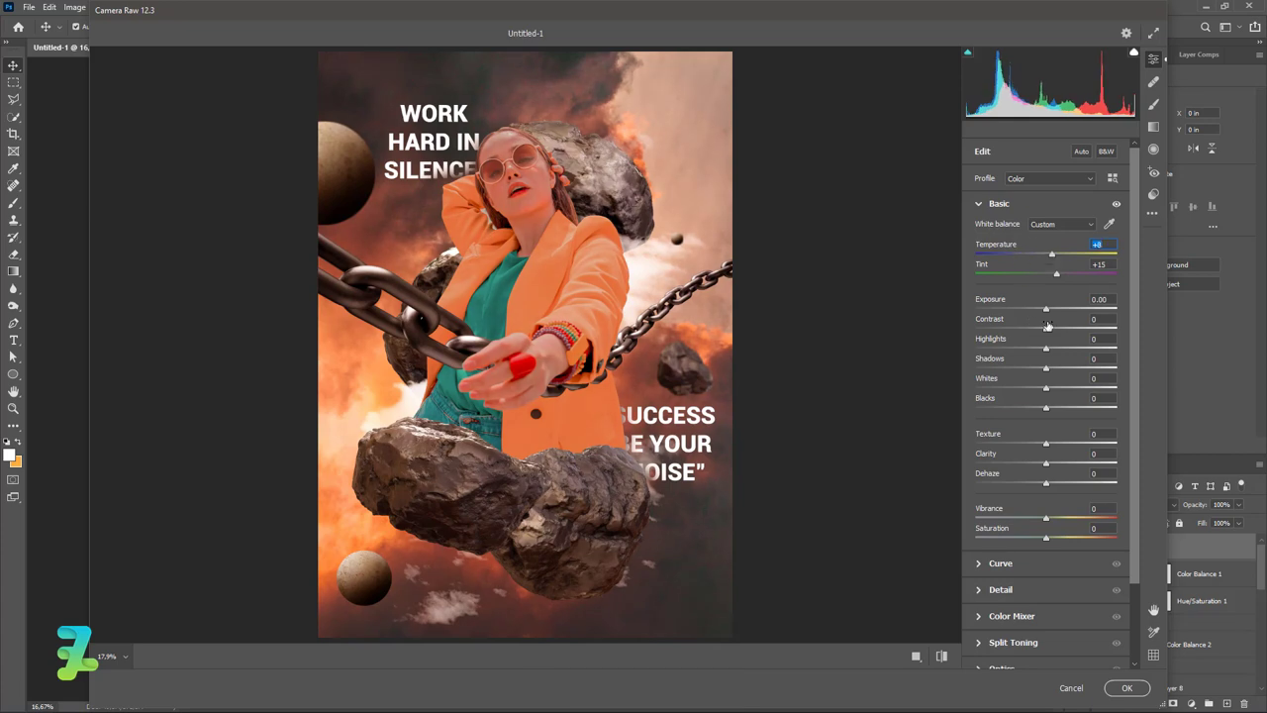
Set Exposure to -0.10 and Contrast to -21.
drag(1049, 315, 1047, 317)
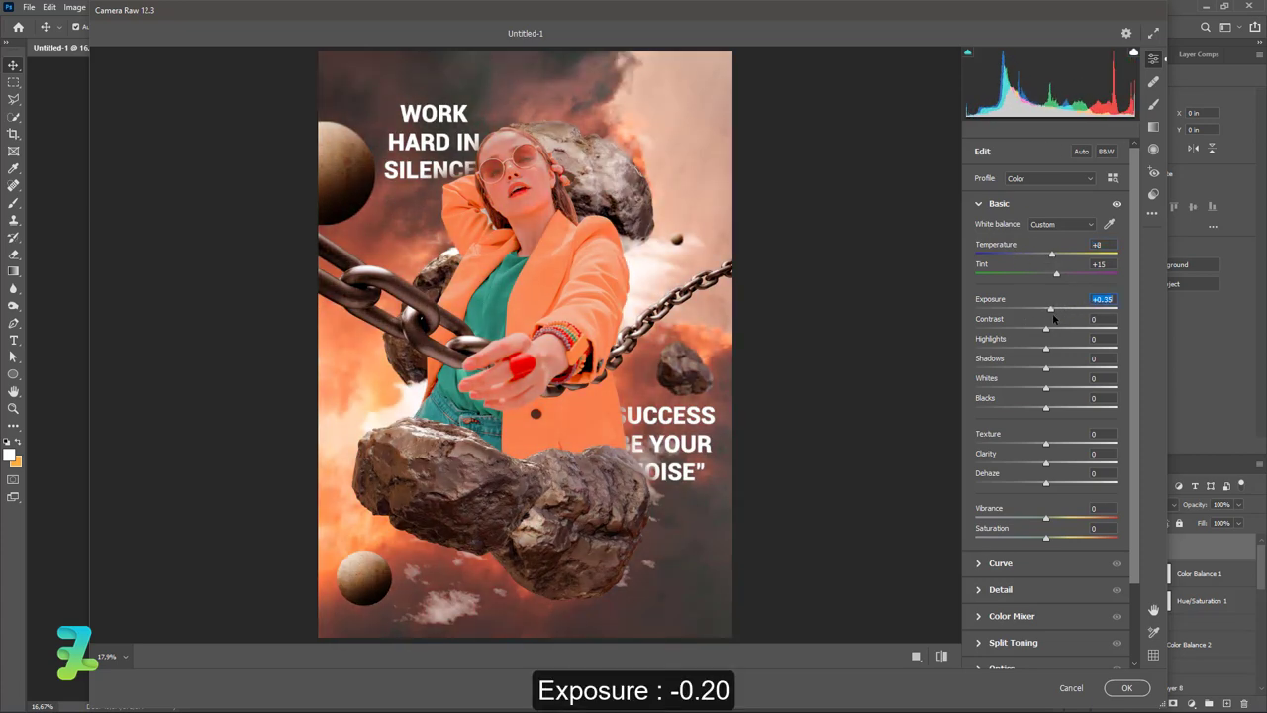
drag(1046, 318, 1030, 336)
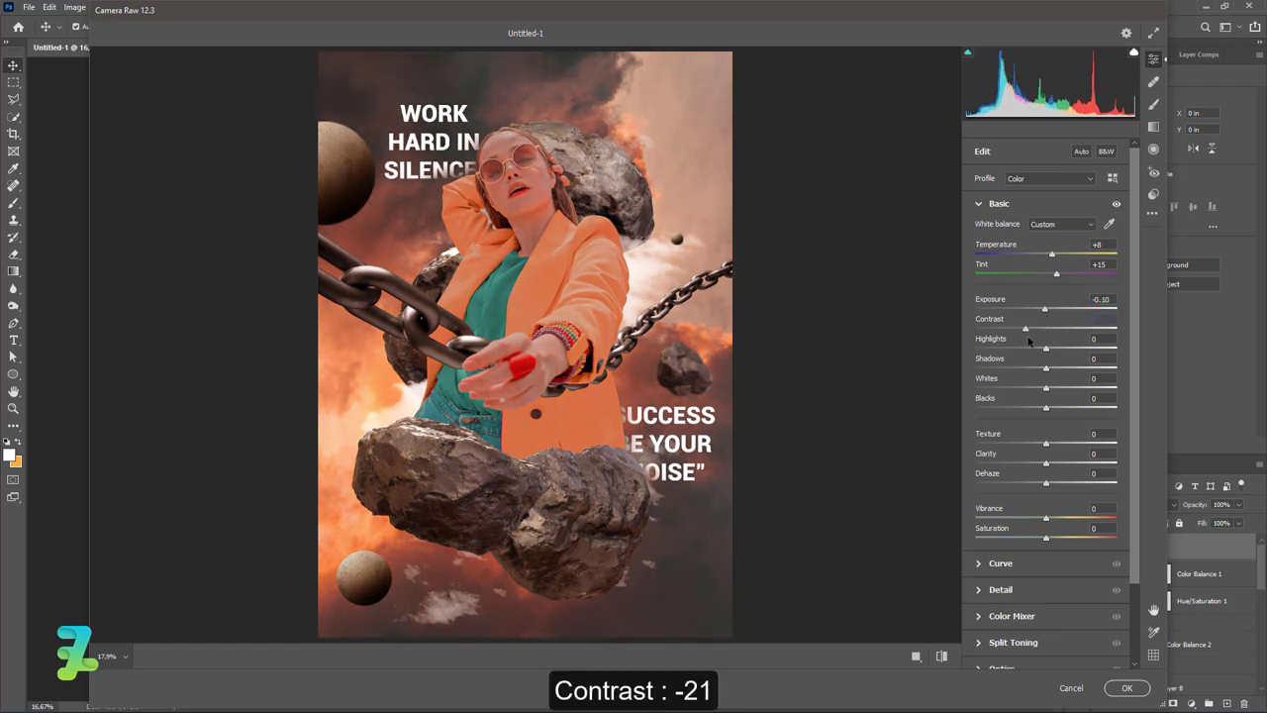
mouse_move(1030, 337)
mouse_down()
mouse_move(1000, 339)
mouse_move(1073, 343)
mouse_move(1027, 344)
mouse_move(1065, 362)
mouse_move(1016, 374)
mouse_move(1065, 394)
mouse_move(1055, 389)
mouse_move(1079, 414)
mouse_move(1066, 419)
mouse_up()
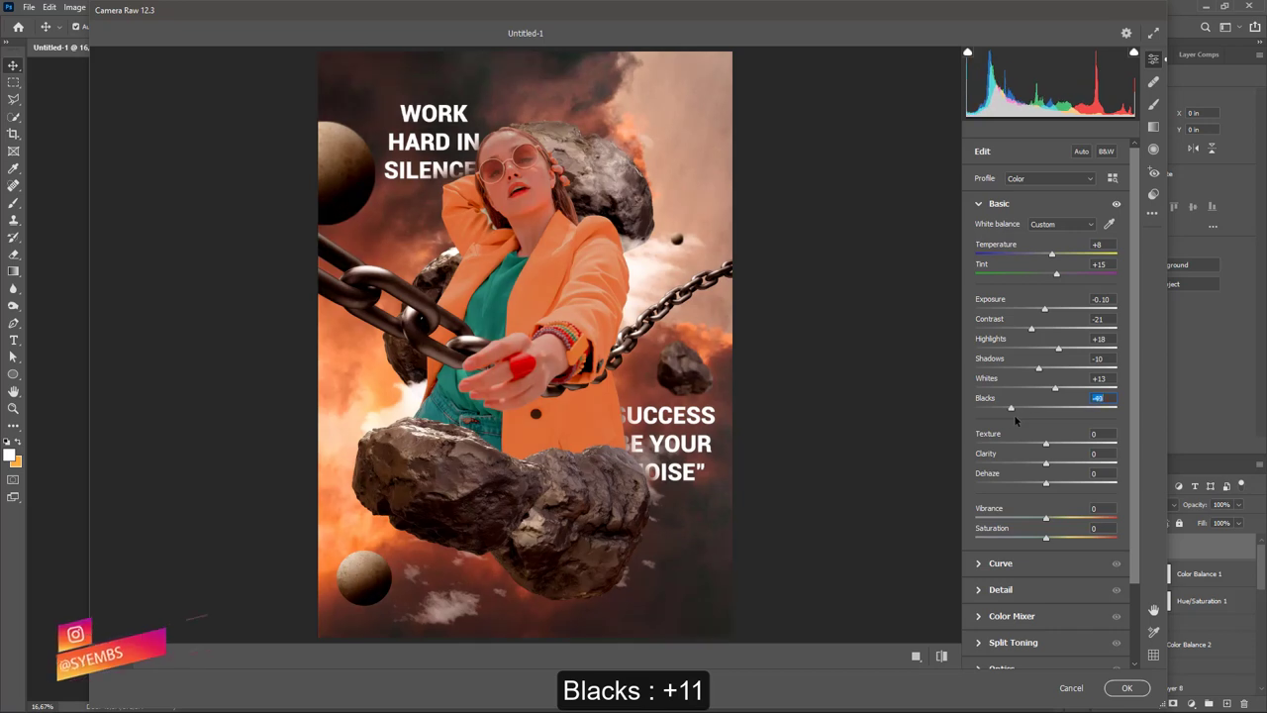
Set Blacks +11, Texture +23, Clarity +2 and Dehaze -12, then apply the Camera Raw filter.
mouse_move(1066, 419)
mouse_down()
mouse_move(1053, 421)
mouse_move(1069, 446)
mouse_up()
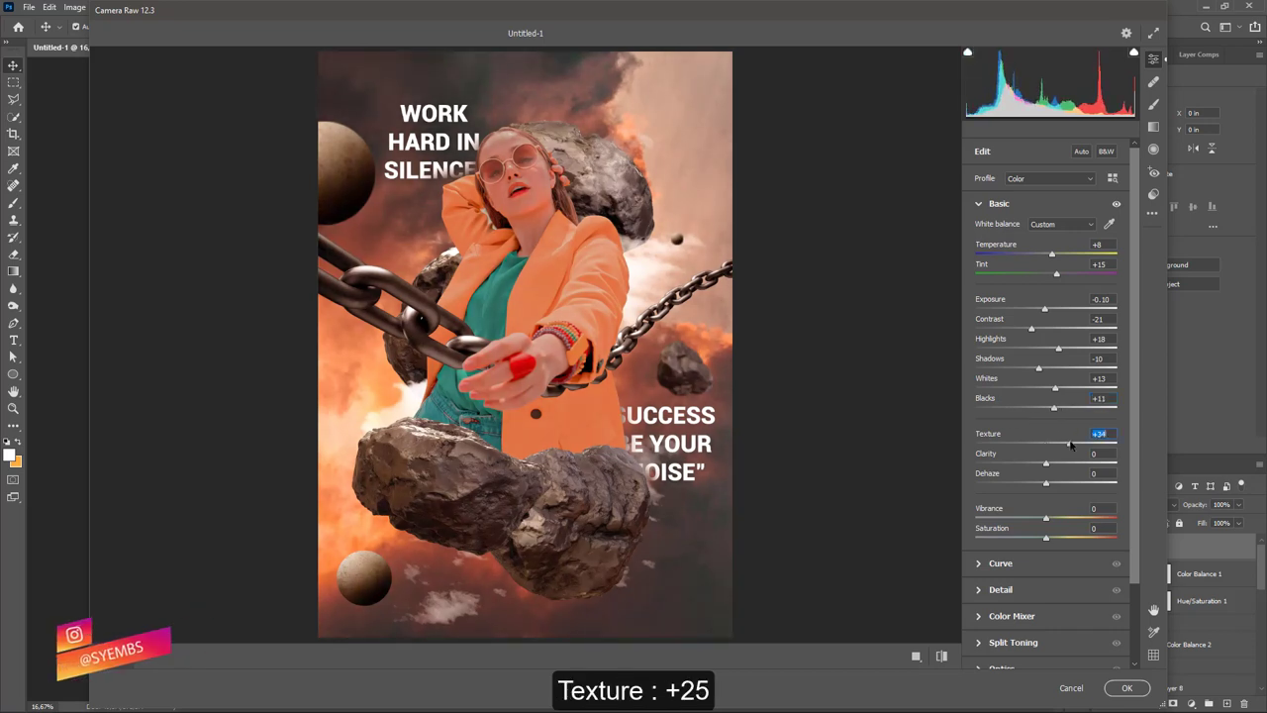
mouse_move(1067, 443)
mouse_down()
mouse_move(1097, 445)
mouse_move(1064, 461)
mouse_move(1079, 464)
mouse_up()
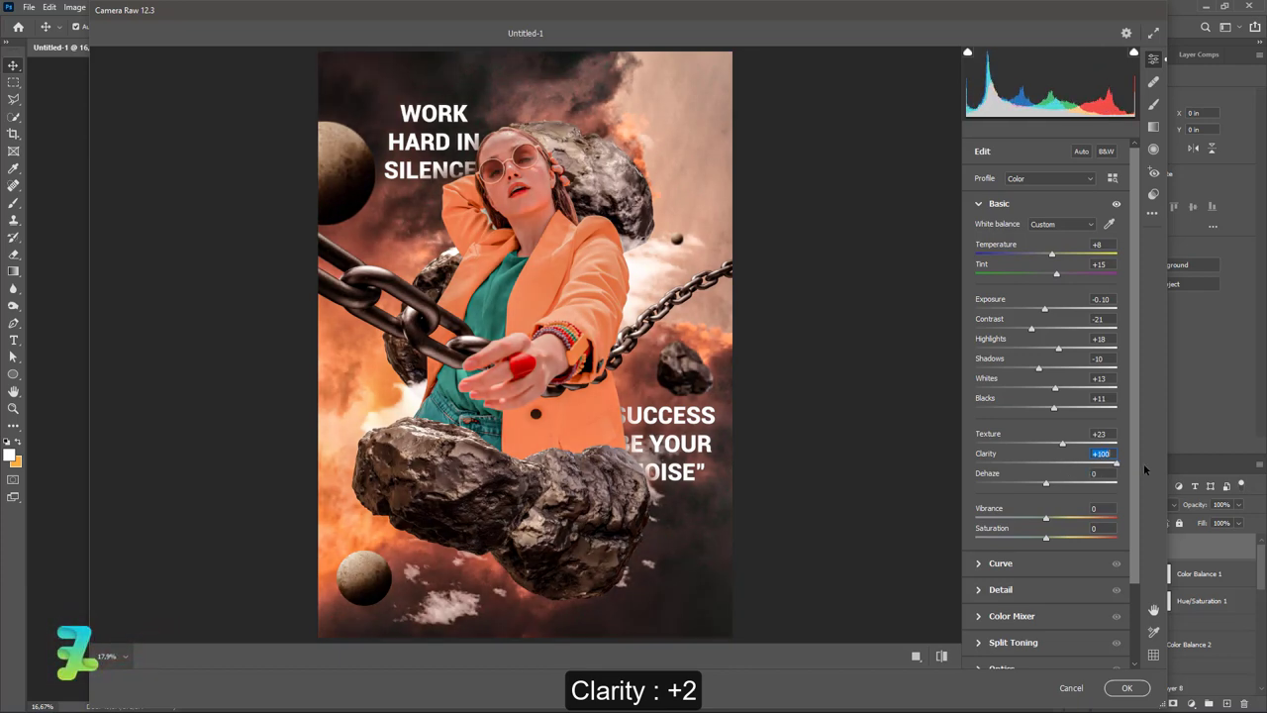
click(1104, 473)
mouse_move(1104, 473)
mouse_down()
mouse_move(1036, 478)
mouse_move(1043, 469)
mouse_up()
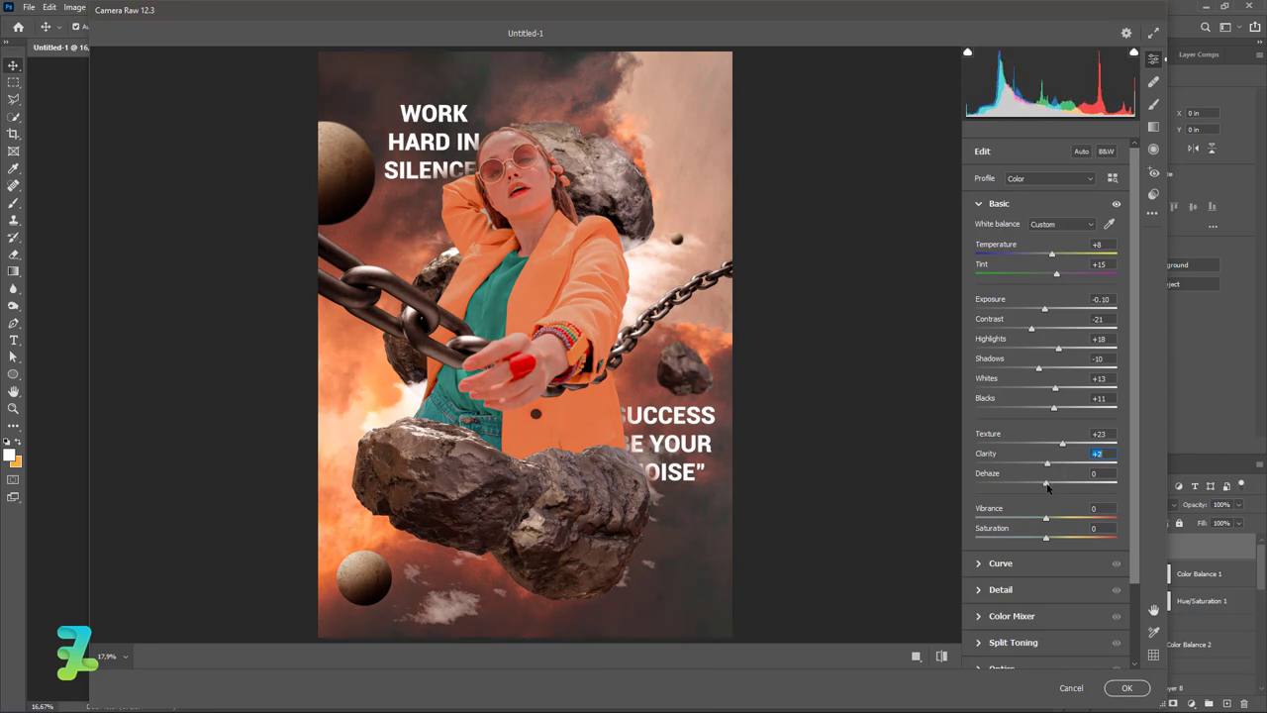
drag(1046, 482, 1041, 484)
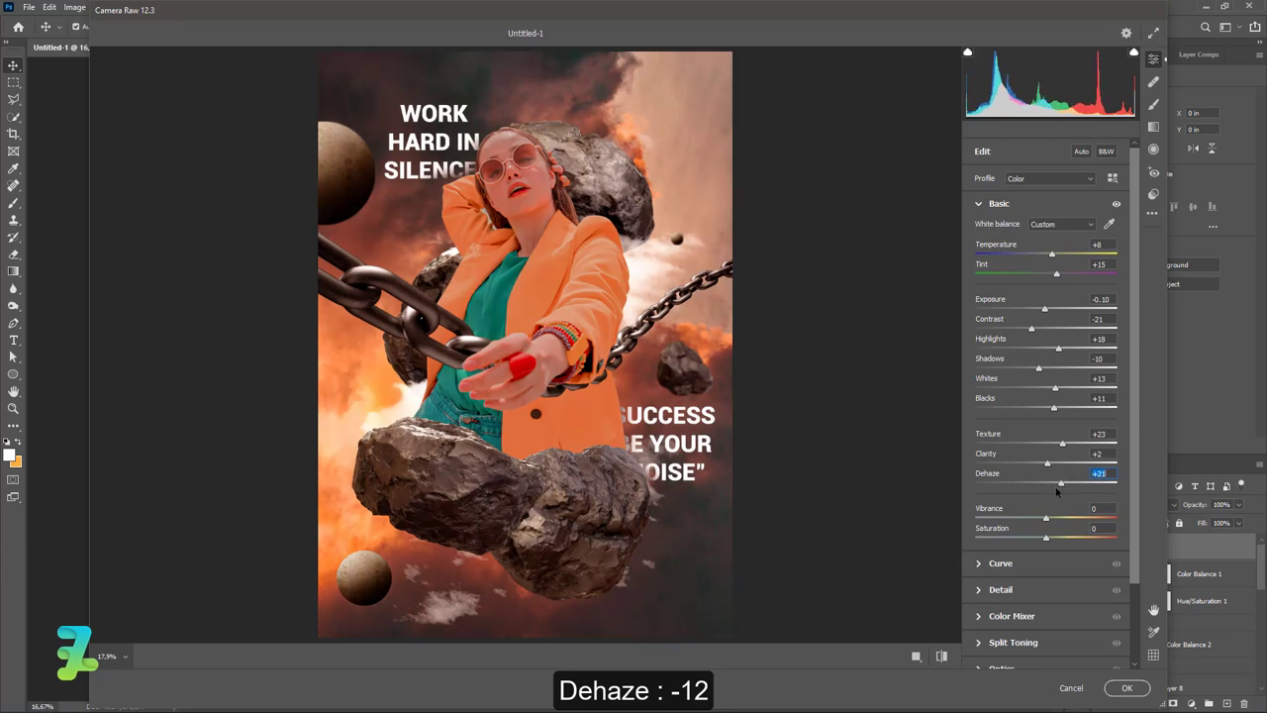
drag(1040, 489, 1036, 488)
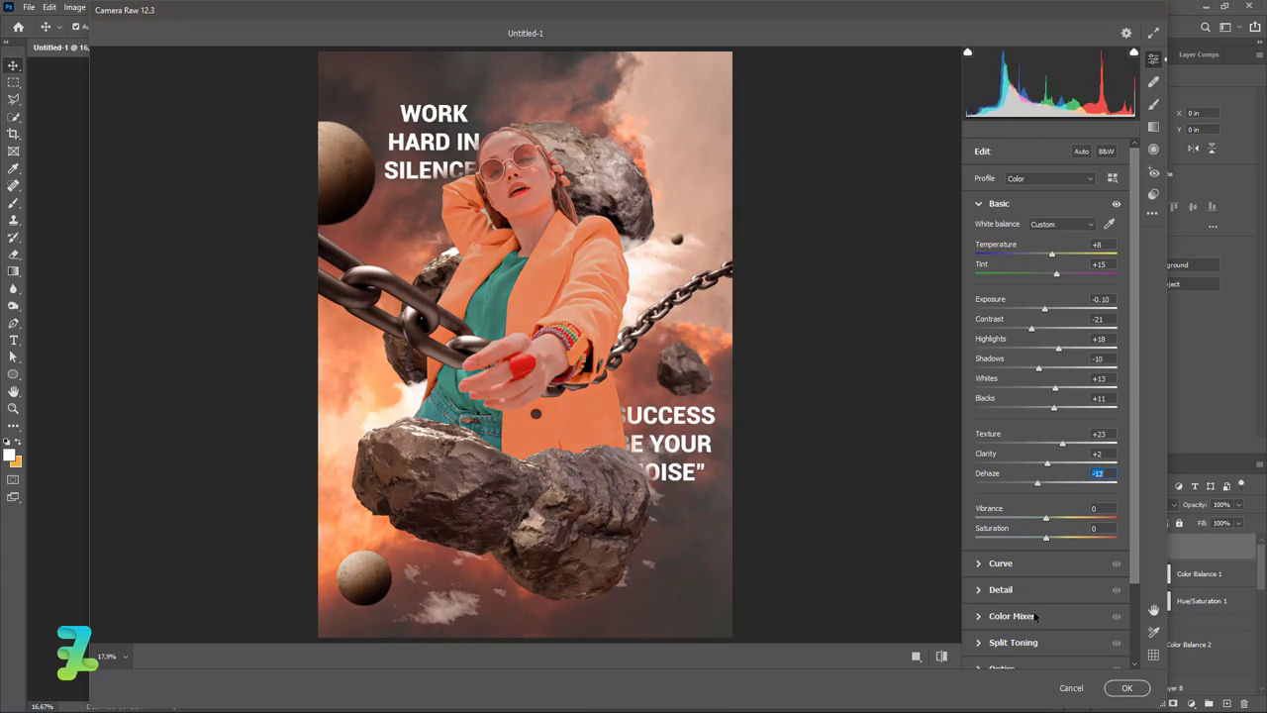
click(1126, 688)
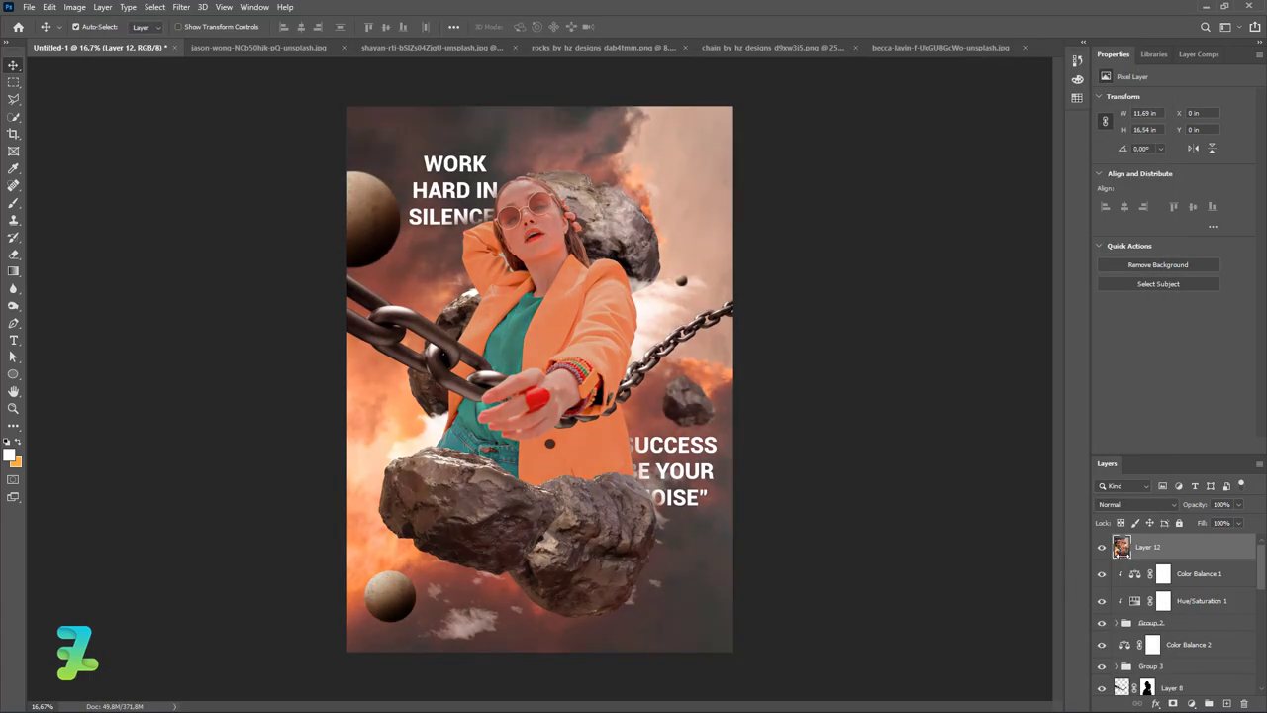
Duplicate Layer 12, apply a 4 px High Pass in Soft Light, and add empty Layer 13.
key(ctrl+j)
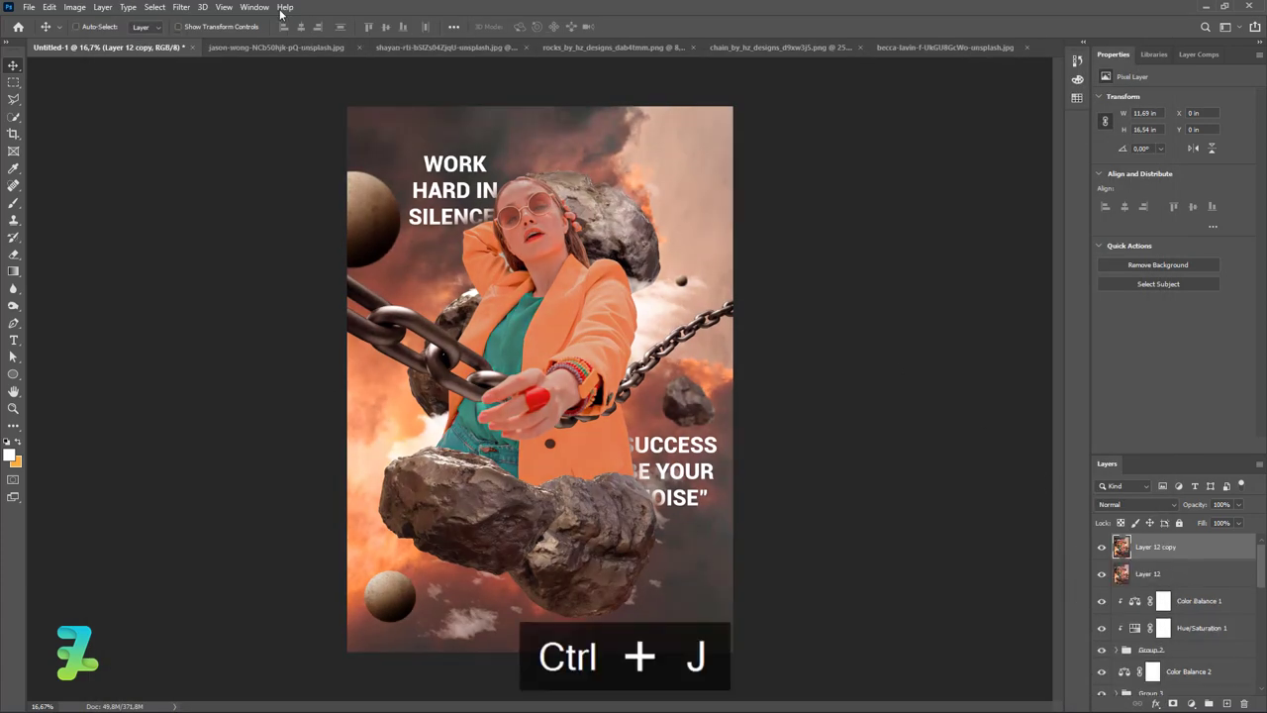
click(183, 7)
mouse_move(192, 269)
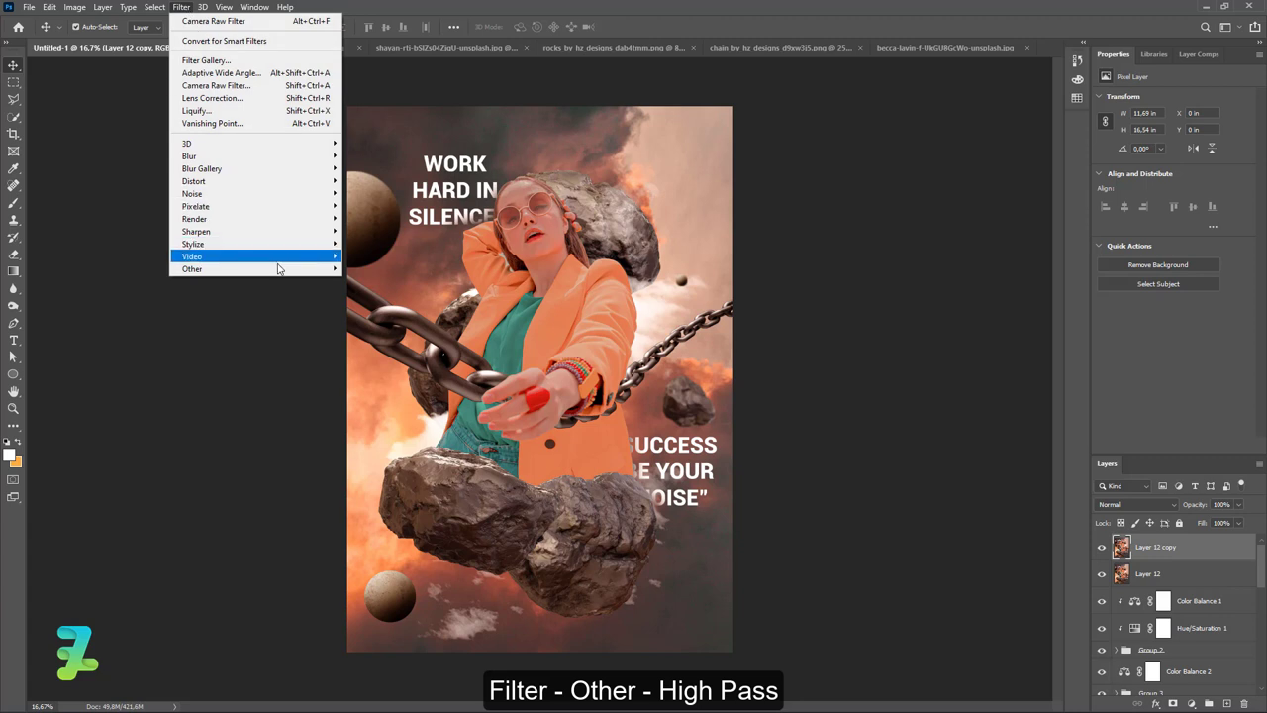
click(372, 280)
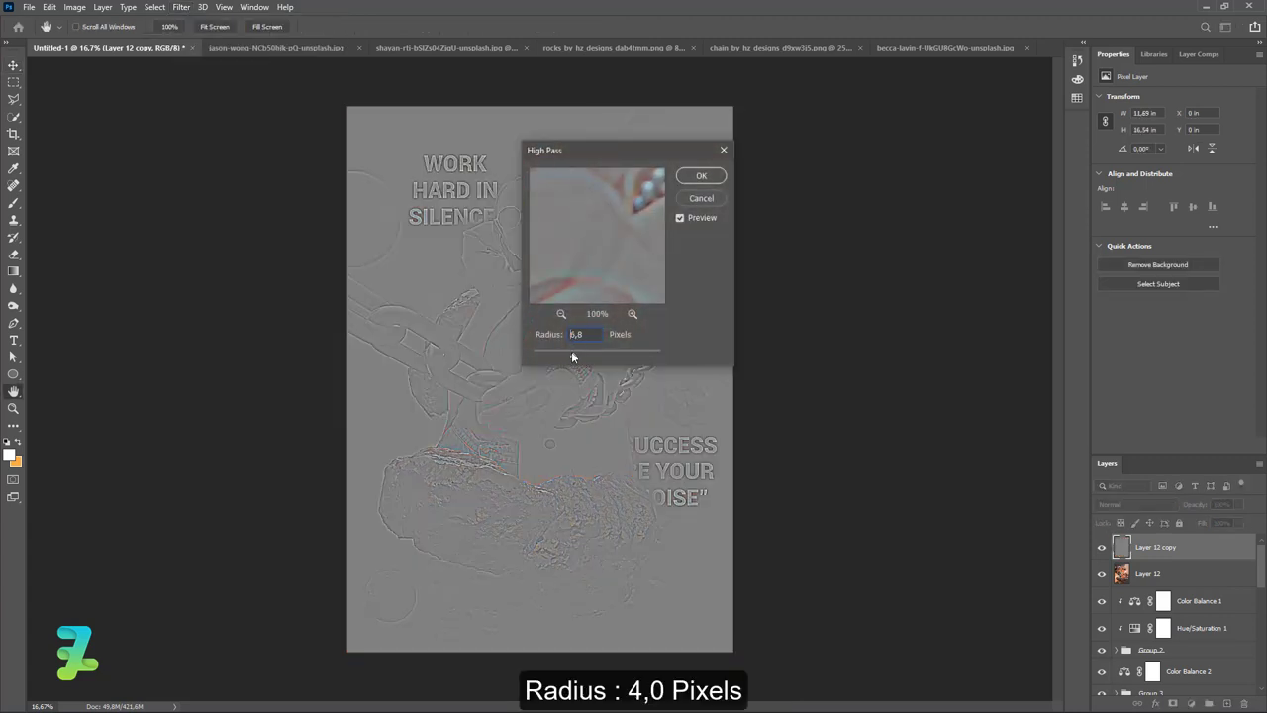
drag(574, 353, 560, 355)
click(699, 177)
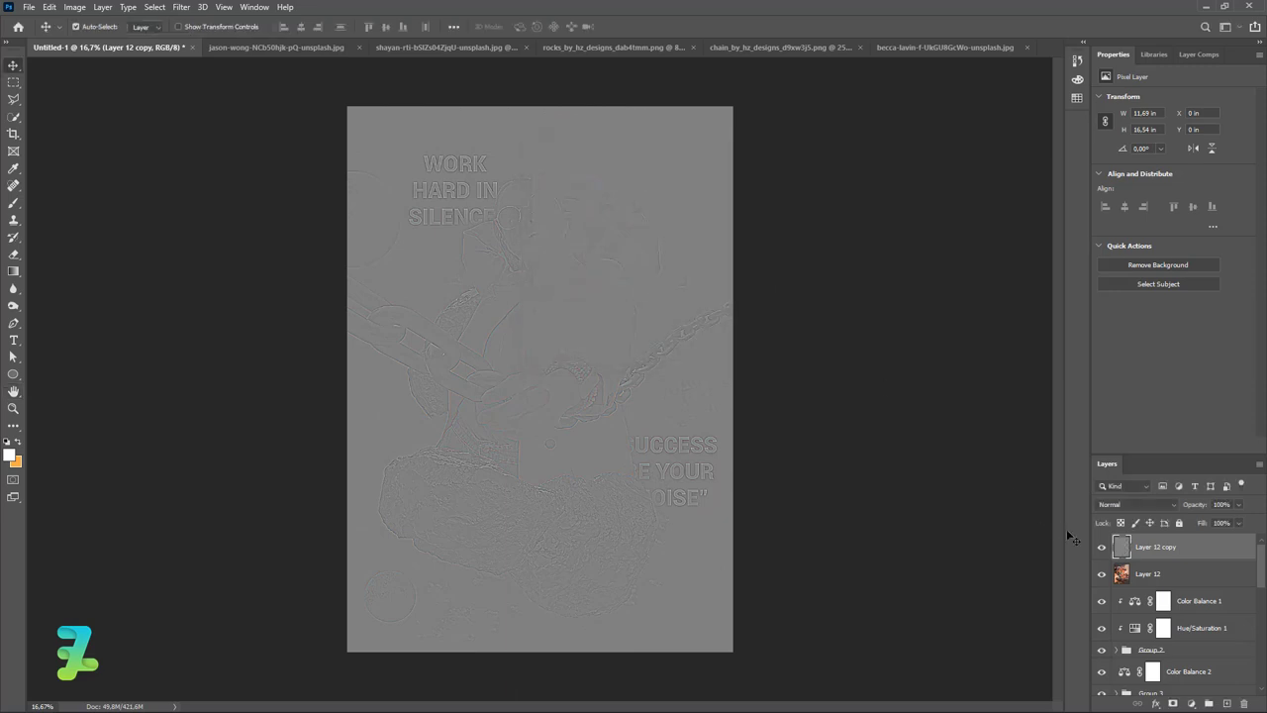
click(1128, 507)
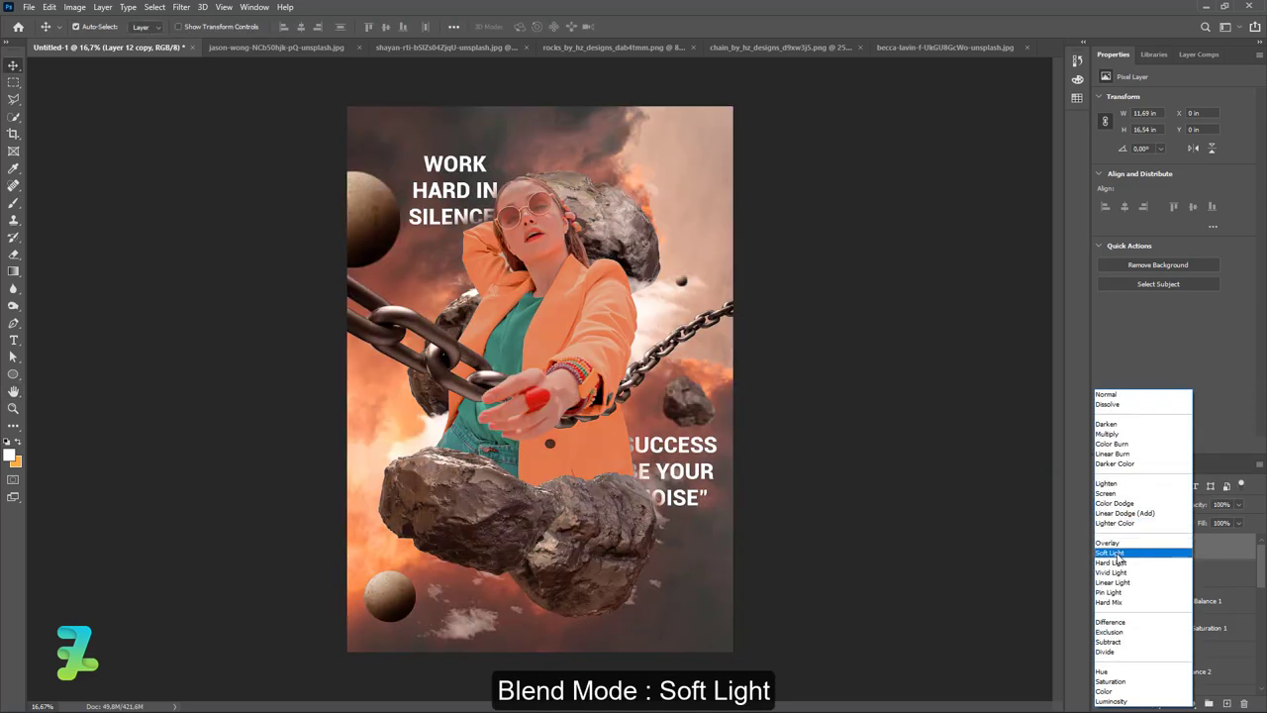
click(1116, 552)
click(1227, 703)
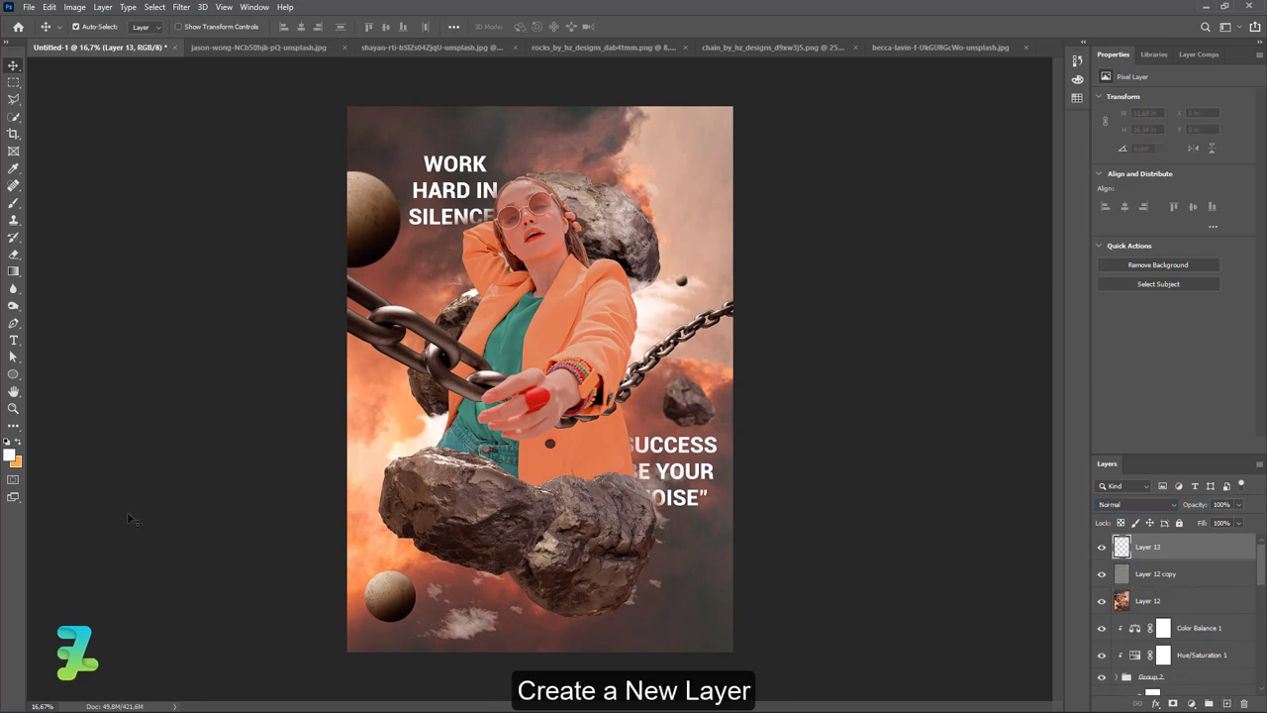
Set the foreground colour to black and choose a soft round brush at 0% hardness.
click(10, 455)
drag(792, 356, 834, 406)
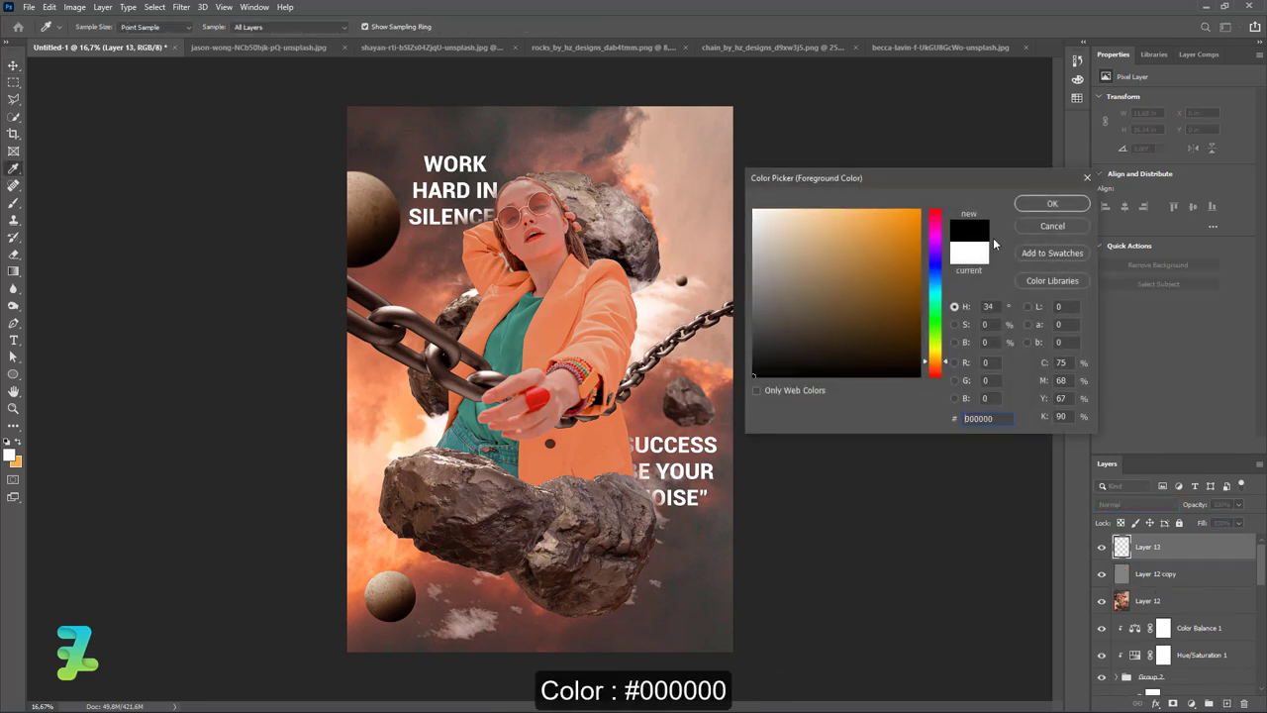
click(1052, 202)
key(b)
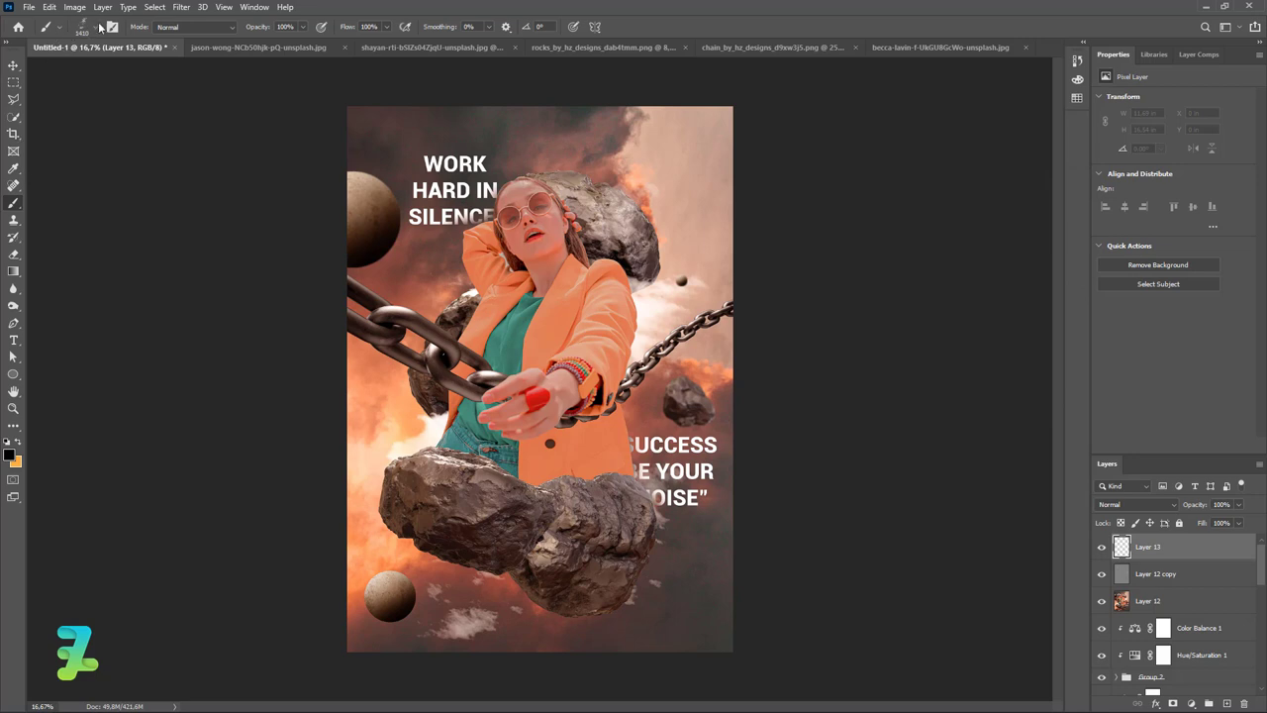
click(99, 28)
click(74, 131)
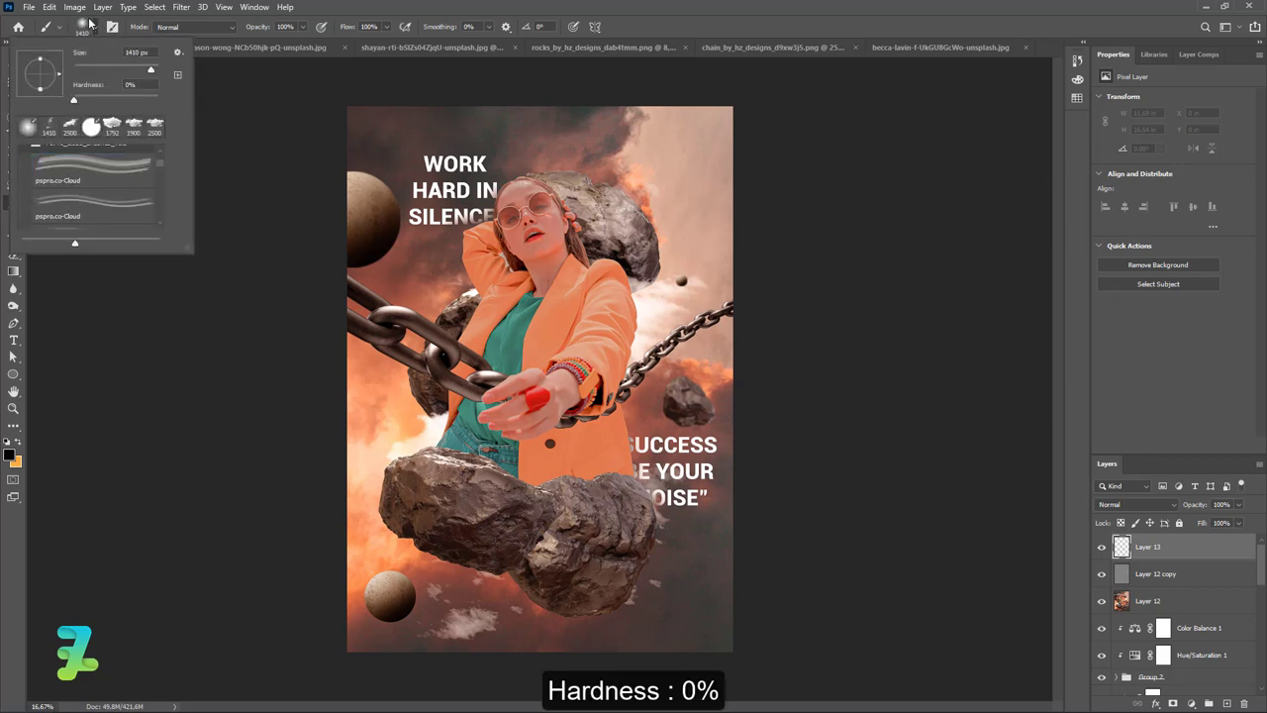
click(89, 22)
Zoom out and enlarge the brush to about 3100 px for painting the dark edges.
key(bracketright)
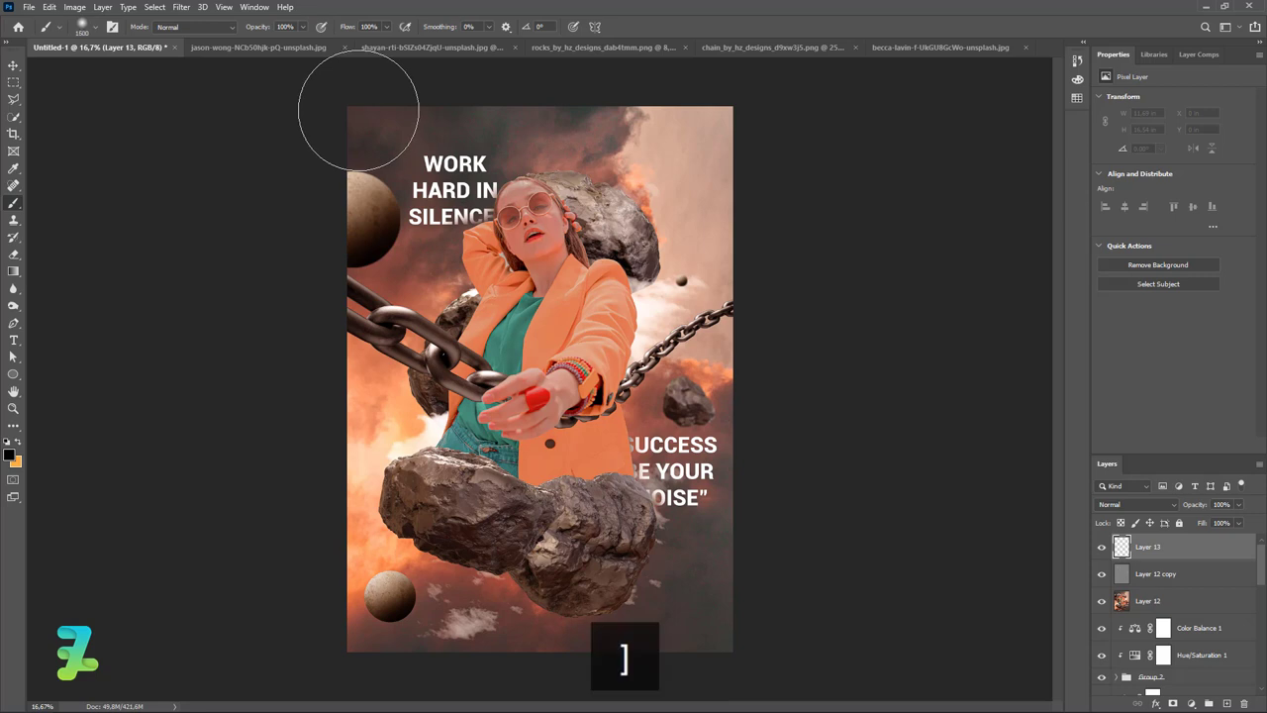
key(bracketright)
key(bracketright)
key(bracketright)
key(ctrl+minus)
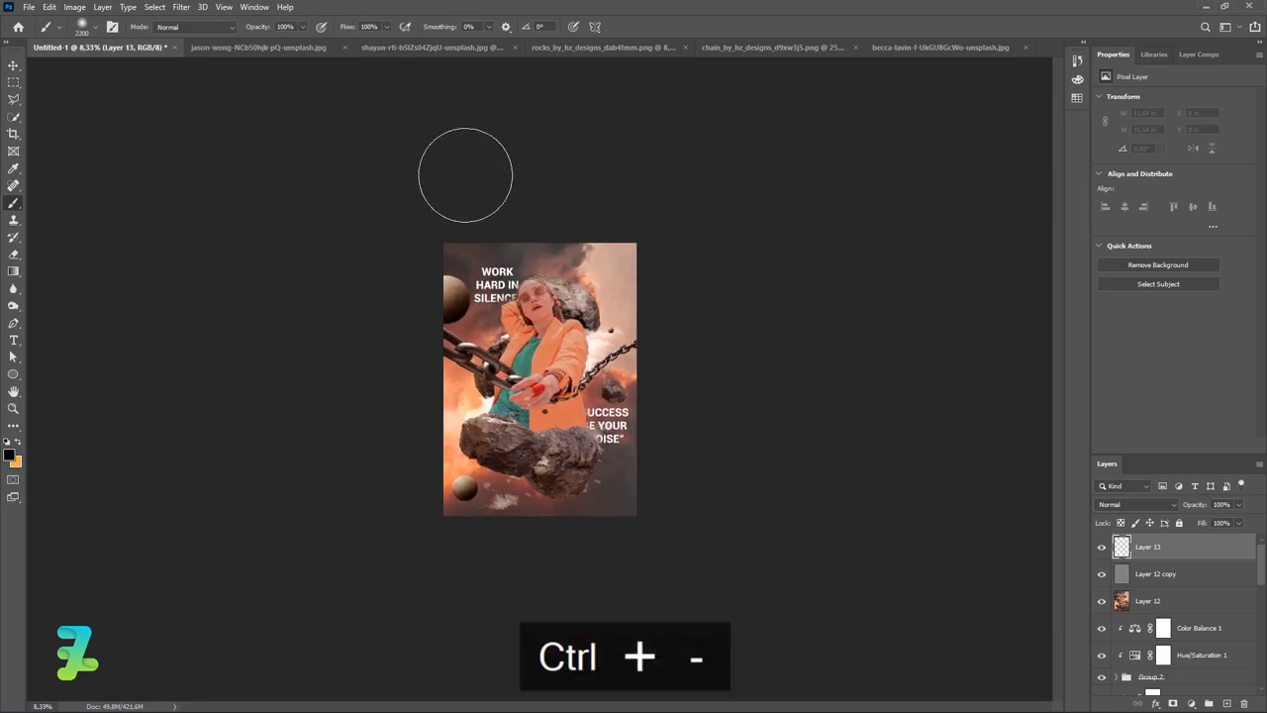
key(bracketright)
key(bracketright)
key(bracketright)
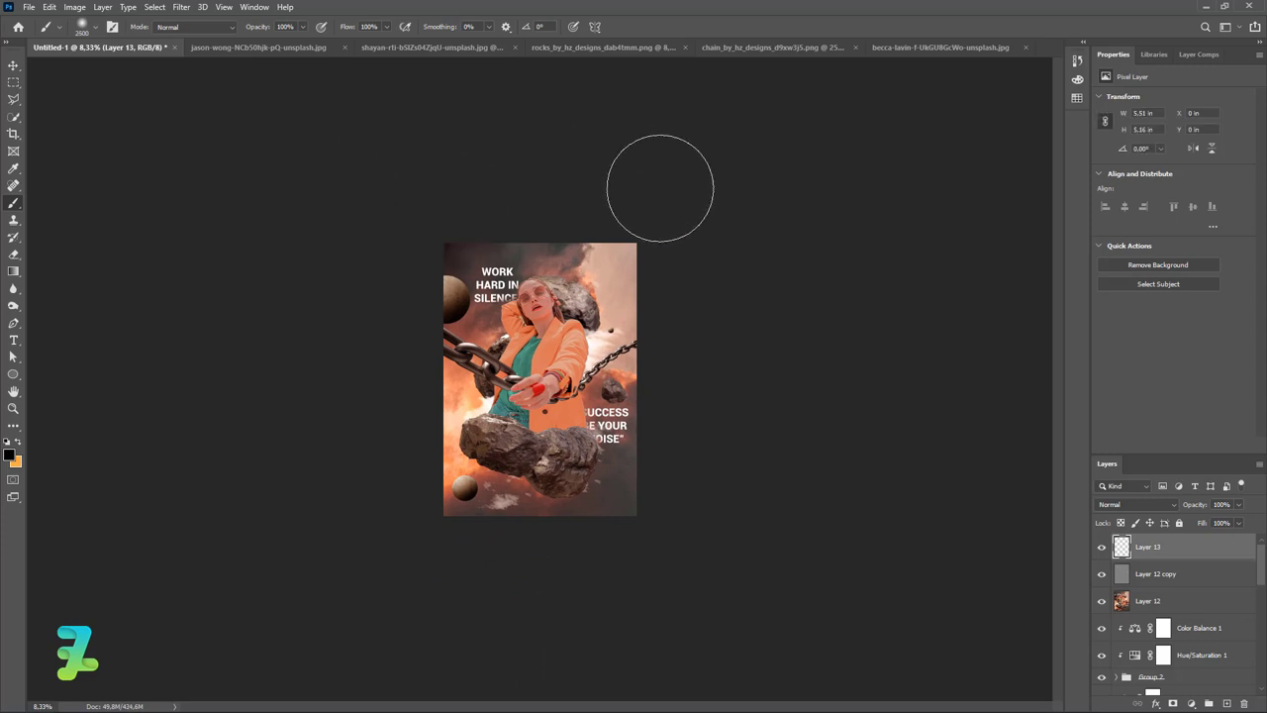
key(ctrl+z)
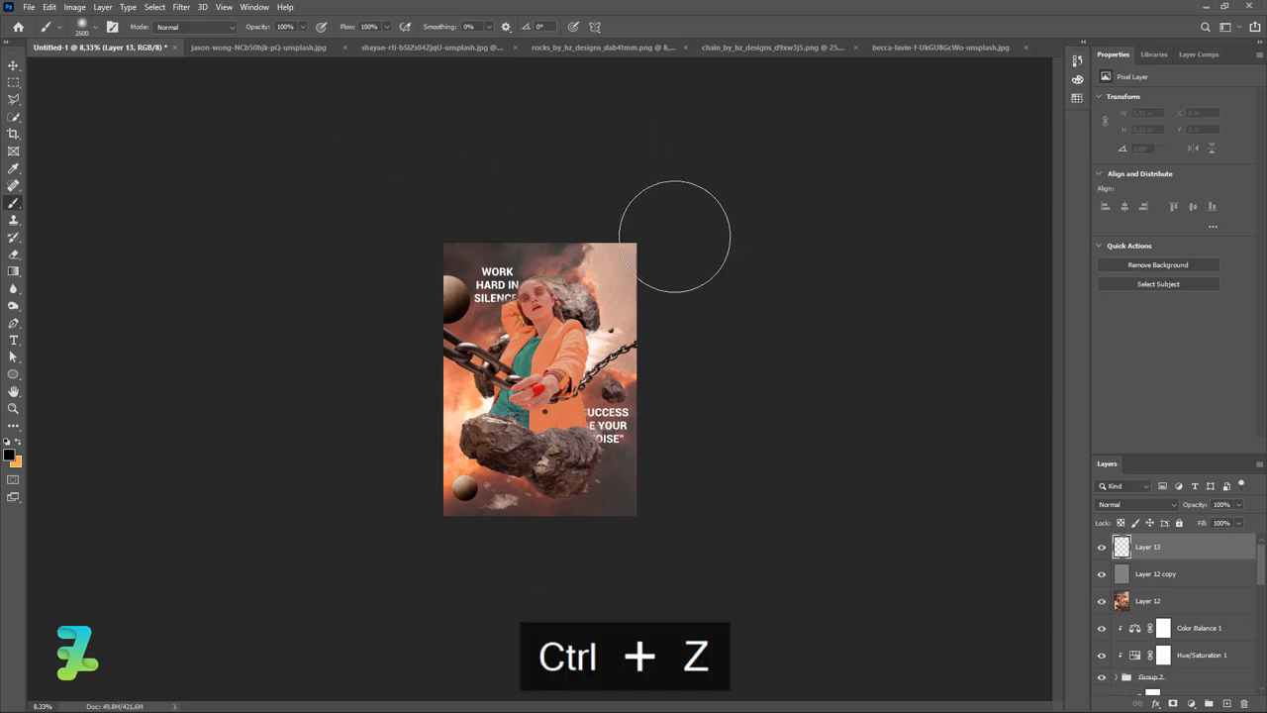
key(bracketright)
key(bracketright)
key(bracketright)
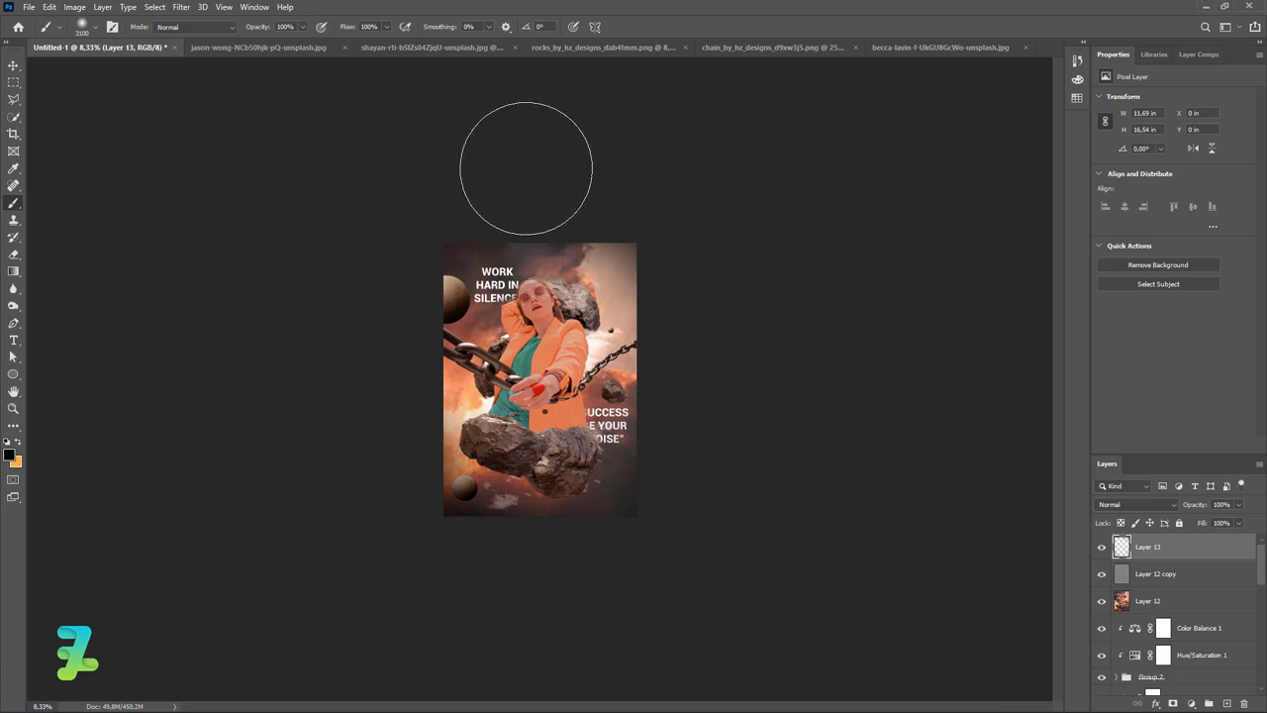
Lower Layer 13's opacity to 52%, zoom in, and toggle it to compare the vignette.
click(13, 66)
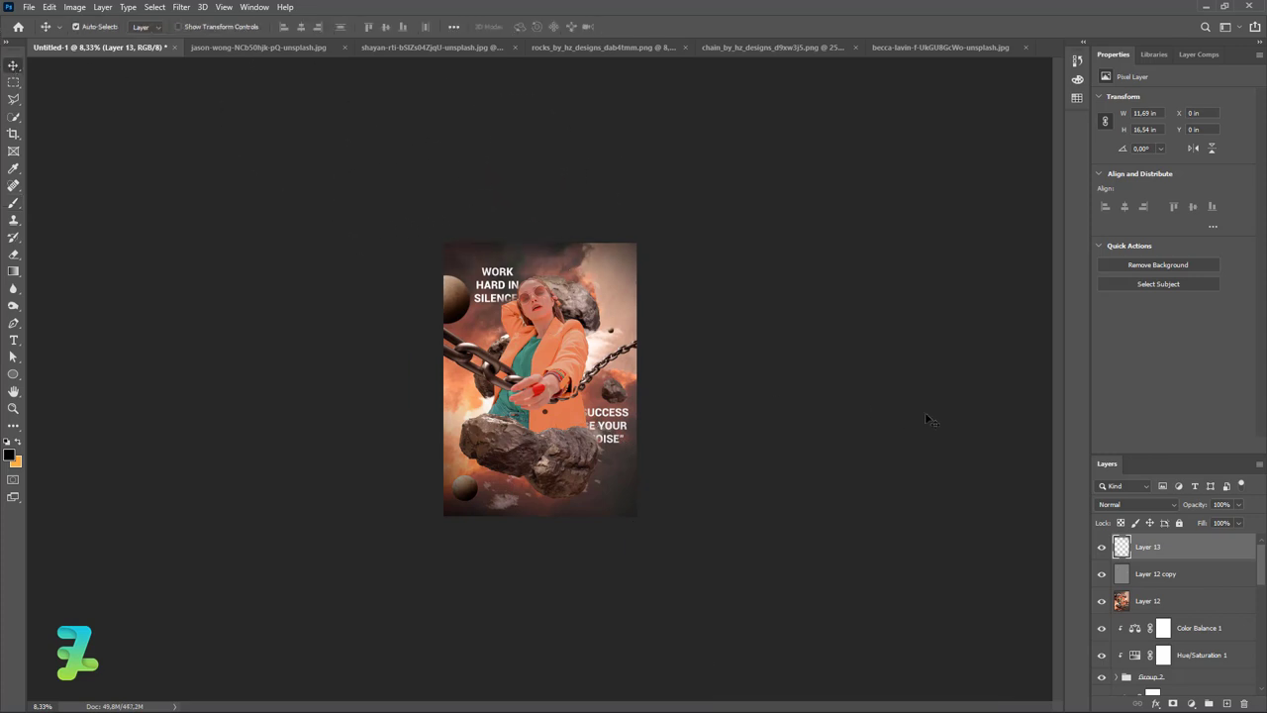
click(1238, 505)
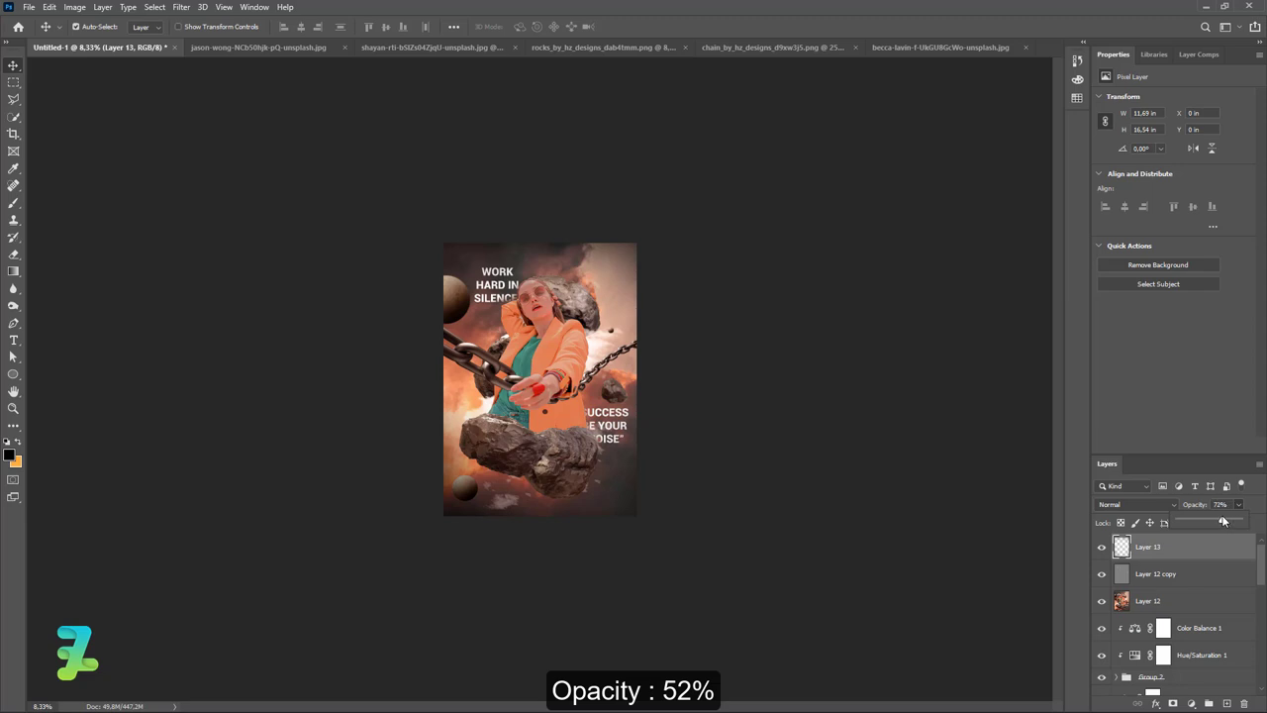
drag(1223, 522, 1210, 522)
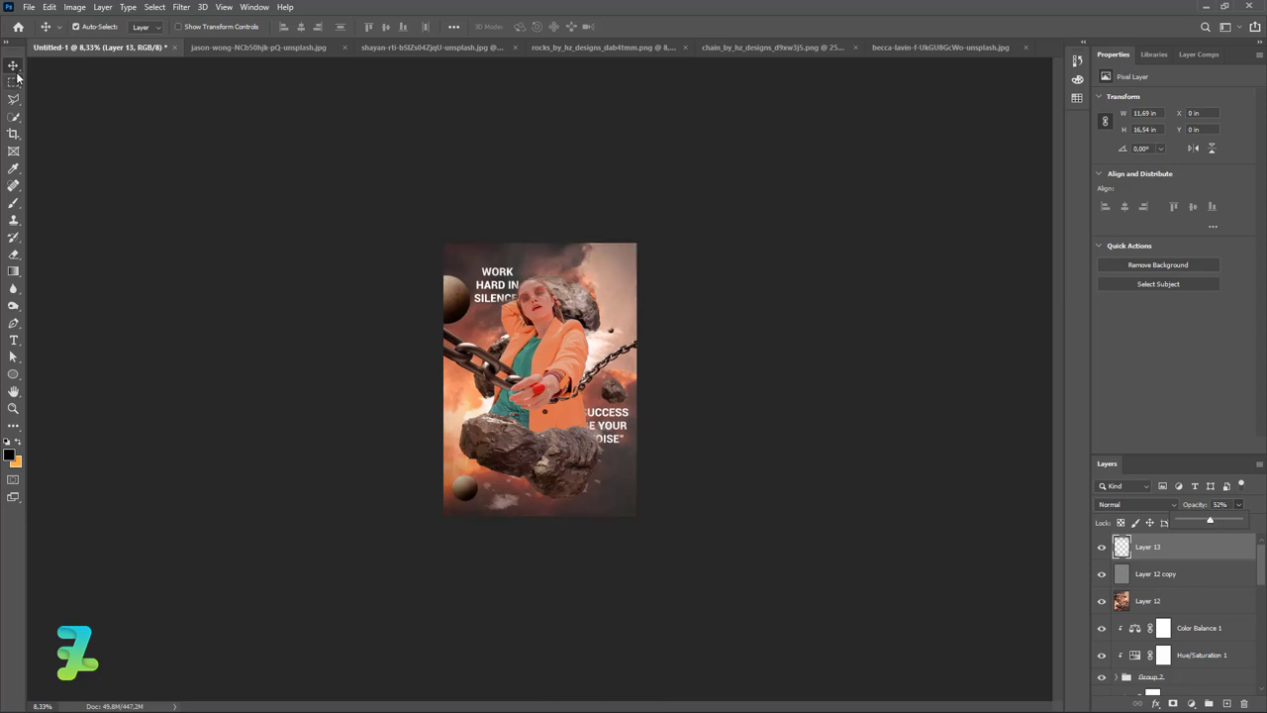
key(ctrl+equal)
key(ctrl+equal)
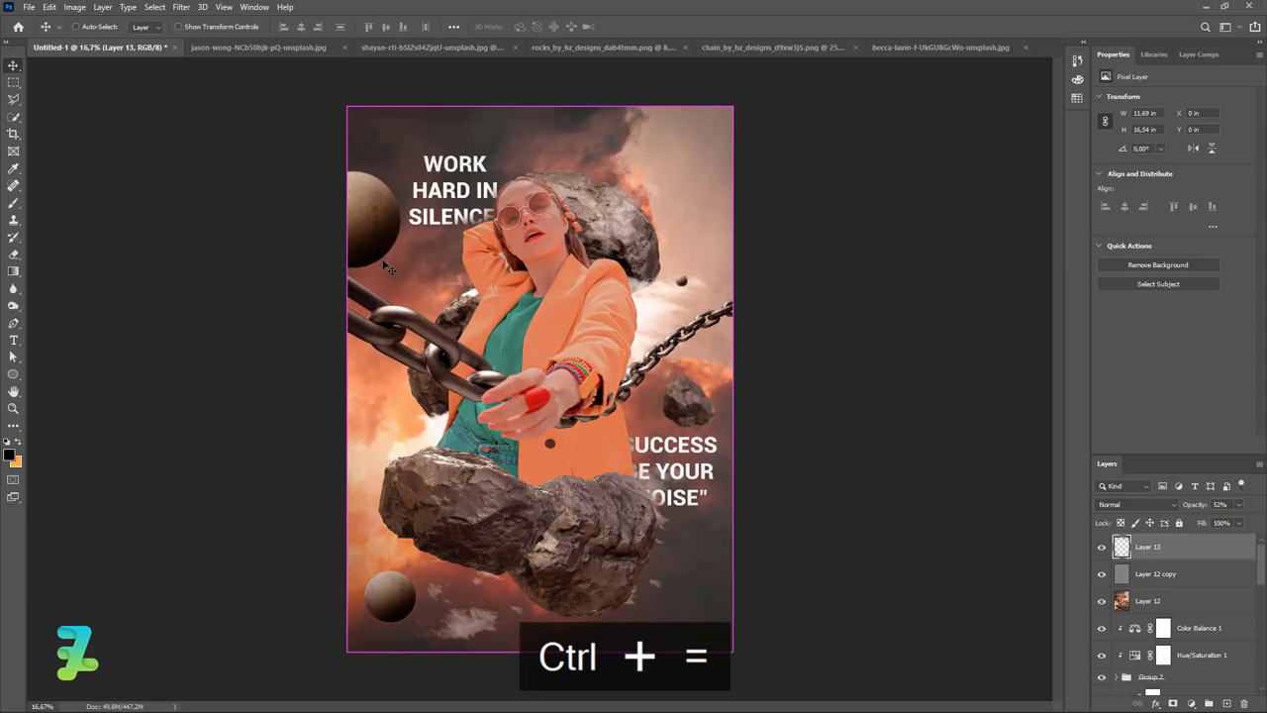
click(1102, 547)
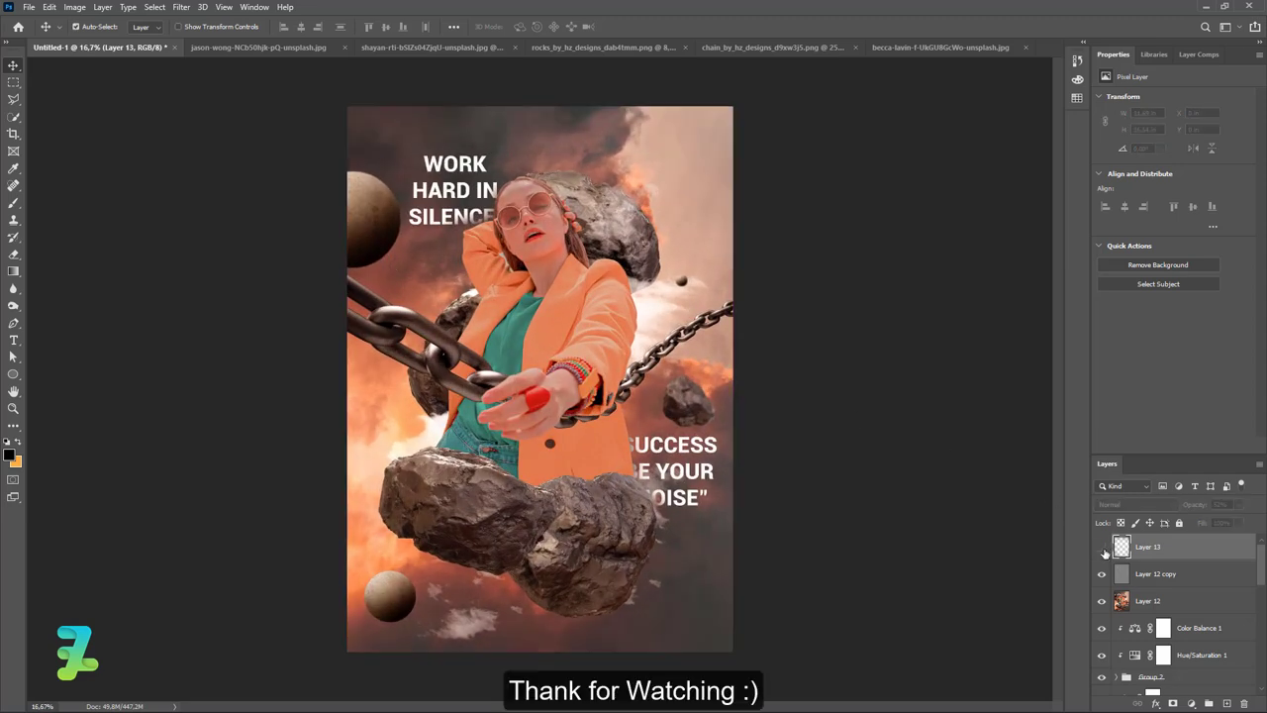